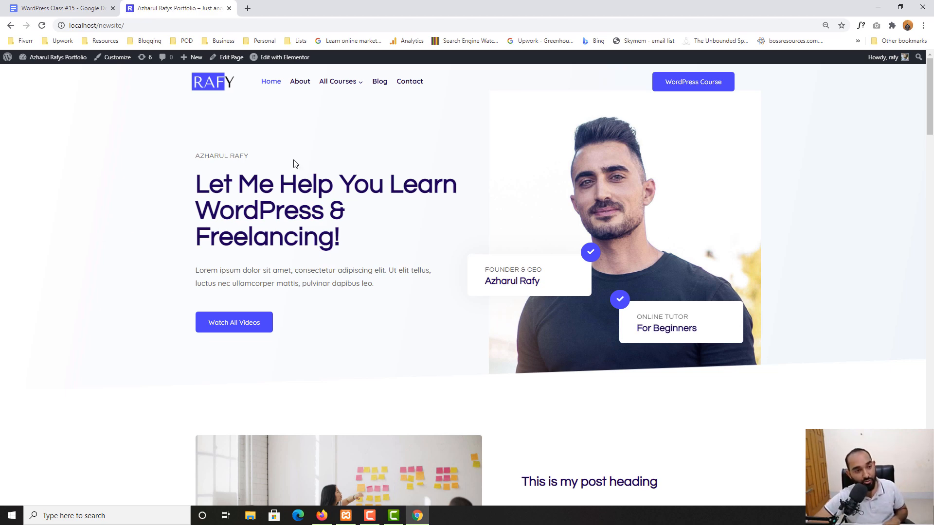
Open the site's WordPress dashboard in a new browser tab and switch to it.
{"action": "scroll", "coordinate": [191, 373], "scroll_direction": "down", "scroll_amount": 5}
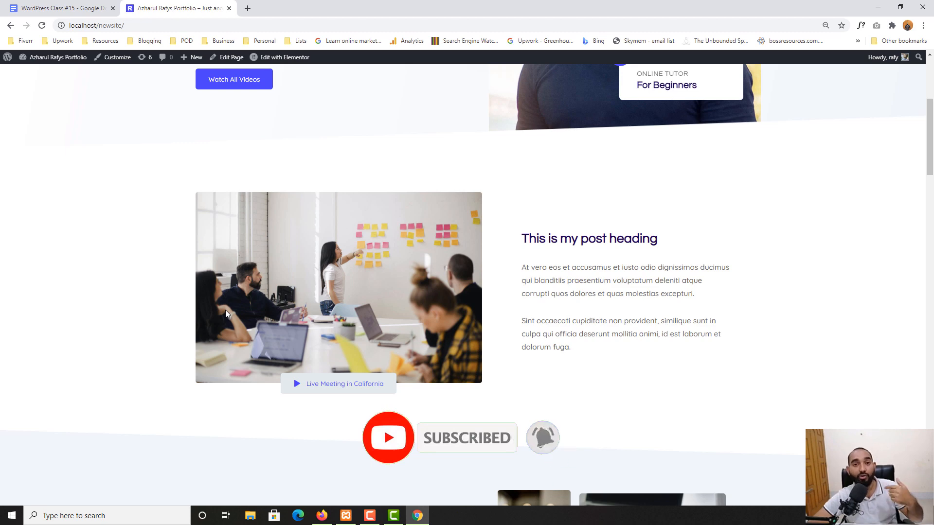
{"action": "scroll", "coordinate": [117, 321], "scroll_direction": "up", "scroll_amount": 5}
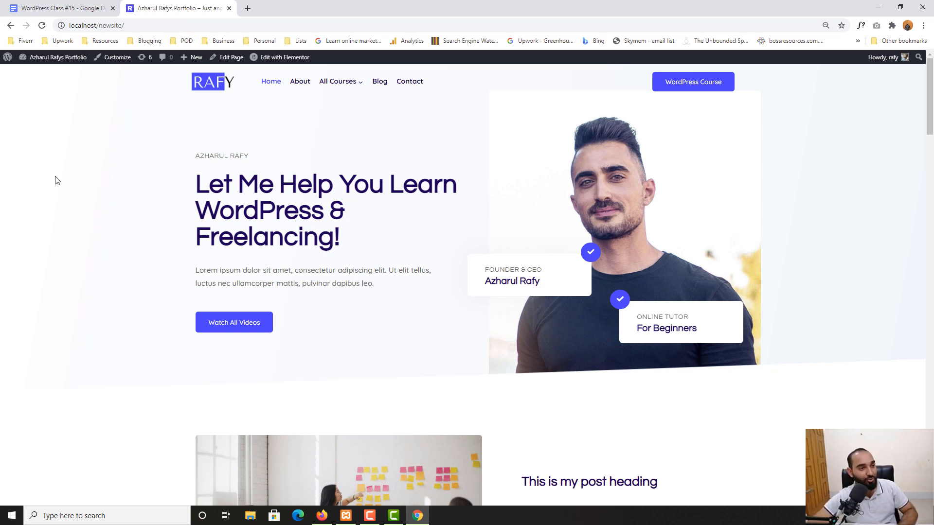
{"action": "right_click", "coordinate": [43, 73]}
{"action": "left_click", "coordinate": [77, 79]}
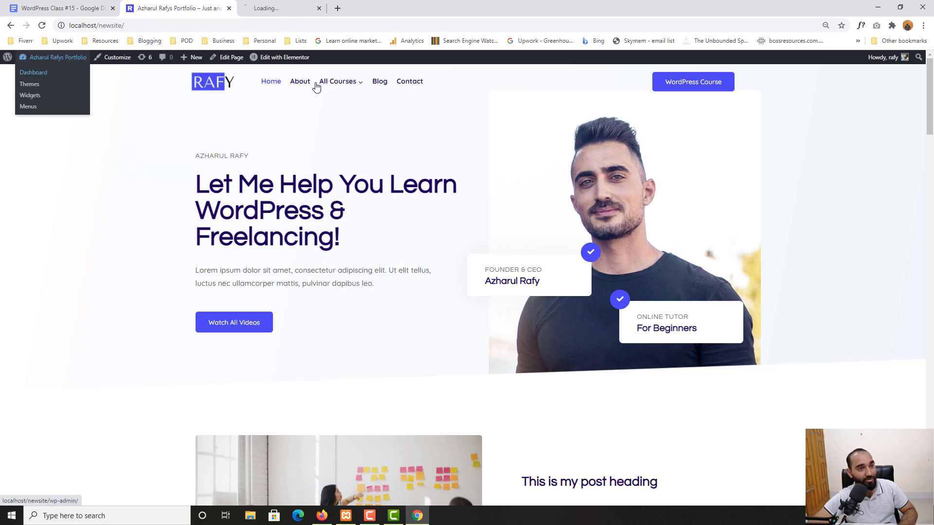
{"action": "left_click", "coordinate": [292, 9]}
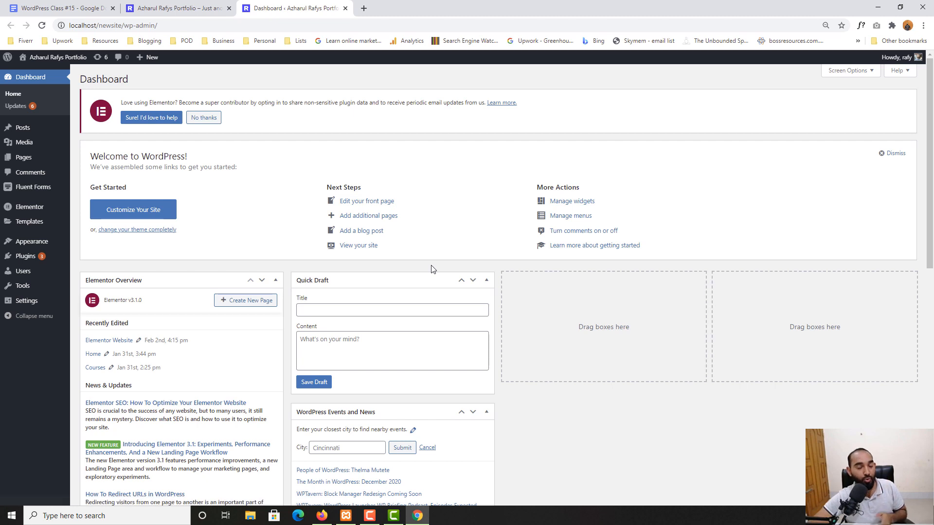
Create a new page titled "Elementor Web Page Design" and publish it.
{"action": "mouse_move", "coordinate": [25, 162]}
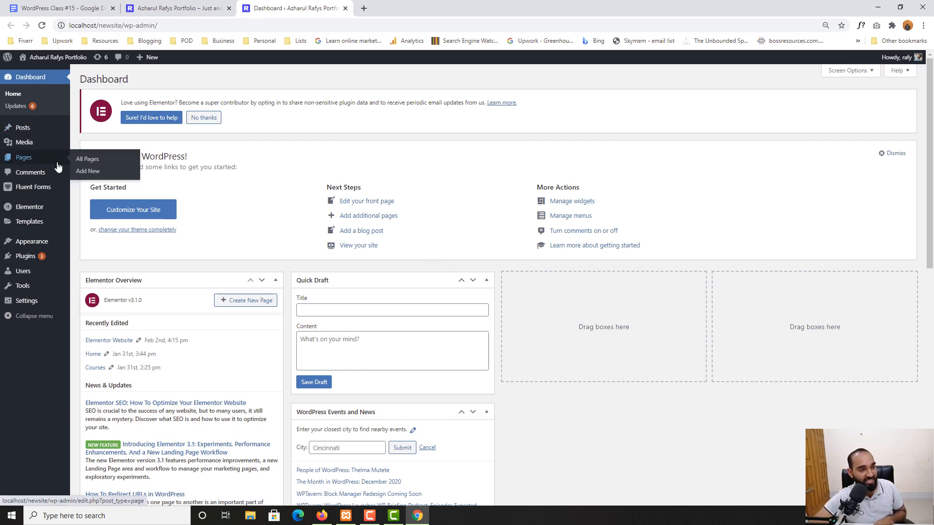
{"action": "left_click", "coordinate": [79, 174]}
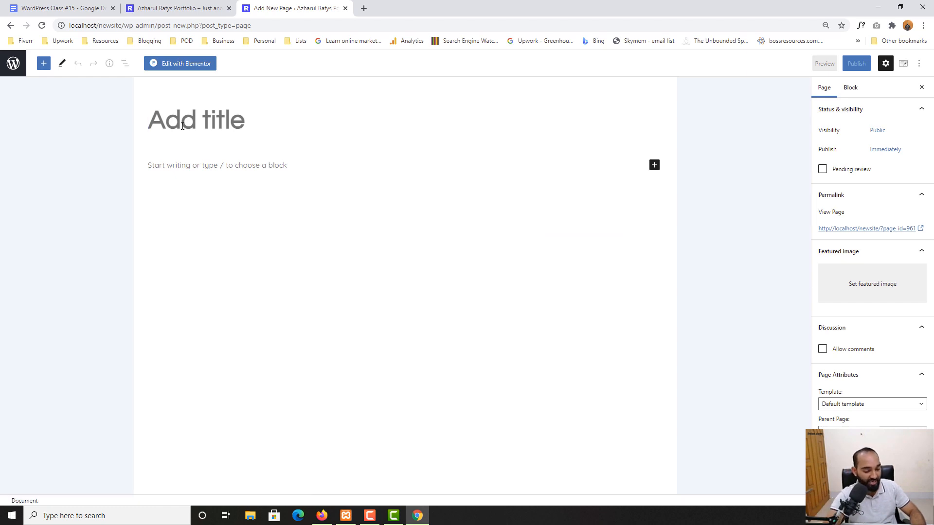
{"action": "type", "text": "El"}
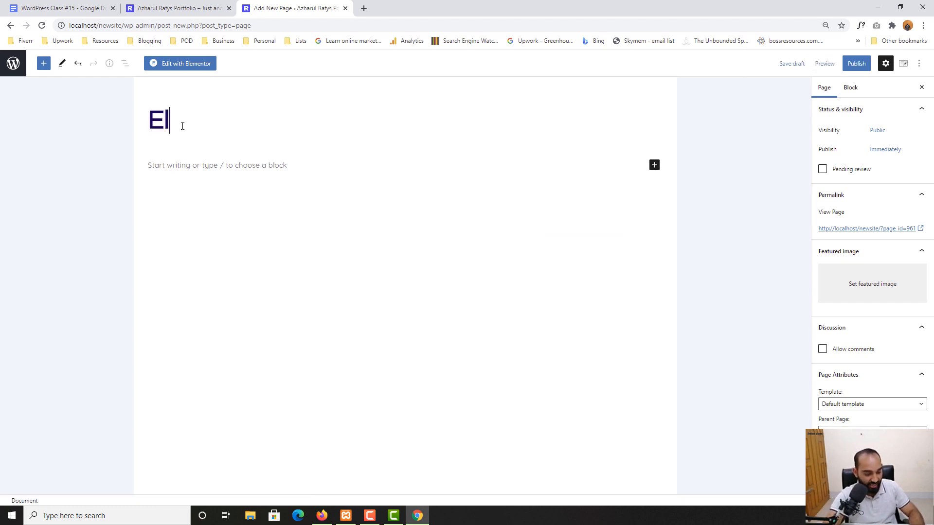
{"action": "type", "text": "ementor Web "}
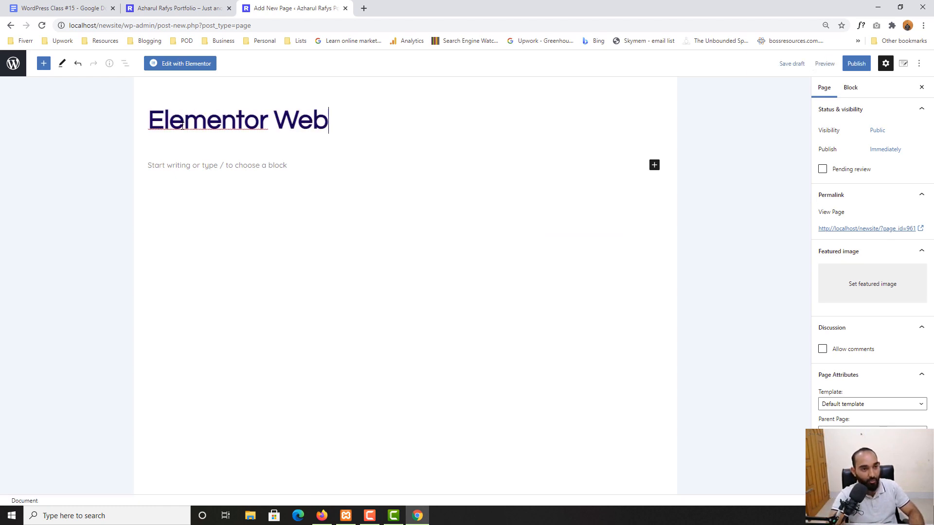
{"action": "type", "text": "Page Design"}
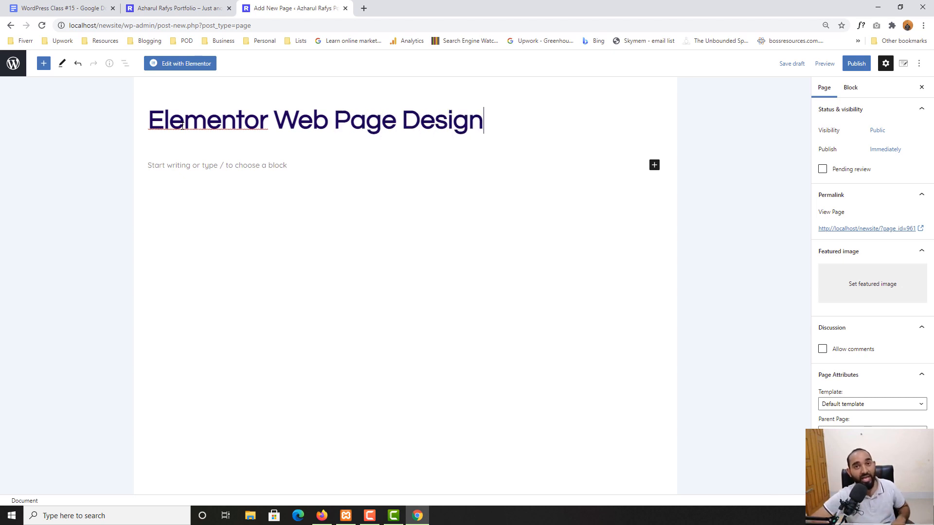
{"action": "left_click", "coordinate": [857, 64]}
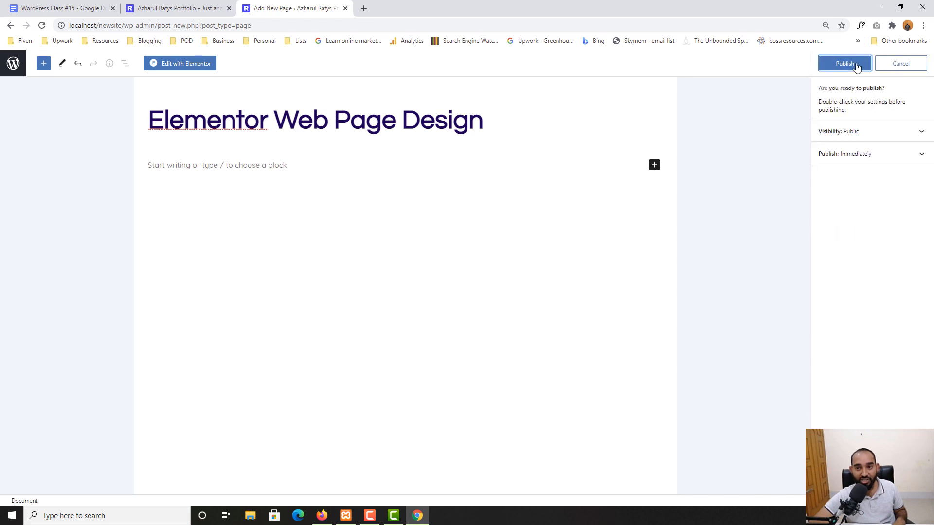
{"action": "left_click", "coordinate": [845, 64]}
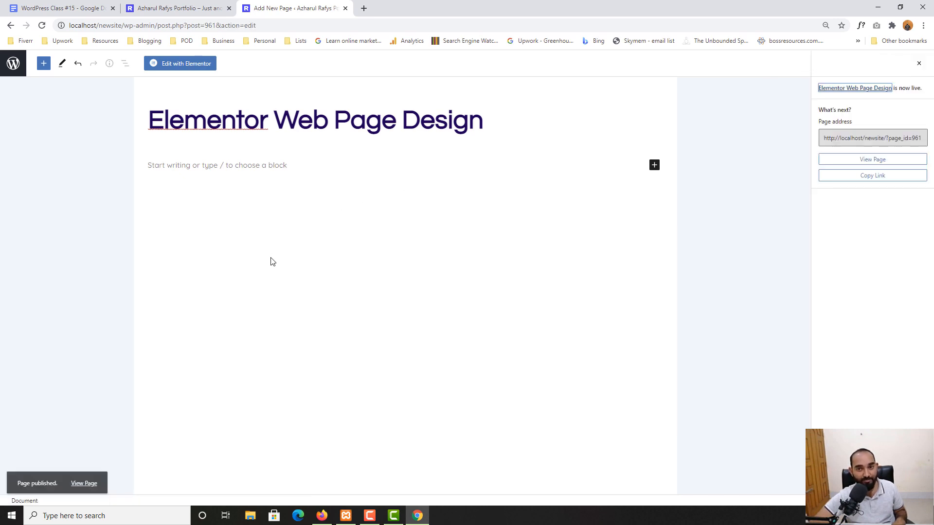
View the published page in a new browser tab and compare its title banner and content area with the home page's layout.
{"action": "right_click", "coordinate": [80, 479]}
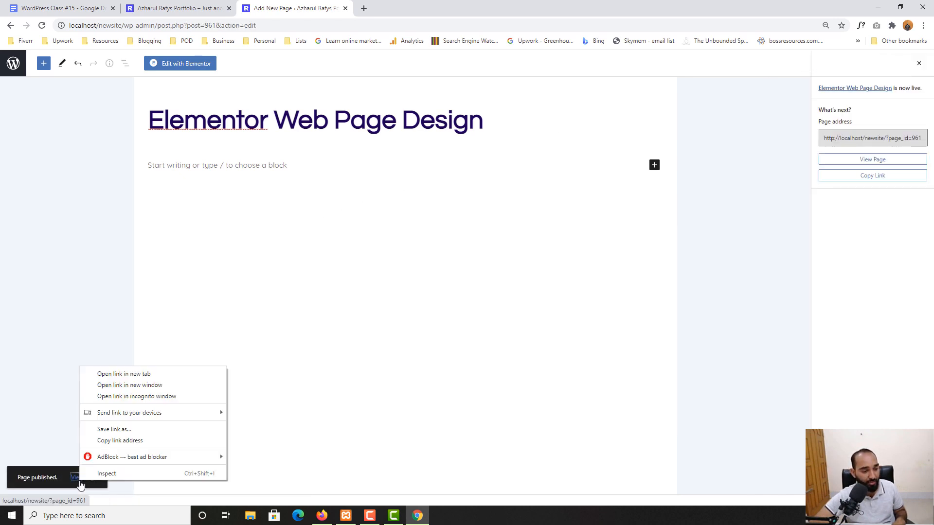
{"action": "left_click", "coordinate": [121, 374]}
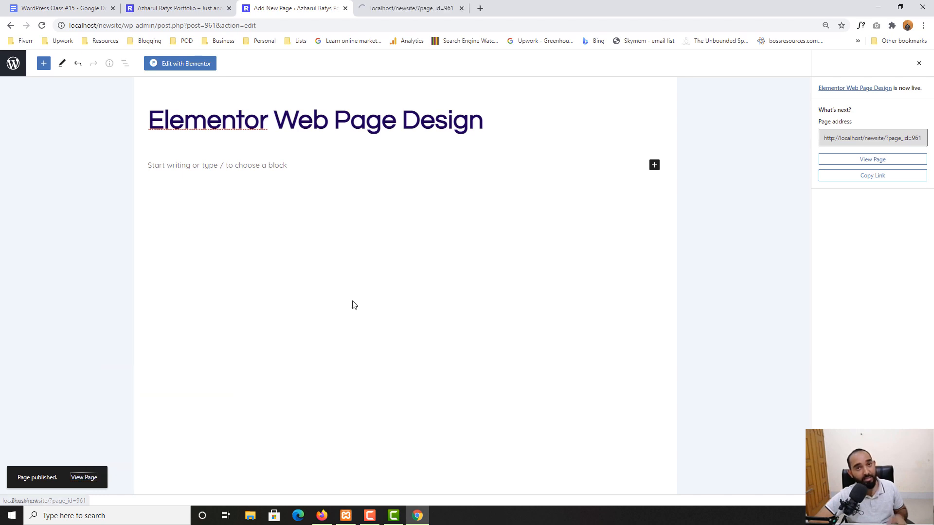
{"action": "left_click", "coordinate": [412, 7]}
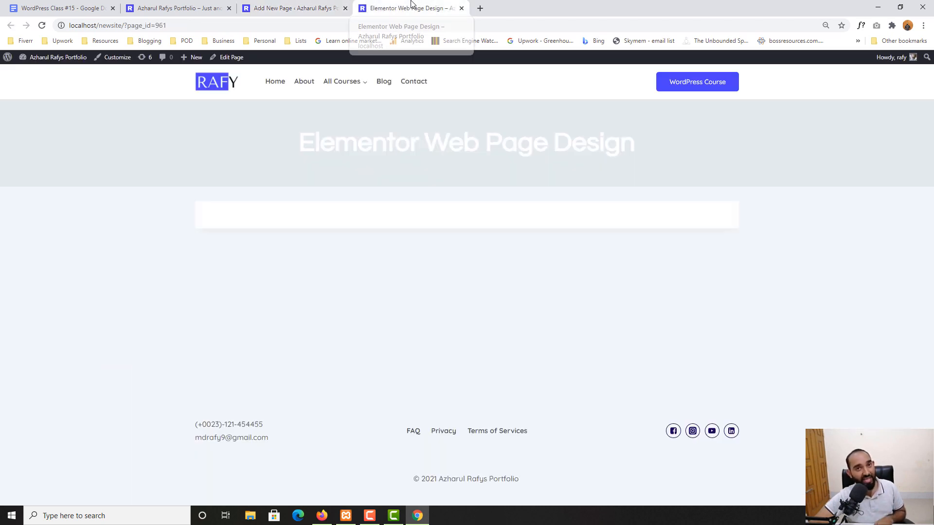
{"action": "triple_click", "coordinate": [211, 159]}
{"action": "left_click_drag", "start_coordinate": [670, 150], "coordinate": [258, 155]}
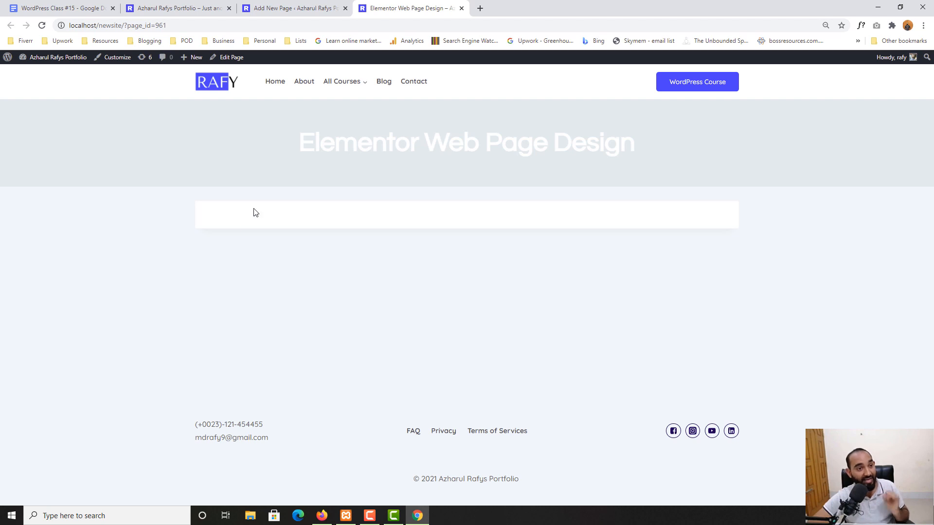
{"action": "left_click", "coordinate": [146, 4]}
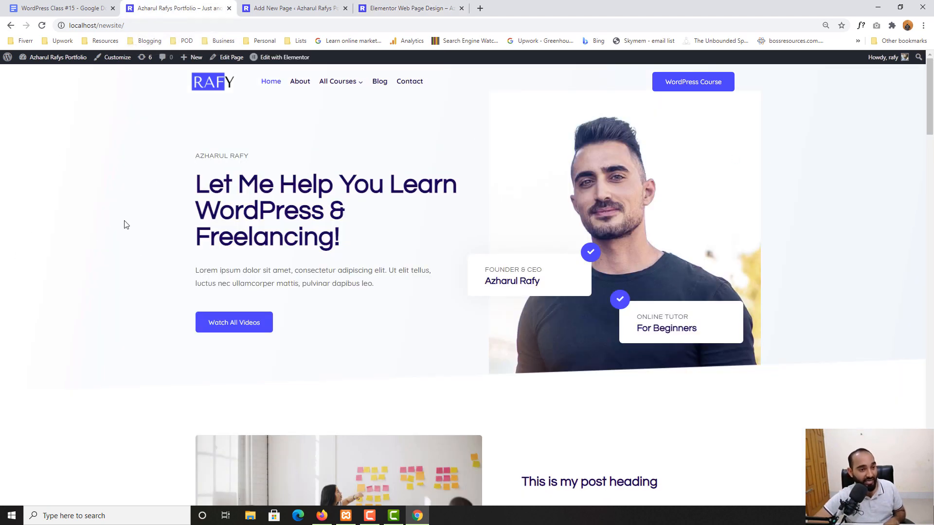
{"action": "scroll", "coordinate": [363, 378], "scroll_direction": "down", "scroll_amount": 5}
{"action": "scroll", "coordinate": [363, 376], "scroll_direction": "down", "scroll_amount": 7}
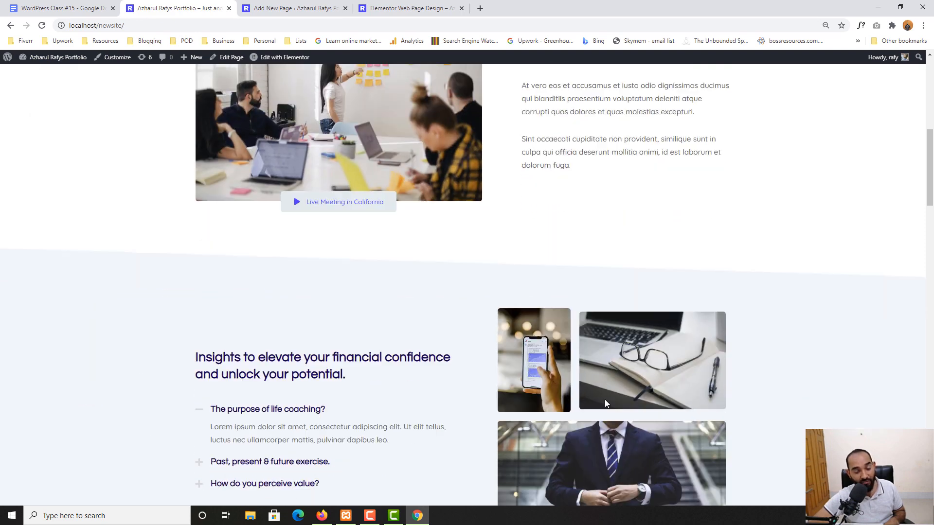
{"action": "scroll", "coordinate": [76, 365], "scroll_direction": "up", "scroll_amount": 10}
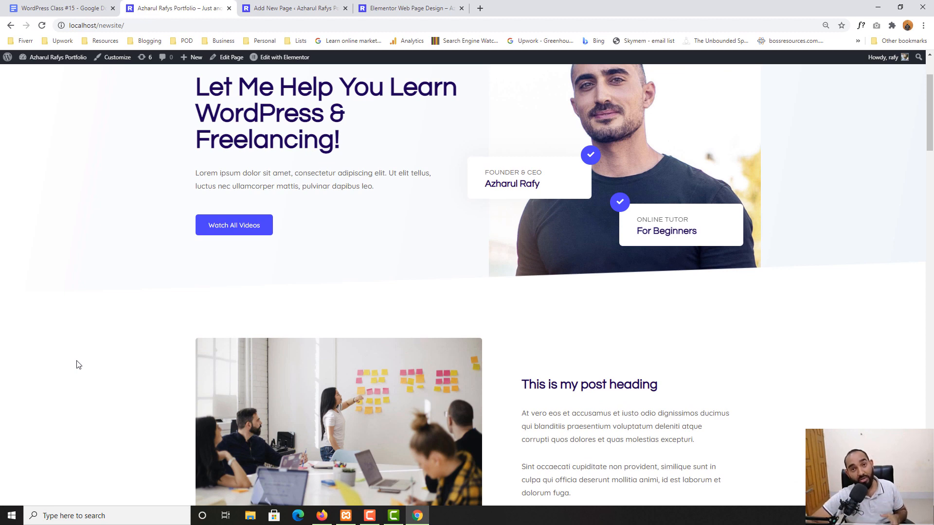
{"action": "scroll", "coordinate": [77, 364], "scroll_direction": "up", "scroll_amount": 2}
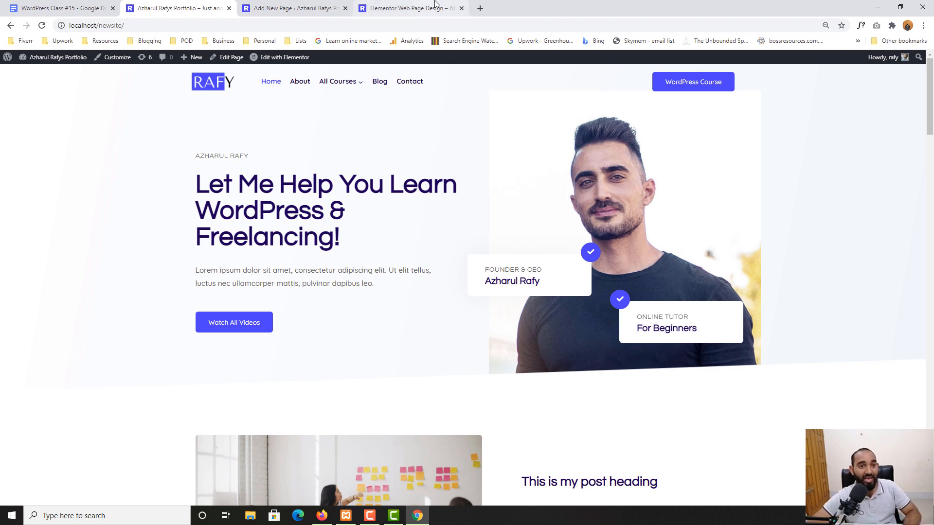
Close the published page's tab and open the "Elementor Web Page Design" page for editing with Elementor.
{"action": "left_click", "coordinate": [451, 10]}
{"action": "left_click", "coordinate": [462, 9]}
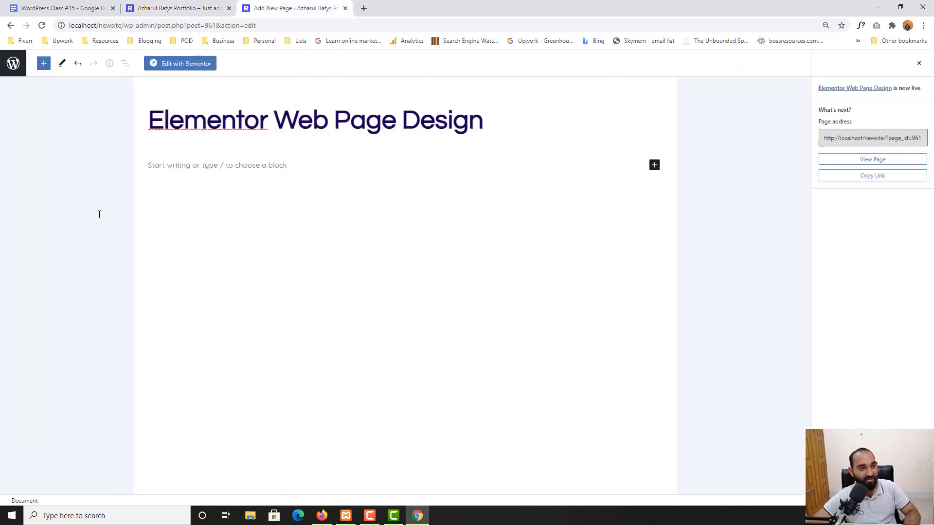
{"action": "left_click", "coordinate": [194, 71]}
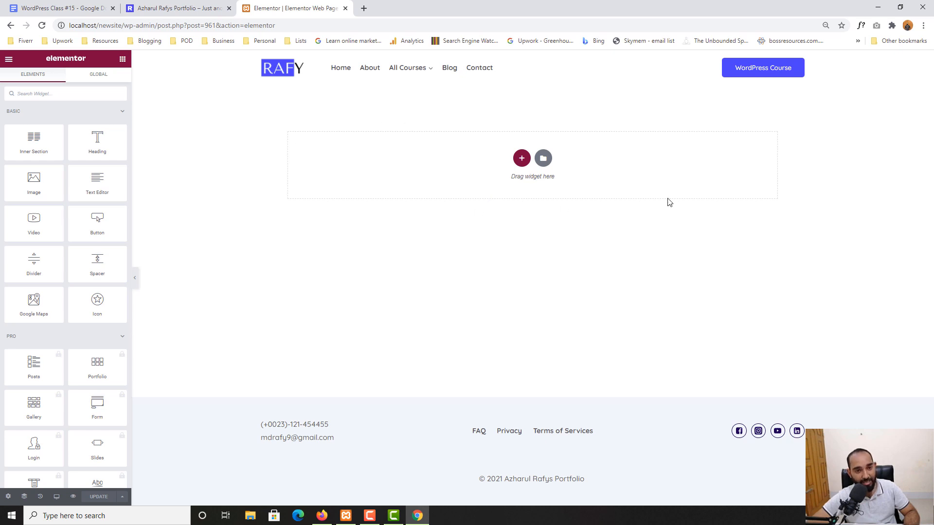
Examine the available section structures and the ready-made page templates in the Elementor library.
{"action": "left_click", "coordinate": [521, 159]}
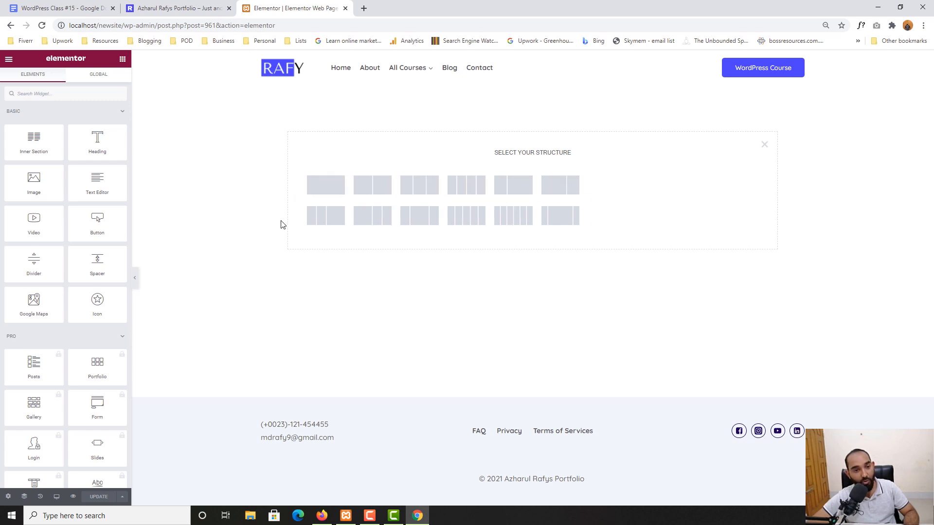
{"action": "left_click", "coordinate": [765, 145]}
{"action": "left_click", "coordinate": [543, 159]}
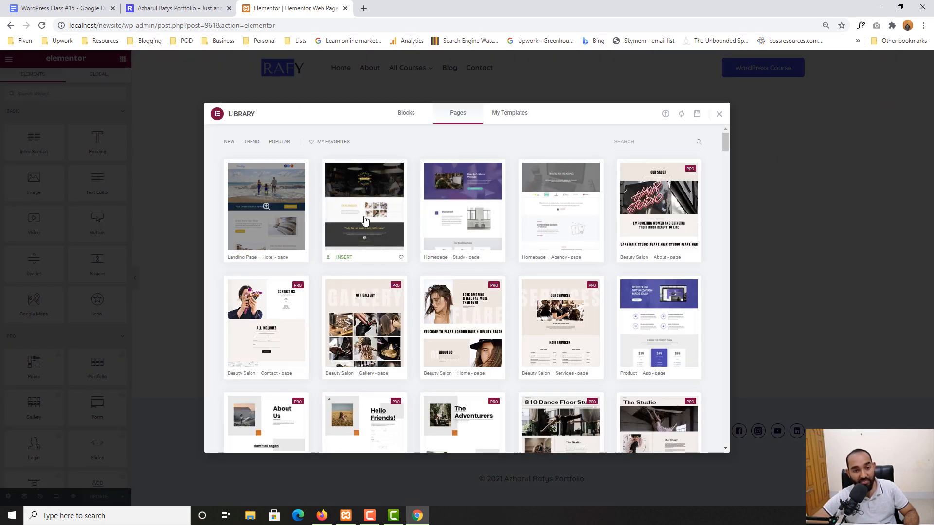
{"action": "scroll", "coordinate": [306, 339], "scroll_direction": "down", "scroll_amount": 10}
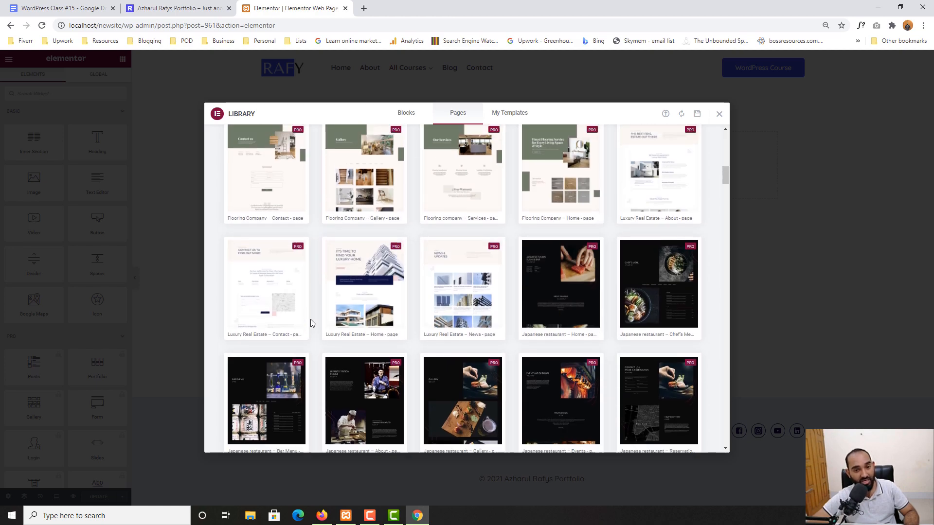
{"action": "scroll", "coordinate": [312, 323], "scroll_direction": "up", "scroll_amount": 10}
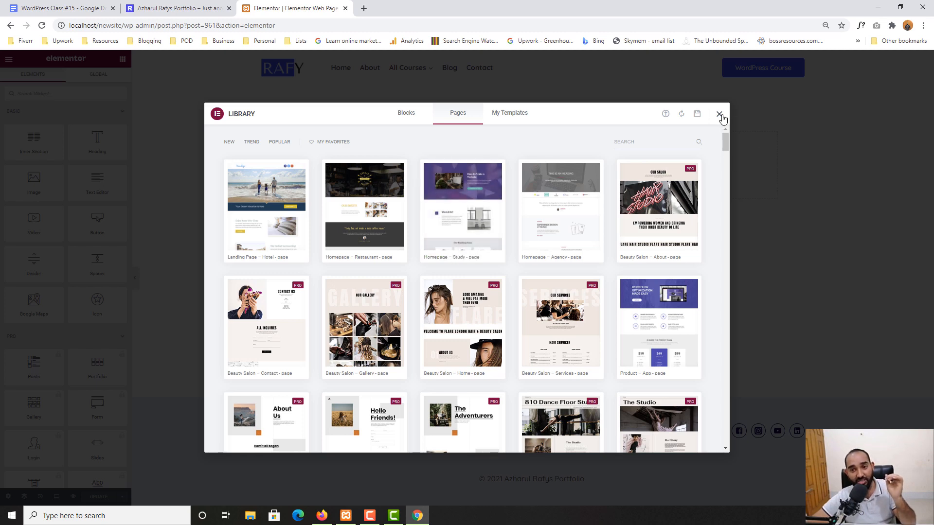
{"action": "left_click", "coordinate": [719, 113]}
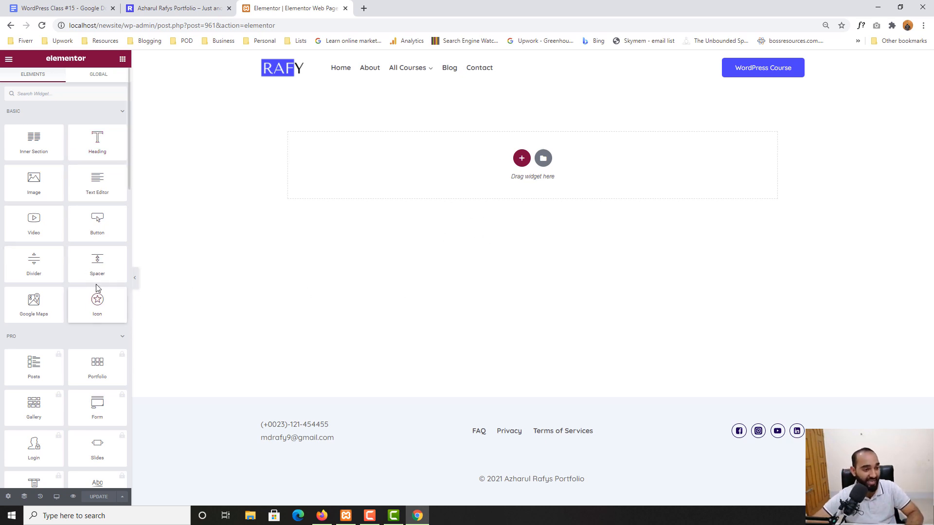
Look through the Elementor widget list from the Basic widgets down to the WordPress category.
{"action": "scroll", "coordinate": [68, 341], "scroll_direction": "down", "scroll_amount": 15}
{"action": "scroll", "coordinate": [68, 358], "scroll_direction": "down", "scroll_amount": 5}
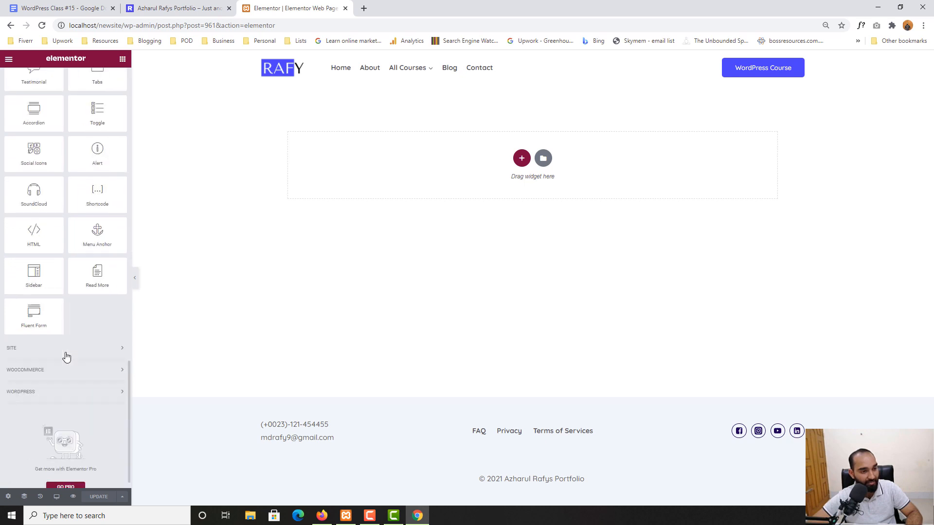
{"action": "scroll", "coordinate": [67, 358], "scroll_direction": "up", "scroll_amount": 10}
{"action": "scroll", "coordinate": [67, 357], "scroll_direction": "up", "scroll_amount": 6}
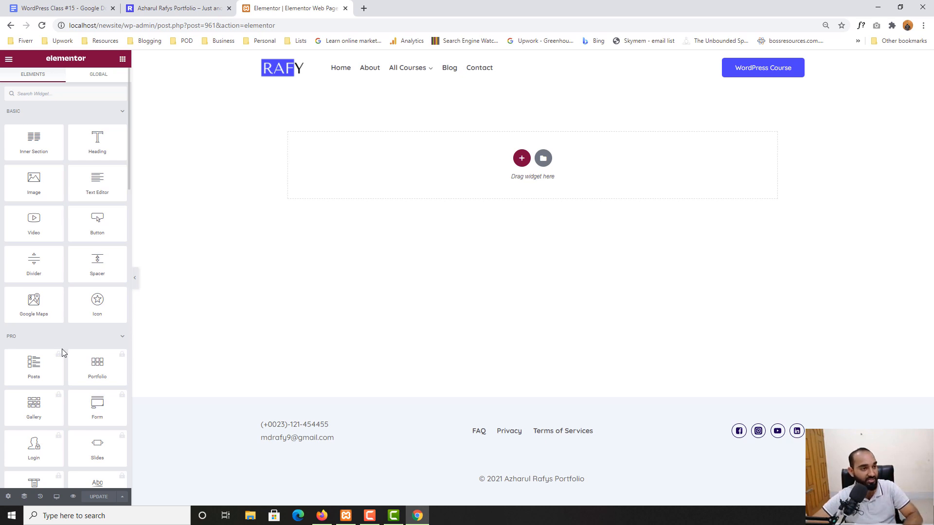
Examine the text and image layout of the home page's hero section as a reference, and return to the Elementor editor.
{"action": "left_click", "coordinate": [174, 12]}
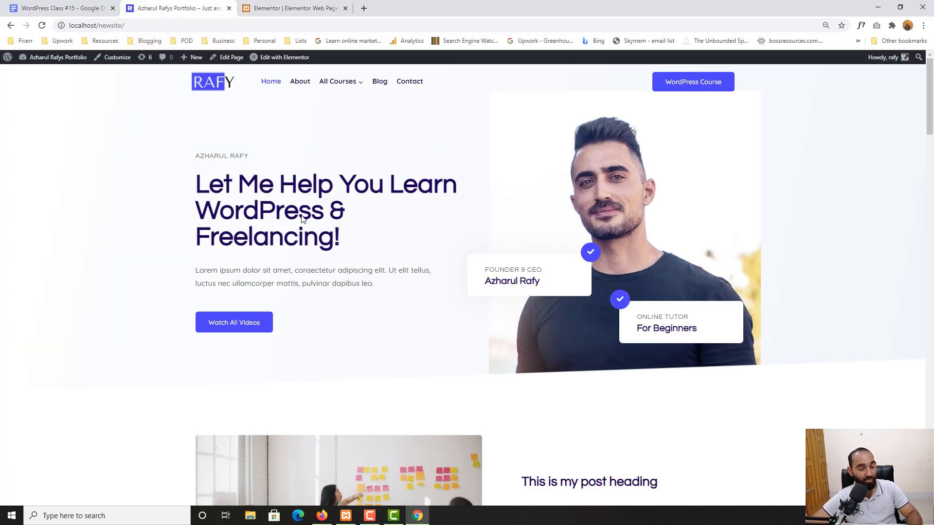
{"action": "scroll", "coordinate": [92, 323], "scroll_direction": "down", "scroll_amount": 3}
{"action": "scroll", "coordinate": [95, 321], "scroll_direction": "up", "scroll_amount": 3}
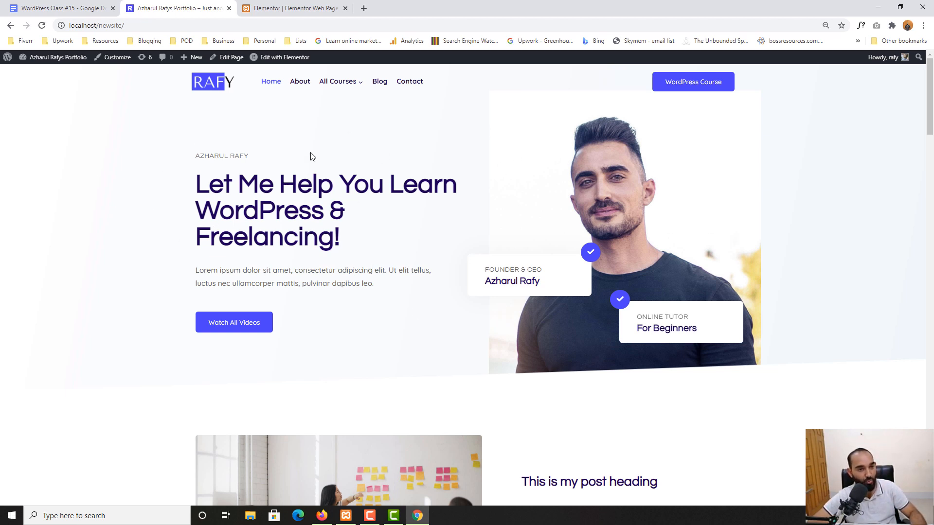
{"action": "left_click_drag", "start_coordinate": [376, 284], "coordinate": [204, 156]}
{"action": "left_click", "coordinate": [354, 352]}
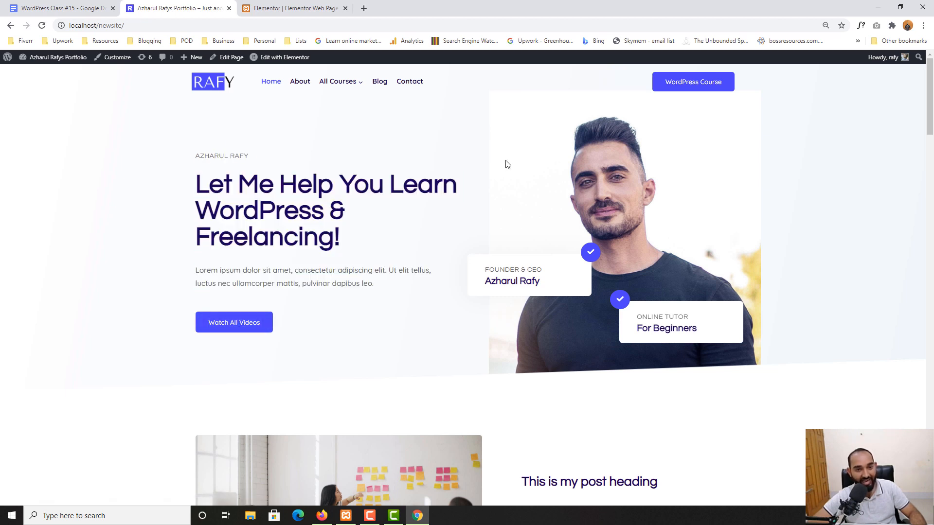
{"action": "left_click_drag", "start_coordinate": [534, 131], "coordinate": [570, 256]}
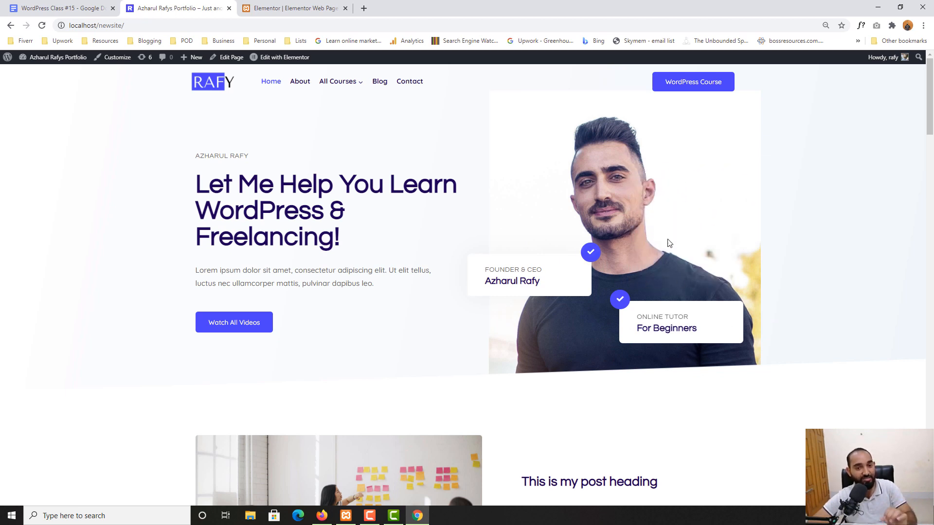
{"action": "scroll", "coordinate": [152, 267], "scroll_direction": "down", "scroll_amount": 4}
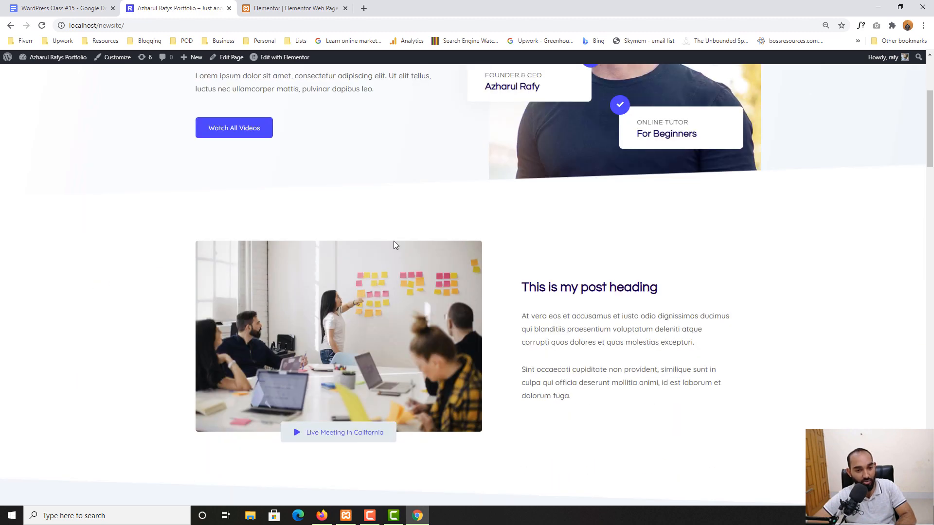
{"action": "scroll", "coordinate": [424, 341], "scroll_direction": "up", "scroll_amount": 4}
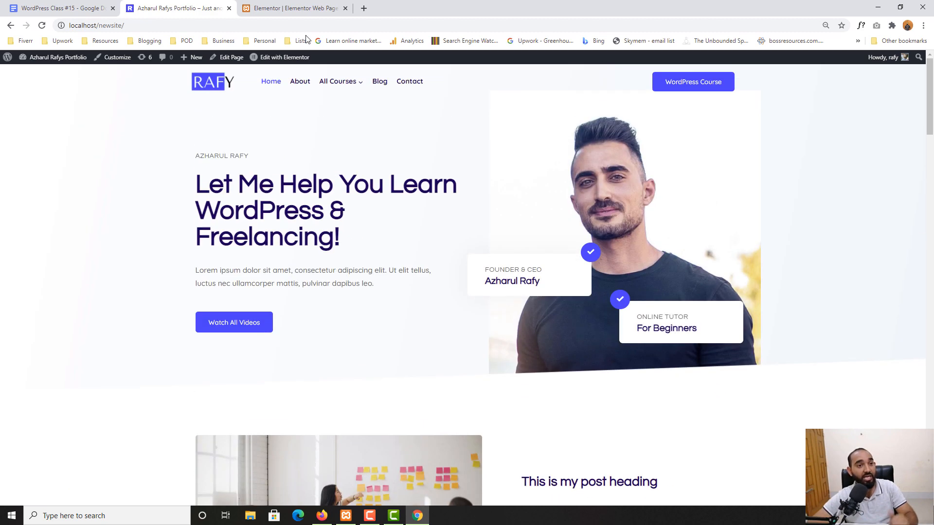
{"action": "left_click", "coordinate": [300, 6]}
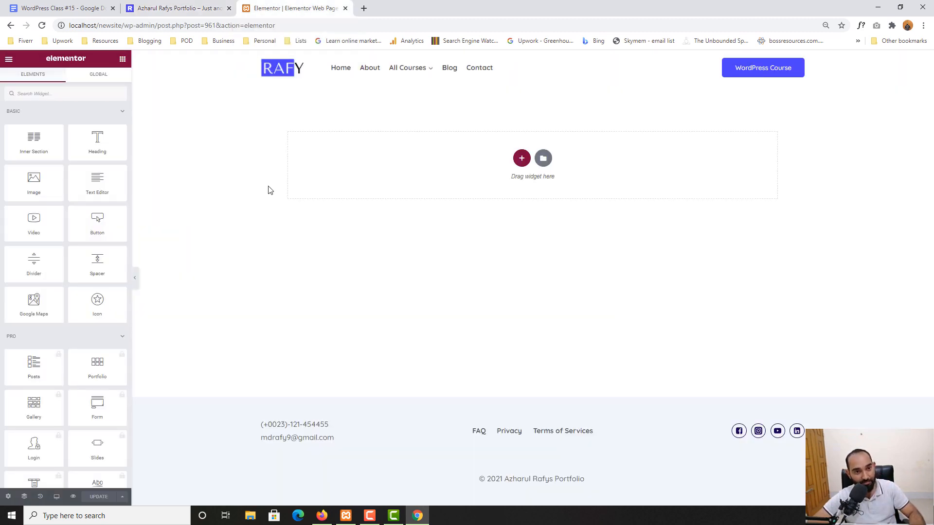
{"action": "left_click", "coordinate": [522, 161]}
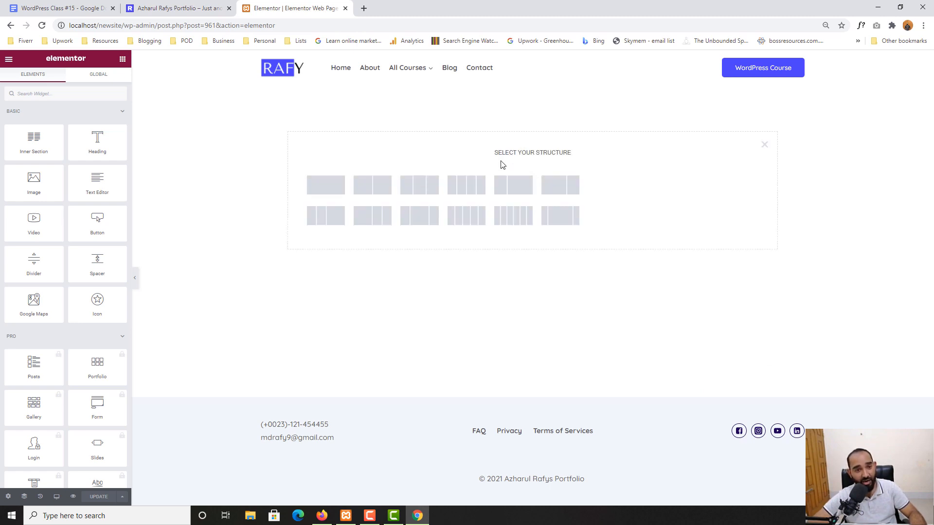
{"action": "left_click", "coordinate": [311, 188]}
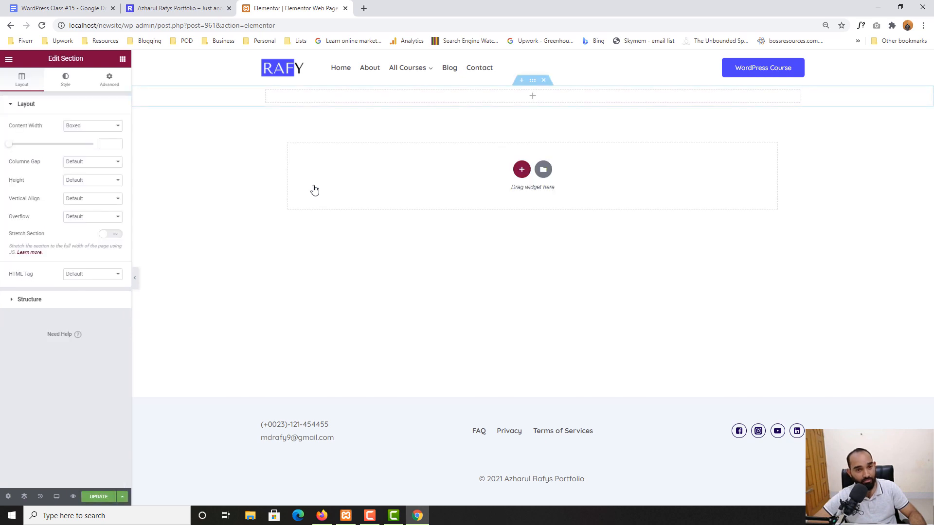
{"action": "left_click", "coordinate": [543, 80]}
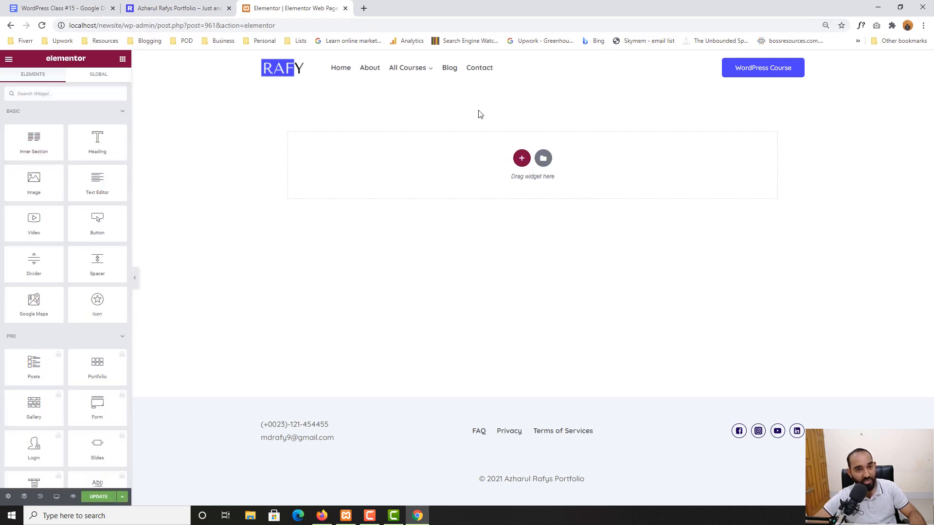
Add a section with two equal columns to the page, matching the home page's hero layout.
{"action": "left_click", "coordinate": [521, 158]}
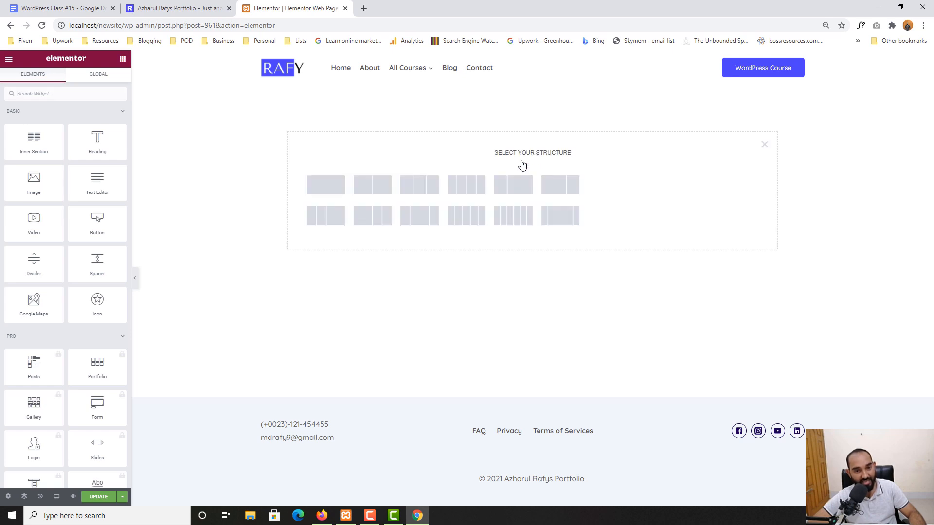
{"action": "left_click", "coordinate": [366, 192]}
{"action": "key", "text": "ctrl+shift+Tab"}
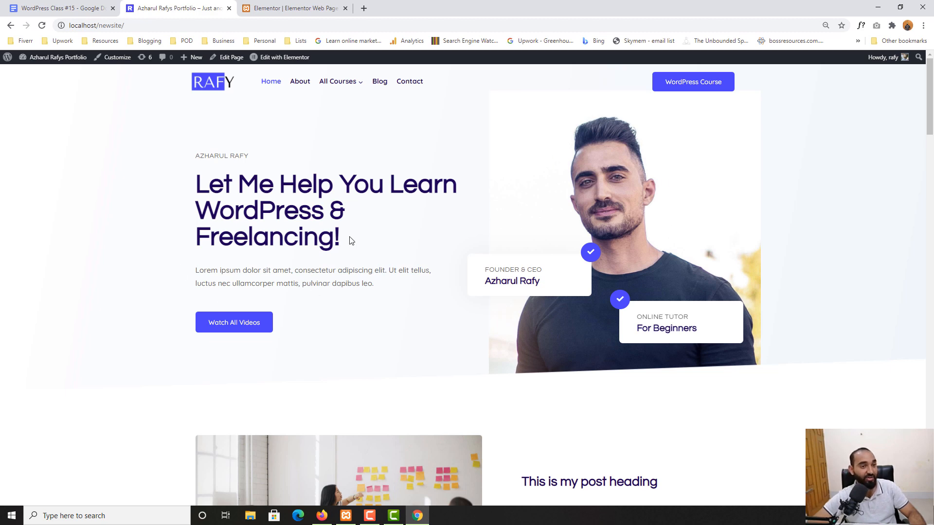
{"action": "key", "text": "ctrl+Tab"}
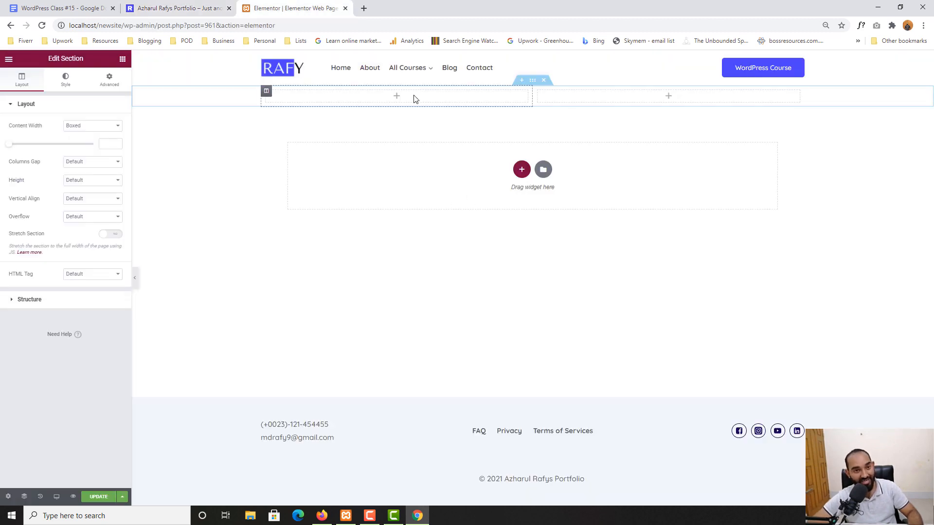
Examine the small title, main heading and paragraph in the home page's hero section, and return to the Elementor editor.
{"action": "key", "text": "ctrl+shift+Tab"}
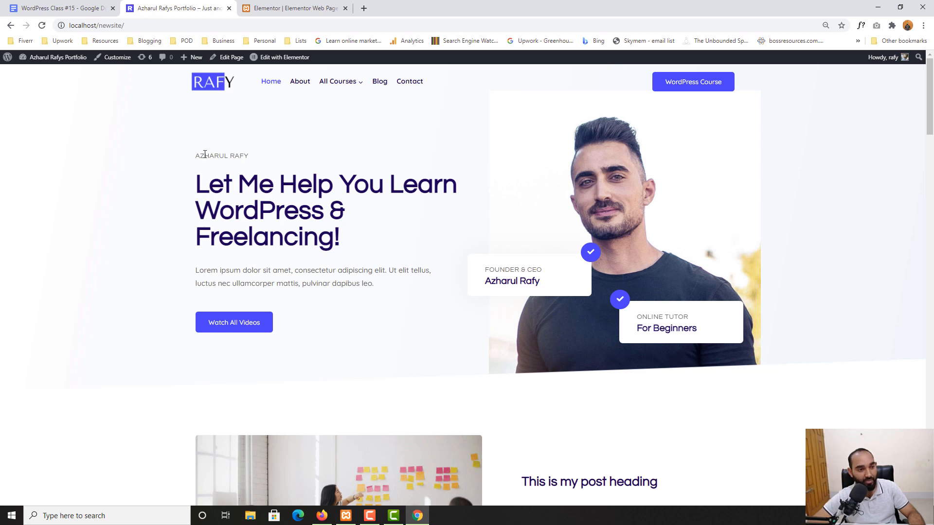
{"action": "left_click_drag", "start_coordinate": [204, 154], "coordinate": [238, 155]}
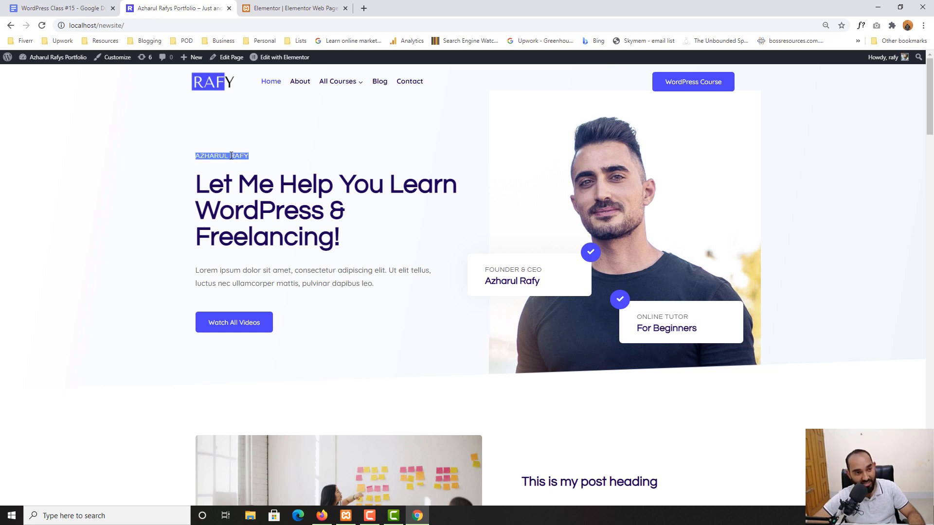
{"action": "left_click_drag", "start_coordinate": [195, 185], "coordinate": [341, 240]}
{"action": "left_click_drag", "start_coordinate": [242, 270], "coordinate": [360, 284]}
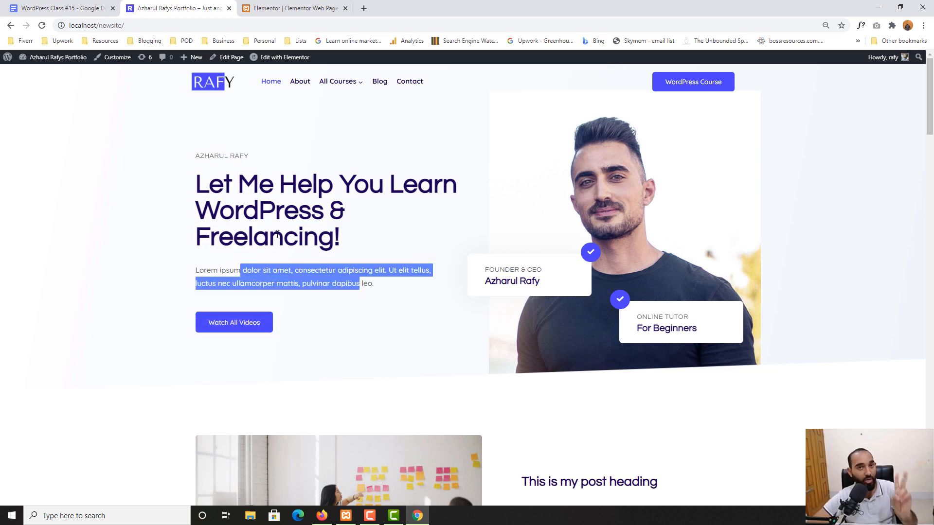
{"action": "left_click", "coordinate": [302, 9]}
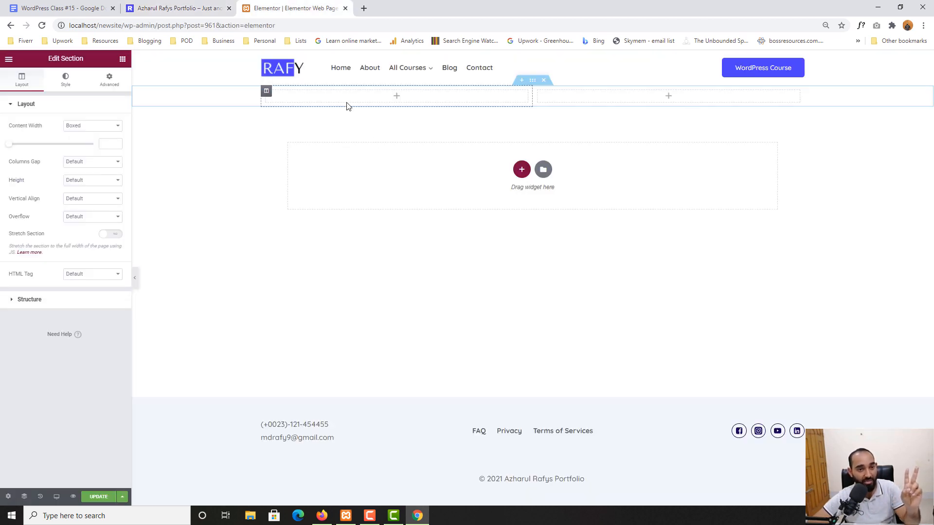
{"action": "left_click", "coordinate": [218, 6]}
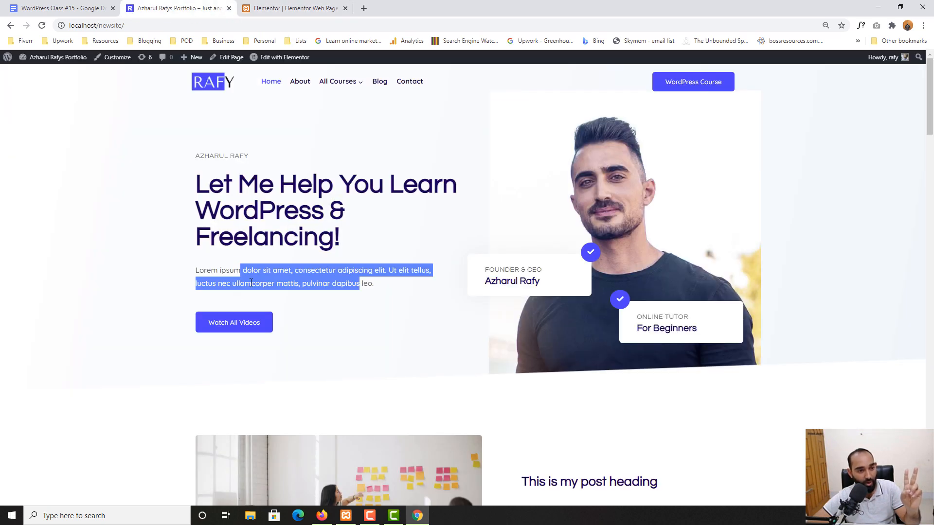
{"action": "left_click", "coordinate": [287, 8]}
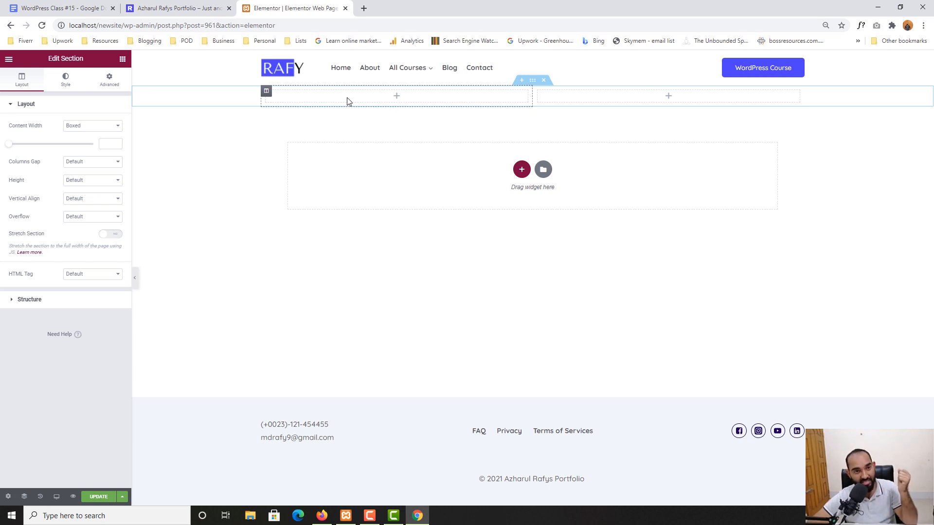
Add two Heading widgets, one below the other, to the left column of the new section.
{"action": "left_click", "coordinate": [123, 59]}
{"action": "scroll", "coordinate": [71, 340], "scroll_direction": "down", "scroll_amount": 5}
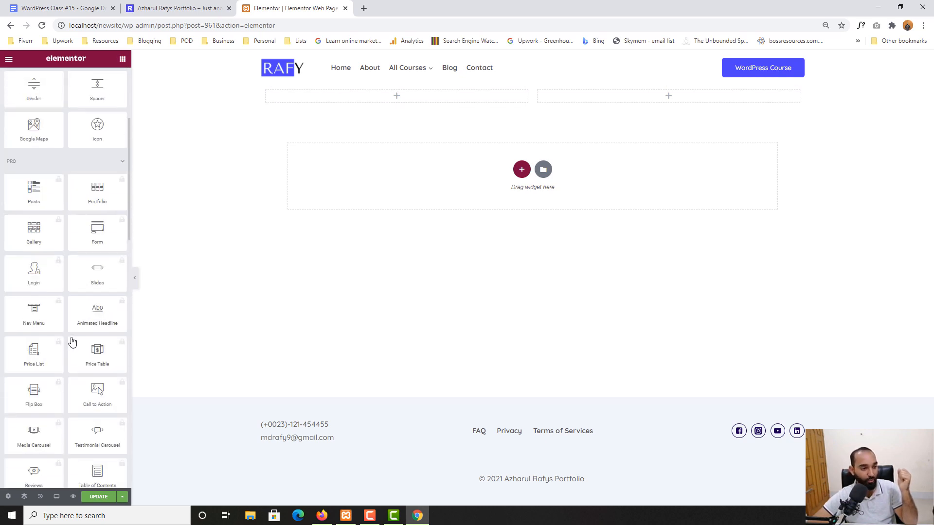
{"action": "scroll", "coordinate": [77, 329], "scroll_direction": "up", "scroll_amount": 5}
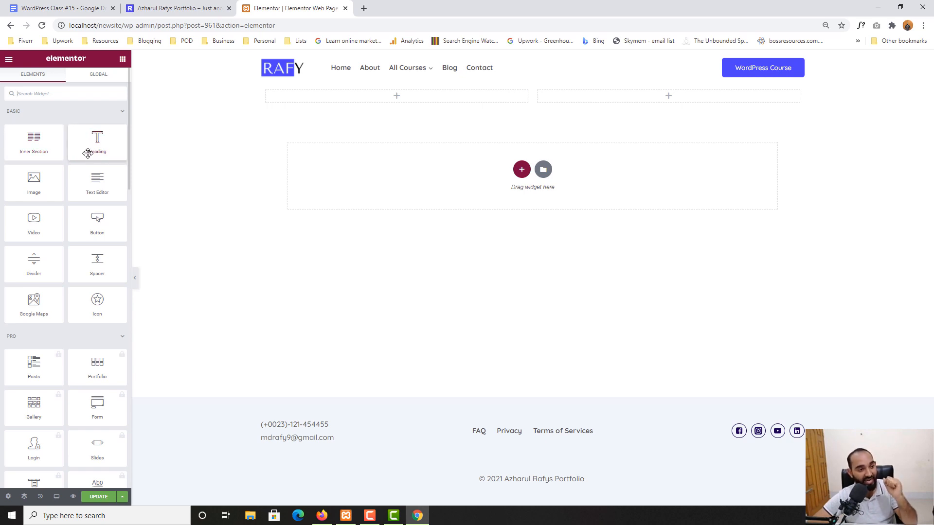
{"action": "left_click_drag", "start_coordinate": [95, 141], "coordinate": [339, 99]}
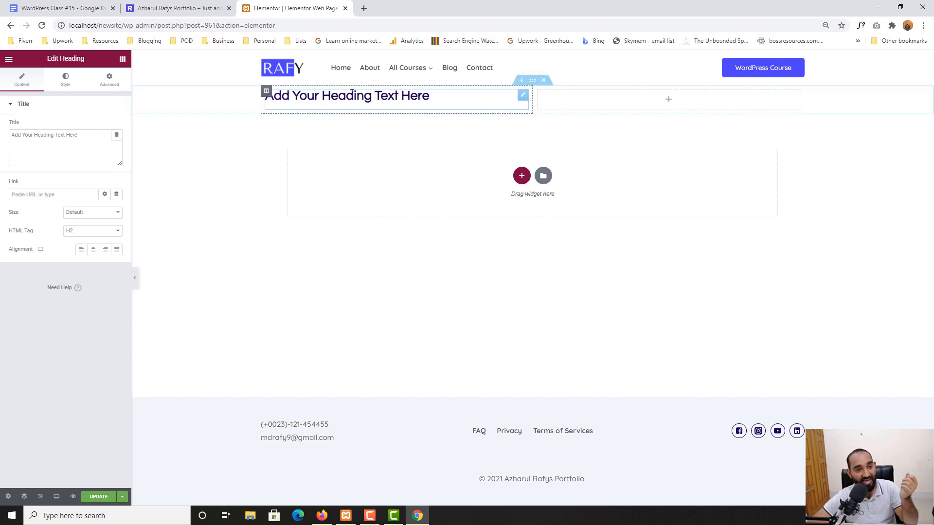
{"action": "left_click", "coordinate": [123, 60]}
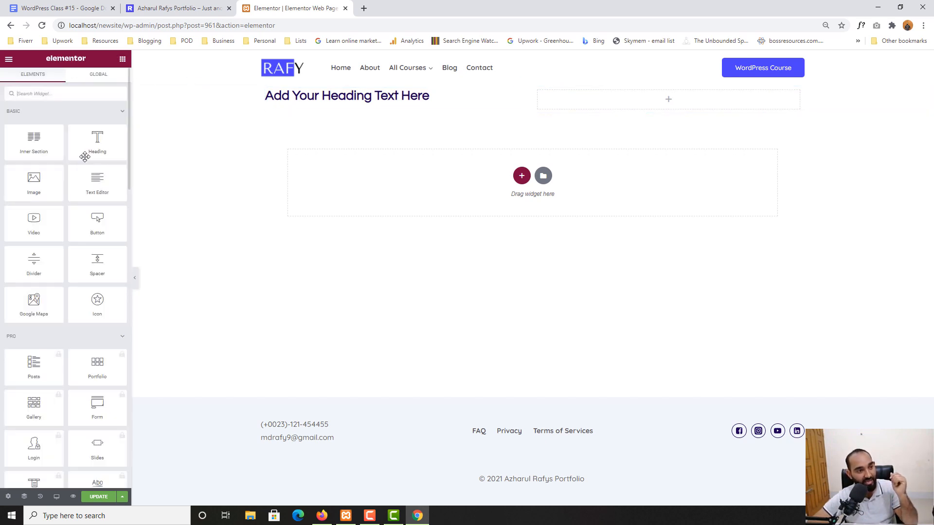
{"action": "left_click_drag", "start_coordinate": [88, 146], "coordinate": [310, 109]}
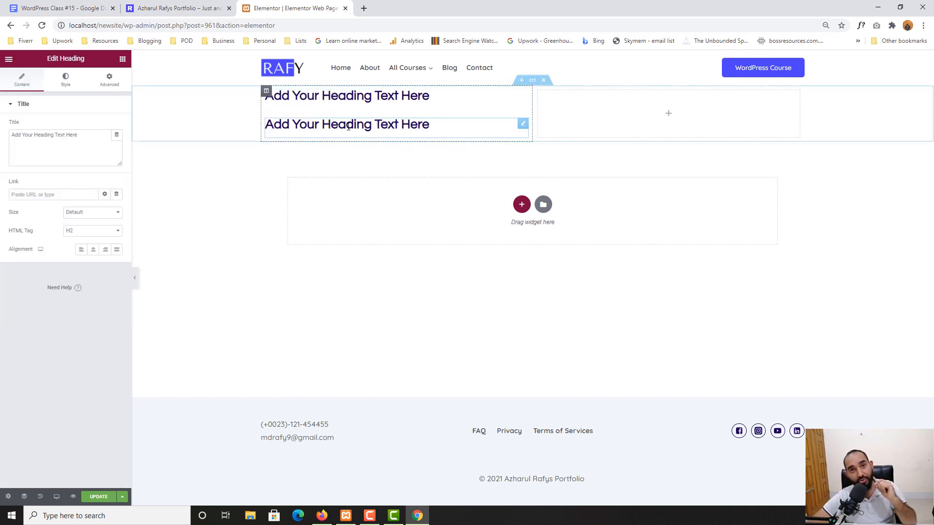
Add a Text Editor widget below the two headings and a Button widget beneath it.
{"action": "left_click", "coordinate": [122, 62]}
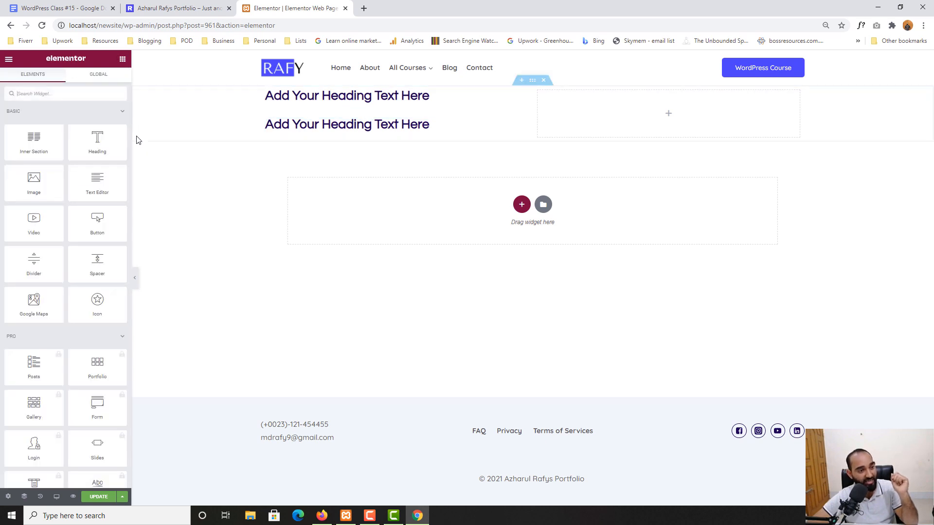
{"action": "left_click_drag", "start_coordinate": [83, 191], "coordinate": [300, 140]}
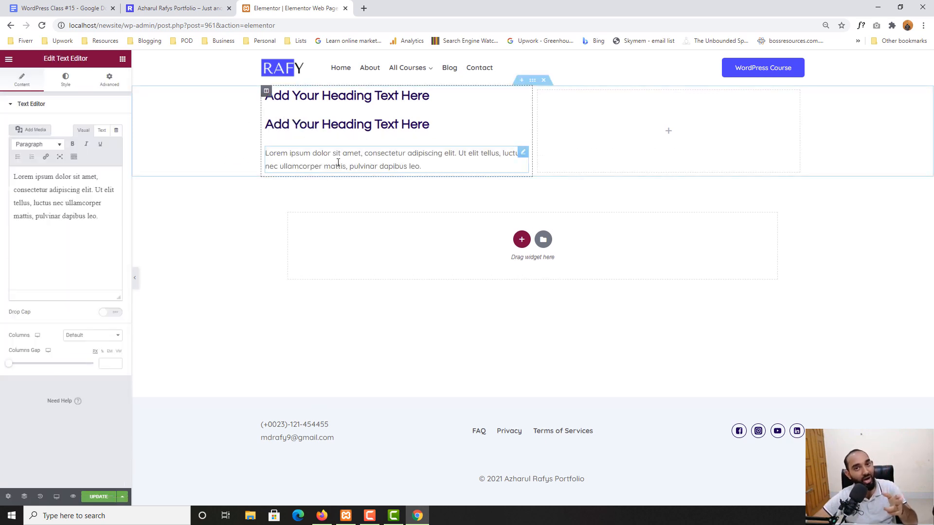
{"action": "left_click", "coordinate": [123, 60]}
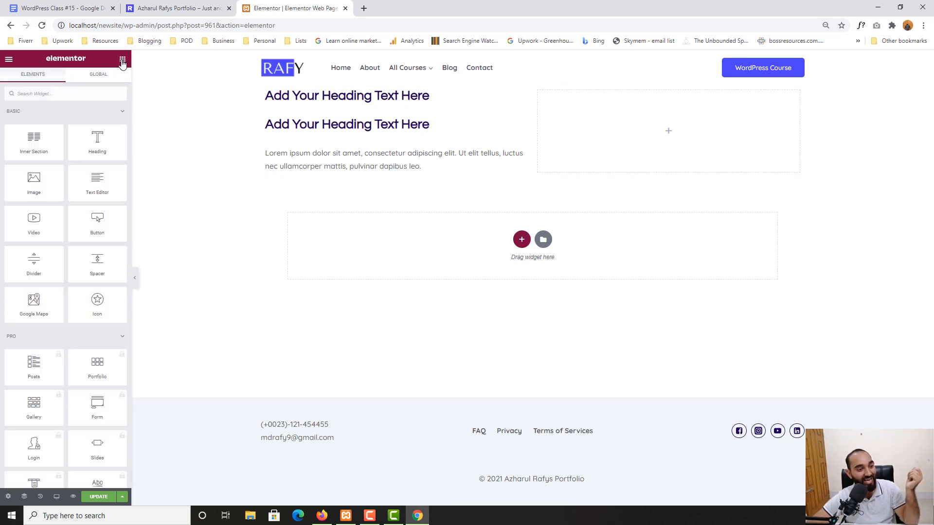
{"action": "left_click_drag", "start_coordinate": [93, 222], "coordinate": [303, 169]}
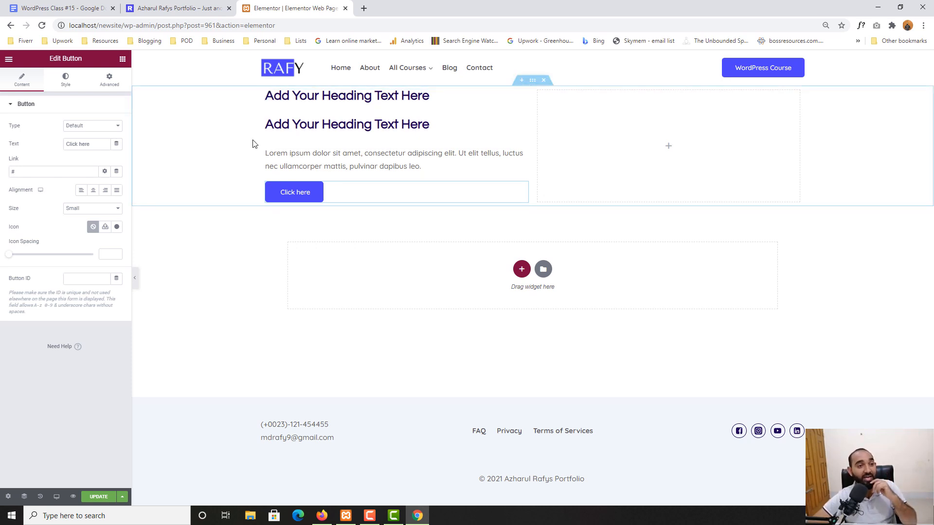
Check the home page's hero image and add an Image widget to the empty right column.
{"action": "left_click", "coordinate": [198, 7]}
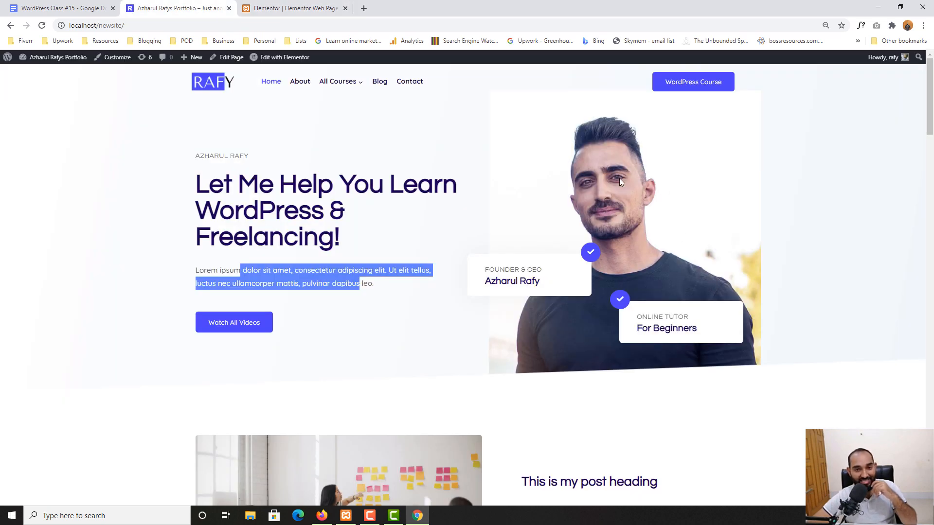
{"action": "key", "text": "ctrl+Tab"}
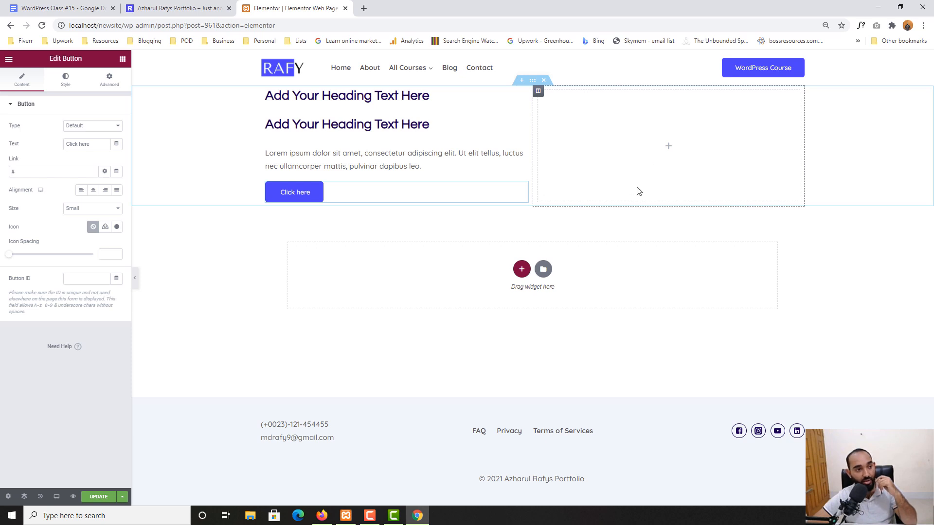
{"action": "left_click", "coordinate": [123, 58]}
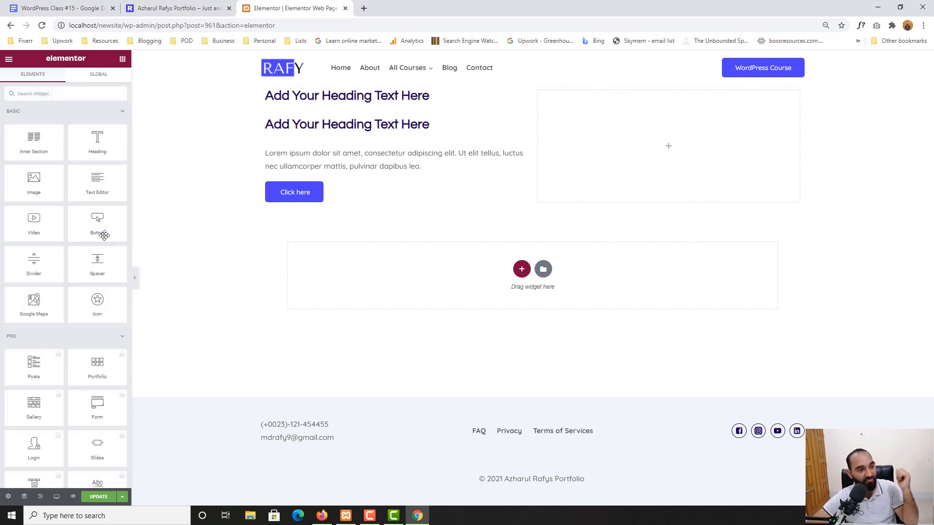
{"action": "left_click_drag", "start_coordinate": [32, 184], "coordinate": [639, 131]}
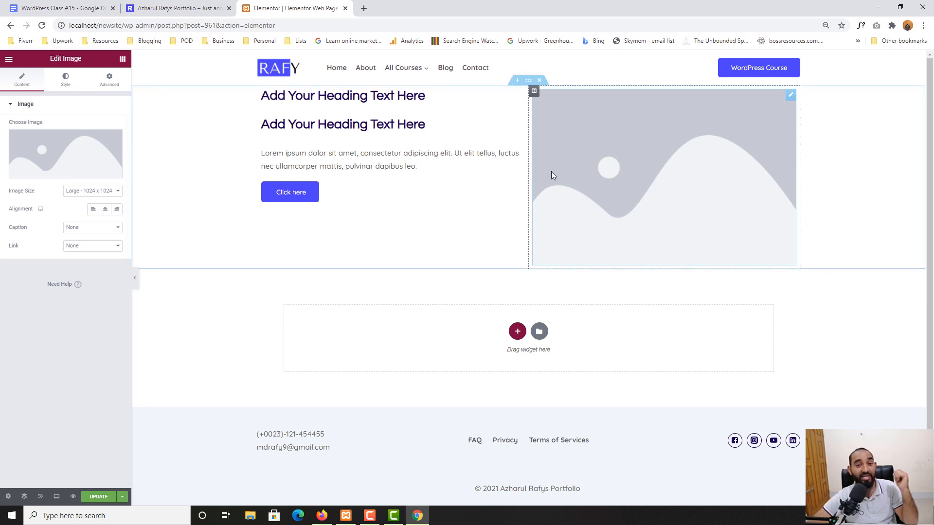
Search the widgets for "icon" and add an Icon Box below the image in the right column.
{"action": "key", "text": "ctrl+shift+Tab"}
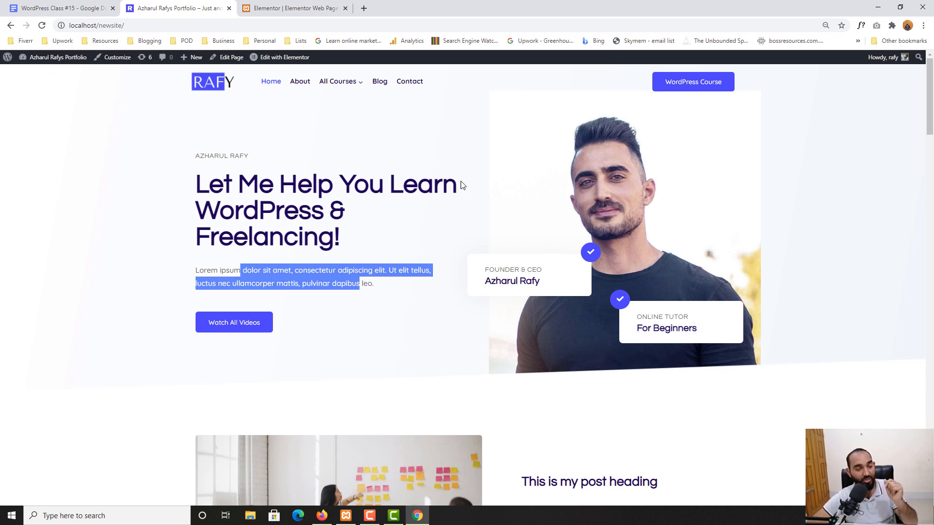
{"action": "left_click", "coordinate": [310, 4]}
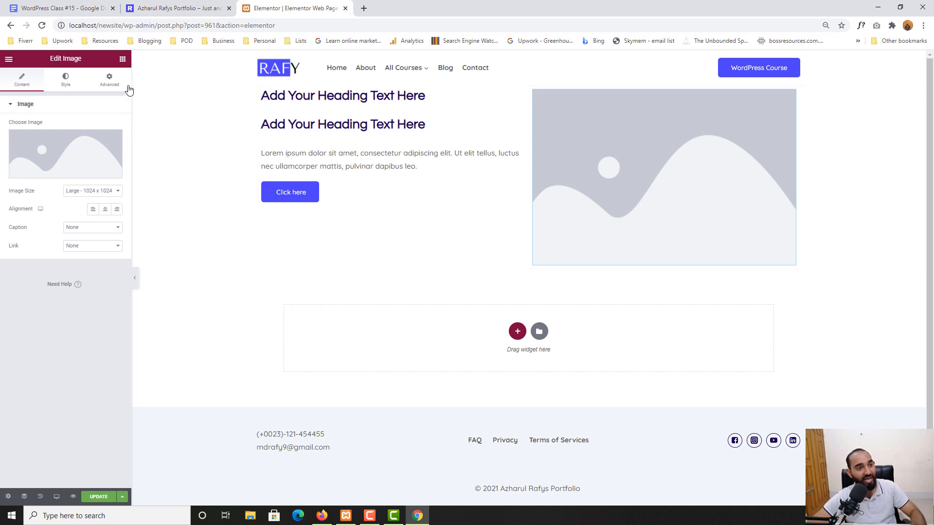
{"action": "left_click", "coordinate": [122, 59]}
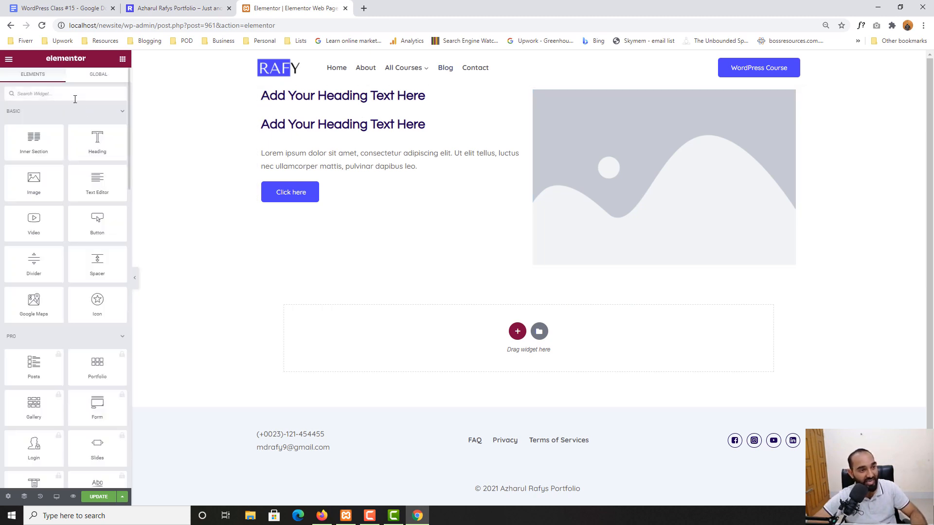
{"action": "type", "text": "icon bo"}
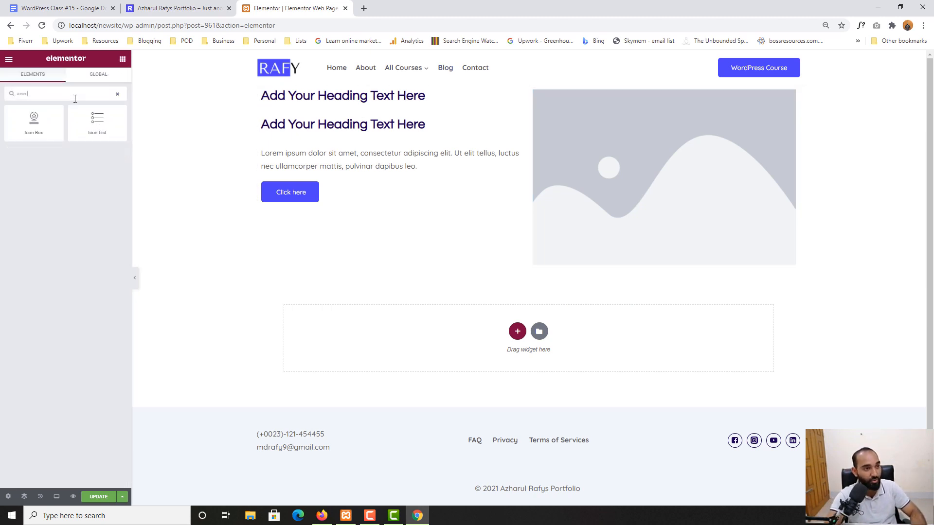
{"action": "key", "text": "BackSpace"}
{"action": "key", "text": "BackSpace"}
{"action": "key", "text": "BackSpace"}
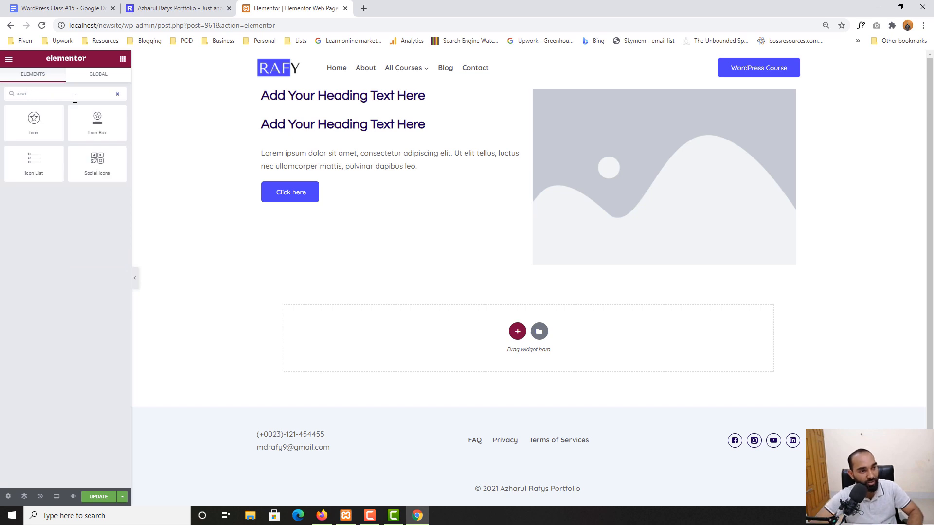
{"action": "left_click", "coordinate": [9, 198]}
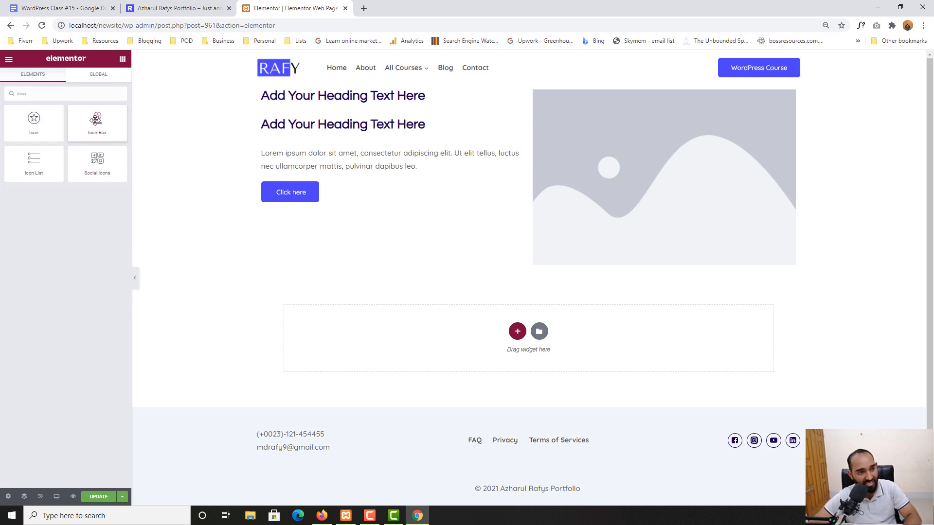
{"action": "left_click_drag", "start_coordinate": [95, 120], "coordinate": [589, 264]}
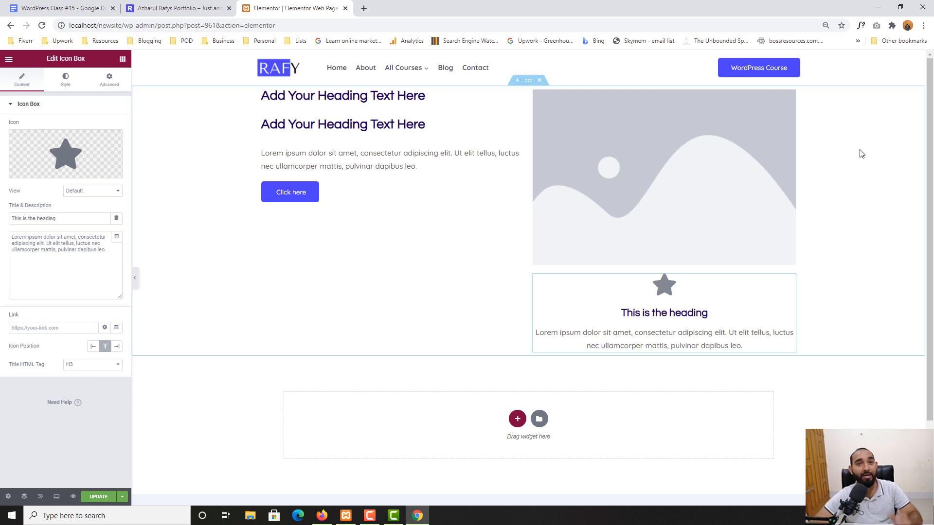
Review the home page's hero section once more and open the placeholder image's settings in the Elementor editor.
{"action": "left_click", "coordinate": [194, 8]}
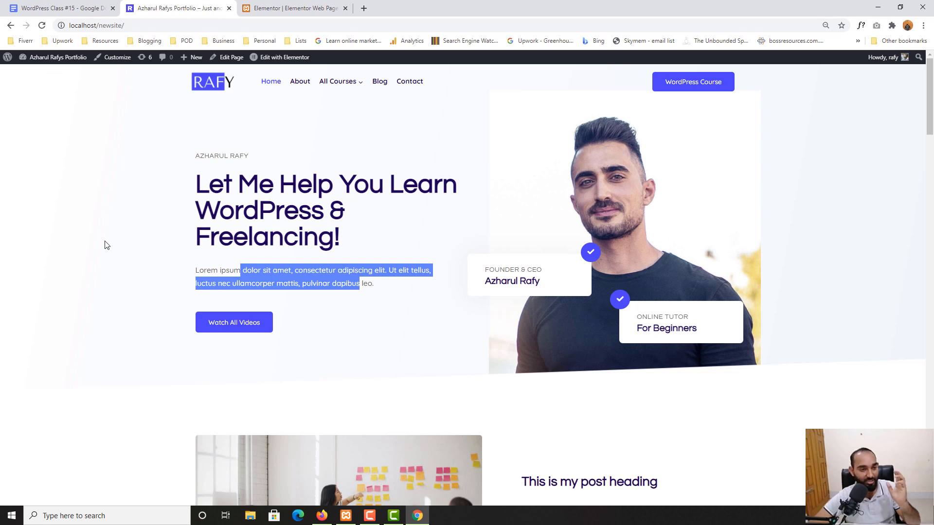
{"action": "left_click", "coordinate": [290, 7]}
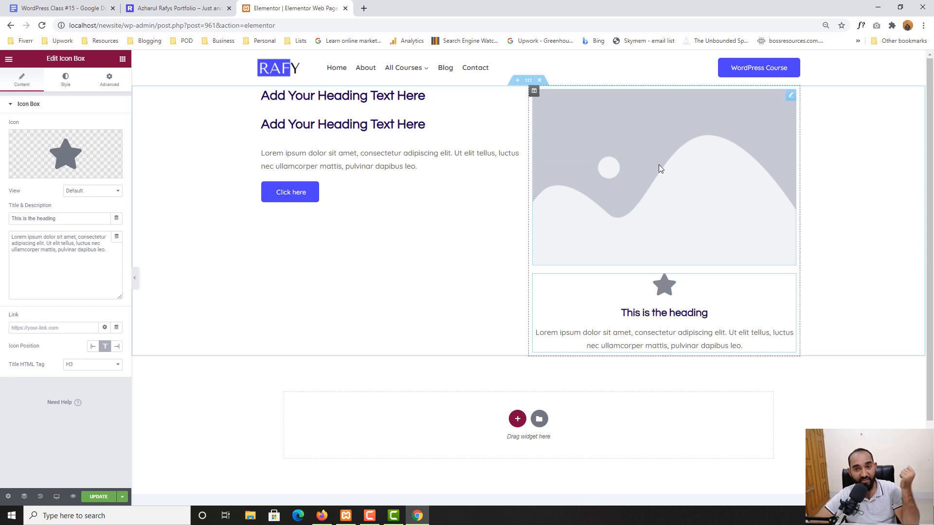
{"action": "left_click", "coordinate": [634, 165]}
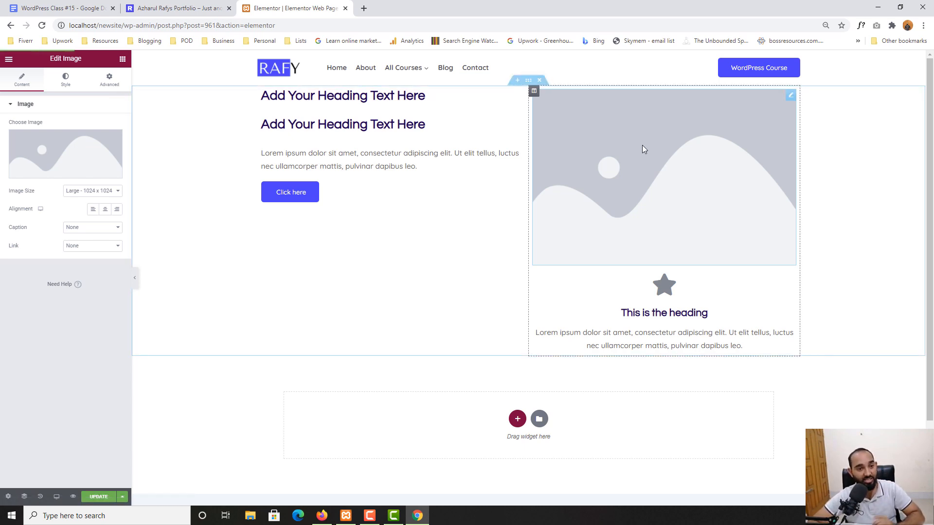
Replace the first heading's title with the person's name copied from the small line above the home page's hero heading.
{"action": "left_click", "coordinate": [293, 194]}
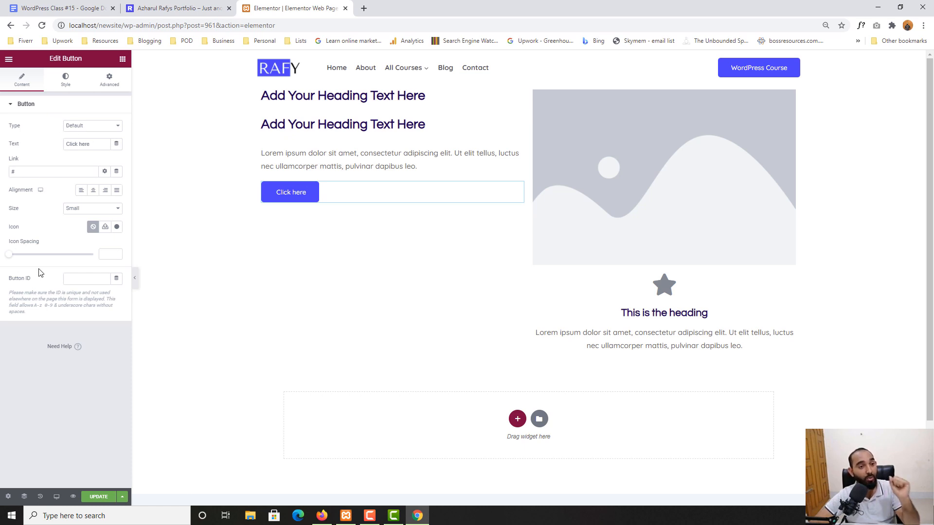
{"action": "left_click", "coordinate": [311, 99]}
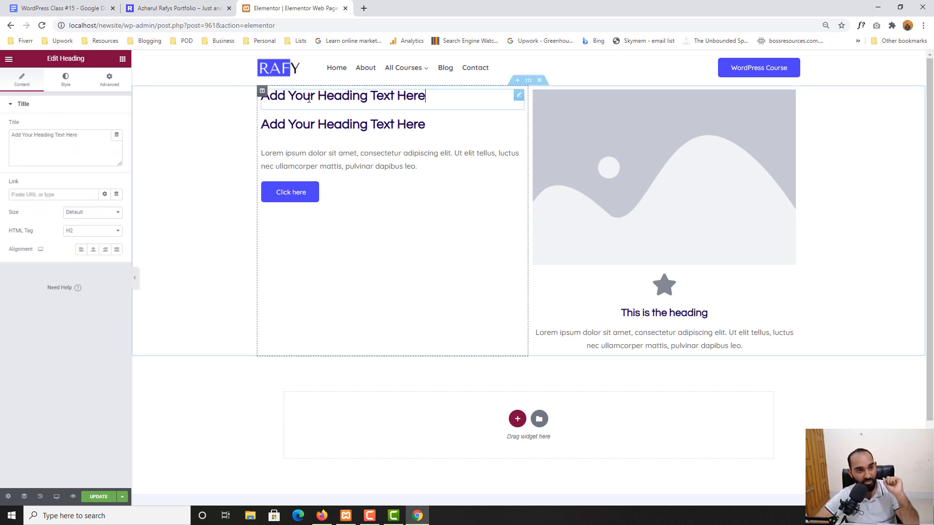
{"action": "left_click", "coordinate": [197, 8]}
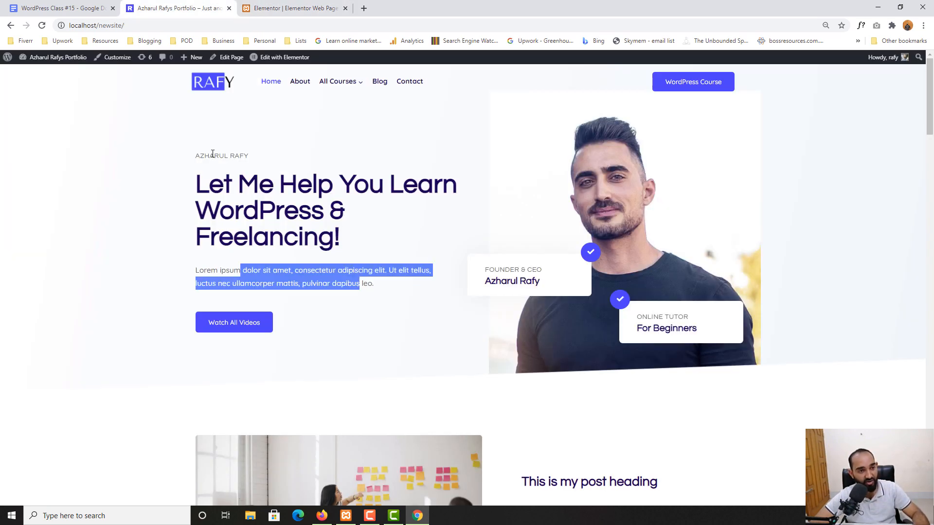
{"action": "left_click_drag", "start_coordinate": [195, 155], "coordinate": [249, 157]}
{"action": "right_click", "coordinate": [239, 159]}
{"action": "left_click", "coordinate": [251, 161]}
{"action": "left_click", "coordinate": [275, 6]}
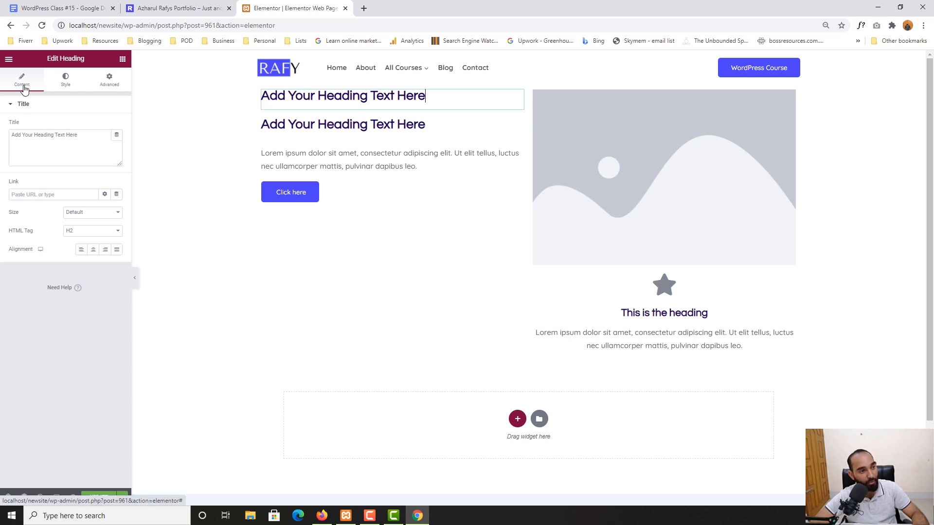
{"action": "left_click_drag", "start_coordinate": [12, 135], "coordinate": [92, 134]}
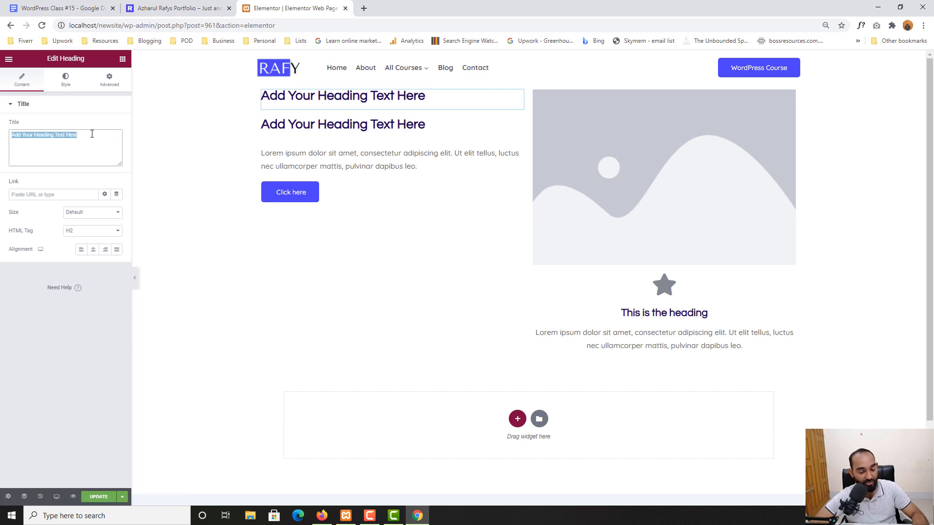
{"action": "key", "text": "ctrl+v"}
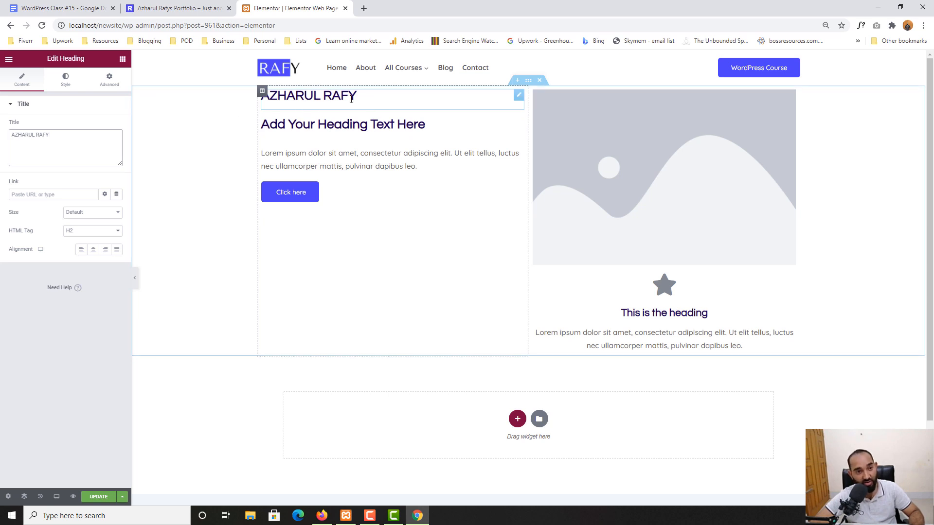
Examine the styling of the small name line above the home page's hero heading.
{"action": "left_click", "coordinate": [210, 8]}
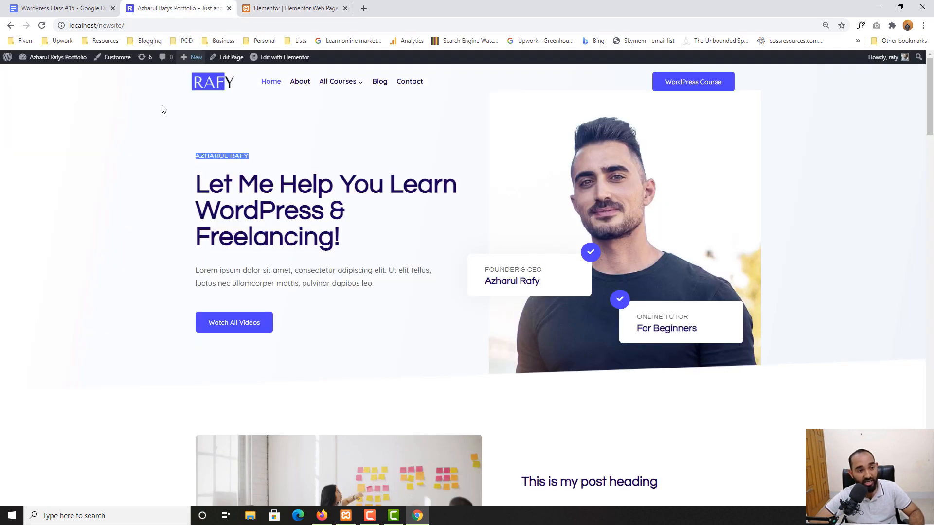
{"action": "left_click", "coordinate": [214, 155]}
{"action": "left_click_drag", "start_coordinate": [214, 156], "coordinate": [241, 155]}
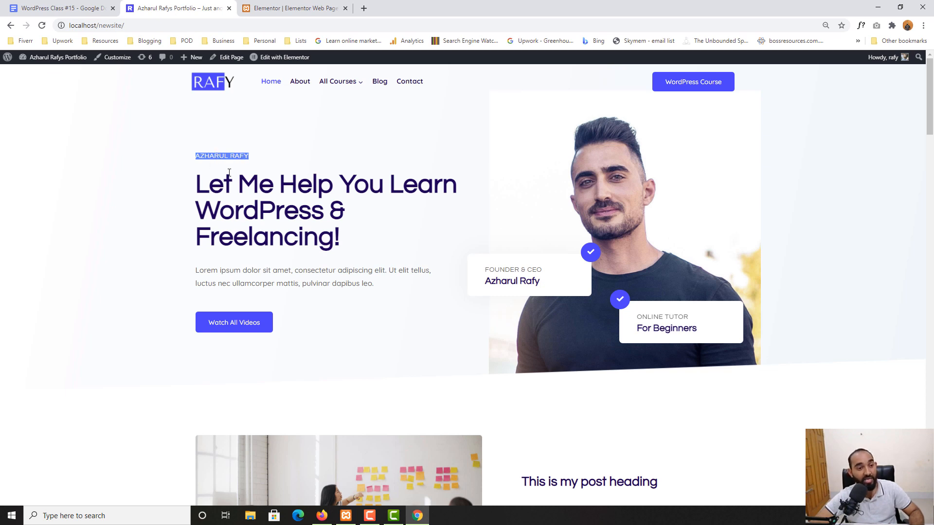
{"action": "left_click", "coordinate": [126, 169]}
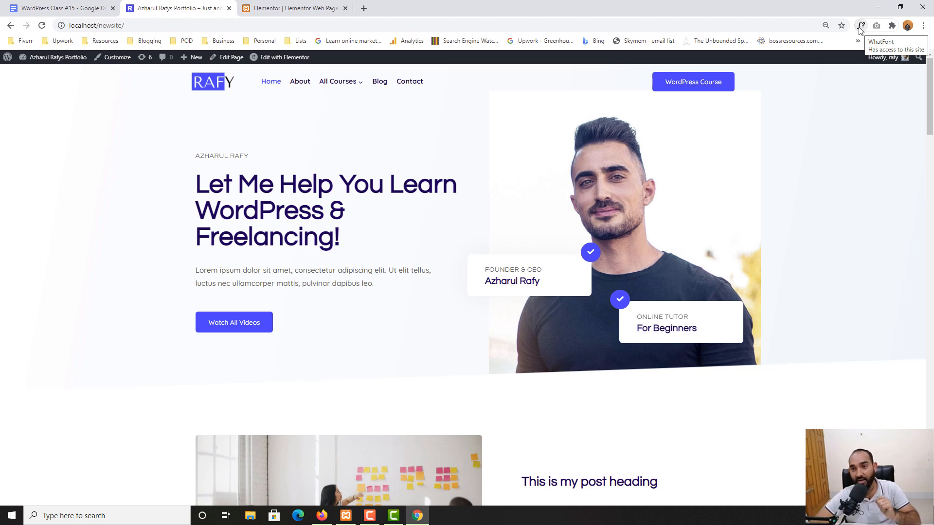
Search Google for "what font extension" in a new tab and review the WhatFont page in the Chrome Web Store.
{"action": "left_click", "coordinate": [362, 9]}
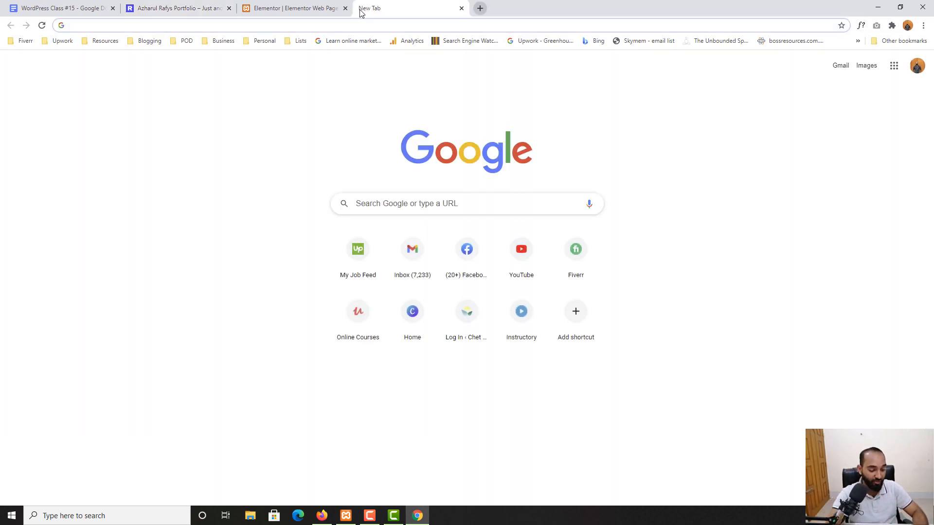
{"action": "type", "text": "what font extension"}
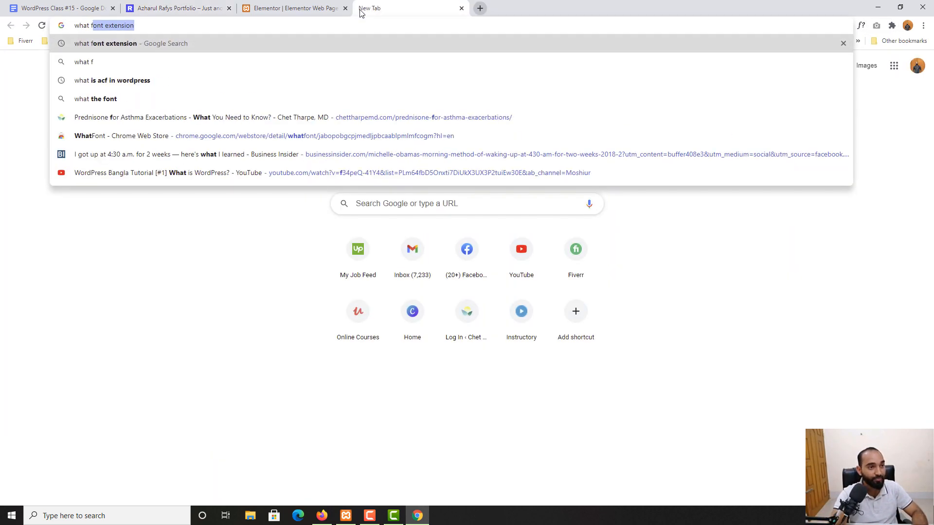
{"action": "key", "text": "Return"}
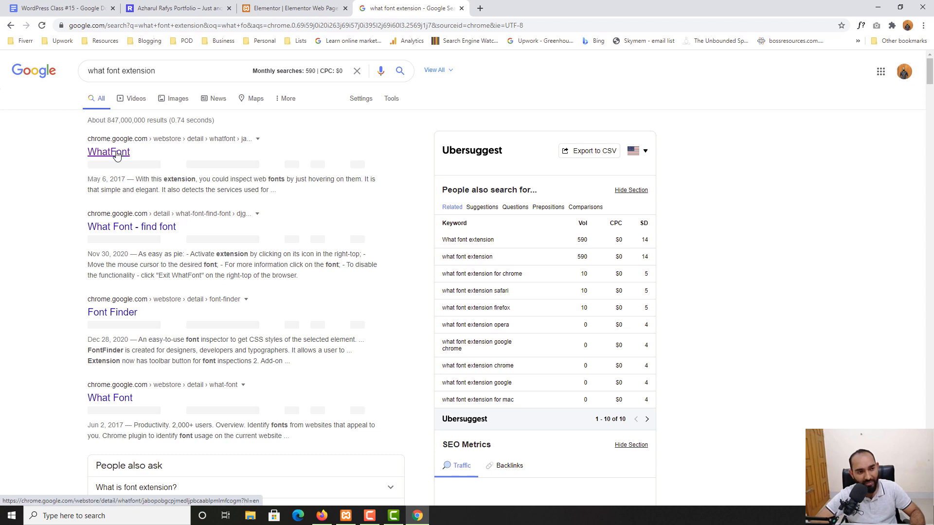
{"action": "right_click", "coordinate": [125, 151]}
{"action": "left_click", "coordinate": [146, 159]}
{"action": "left_click", "coordinate": [489, 6]}
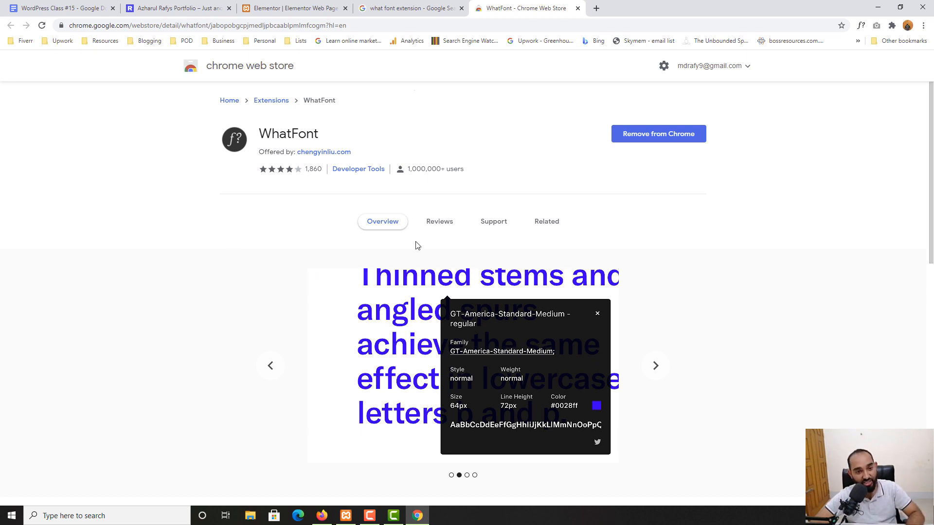
{"action": "scroll", "coordinate": [399, 313], "scroll_direction": "down", "scroll_amount": 2}
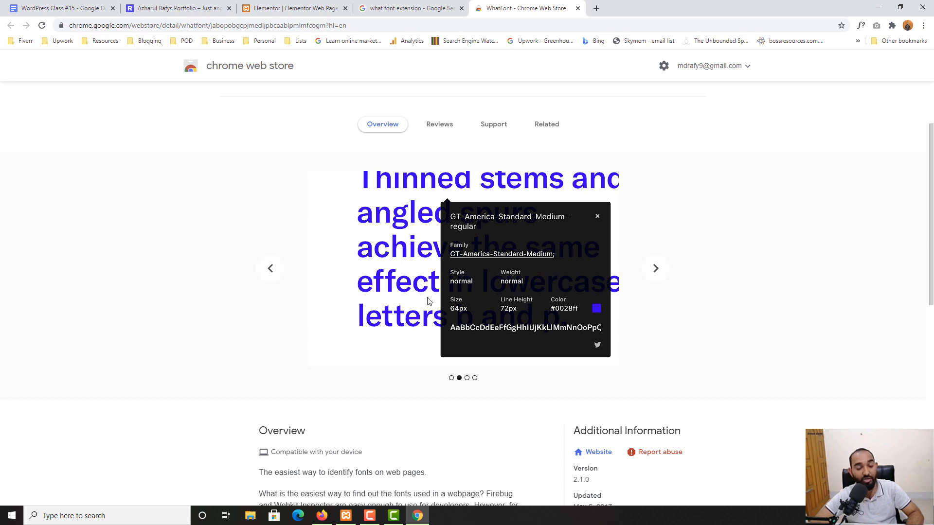
{"action": "scroll", "coordinate": [428, 302], "scroll_direction": "up", "scroll_amount": 2}
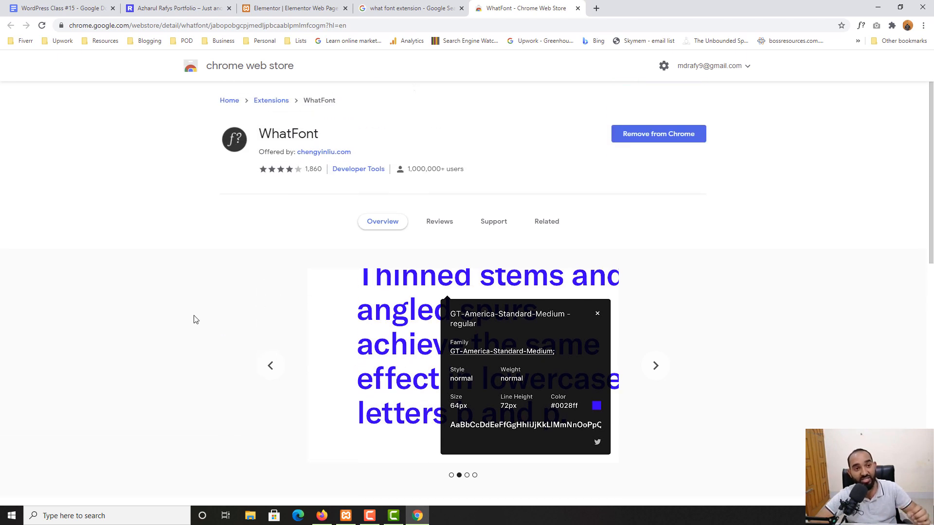
{"action": "left_click", "coordinate": [191, 8]}
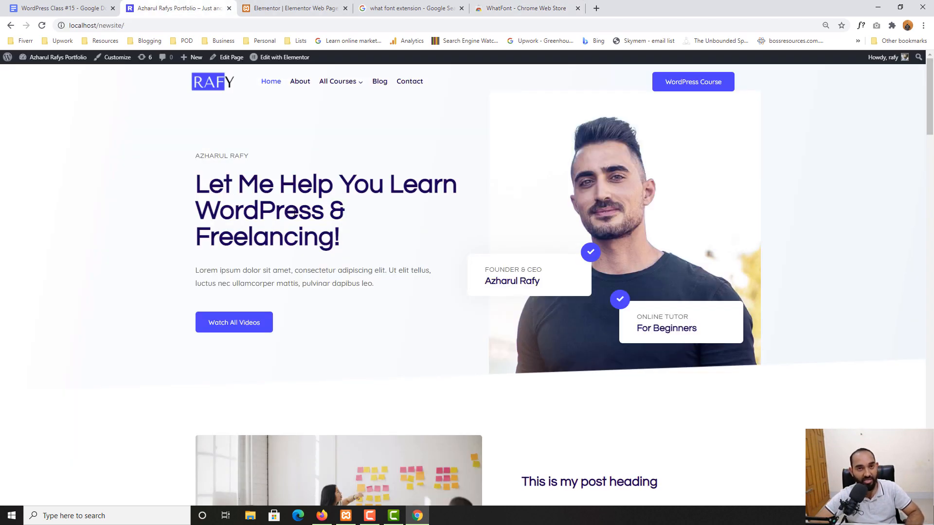
{"action": "left_click", "coordinate": [517, 7]}
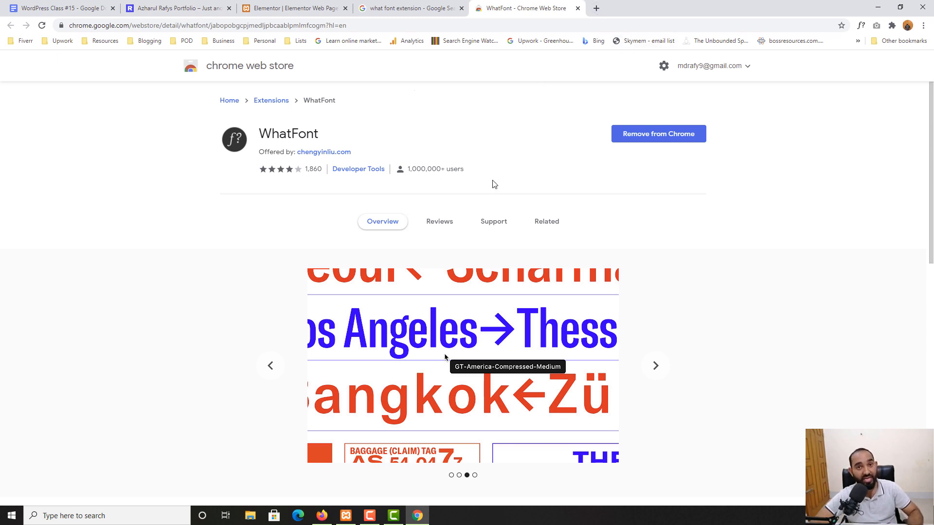
Search Google for "pixie" in a new tab and open the Pixie / Nattyware result in its own tab.
{"action": "left_click", "coordinate": [596, 8]}
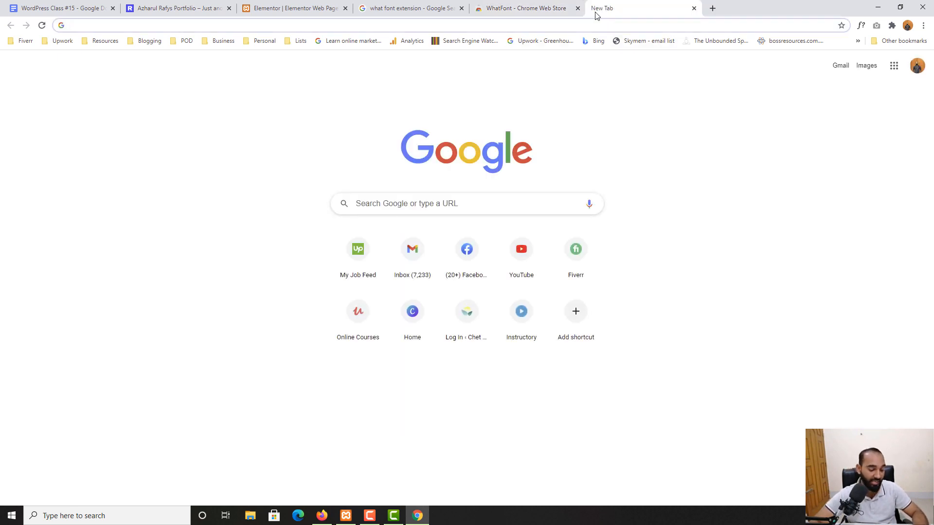
{"action": "type", "text": "pixi"}
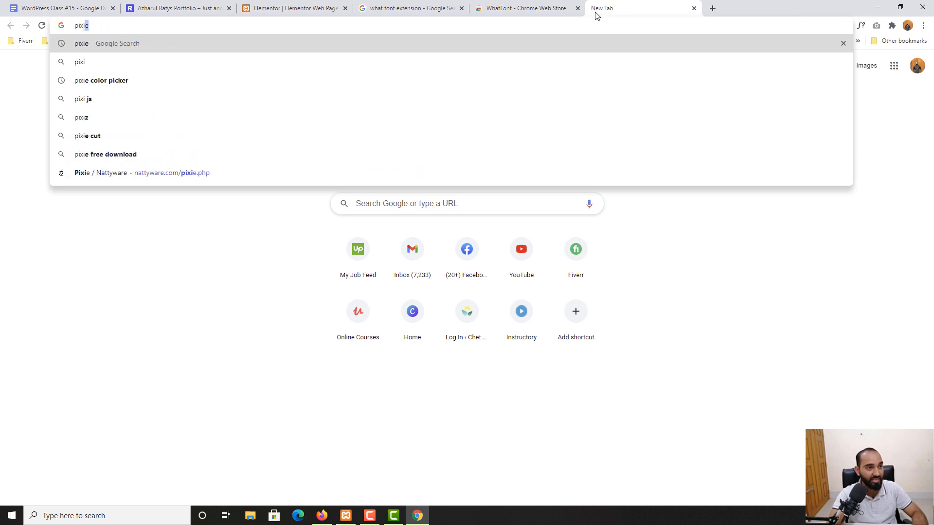
{"action": "type", "text": "e"}
{"action": "key", "text": "Return"}
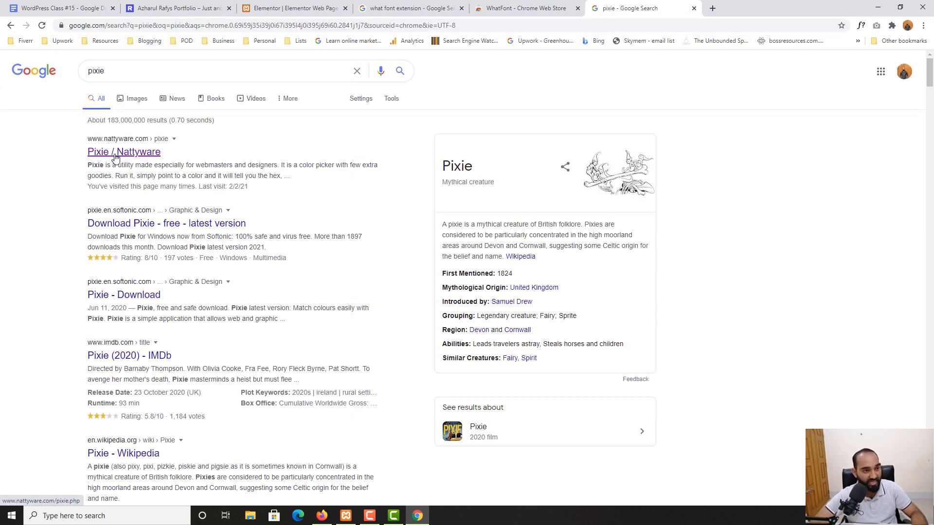
{"action": "right_click", "coordinate": [115, 157]}
{"action": "left_click", "coordinate": [138, 163]}
{"action": "left_click", "coordinate": [779, 4]}
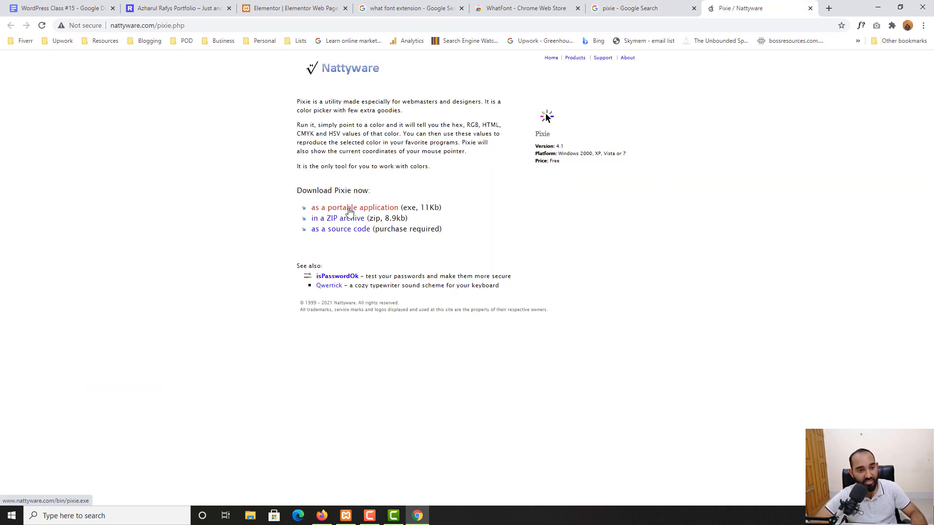
Download Pixie as a portable application and run the downloaded file.
{"action": "left_click", "coordinate": [365, 212]}
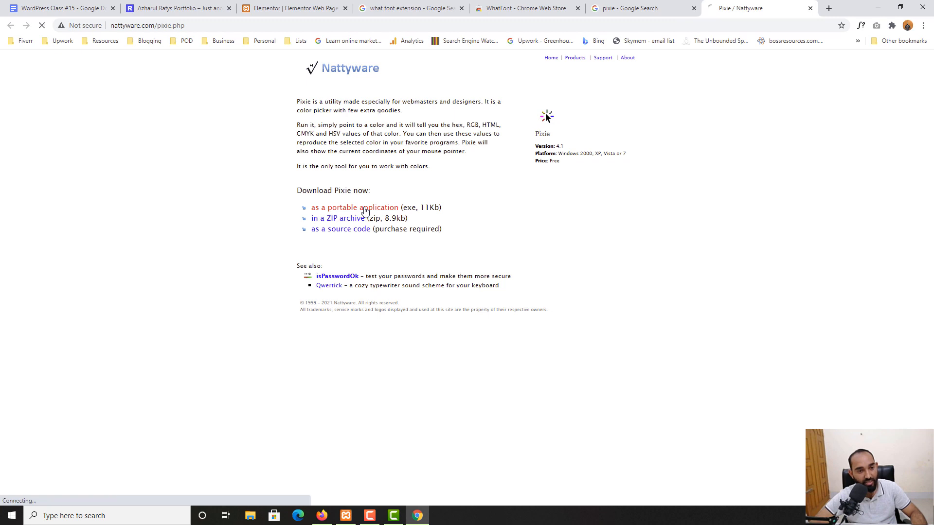
{"action": "left_click", "coordinate": [379, 249]}
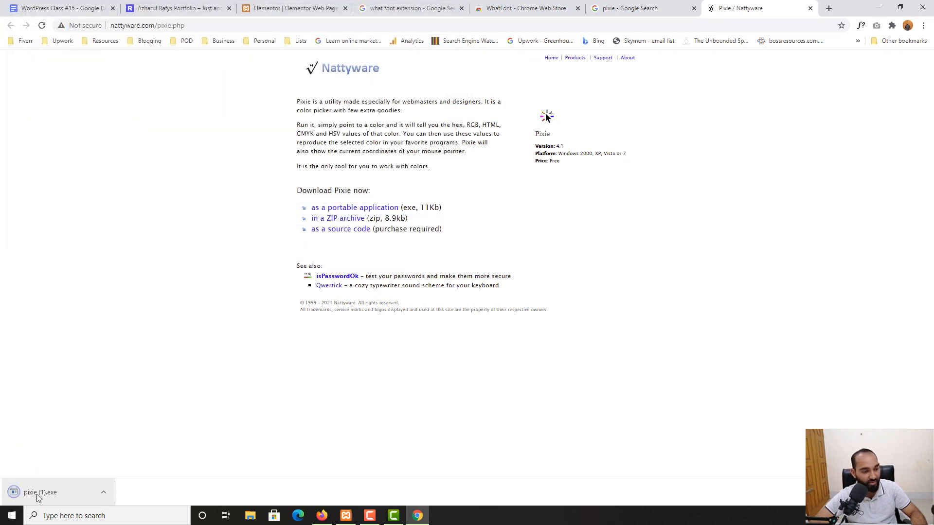
{"action": "left_click", "coordinate": [39, 494]}
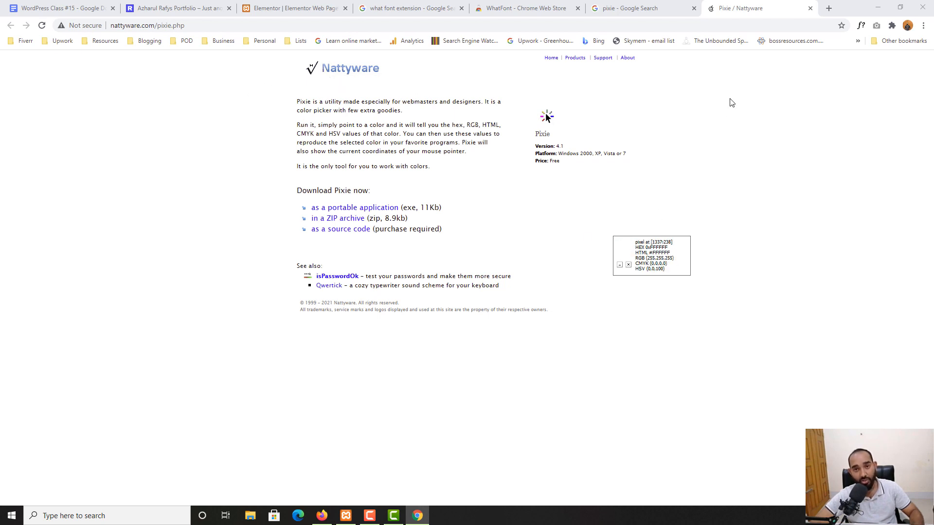
Close the Pixie and WhatFont pages together with their Google search tabs.
{"action": "left_click", "coordinate": [666, 9]}
{"action": "left_click", "coordinate": [694, 8]}
{"action": "left_click", "coordinate": [694, 8]}
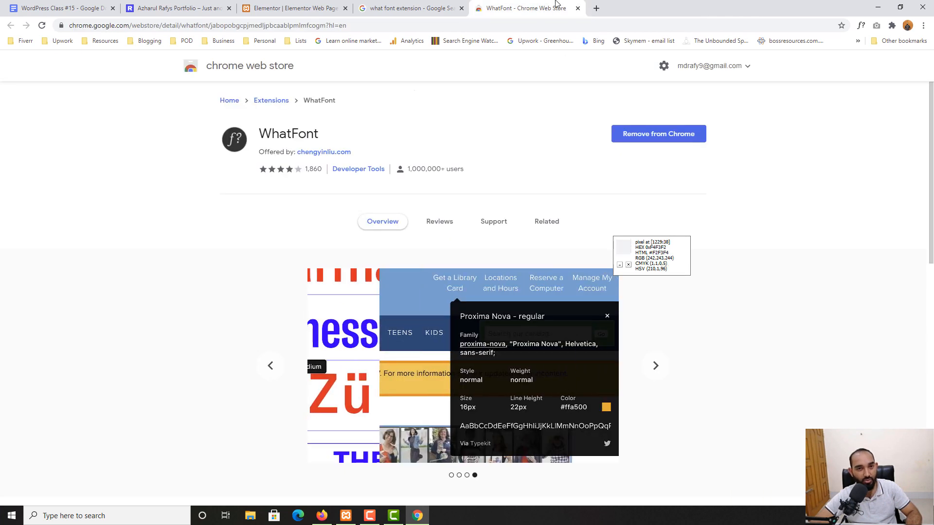
{"action": "left_click", "coordinate": [577, 9]}
{"action": "left_click", "coordinate": [461, 9]}
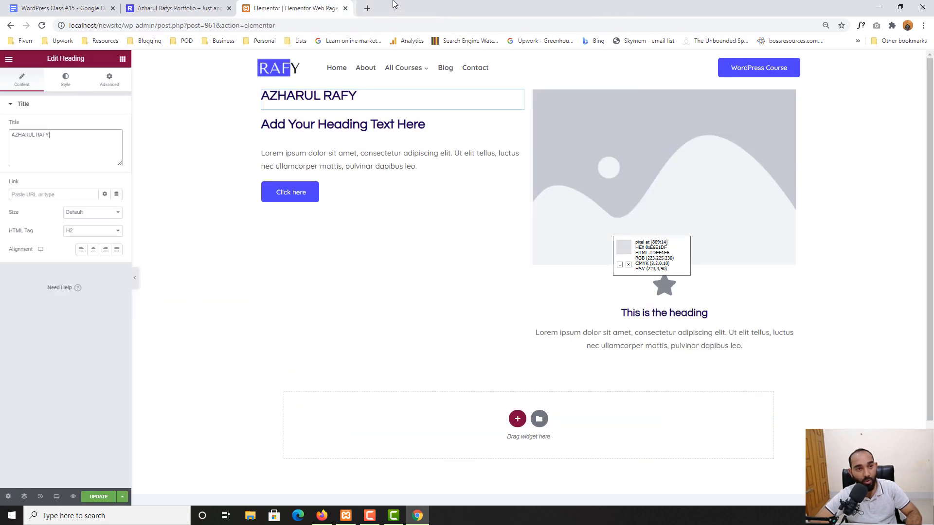
Compare the first heading with the home page's small name line and inspect that line's font details using WhatFont.
{"action": "left_click", "coordinate": [168, 7]}
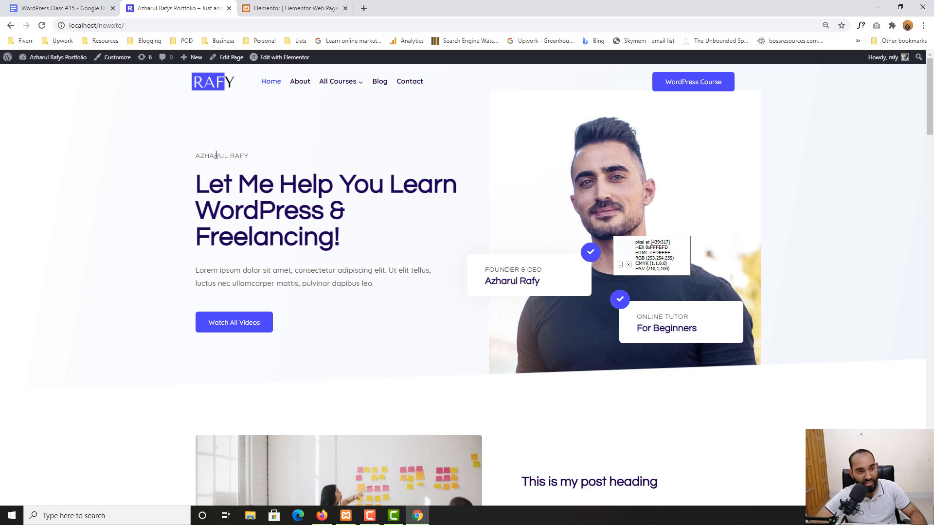
{"action": "left_click", "coordinate": [276, 4]}
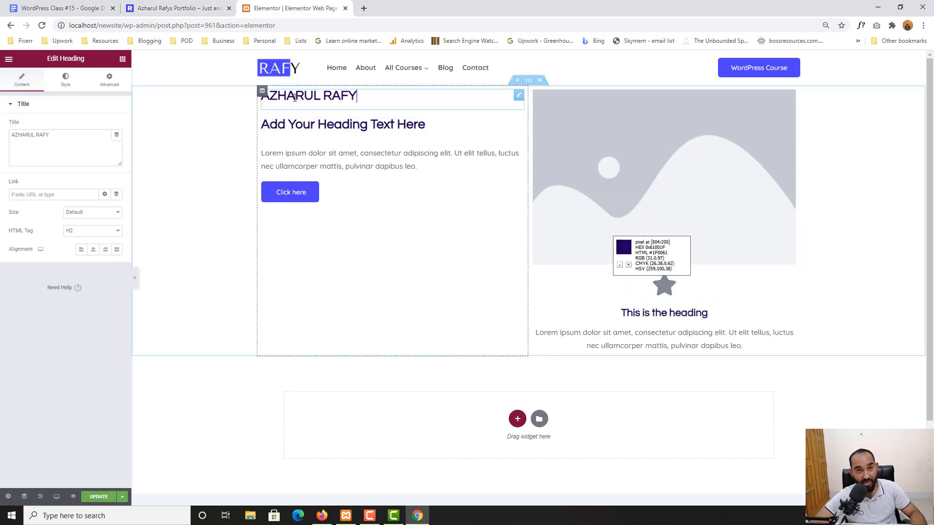
{"action": "left_click", "coordinate": [169, 3]}
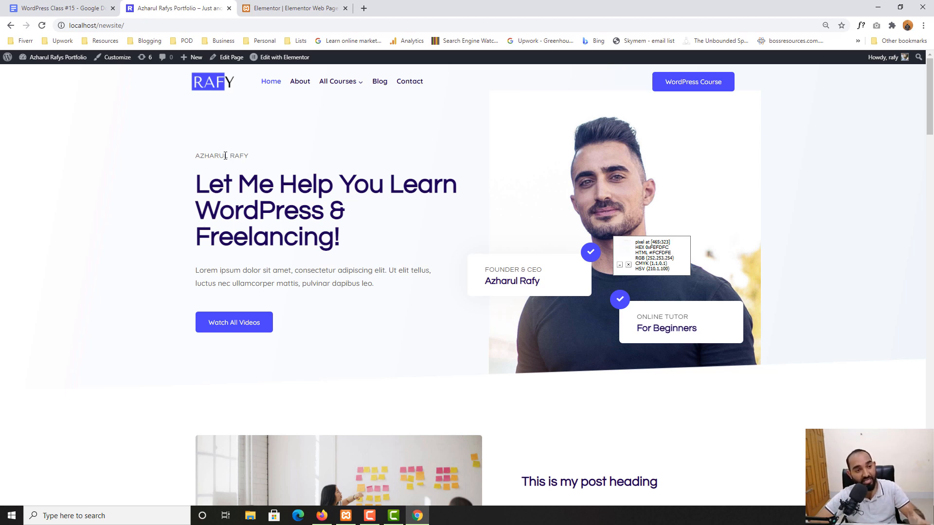
{"action": "left_click", "coordinate": [313, 7]}
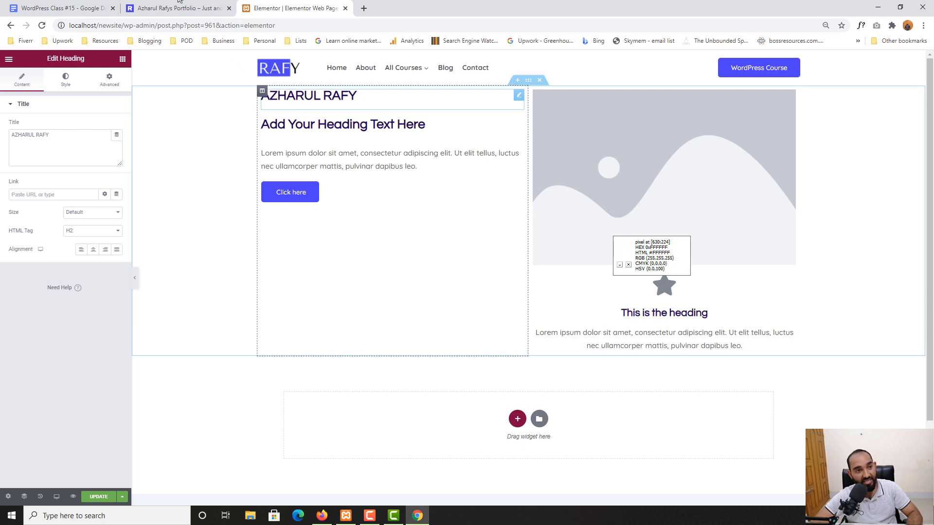
{"action": "key", "text": "ctrl+shift+Tab"}
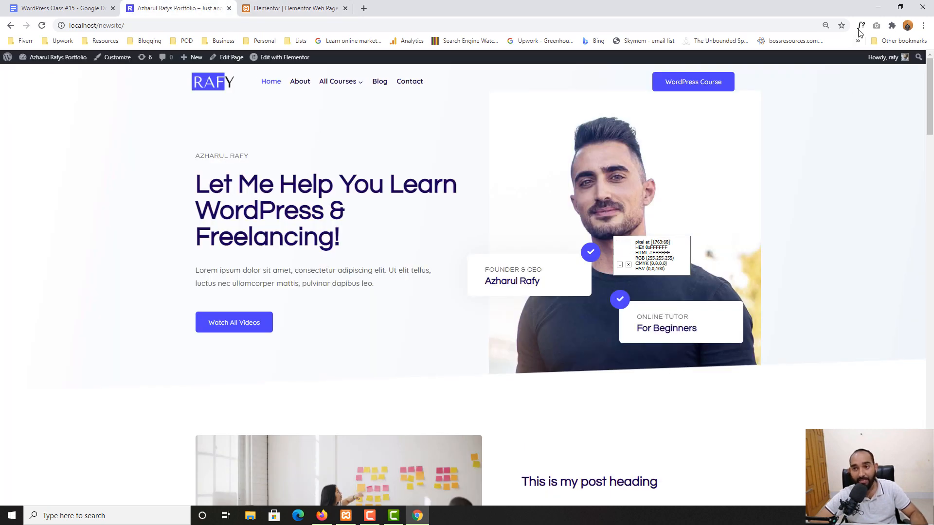
{"action": "left_click", "coordinate": [861, 27]}
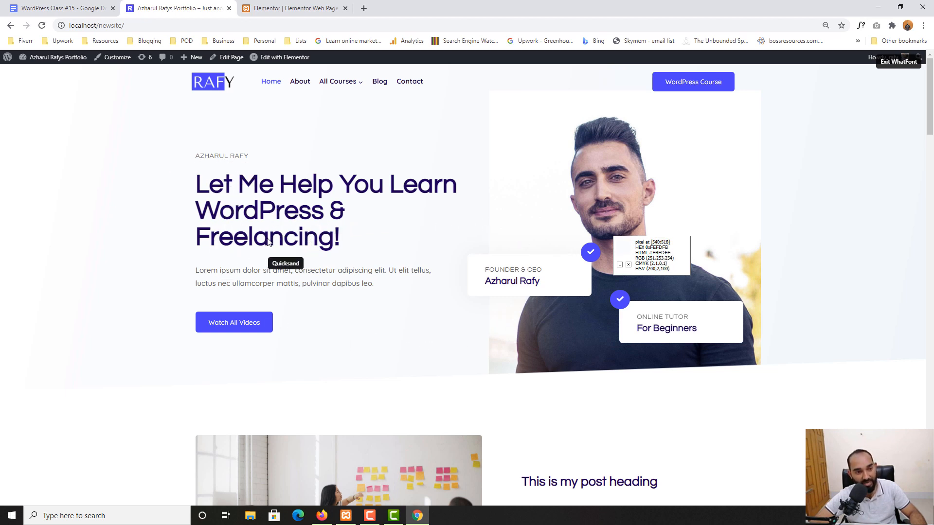
{"action": "left_click", "coordinate": [224, 160]}
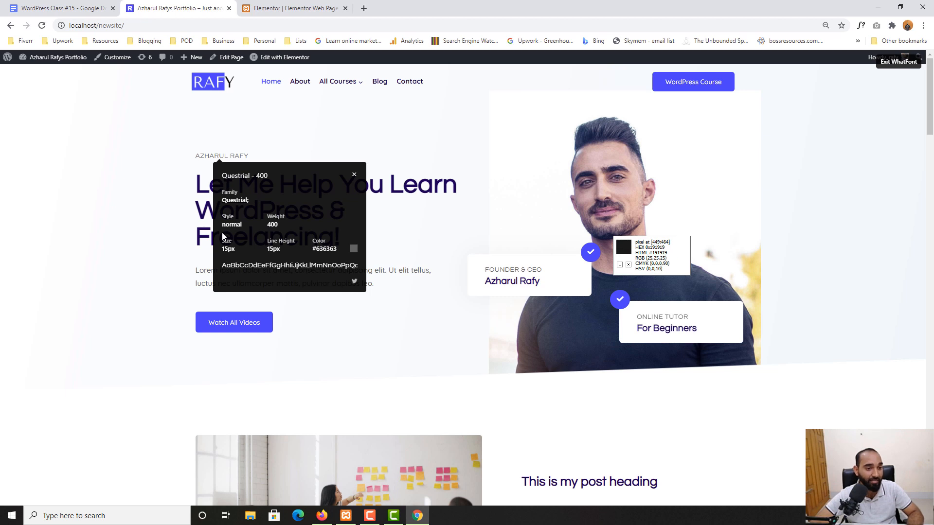
Return to the Elementor page and open the style settings of the small name heading.
{"action": "left_click", "coordinate": [294, 8]}
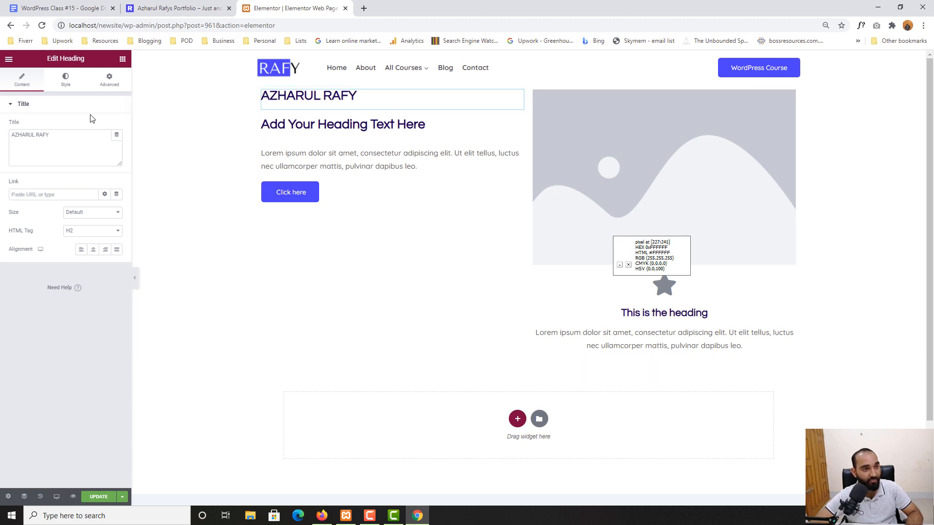
{"action": "left_click", "coordinate": [43, 134]}
{"action": "triple_click", "coordinate": [44, 135]}
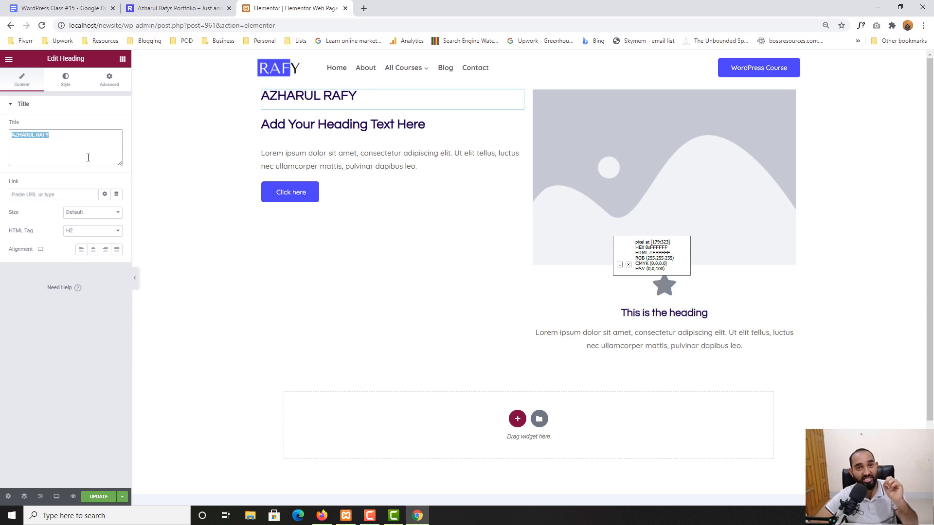
{"action": "left_click", "coordinate": [68, 92]}
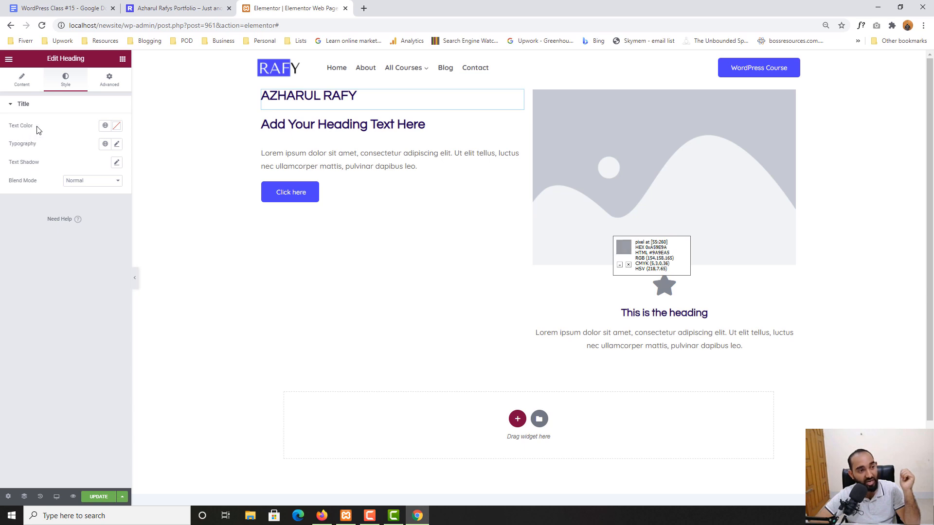
Try a muted red text color on the small name heading and reset it to the default.
{"action": "left_click", "coordinate": [116, 125]}
{"action": "mouse_move", "coordinate": [70, 182]}
{"action": "left_mouse_down"}
{"action": "mouse_move", "coordinate": [89, 171]}
{"action": "mouse_move", "coordinate": [36, 192]}
{"action": "mouse_move", "coordinate": [96, 191]}
{"action": "mouse_move", "coordinate": [40, 178]}
{"action": "mouse_move", "coordinate": [57, 188]}
{"action": "left_mouse_up"}
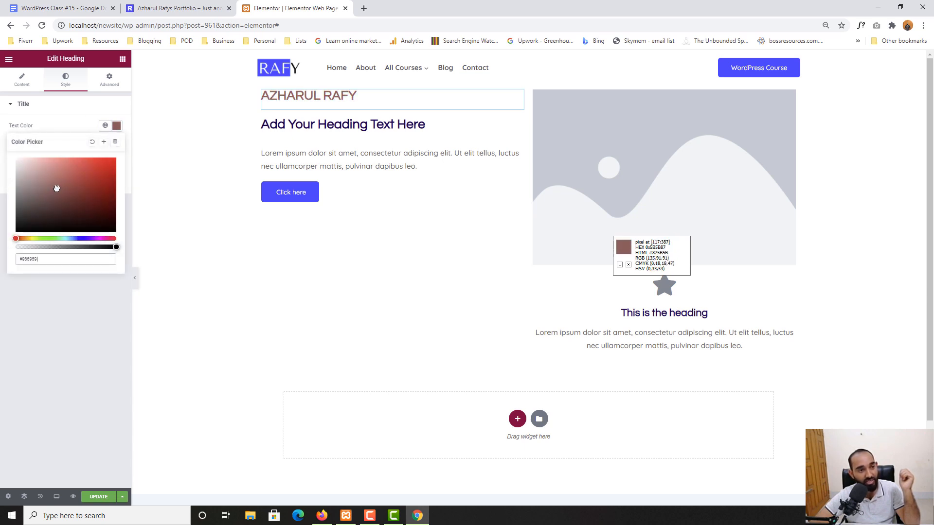
{"action": "left_click", "coordinate": [93, 142]}
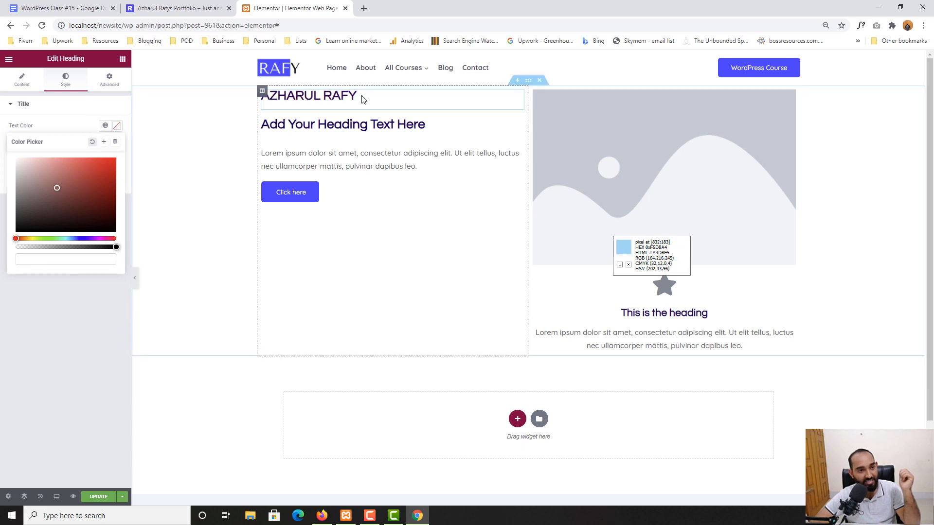
{"action": "left_click", "coordinate": [83, 127]}
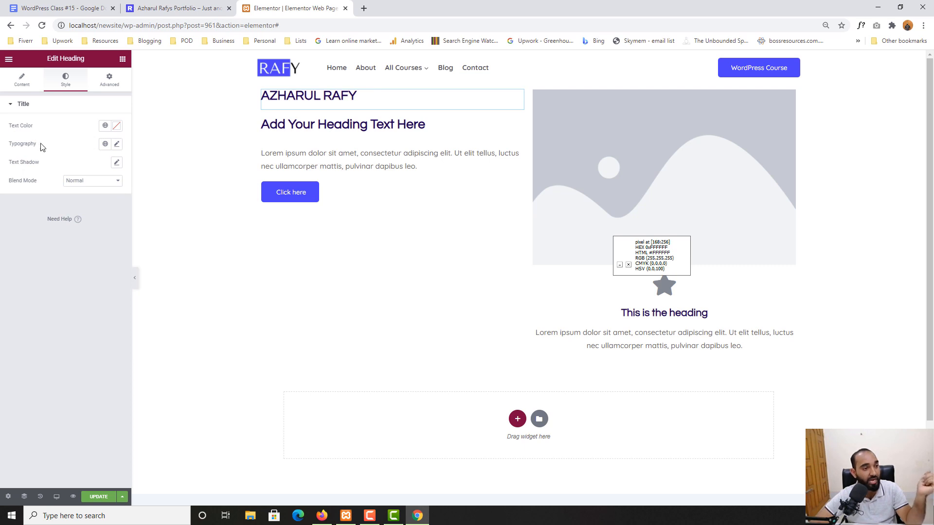
Set the small name heading's font family to Questrial, checking the family against the home page's WhatFont details.
{"action": "left_click", "coordinate": [116, 145]}
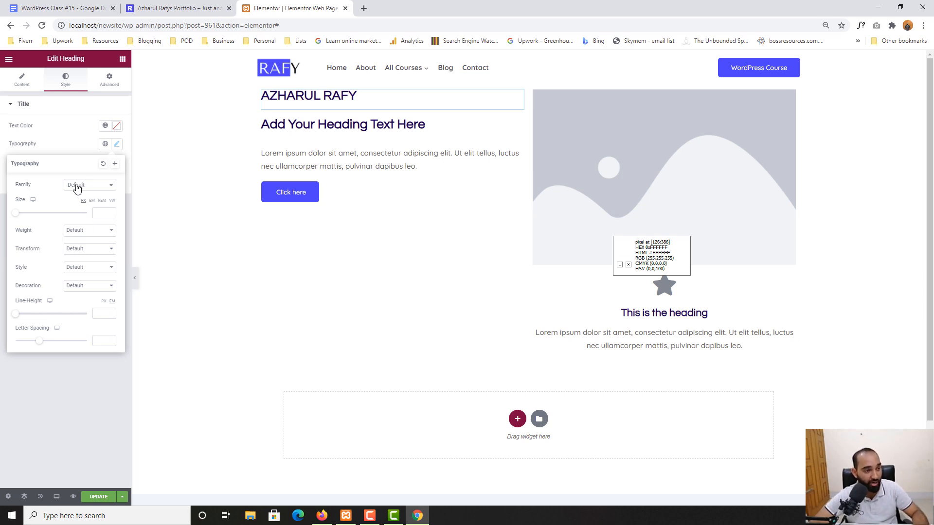
{"action": "left_click", "coordinate": [214, 8]}
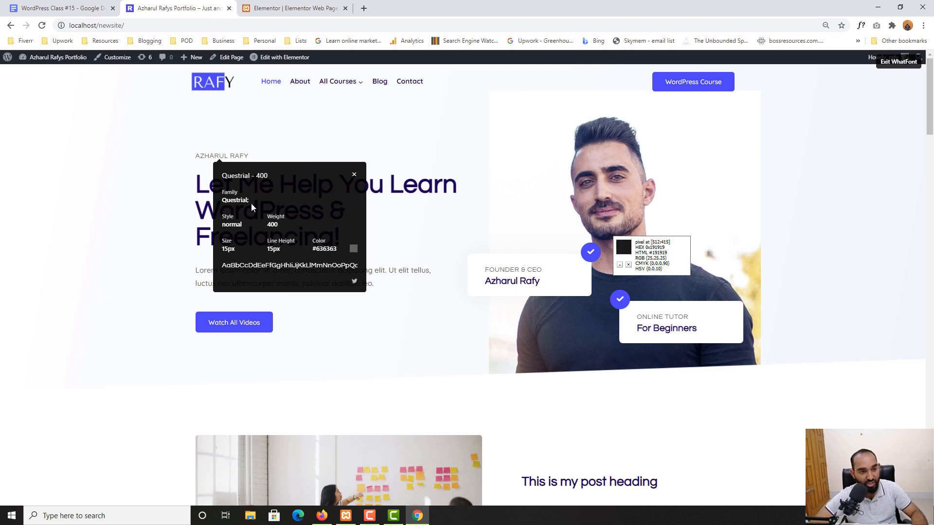
{"action": "left_click", "coordinate": [285, 4]}
{"action": "left_click", "coordinate": [98, 189]}
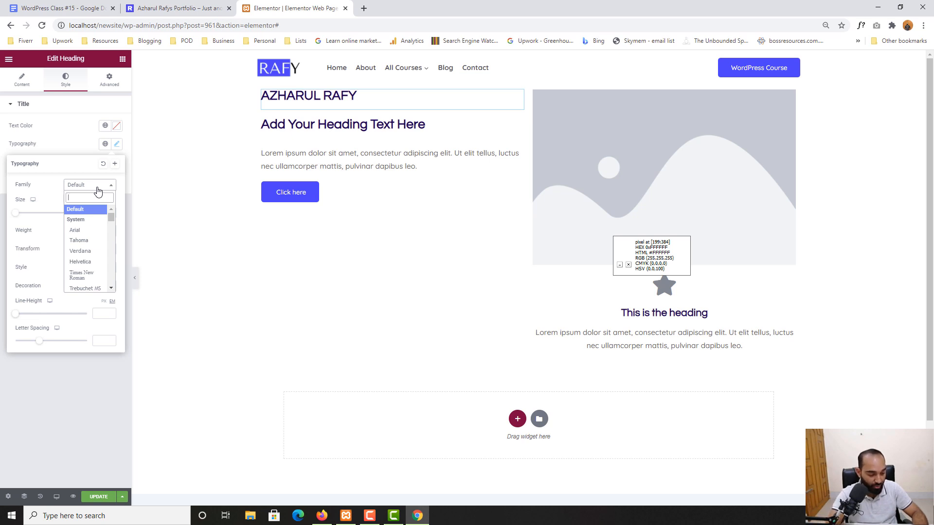
{"action": "type", "text": "ques"}
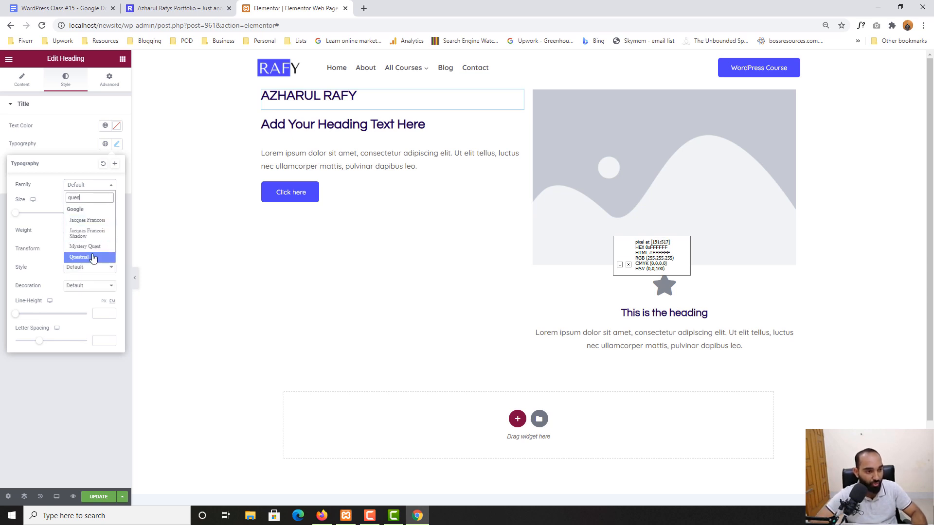
{"action": "left_click", "coordinate": [93, 258]}
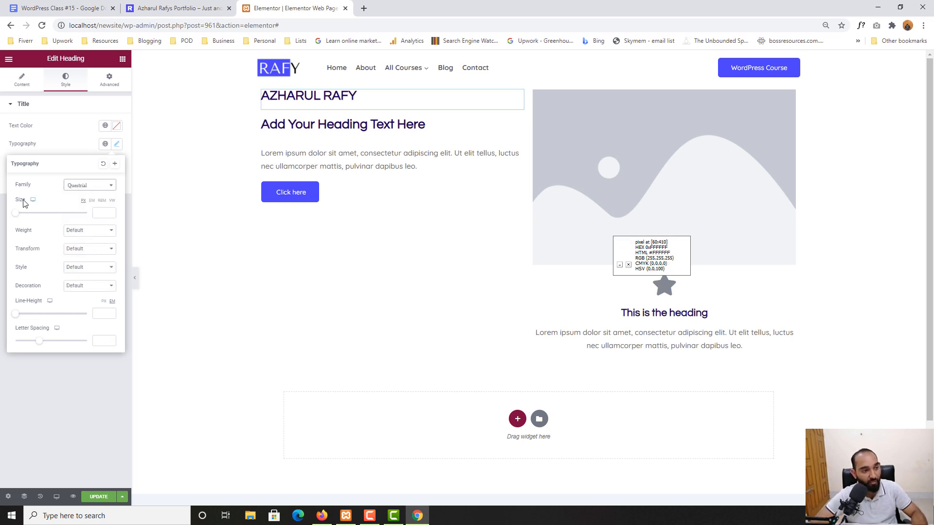
Set the small name heading's font size to 15 px and weight to 400, following the home page's WhatFont details.
{"action": "left_click", "coordinate": [179, 8]}
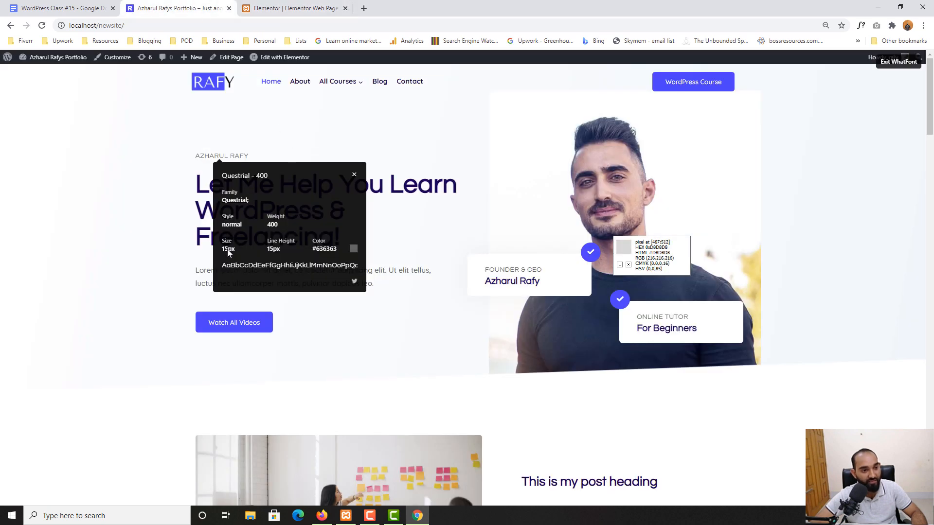
{"action": "left_click", "coordinate": [291, 9]}
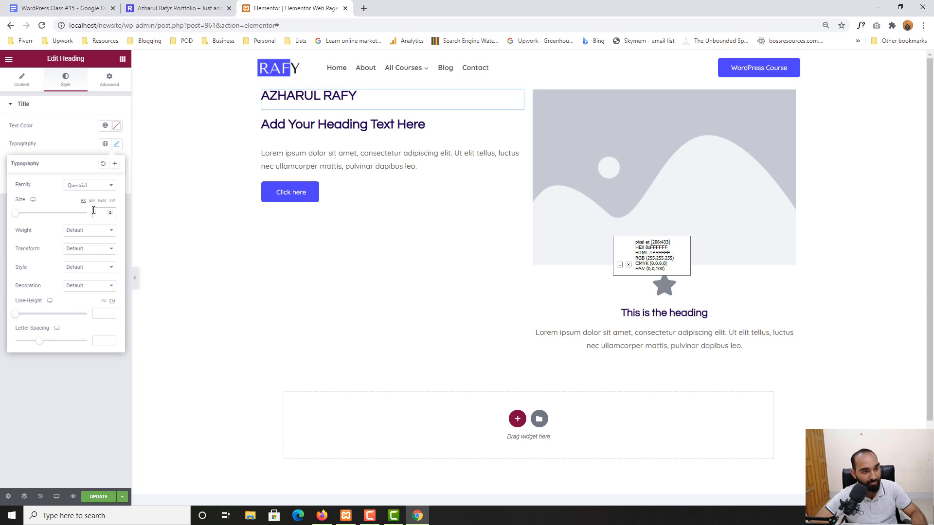
{"action": "type", "text": "15"}
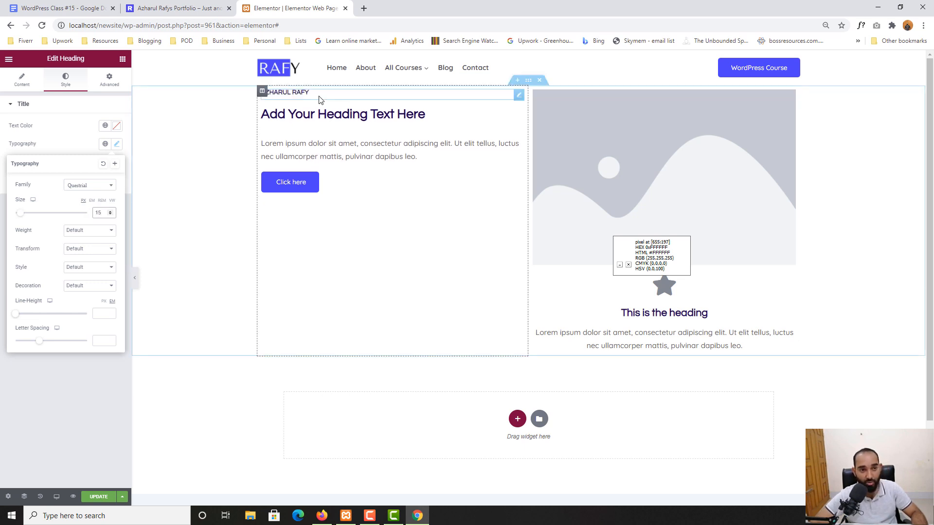
{"action": "left_click", "coordinate": [179, 8]}
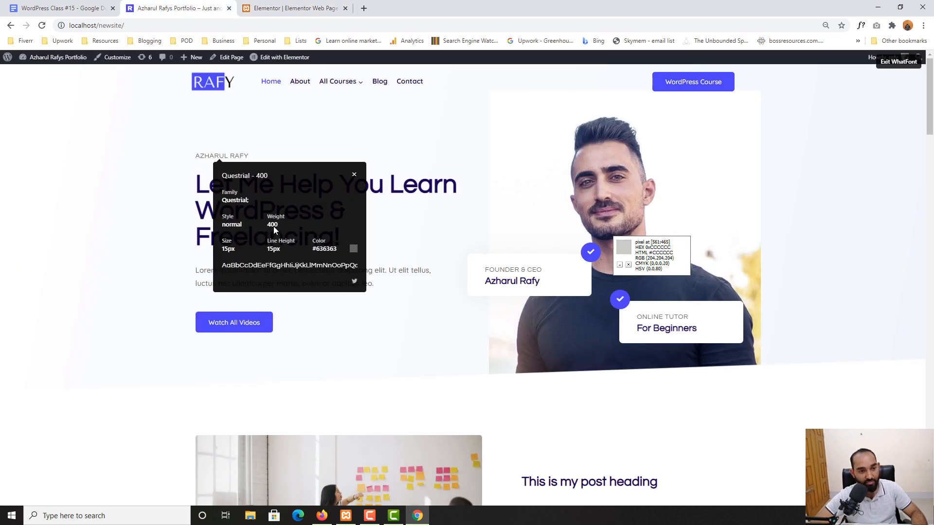
{"action": "left_click", "coordinate": [281, 4]}
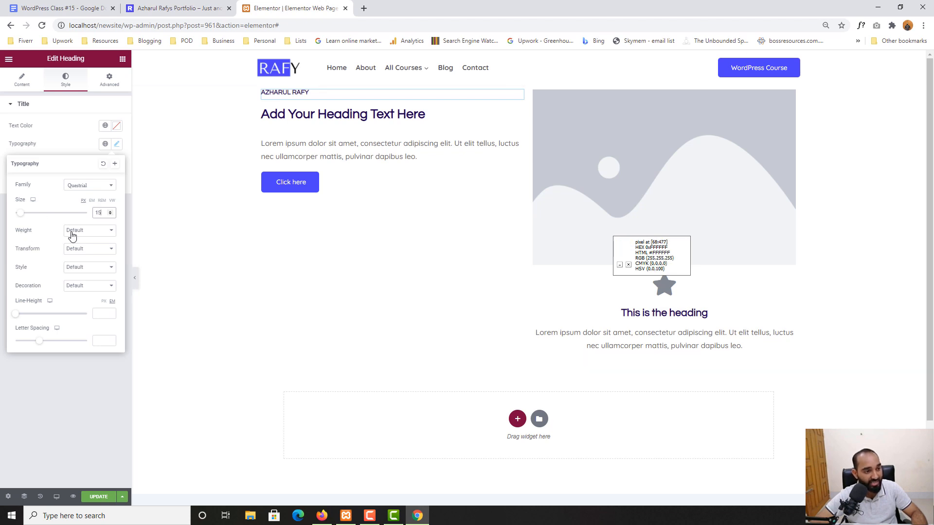
{"action": "left_click", "coordinate": [92, 232]}
{"action": "left_click", "coordinate": [78, 261]}
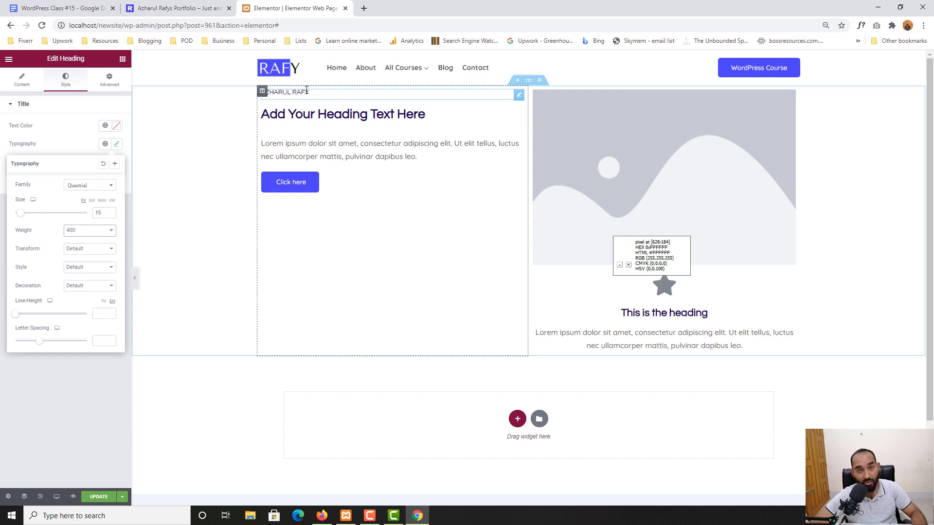
Compare the styled name heading with the home page's version and save the page update.
{"action": "key", "text": "ctrl+shift+Tab"}
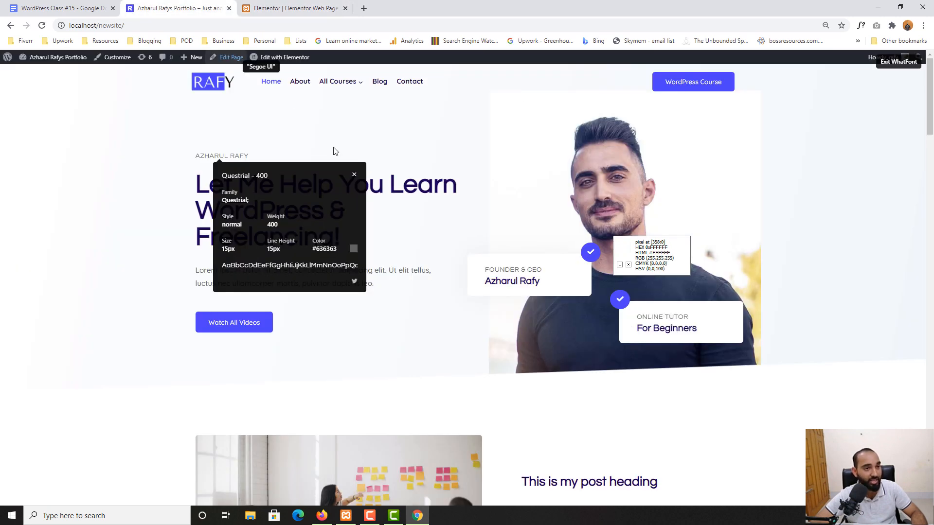
{"action": "key", "text": "ctrl+Tab"}
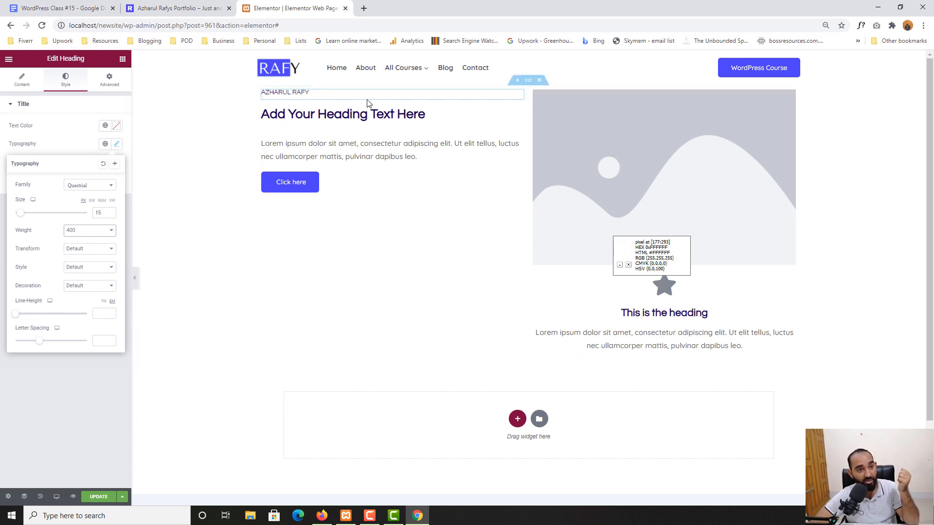
{"action": "left_click", "coordinate": [63, 144]}
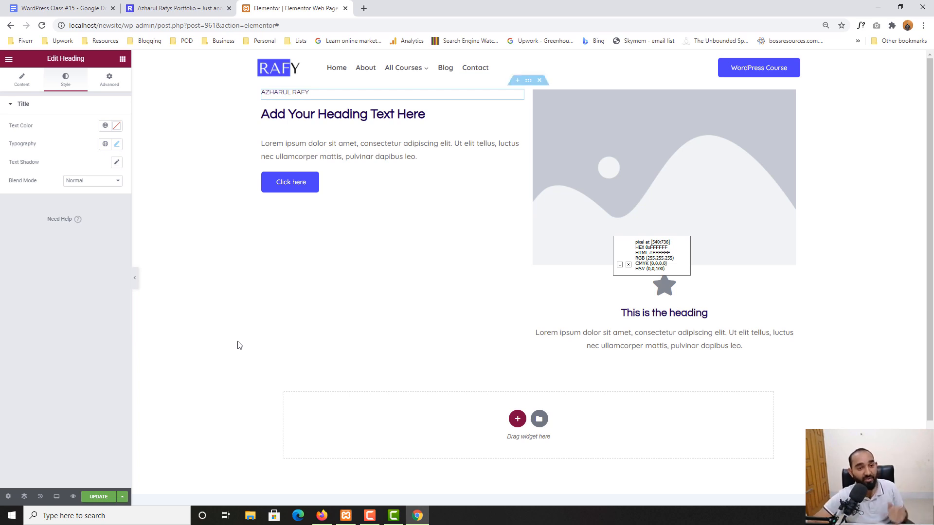
{"action": "left_click", "coordinate": [91, 502]}
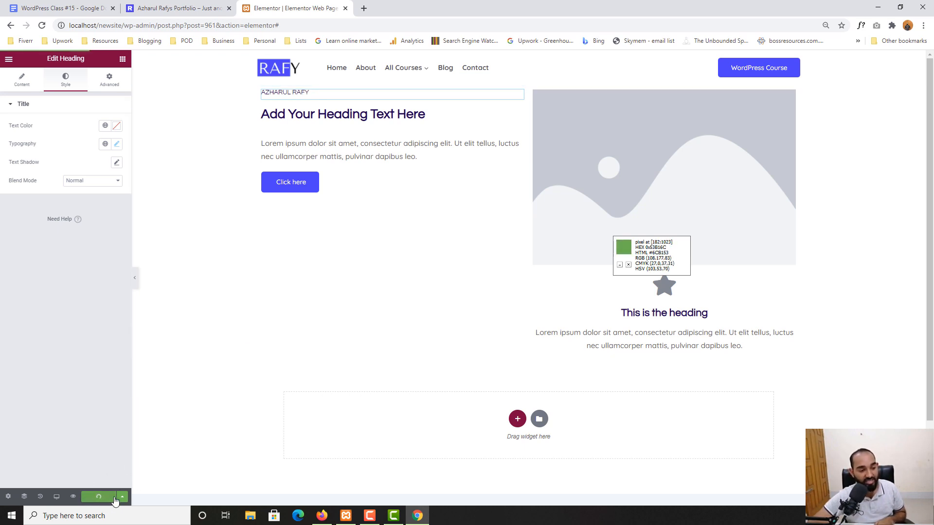
Close the font details on the home page and exit WhatFont.
{"action": "left_click", "coordinate": [197, 8]}
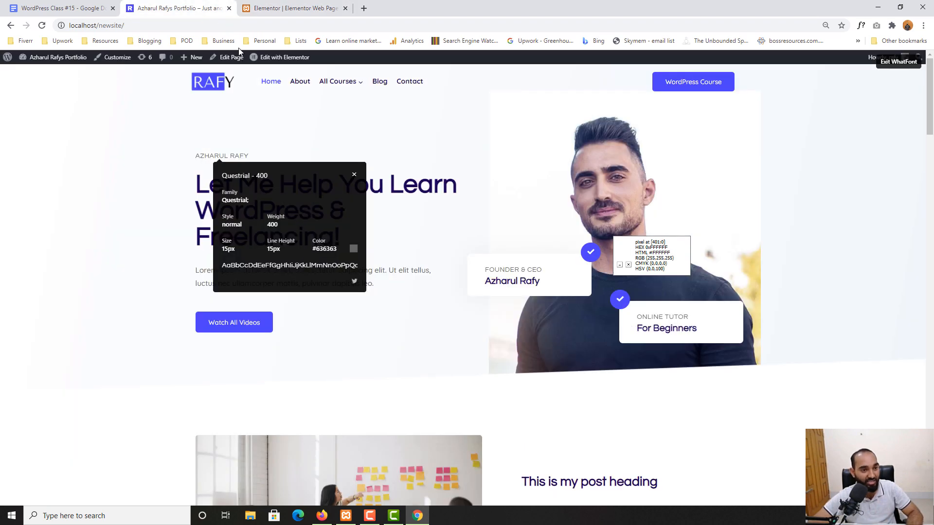
{"action": "left_click", "coordinate": [355, 176]}
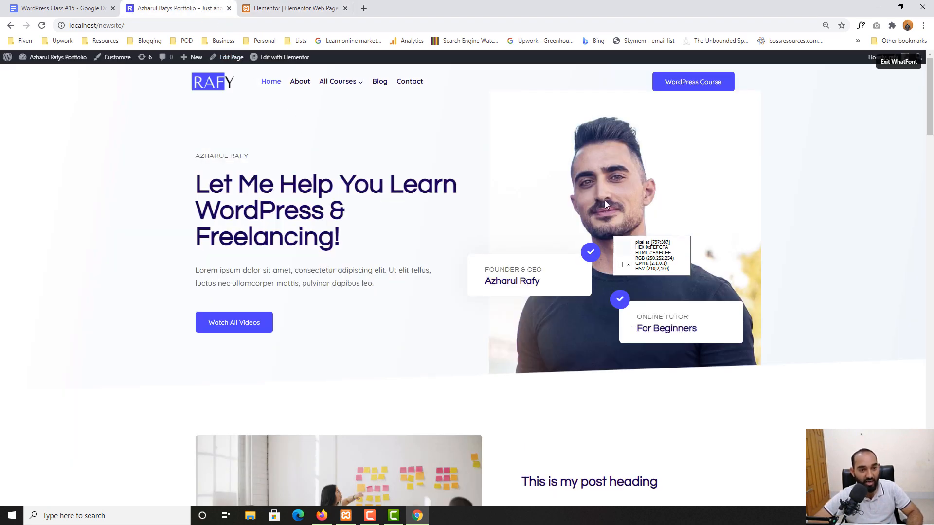
{"action": "left_click", "coordinate": [889, 63]}
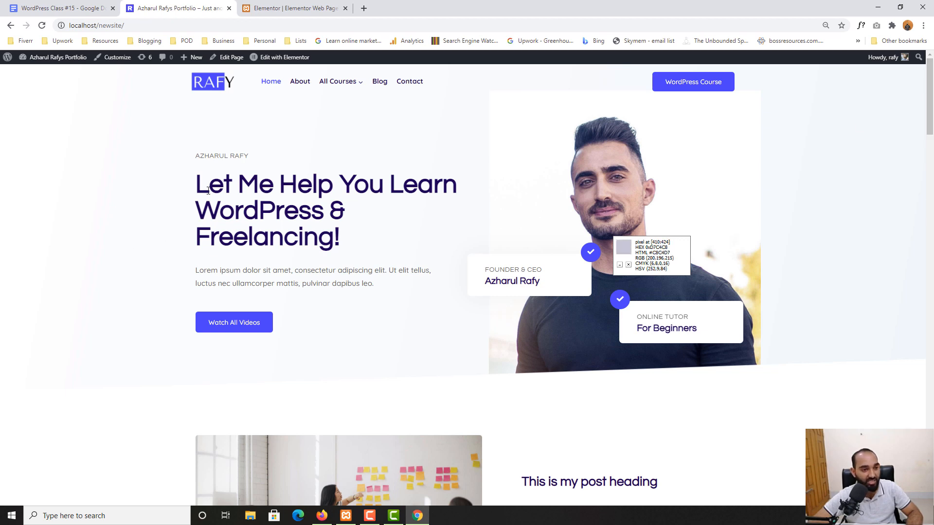
Copy the home page's main heading "Let Me Help You Learn WordPress & Freelancing!" and close the Pixie color picker.
{"action": "left_click_drag", "start_coordinate": [197, 188], "coordinate": [329, 225]}
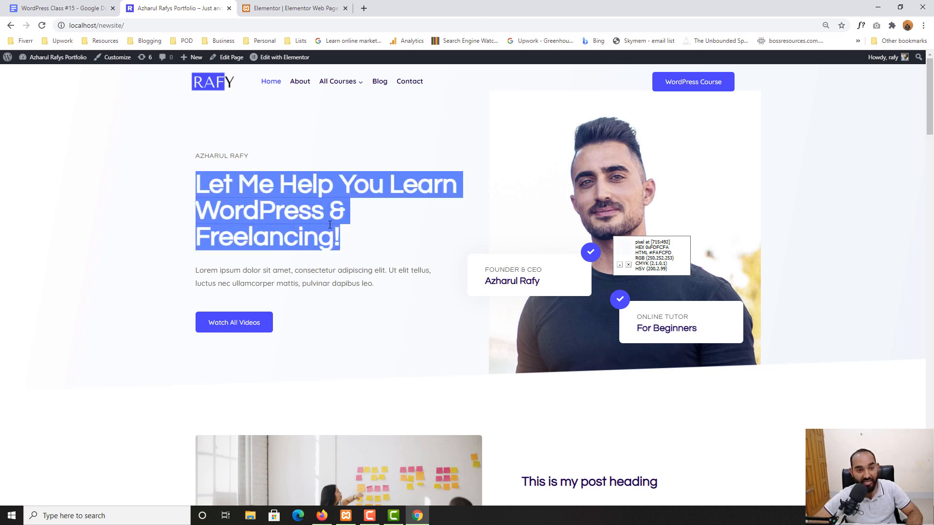
{"action": "right_click", "coordinate": [301, 202]}
{"action": "left_click", "coordinate": [303, 209]}
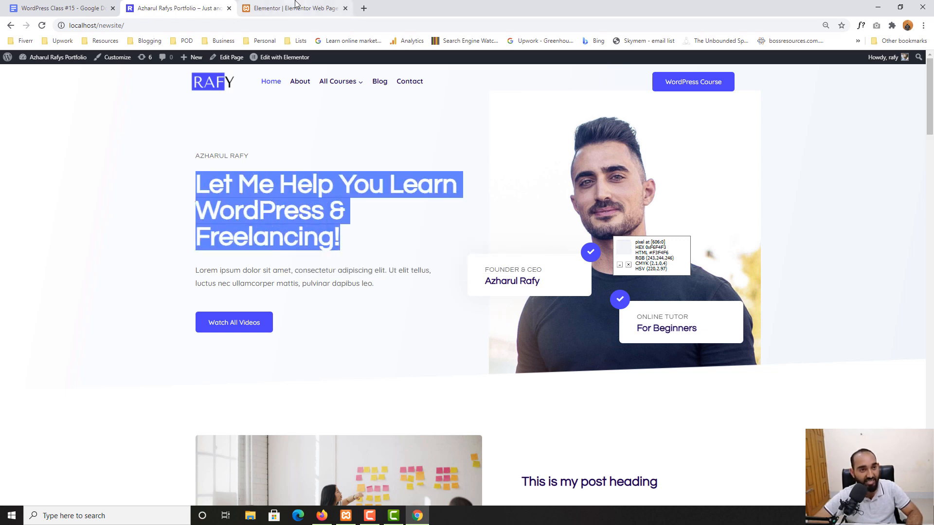
{"action": "left_click", "coordinate": [628, 265]}
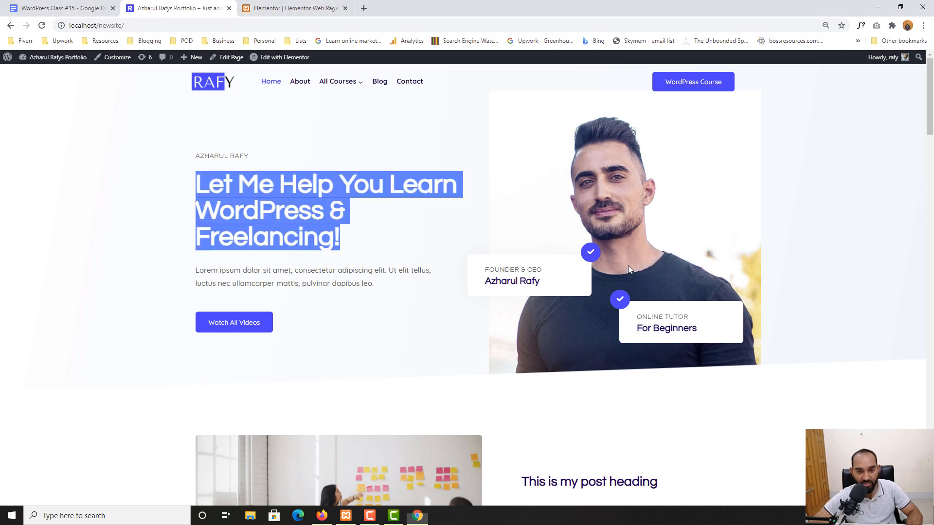
{"action": "right_click", "coordinate": [235, 191]}
{"action": "left_click", "coordinate": [258, 197]}
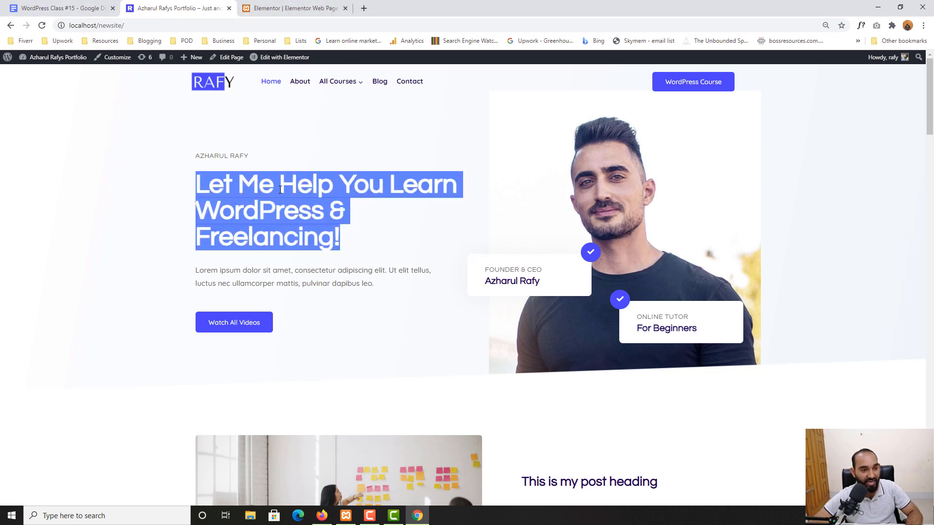
Replace the second heading's placeholder title in Elementor with "Let Me Help You Learn WordPress & Freelancing!".
{"action": "left_click", "coordinate": [285, 4]}
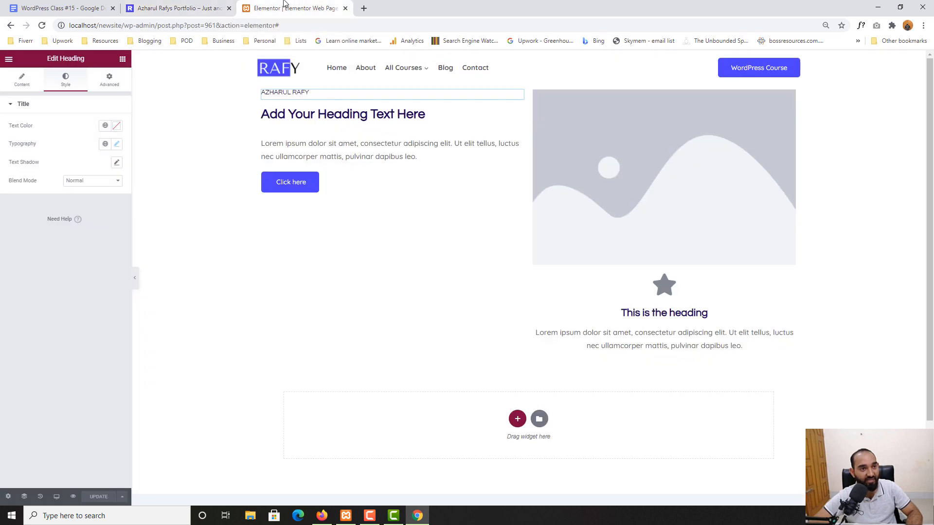
{"action": "left_click", "coordinate": [287, 116]}
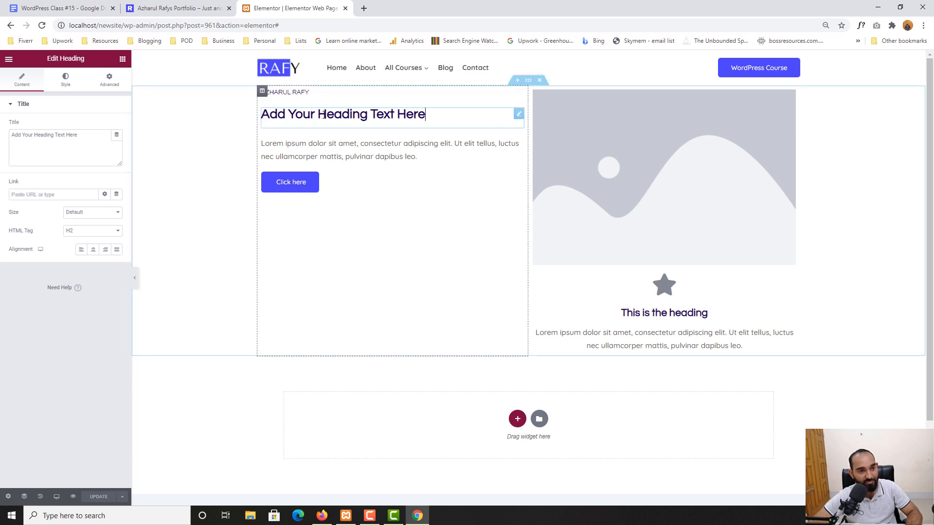
{"action": "left_click_drag", "start_coordinate": [100, 136], "coordinate": [2, 141]}
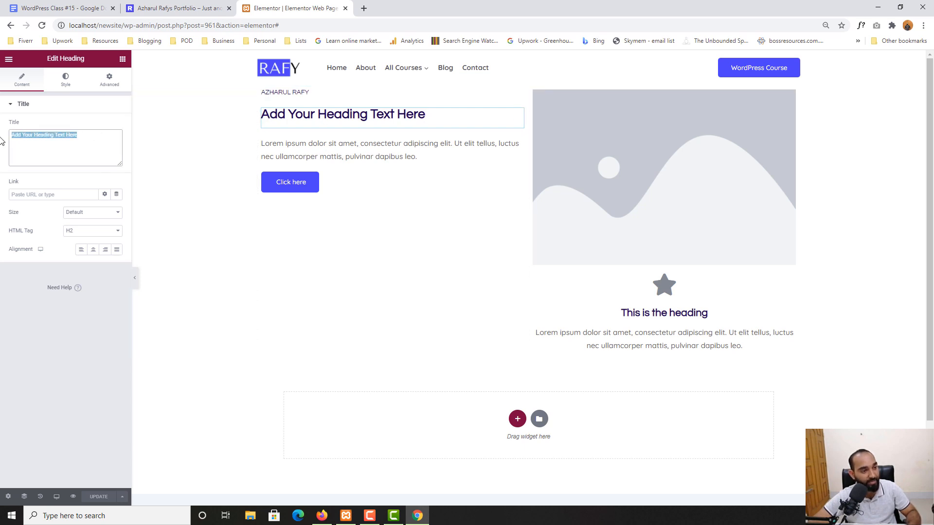
{"action": "key", "text": "ctrl+v"}
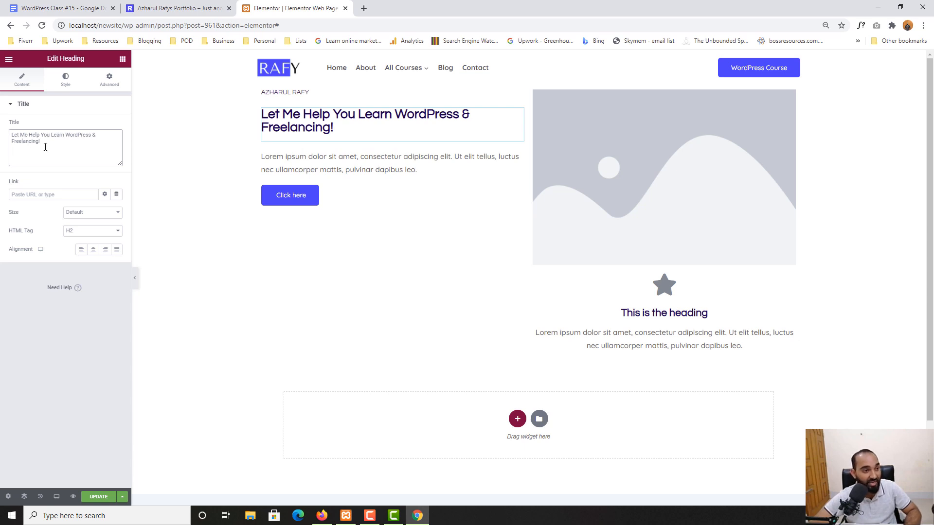
Inspect the font details of the home page's main heading using WhatFont.
{"action": "left_click", "coordinate": [183, 6]}
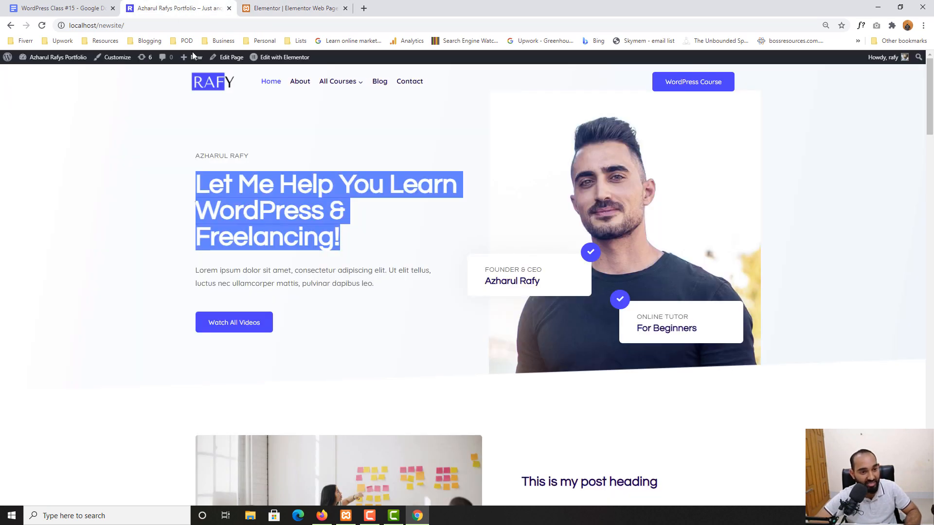
{"action": "left_click", "coordinate": [176, 165]}
{"action": "left_click", "coordinate": [861, 25]}
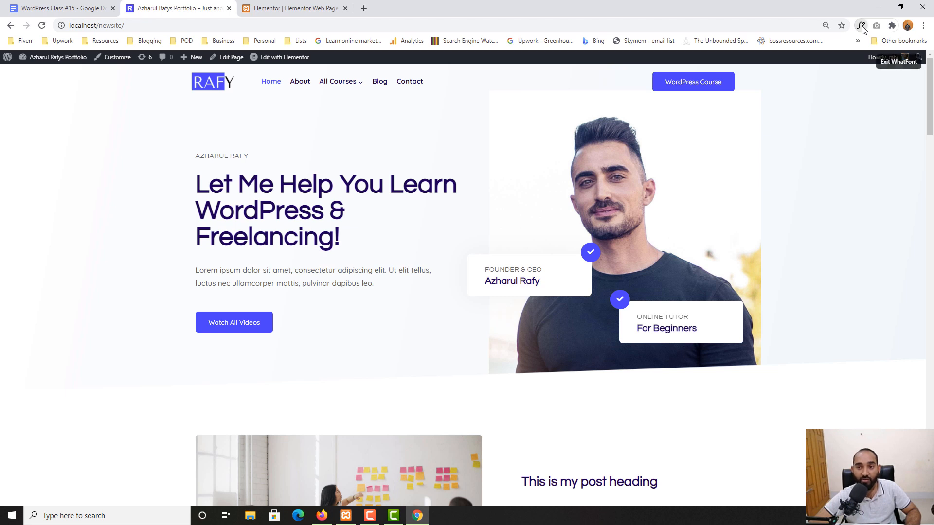
{"action": "left_click", "coordinate": [216, 193]}
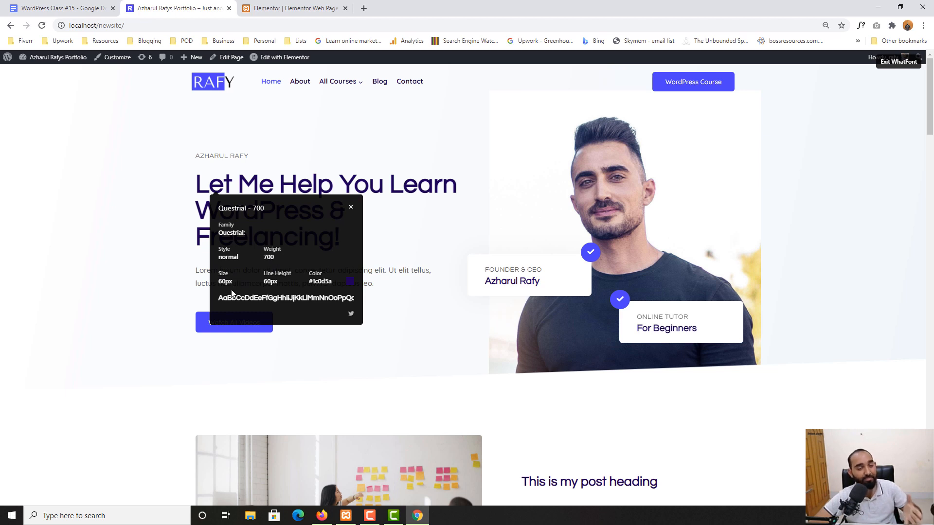
Set the font family of the "Let Me Help You Learn WordPress & Freelancing!" heading in Elementor to Questrial.
{"action": "left_click", "coordinate": [286, 3]}
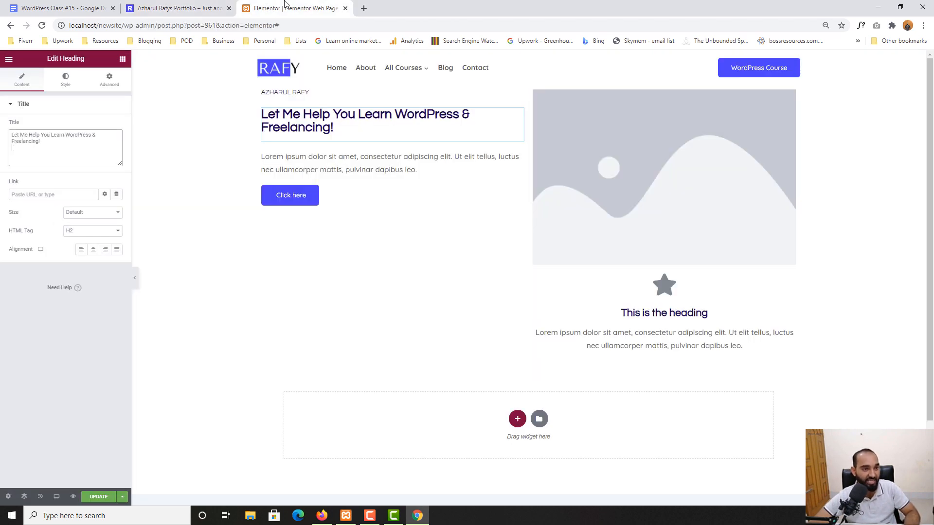
{"action": "left_click", "coordinate": [71, 89]}
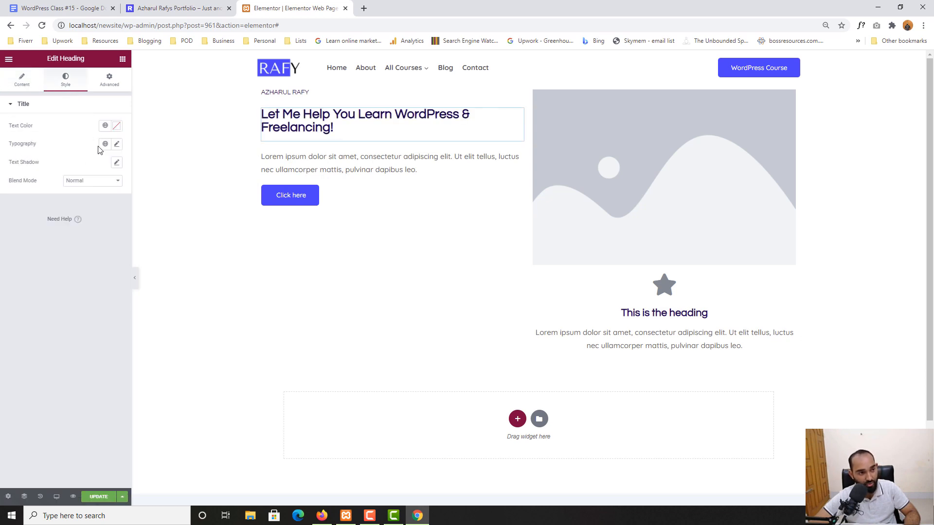
{"action": "left_click", "coordinate": [117, 145]}
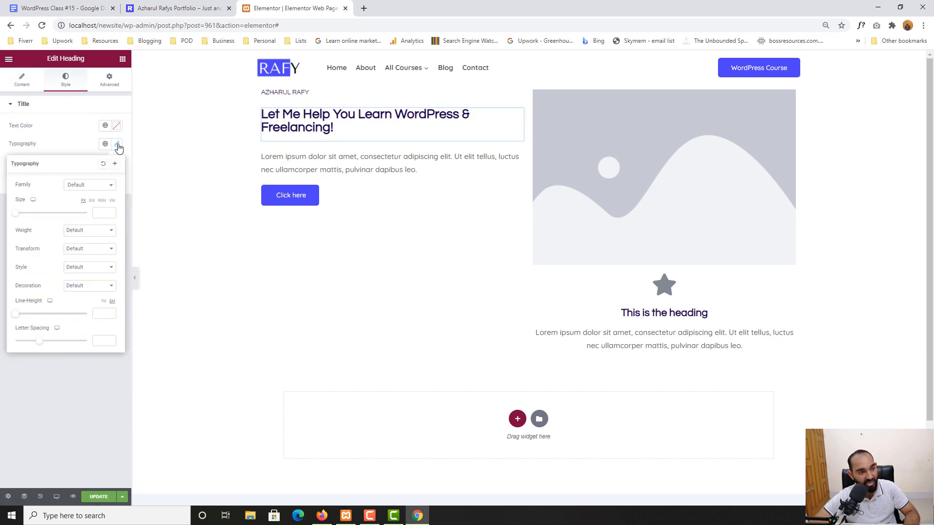
{"action": "left_click", "coordinate": [81, 191]}
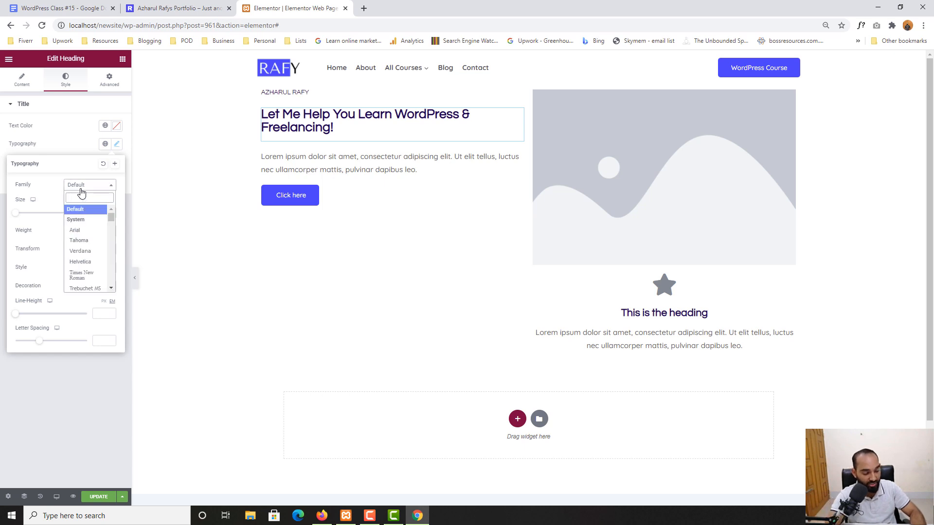
{"action": "type", "text": "que"}
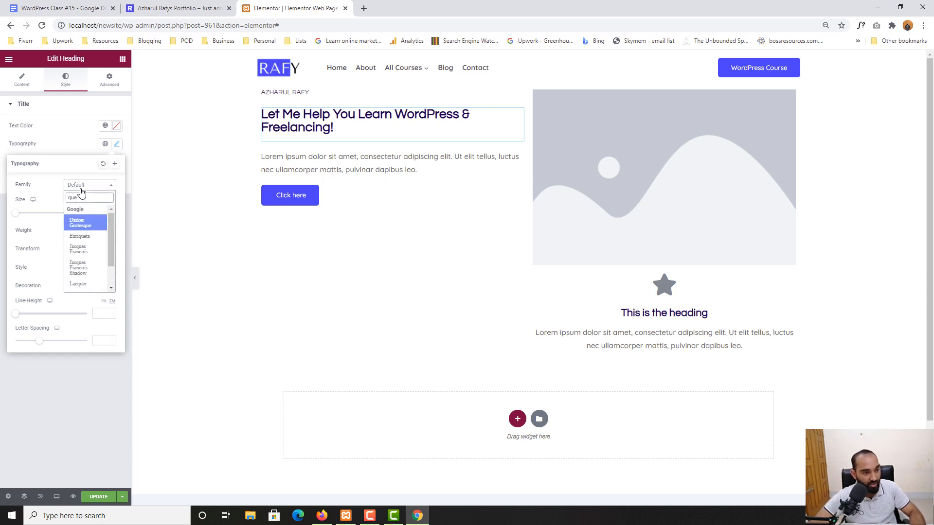
{"action": "type", "text": "st"}
{"action": "left_click", "coordinate": [90, 258]}
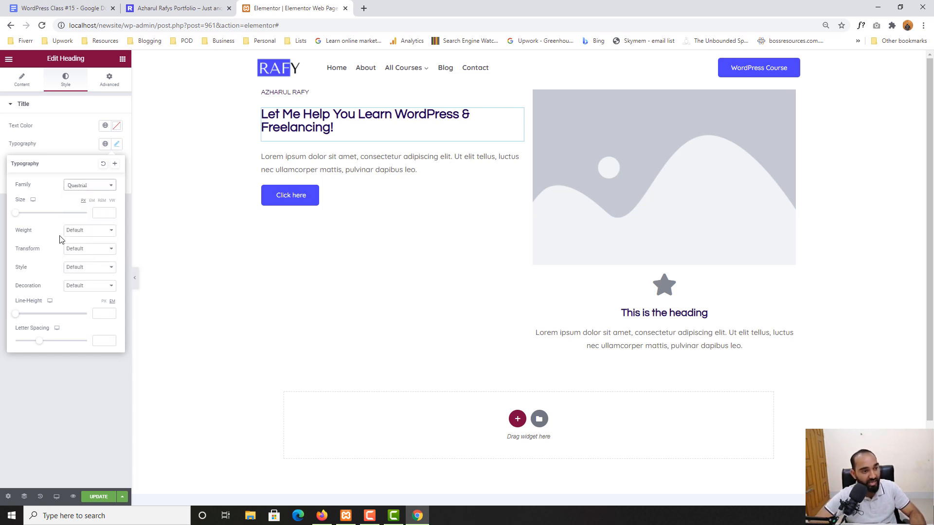
Set the main heading's font size to 60 px and its weight to 700.
{"action": "left_click", "coordinate": [98, 210]}
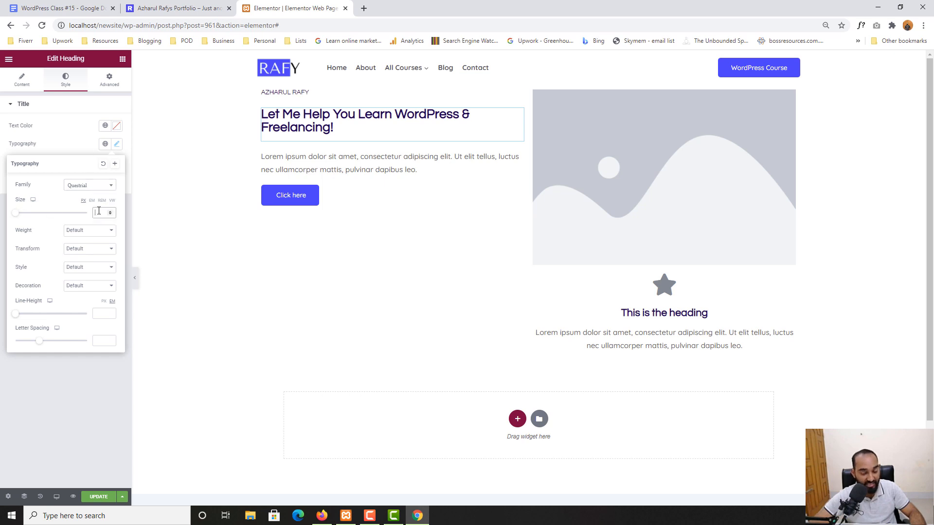
{"action": "type", "text": "55"}
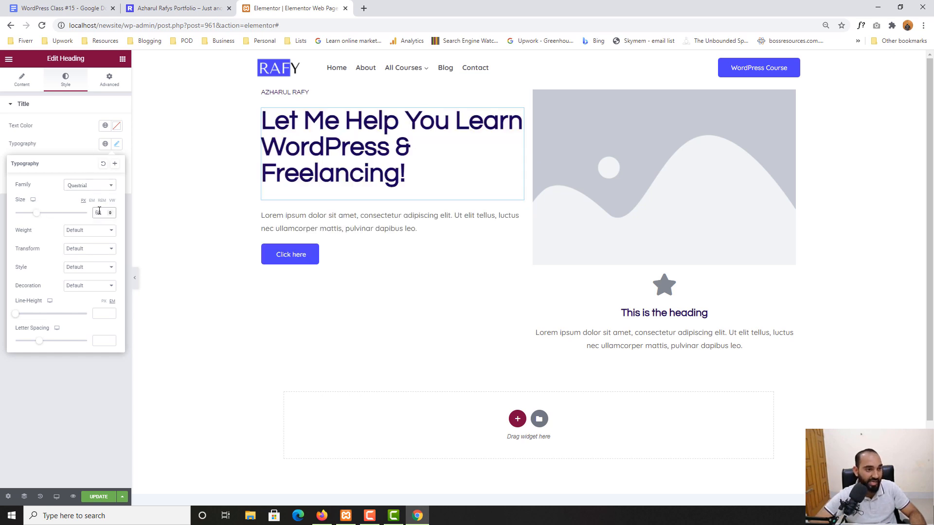
{"action": "left_click", "coordinate": [82, 237]}
{"action": "left_click", "coordinate": [73, 285]}
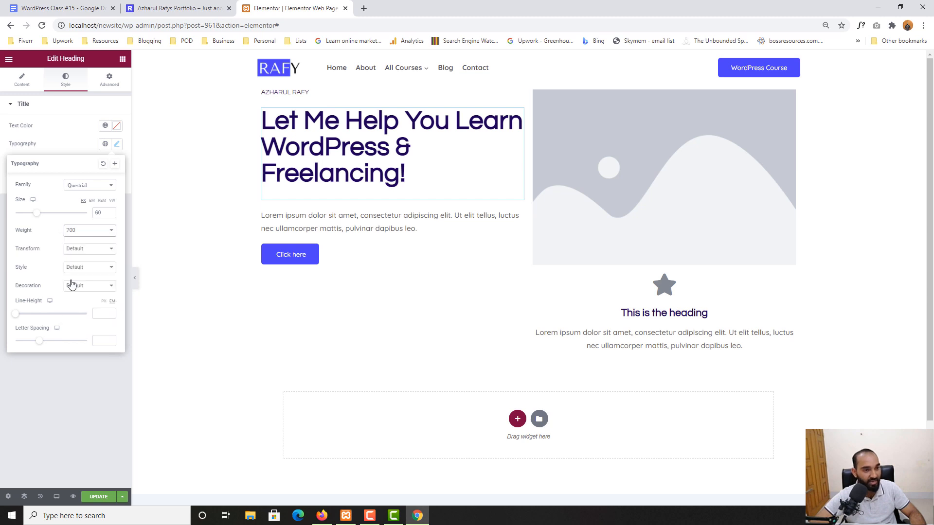
{"action": "left_click", "coordinate": [84, 145]}
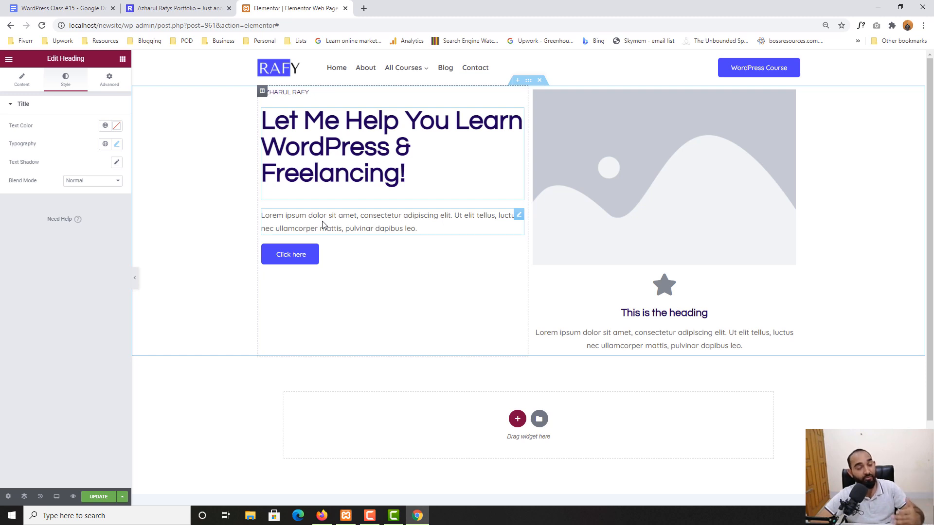
Exit WhatFont on the home page and copy the Lorem ipsum paragraph under the main heading.
{"action": "left_click", "coordinate": [191, 6]}
{"action": "left_click", "coordinate": [351, 209]}
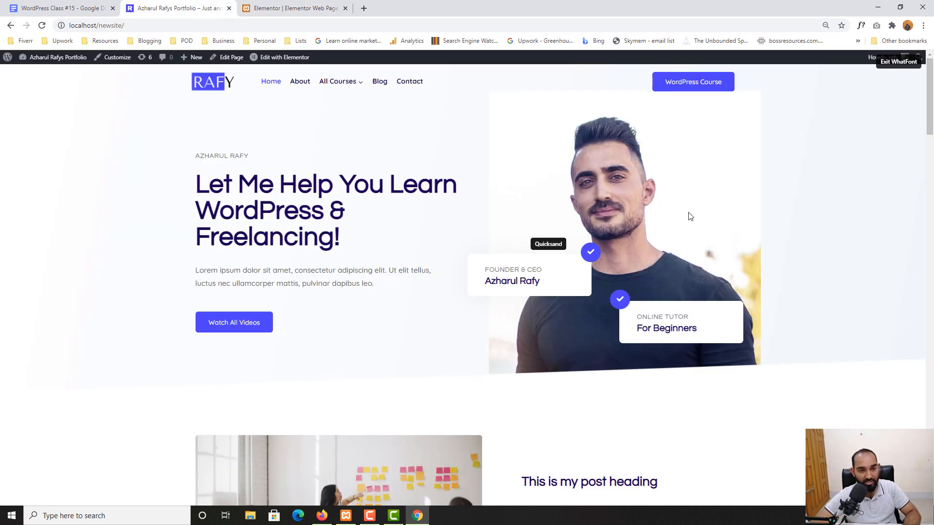
{"action": "left_click", "coordinate": [899, 63]}
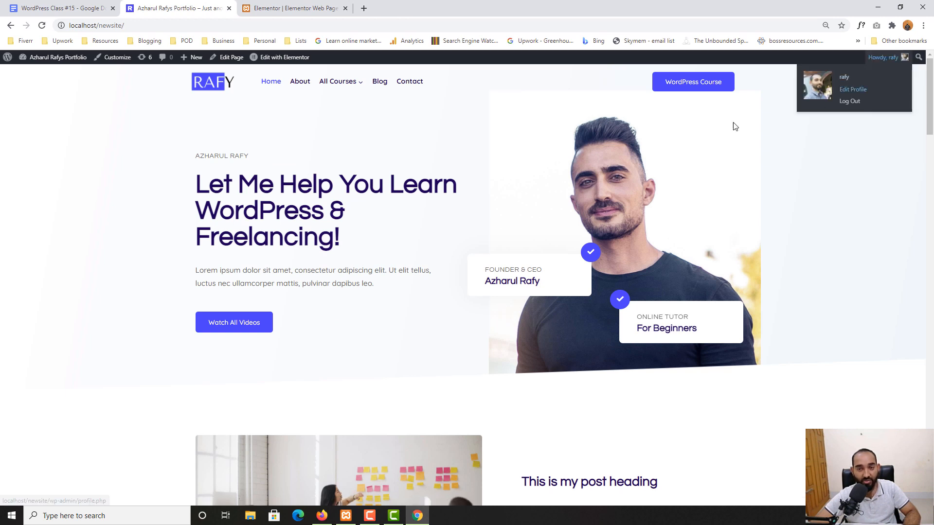
{"action": "left_click_drag", "start_coordinate": [202, 269], "coordinate": [376, 285]}
{"action": "right_click", "coordinate": [375, 284]}
{"action": "left_click", "coordinate": [384, 285]}
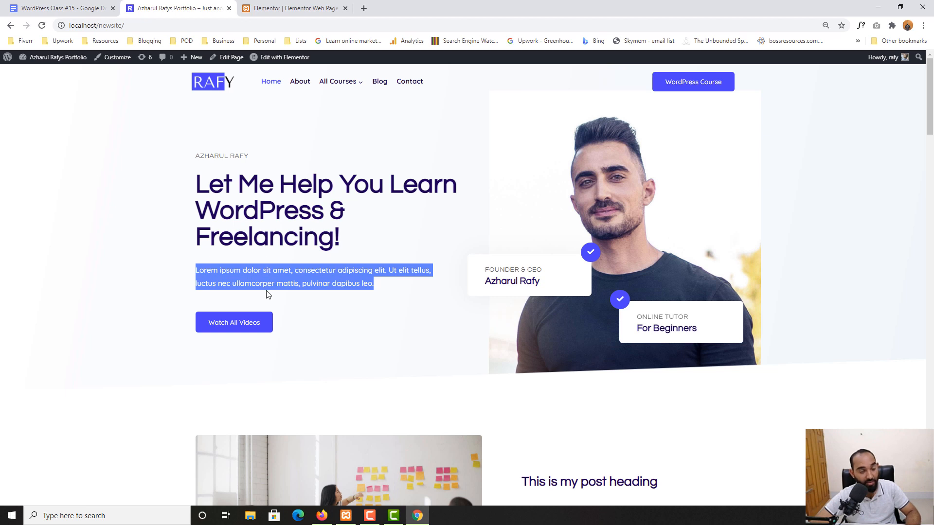
Replace the text block's content in Elementor with the copied Lorem ipsum paragraph and remove the extra blank line after it.
{"action": "left_click", "coordinate": [261, 5]}
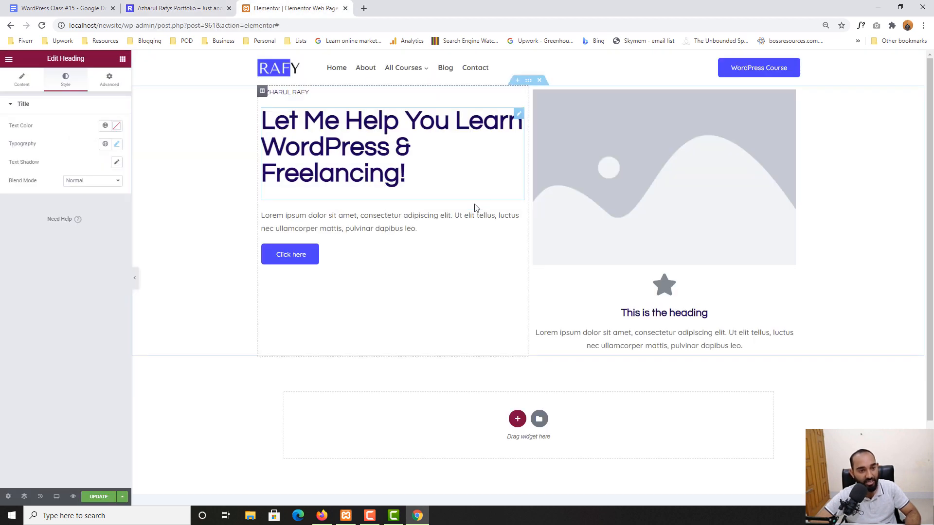
{"action": "left_click", "coordinate": [385, 217]}
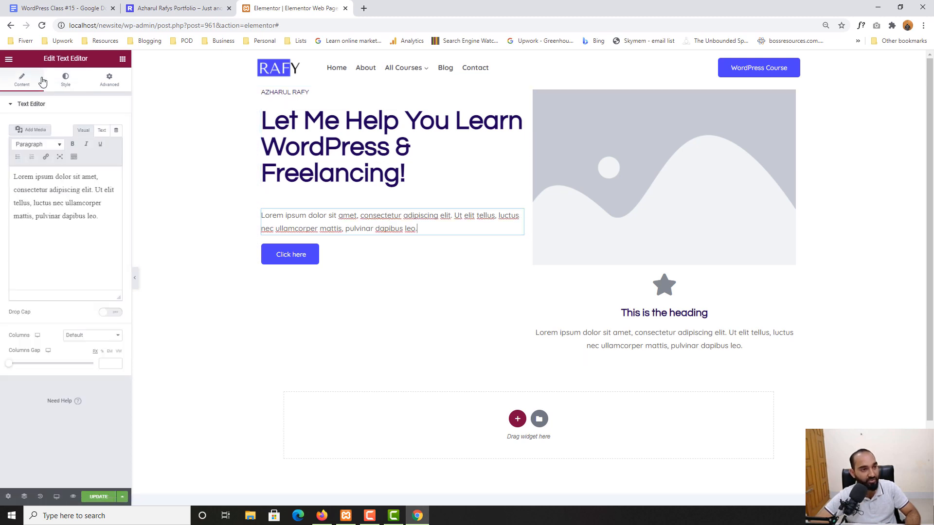
{"action": "left_click_drag", "start_coordinate": [100, 217], "coordinate": [2, 173]}
{"action": "key", "text": "ctrl+v"}
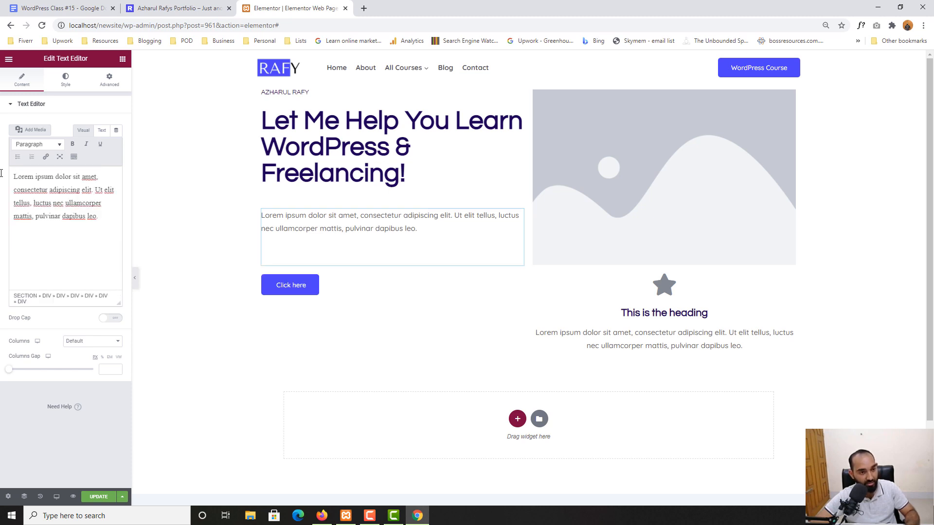
{"action": "key", "text": "BackSpace"}
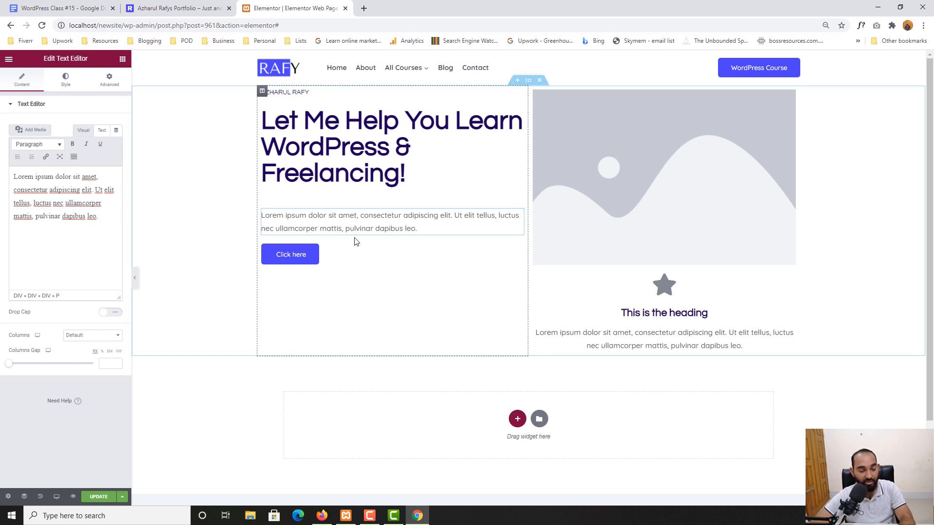
Check the home page's hero button and change the Elementor button's text to "Watch All Videos".
{"action": "left_click", "coordinate": [182, 7]}
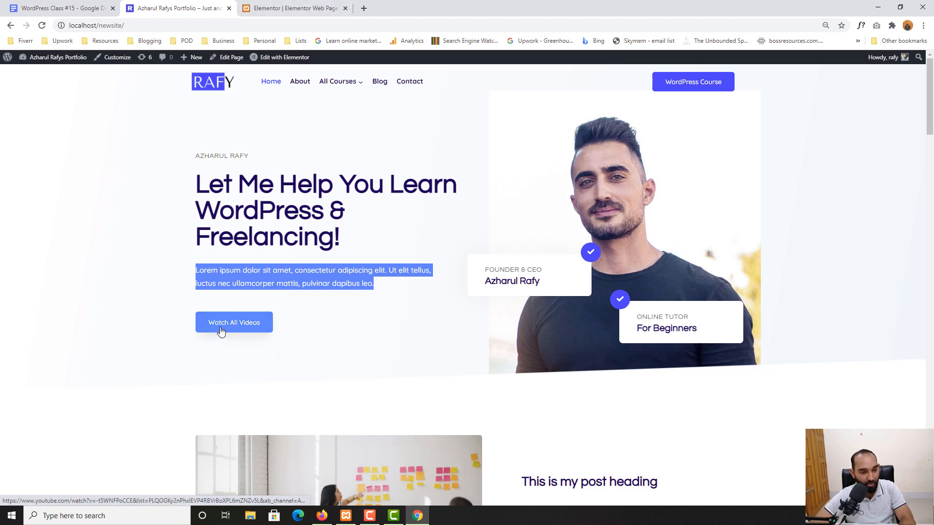
{"action": "left_click", "coordinate": [296, 8]}
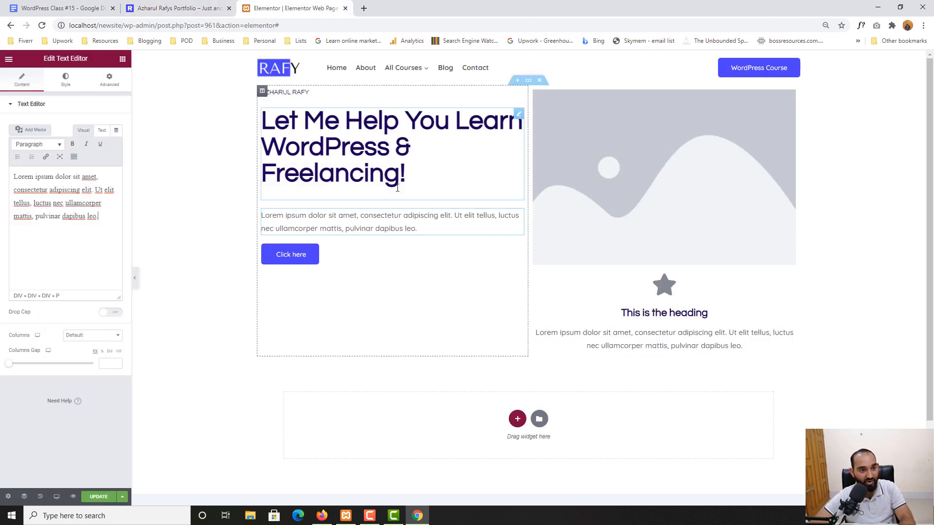
{"action": "left_click", "coordinate": [300, 266]}
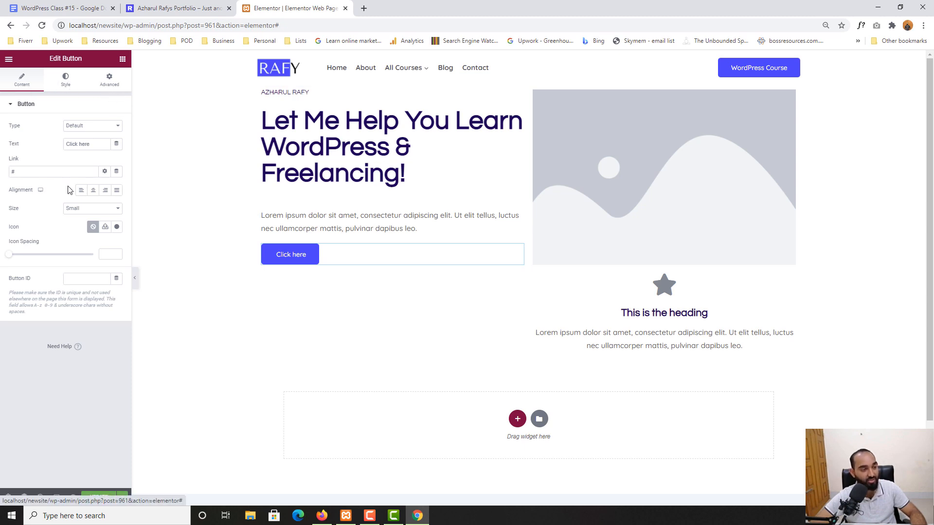
{"action": "triple_click", "coordinate": [76, 144]}
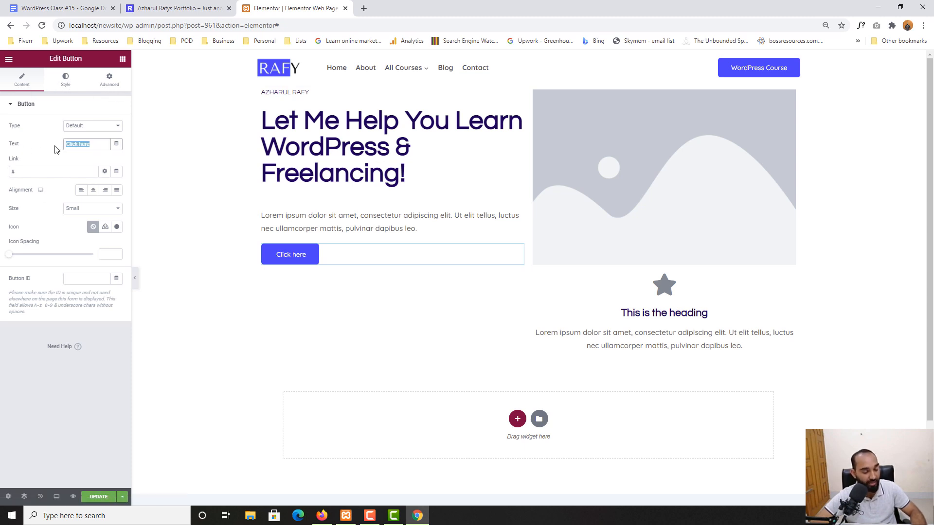
{"action": "type", "text": "Wa"}
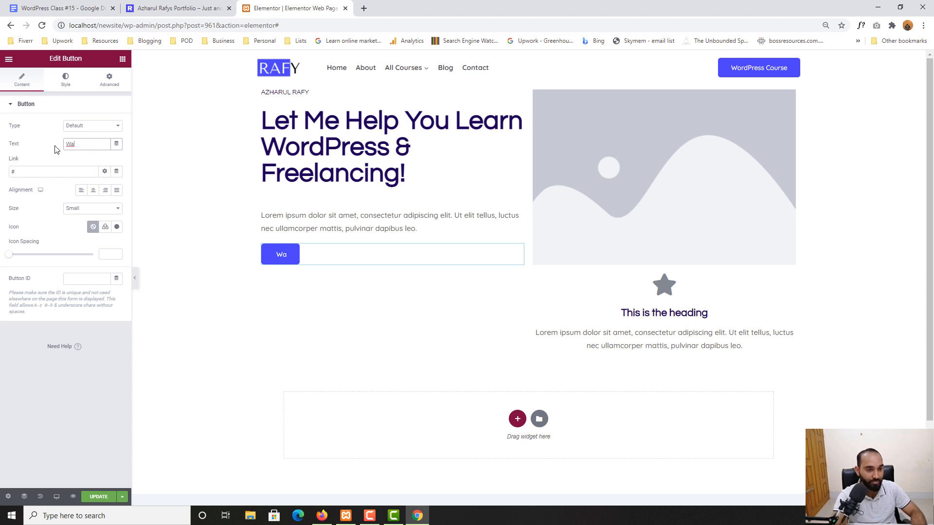
{"action": "type", "text": "tch All Videos"}
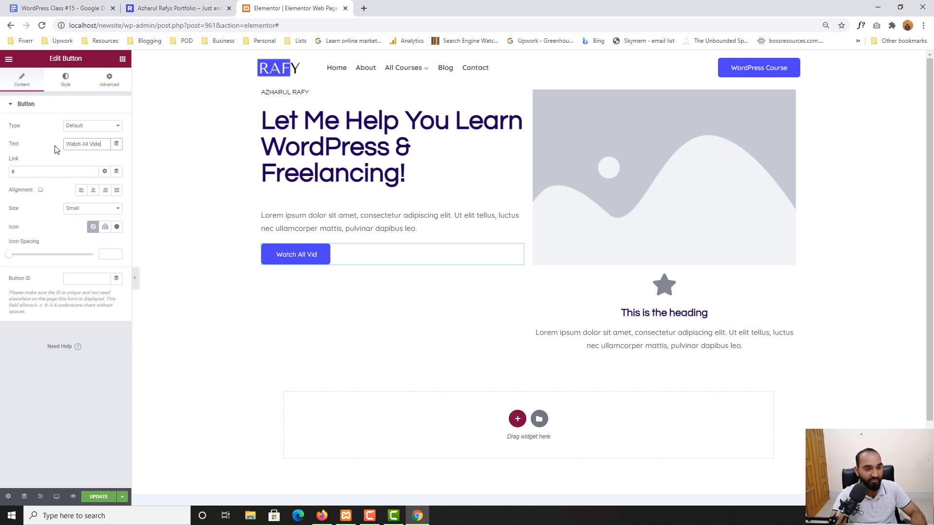
Follow the home page's "Watch All Videos" button to its YouTube playlist, cut the page's URL and close that page.
{"action": "left_click", "coordinate": [162, 7]}
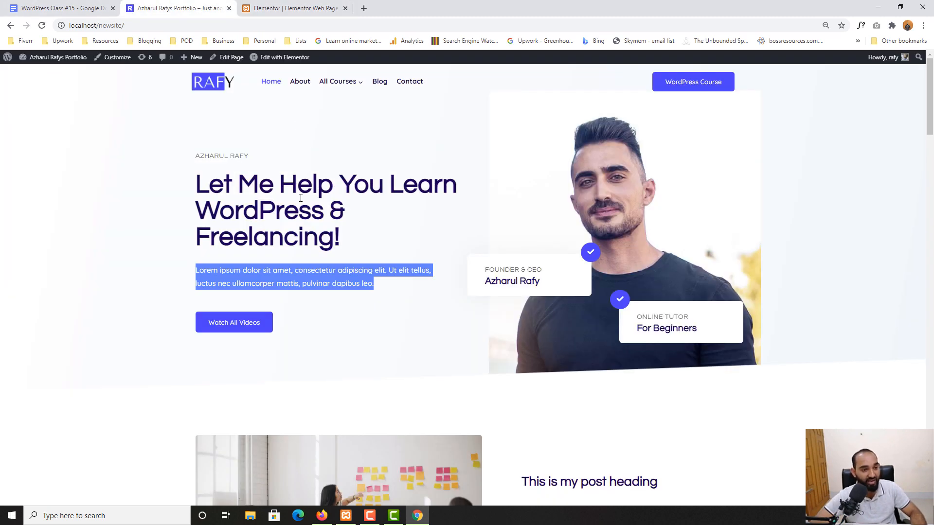
{"action": "left_click", "coordinate": [229, 325]}
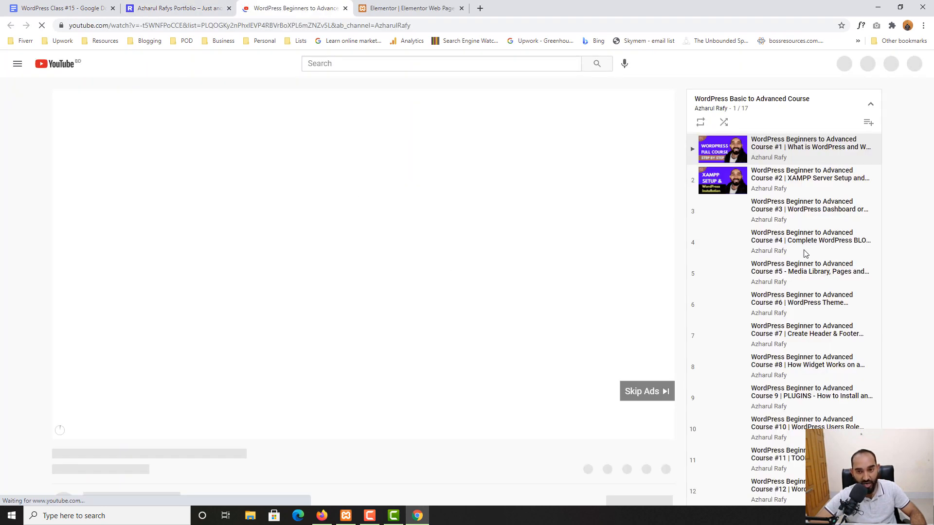
{"action": "scroll", "coordinate": [788, 233], "scroll_direction": "down", "scroll_amount": 6}
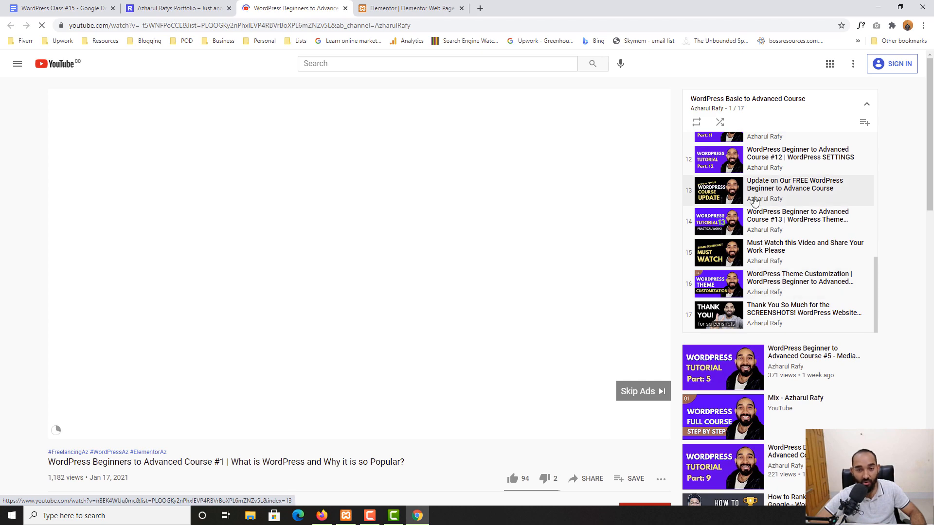
{"action": "left_click", "coordinate": [326, 27]}
{"action": "key", "text": "BackSpace"}
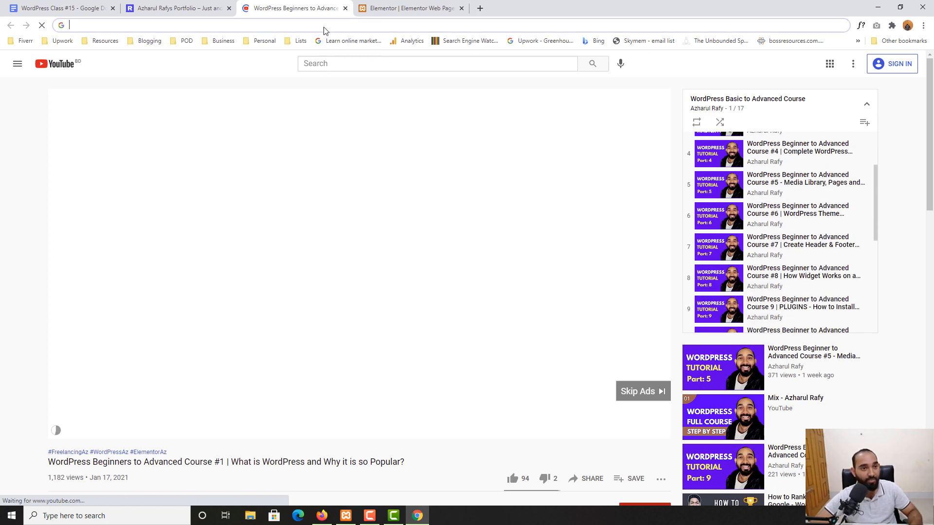
{"action": "left_click", "coordinate": [345, 9]}
Set the Elementor button's link to the copied YouTube playlist URL.
{"action": "left_click", "coordinate": [302, 8]}
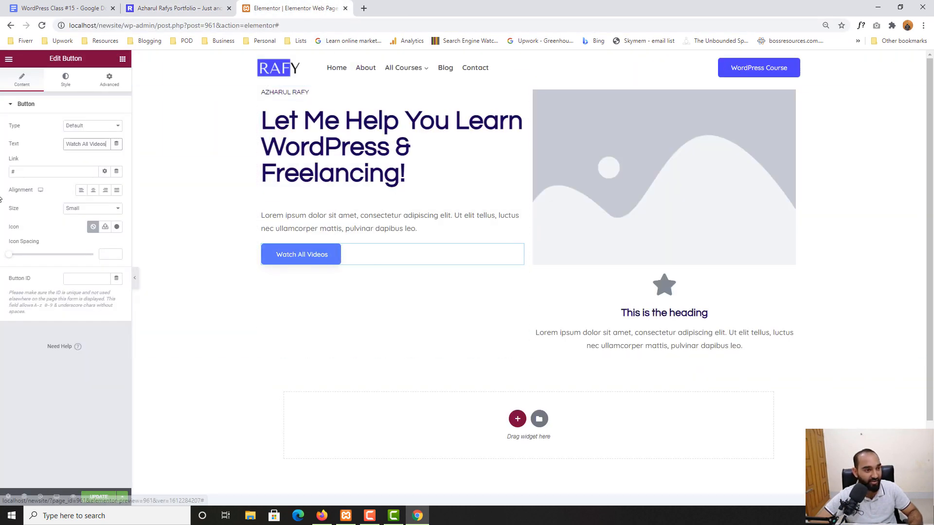
{"action": "left_click", "coordinate": [29, 171]}
{"action": "key", "text": "ctrl+v"}
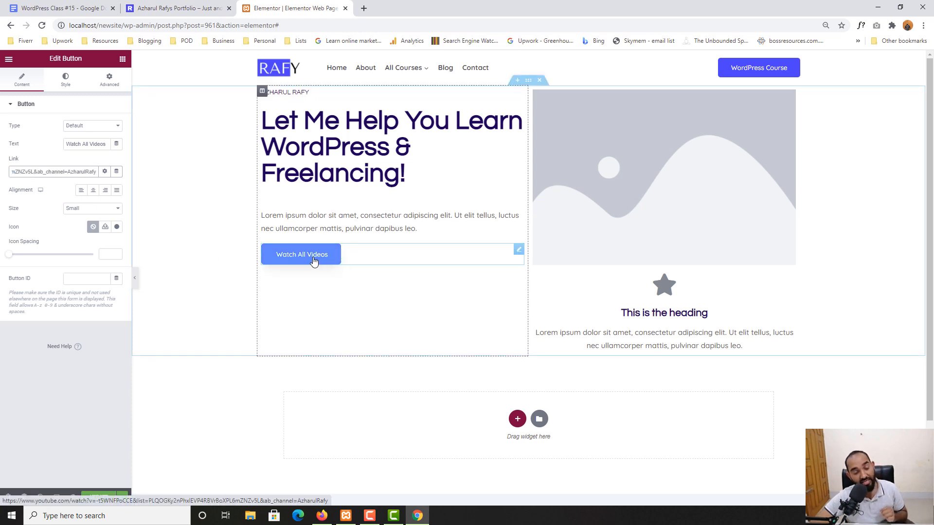
Compare the new hero content with the home page and save the updated Elementor page.
{"action": "key", "text": "ctrl+shift+Tab"}
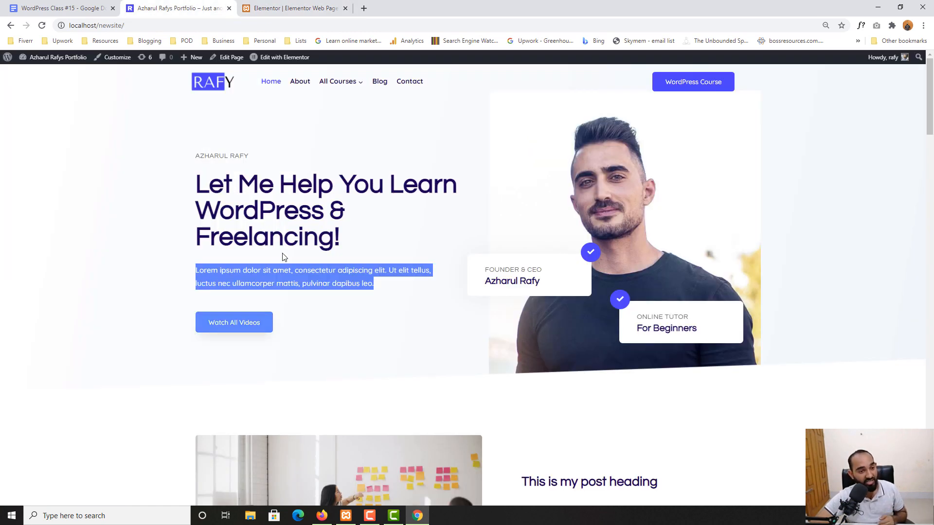
{"action": "left_click", "coordinate": [316, 9]}
{"action": "left_click", "coordinate": [89, 497]}
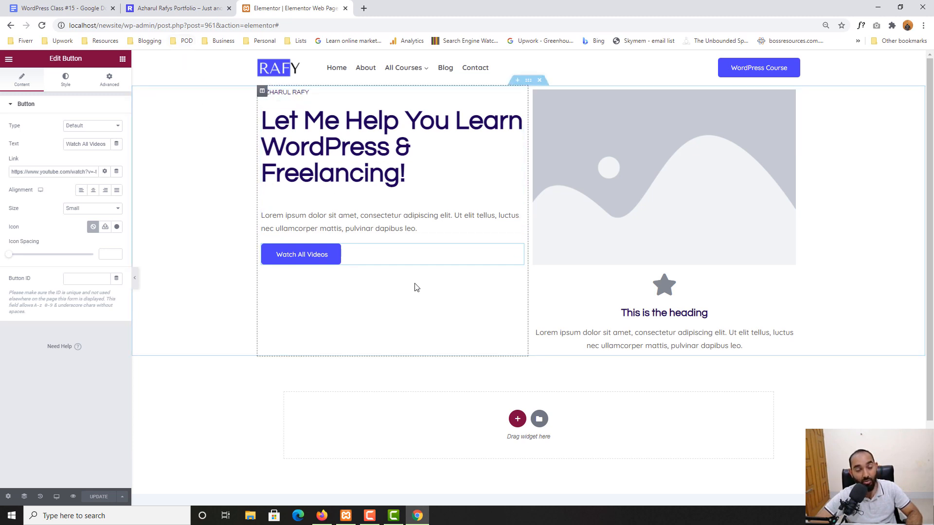
Set the vertical alignment of the hero section's first column, holding the heading and button, to Middle.
{"action": "left_click", "coordinate": [263, 93]}
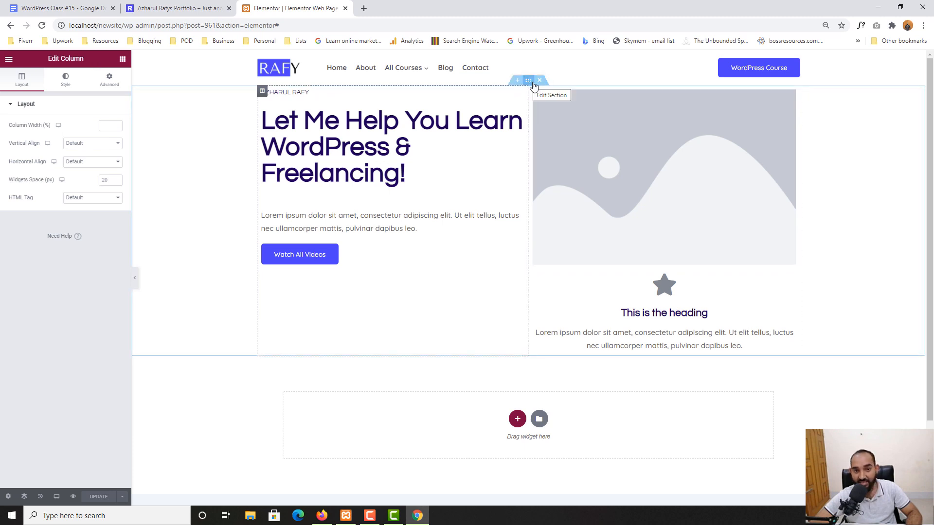
{"action": "left_click", "coordinate": [529, 82]}
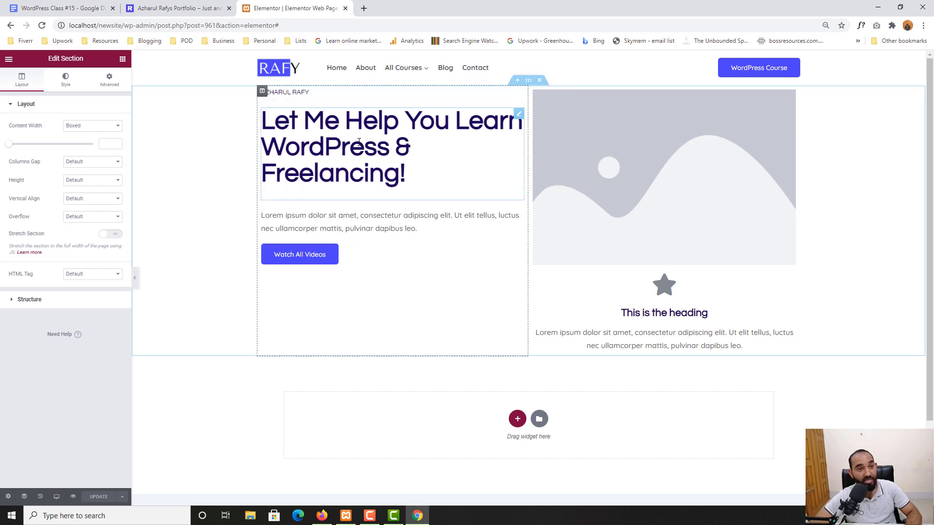
{"action": "left_click", "coordinate": [262, 92]}
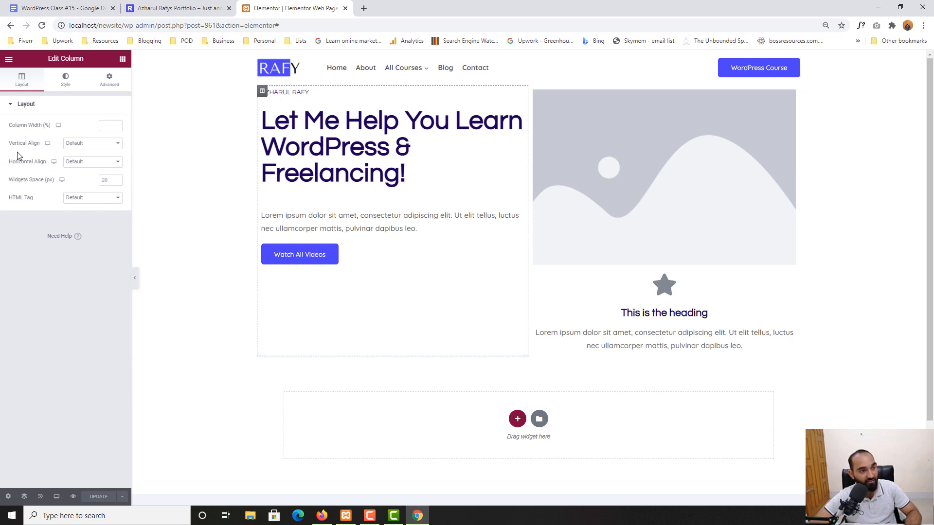
{"action": "left_click", "coordinate": [83, 144]}
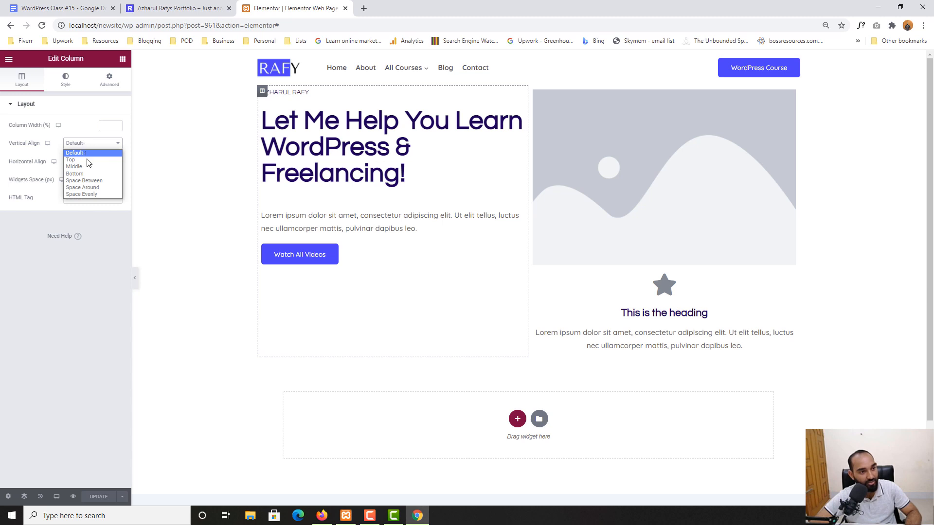
{"action": "left_click", "coordinate": [84, 168]}
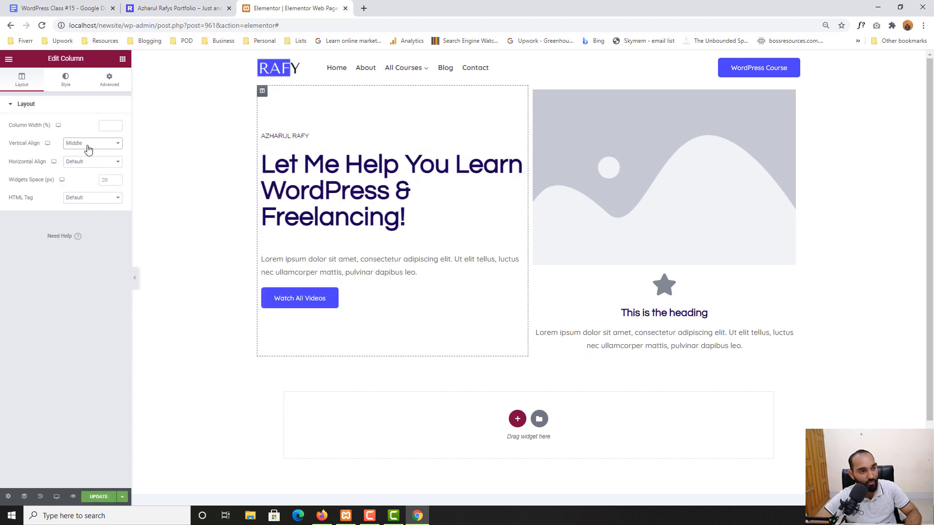
Try the Bottom and Space Between vertical alignments on the hero text column, ending back on Middle.
{"action": "left_click", "coordinate": [87, 147]}
{"action": "left_click", "coordinate": [86, 174]}
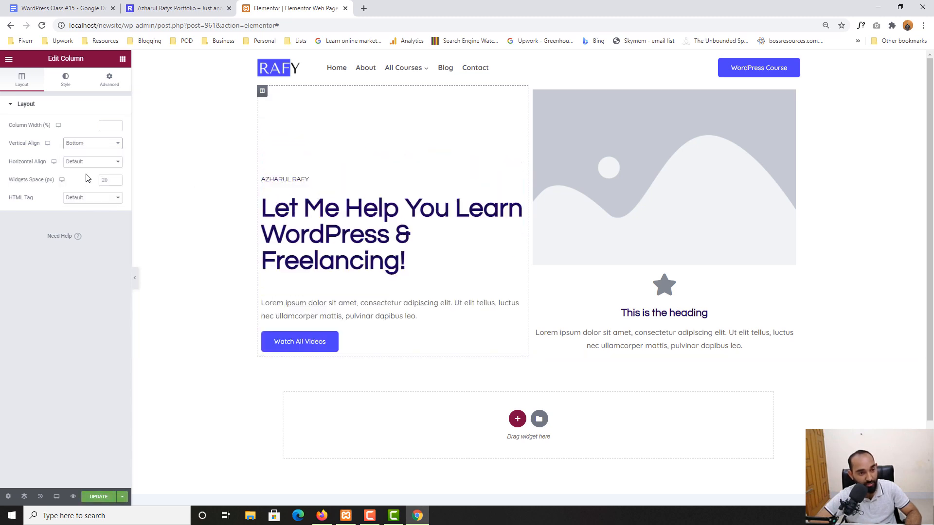
{"action": "left_click", "coordinate": [80, 144]}
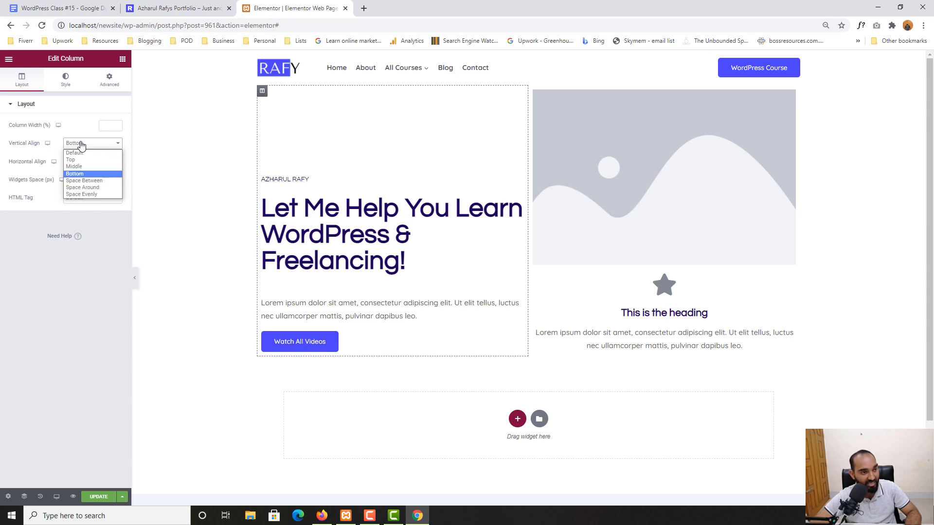
{"action": "left_click", "coordinate": [81, 183]}
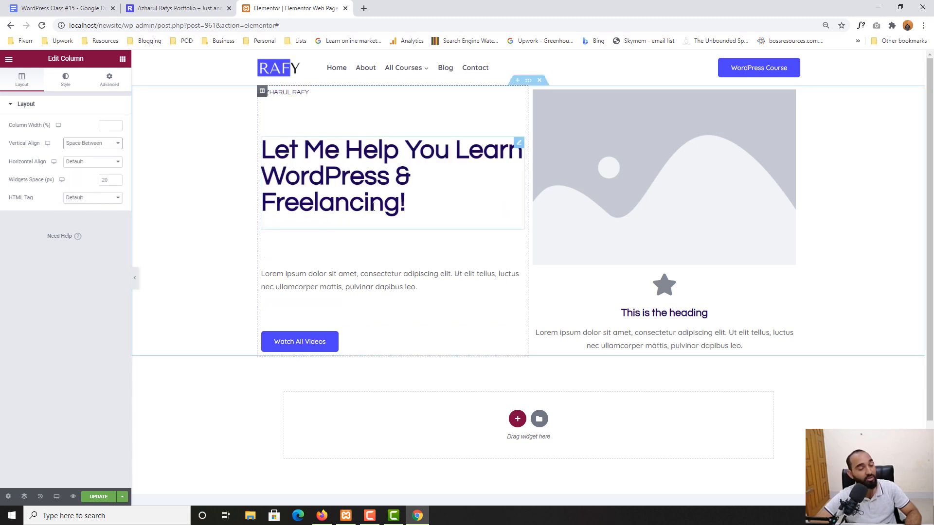
{"action": "left_click", "coordinate": [118, 144]}
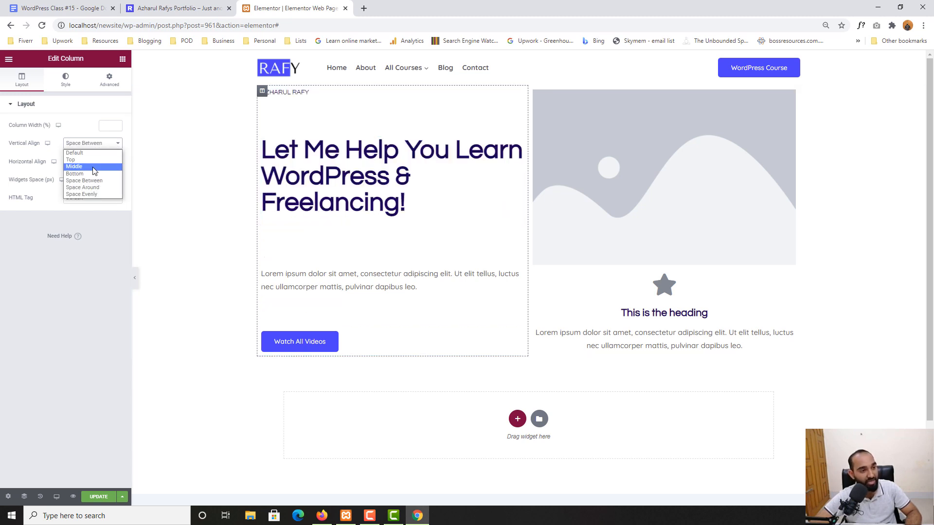
{"action": "left_click", "coordinate": [93, 168]}
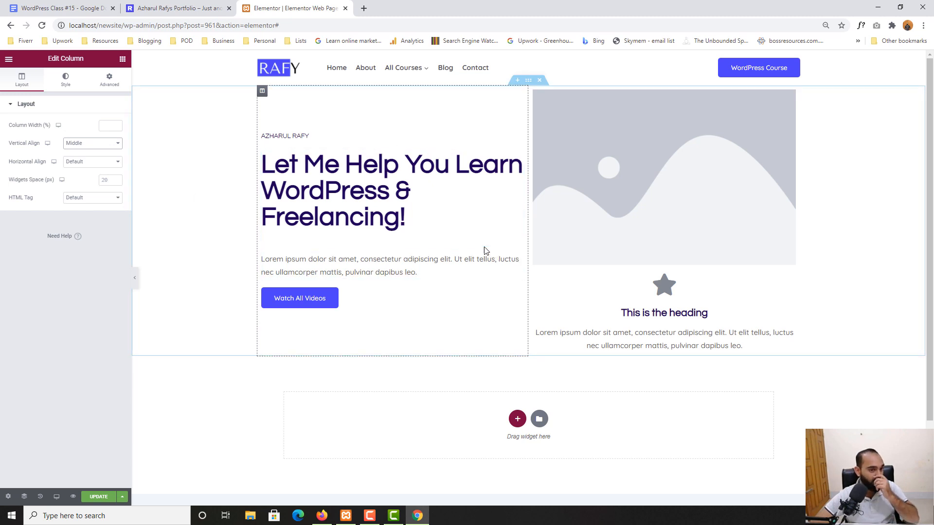
Compare the centred hero text with the home page's hero and open the settings of the Elementor hero section.
{"action": "left_click", "coordinate": [176, 8]}
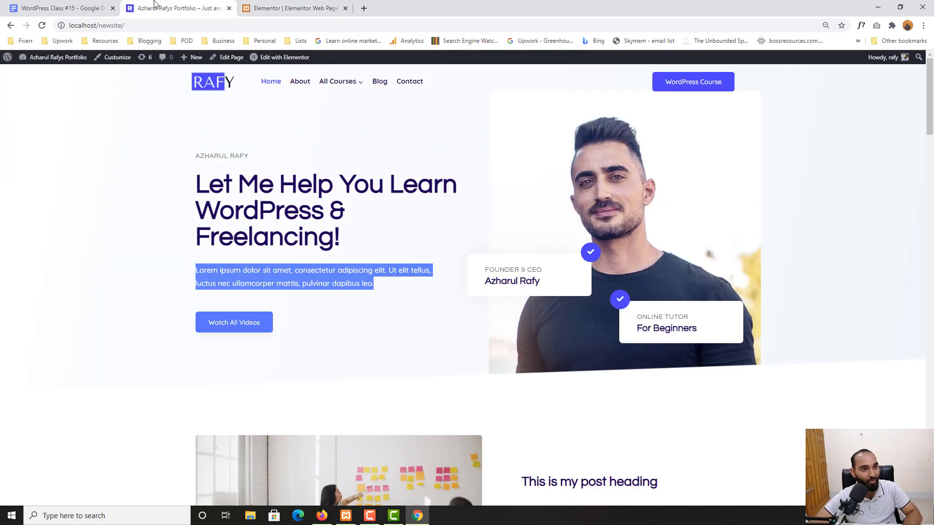
{"action": "left_click", "coordinate": [231, 268]}
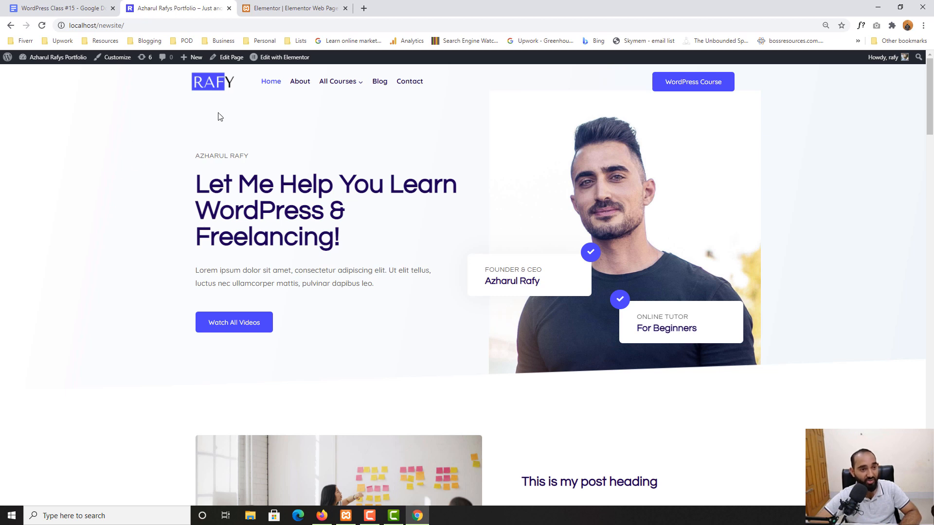
{"action": "left_click", "coordinate": [304, 6]}
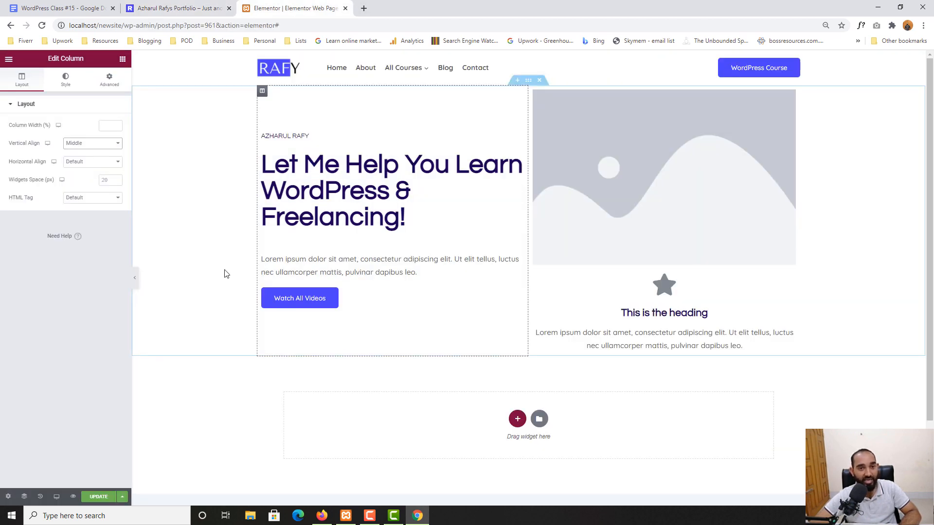
{"action": "left_click", "coordinate": [528, 83]}
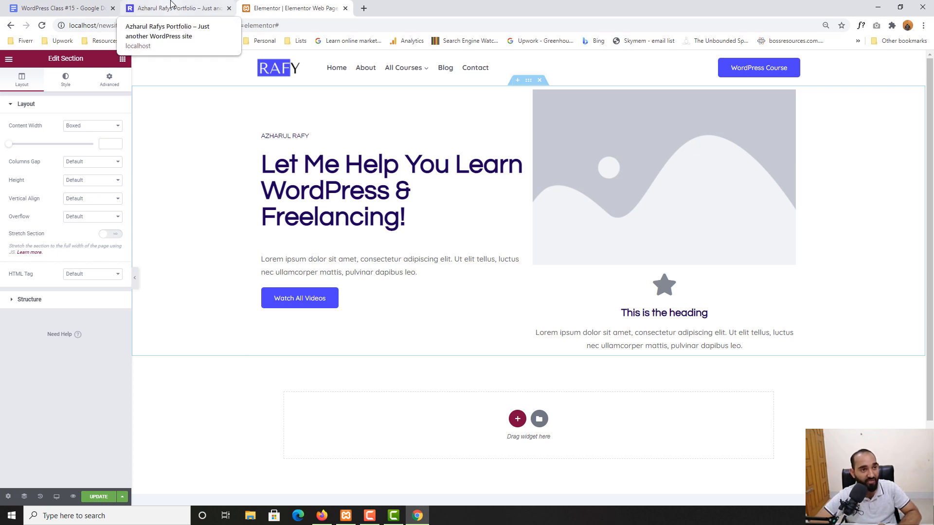
Switch to the home page, launch the pixie.exe color reader and move its readout window clear of the hero.
{"action": "left_click", "coordinate": [172, 6]}
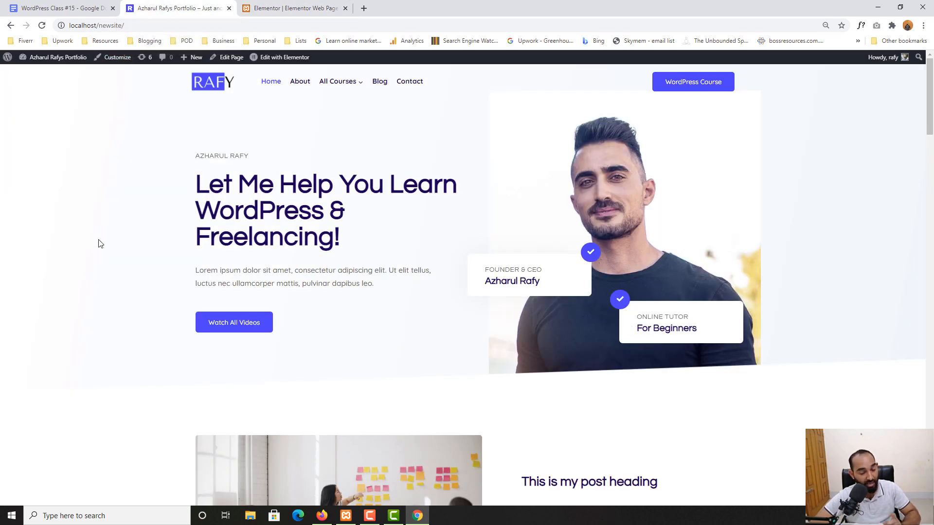
{"action": "left_click", "coordinate": [122, 521]}
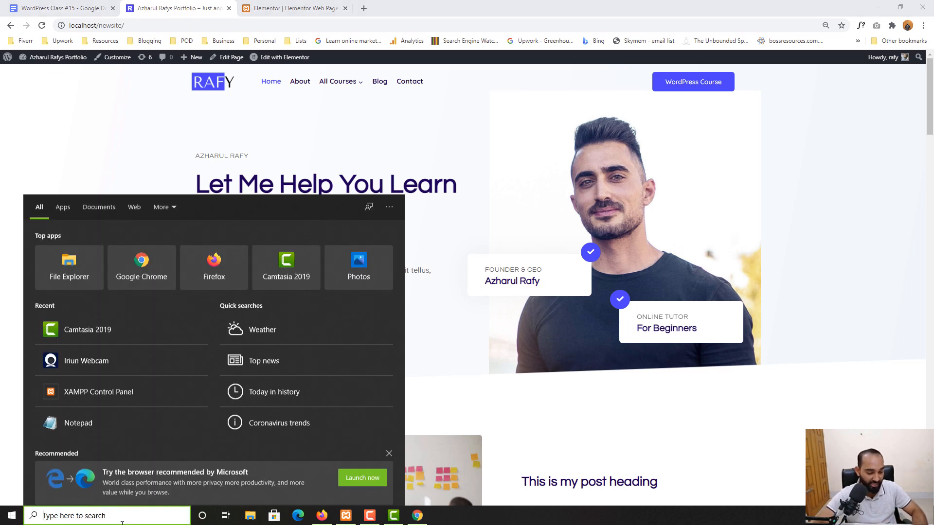
{"action": "type", "text": "pixie"}
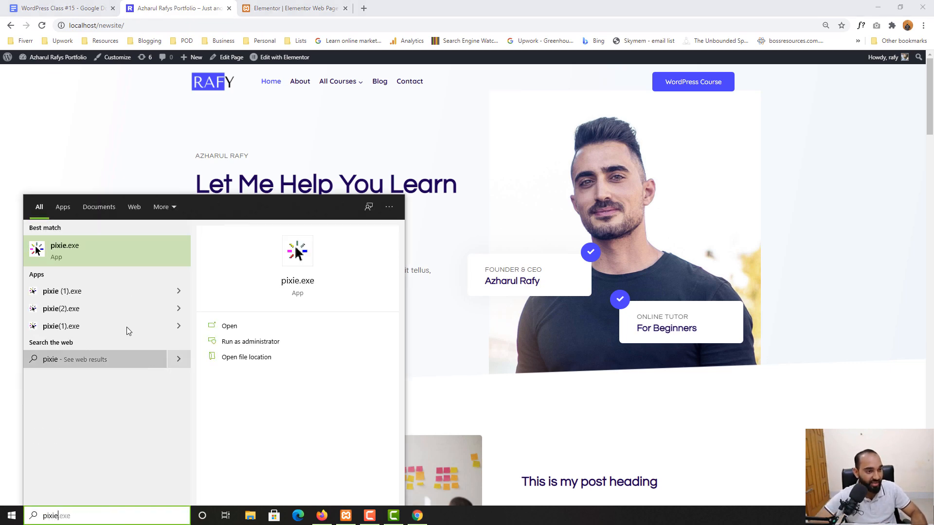
{"action": "left_click", "coordinate": [90, 252]}
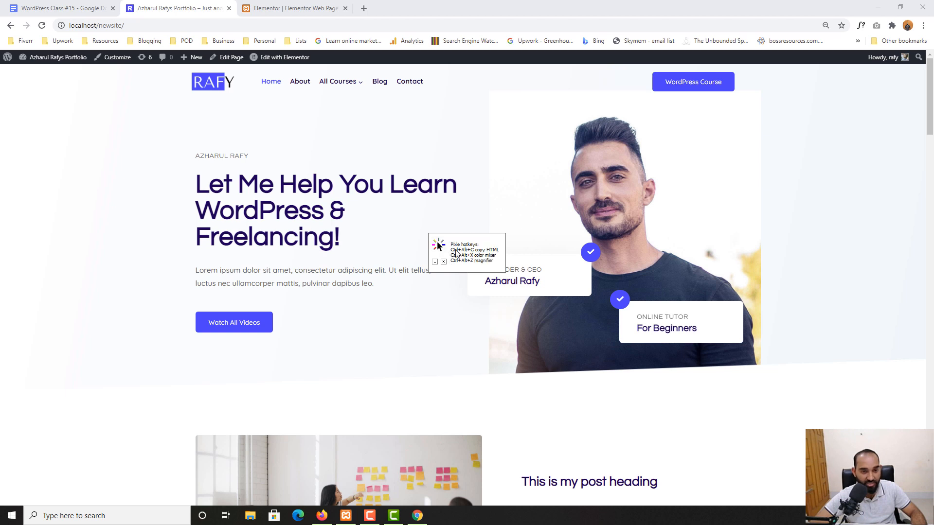
{"action": "left_click_drag", "start_coordinate": [465, 252], "coordinate": [744, 496]}
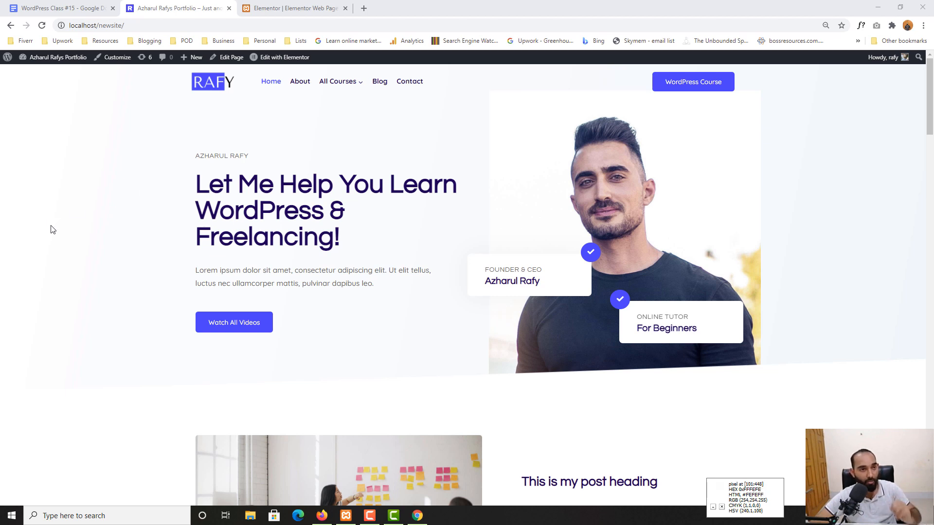
Give the Elementor hero section a gradient background with #FFFFFF as its first color.
{"action": "left_click", "coordinate": [276, 2]}
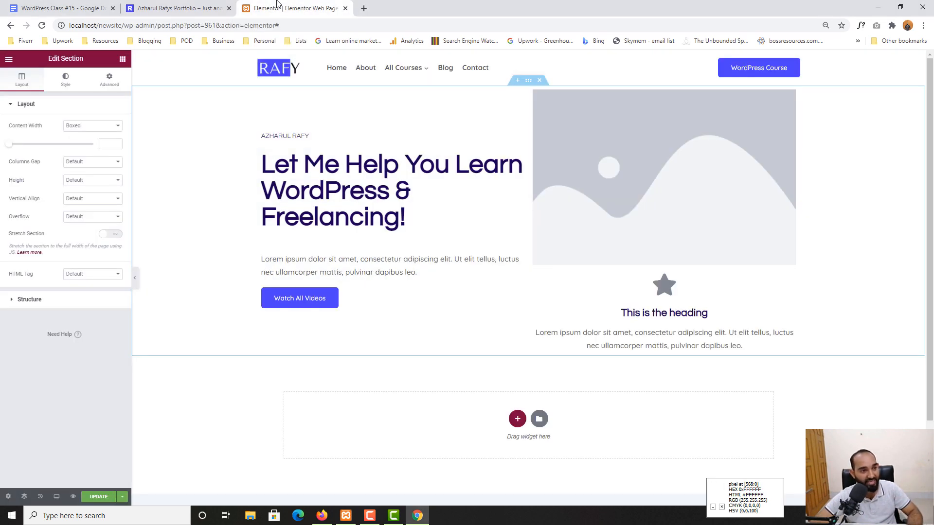
{"action": "left_click", "coordinate": [66, 90]}
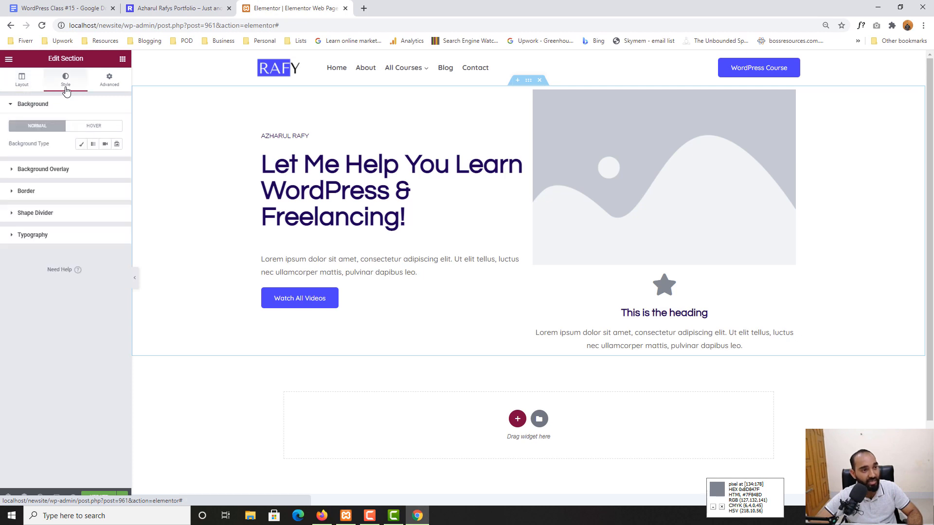
{"action": "left_click", "coordinate": [92, 145]}
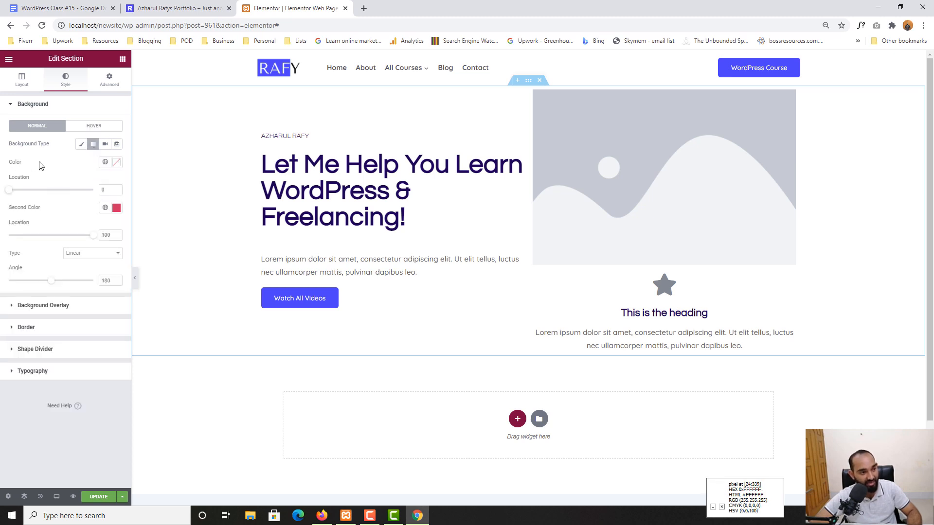
{"action": "left_click", "coordinate": [117, 162]}
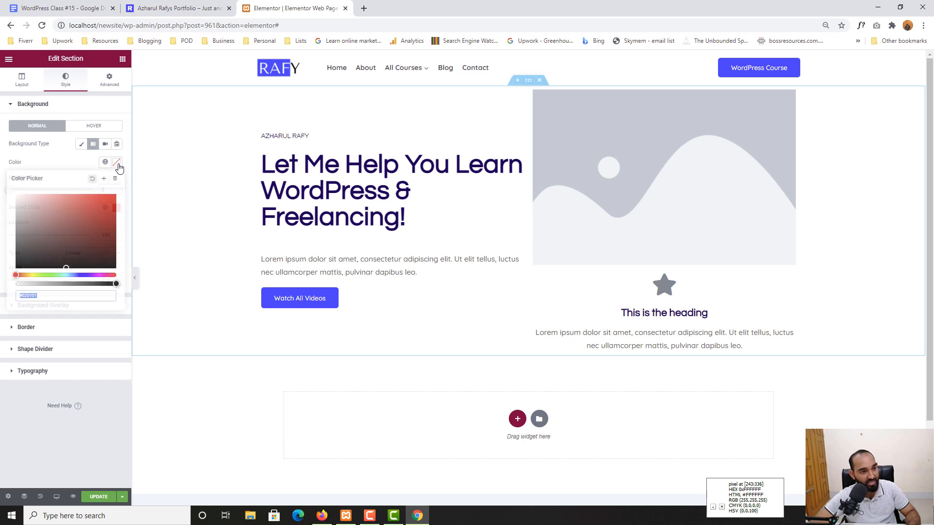
{"action": "type", "text": "FFFFFF"}
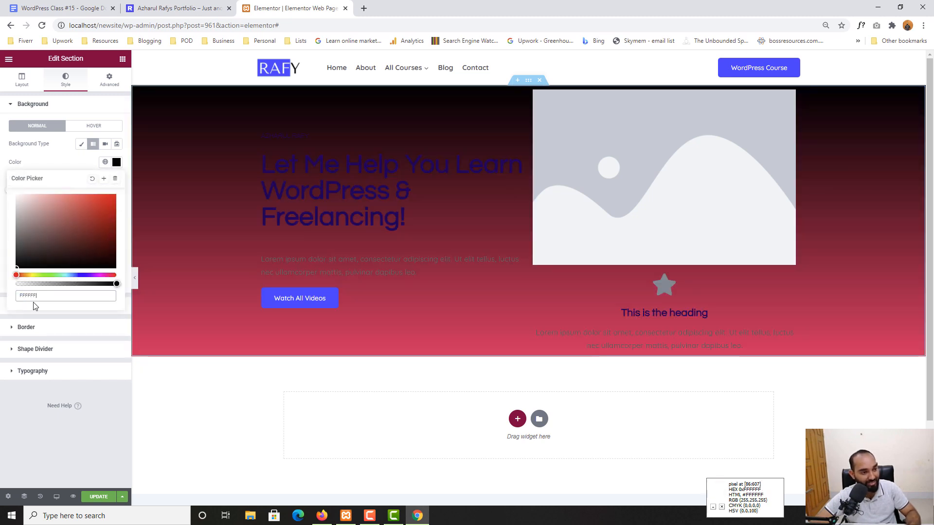
{"action": "left_click", "coordinate": [20, 296]}
{"action": "type", "text": "#"}
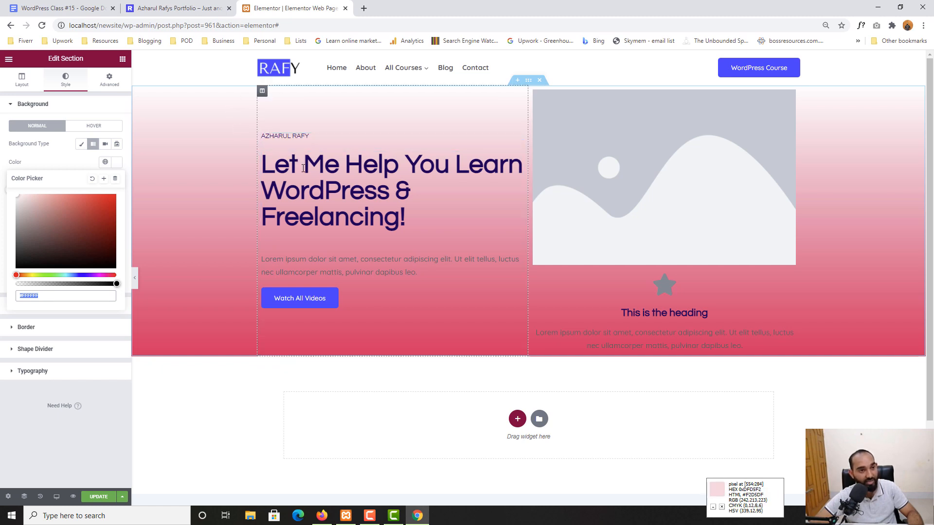
{"action": "left_click", "coordinate": [76, 161]}
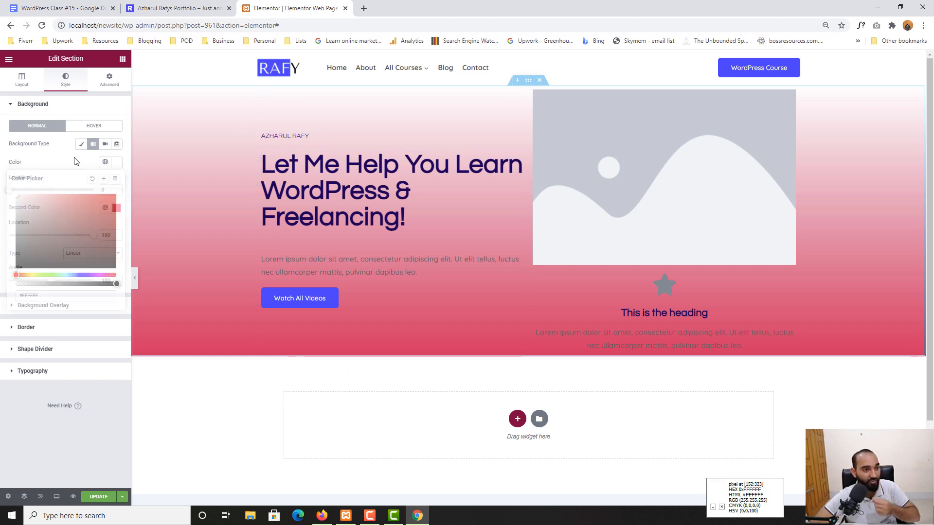
Sample the home page hero's background at its far edge, set the gradient's second color to #F3F8FC and lower the gradient angle.
{"action": "left_click", "coordinate": [166, 7]}
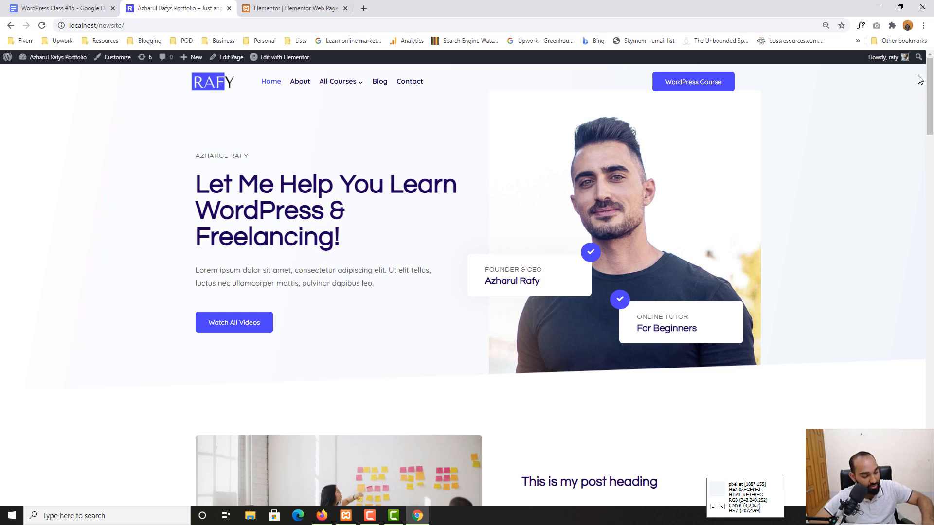
{"action": "left_click", "coordinate": [311, 9]}
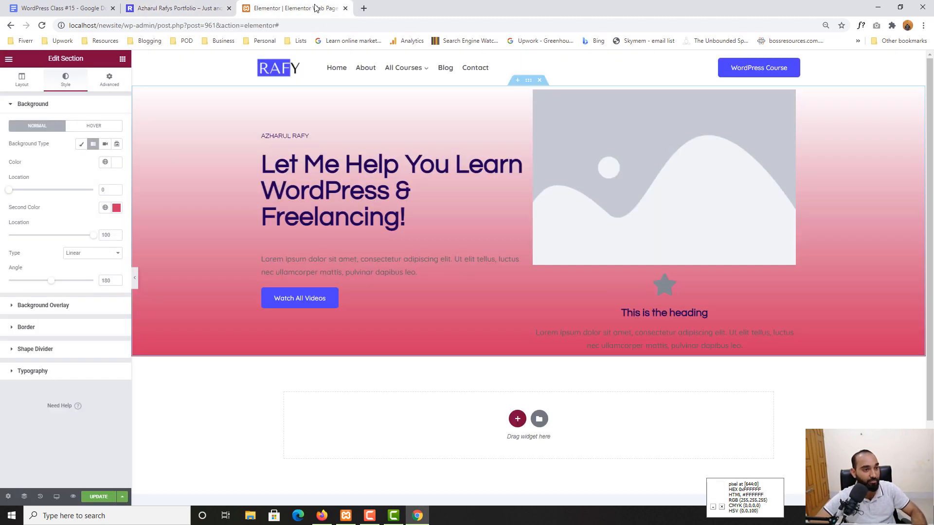
{"action": "left_click", "coordinate": [117, 208]}
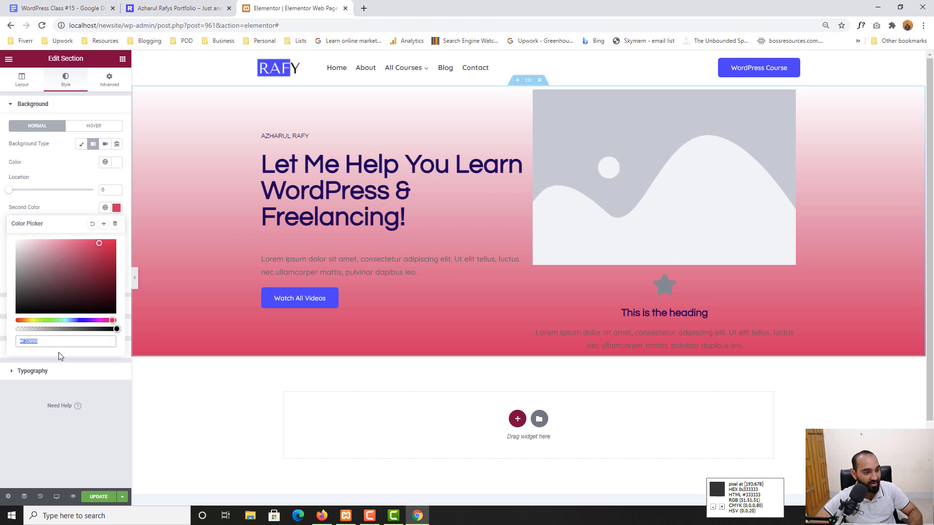
{"action": "double_click", "coordinate": [30, 341]}
{"action": "type", "text": "#F3F5FC"}
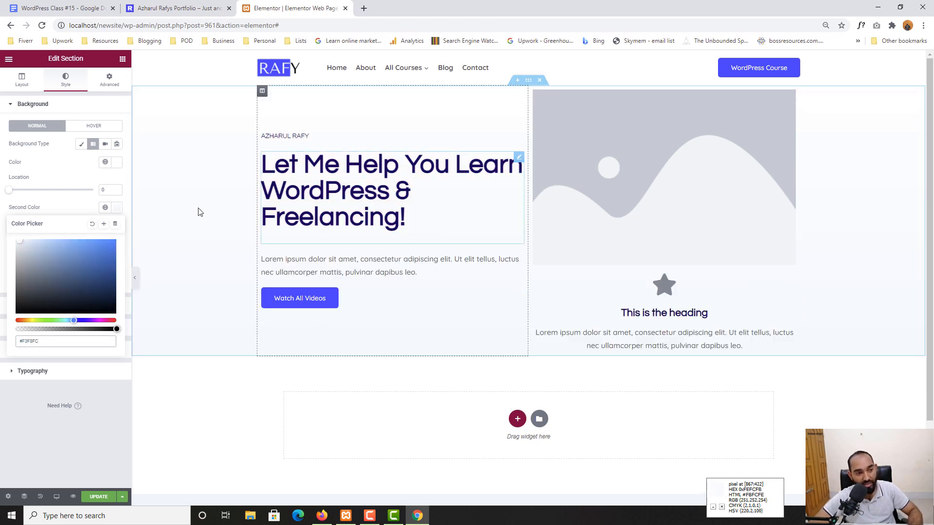
{"action": "left_click", "coordinate": [94, 202]}
{"action": "mouse_move", "coordinate": [58, 281]}
{"action": "left_mouse_down"}
{"action": "mouse_move", "coordinate": [10, 278]}
{"action": "mouse_move", "coordinate": [43, 281]}
{"action": "left_mouse_up"}
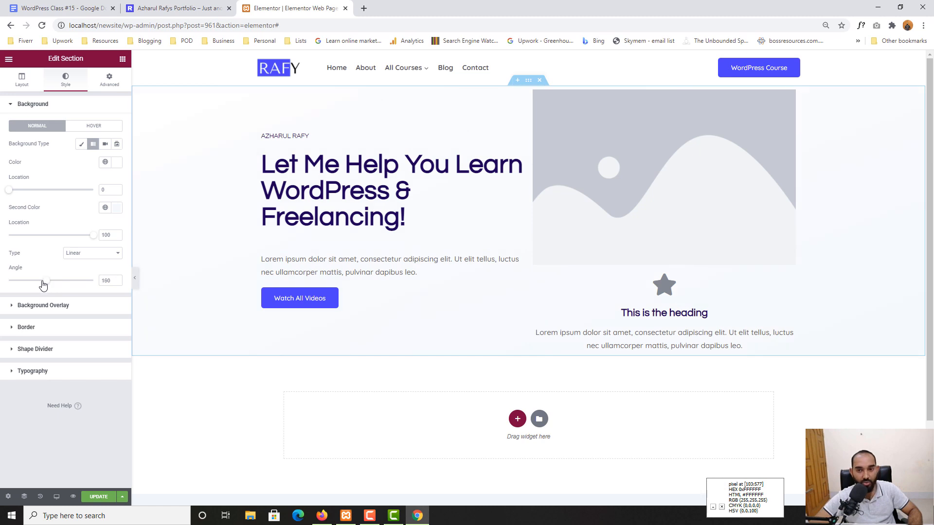
Darken the gradient's second color to #CFDBE5 and compare the section's background with the home page hero.
{"action": "left_click", "coordinate": [117, 208]}
{"action": "left_click_drag", "start_coordinate": [30, 247], "coordinate": [26, 247]}
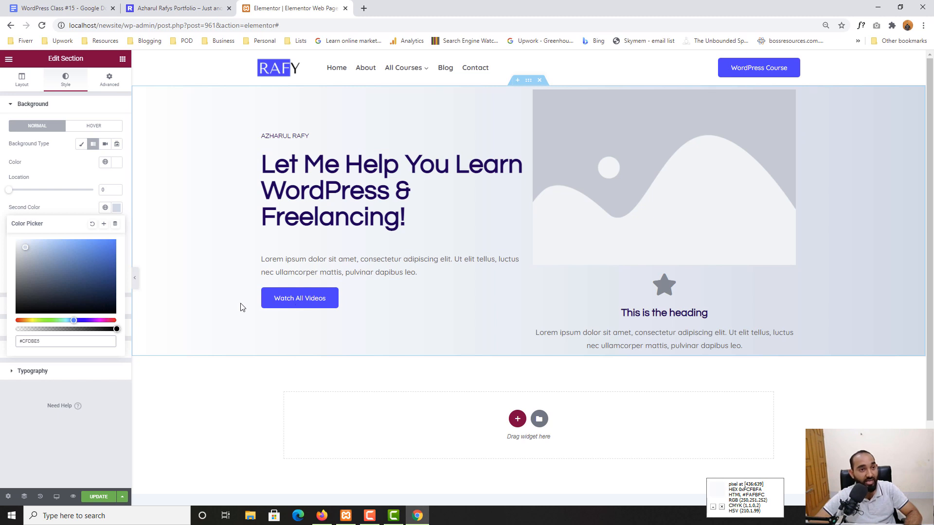
{"action": "left_click", "coordinate": [170, 4]}
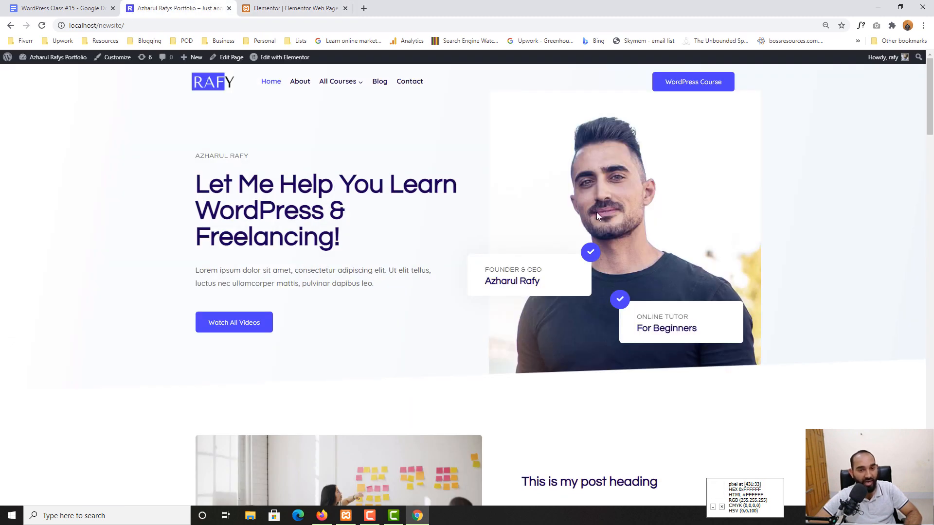
{"action": "left_click", "coordinate": [295, 8]}
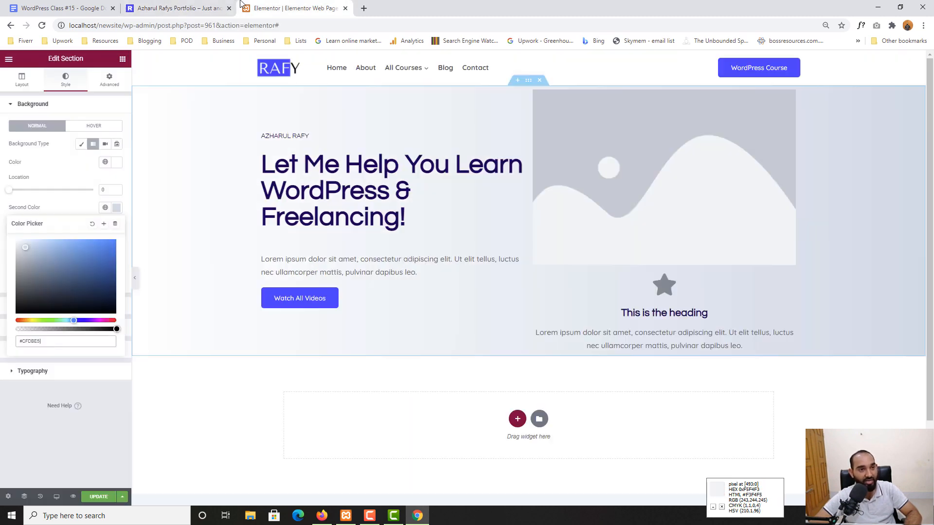
Replace the placeholder image in the hero's second column with rafy.png from the media library.
{"action": "left_click", "coordinate": [661, 158]}
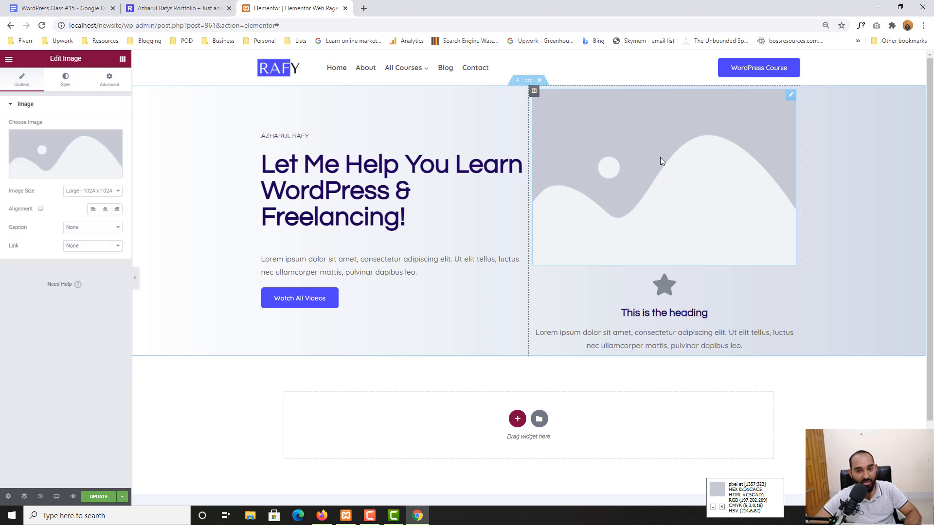
{"action": "left_click", "coordinate": [38, 175]}
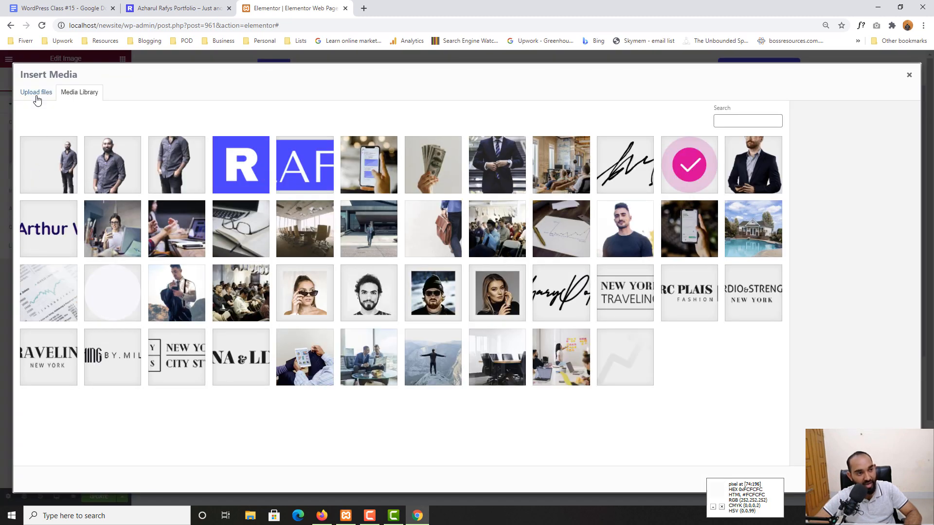
{"action": "left_click", "coordinate": [38, 98]}
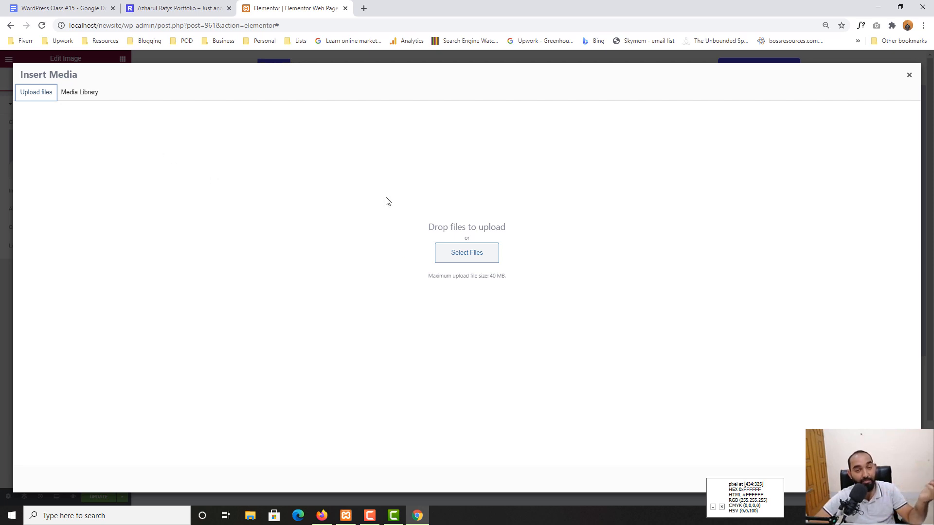
{"action": "left_click", "coordinate": [79, 94]}
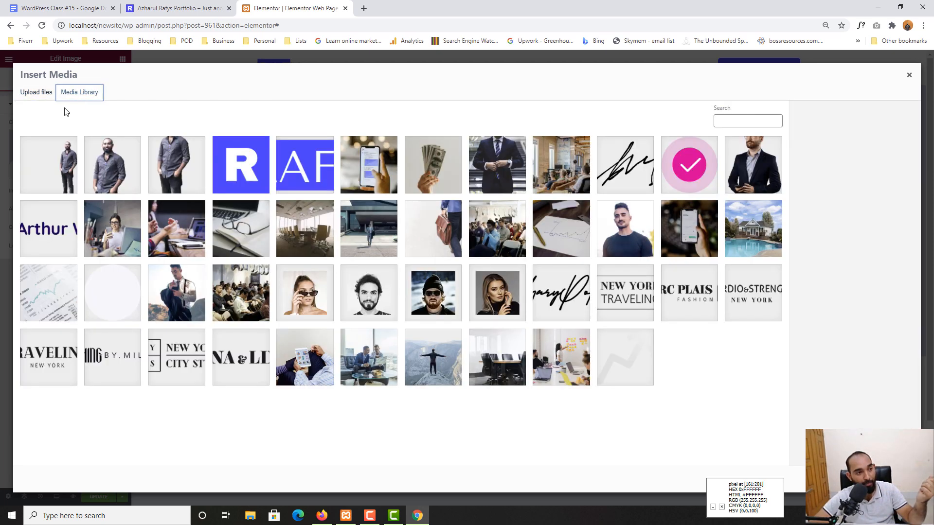
{"action": "left_click", "coordinate": [120, 174]}
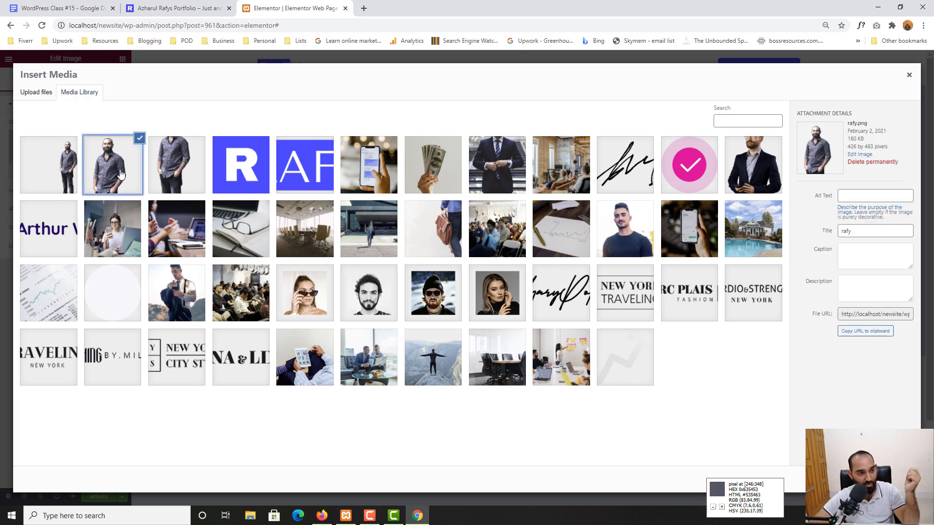
{"action": "left_click", "coordinate": [36, 93]}
{"action": "left_click", "coordinate": [80, 94]}
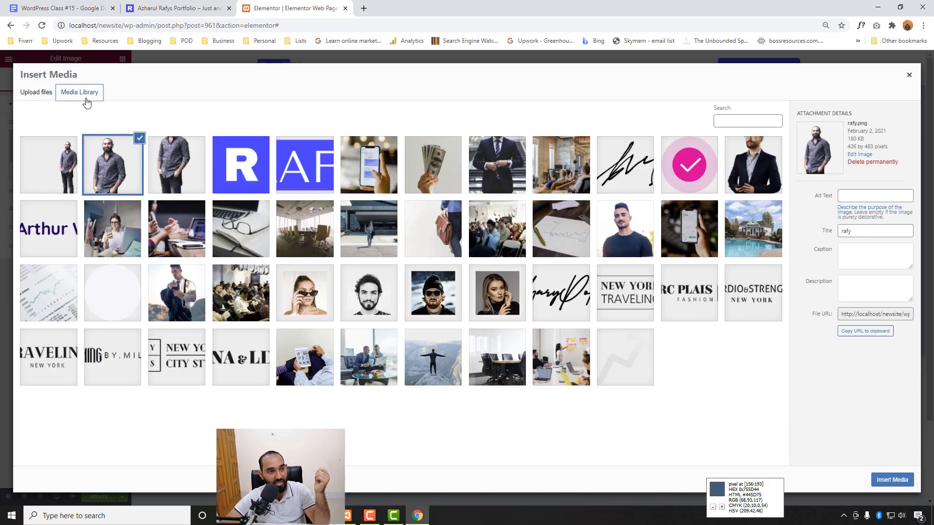
{"action": "left_click", "coordinate": [892, 480]}
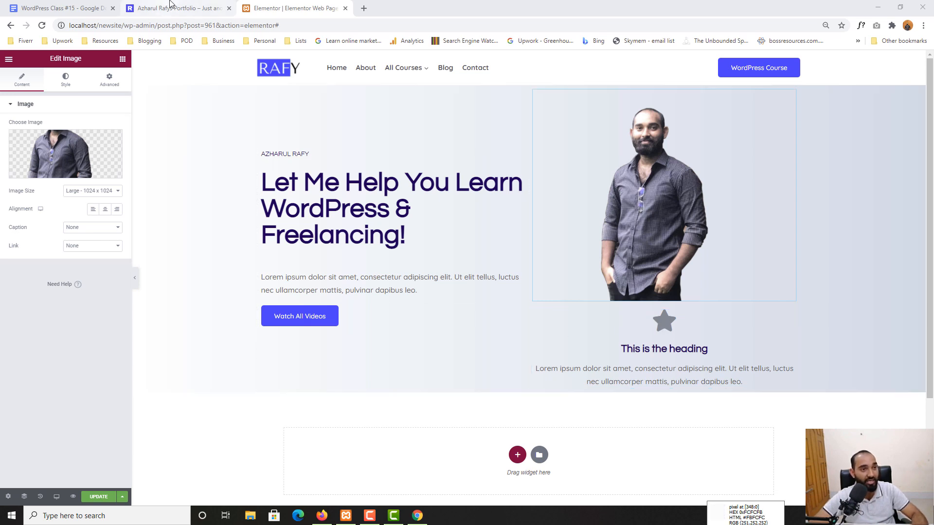
Check the Founder & CEO card on the home page hero and open the icon box below the new page's image for editing.
{"action": "left_click", "coordinate": [194, 8]}
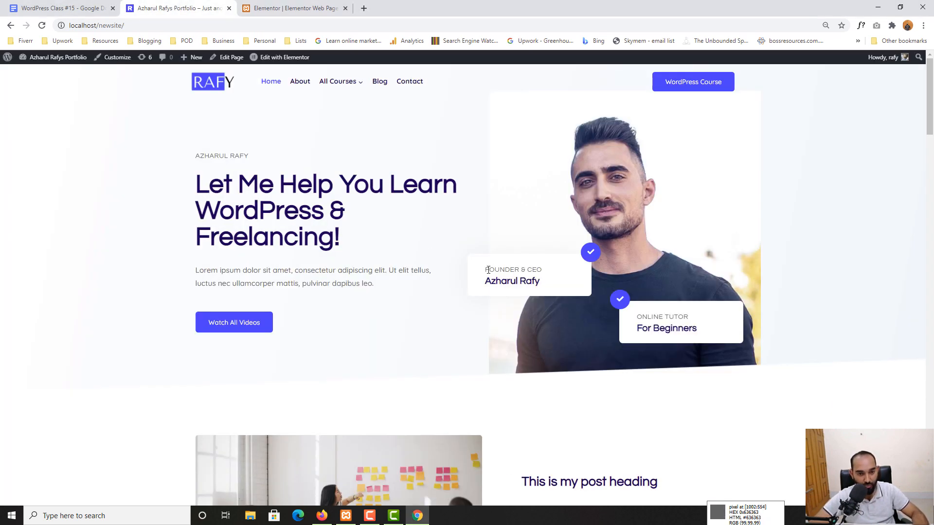
{"action": "left_click_drag", "start_coordinate": [485, 269], "coordinate": [535, 287]}
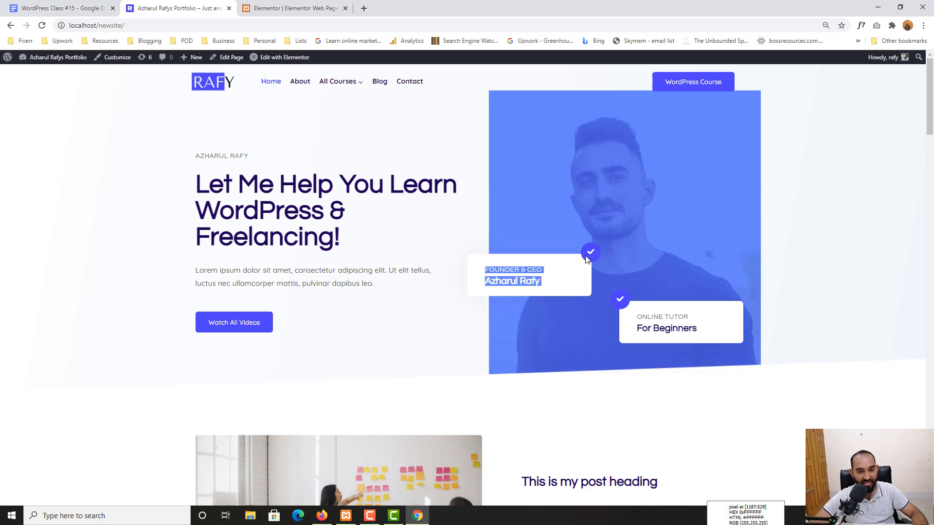
{"action": "left_click", "coordinate": [546, 283]}
{"action": "left_click", "coordinate": [287, 9]}
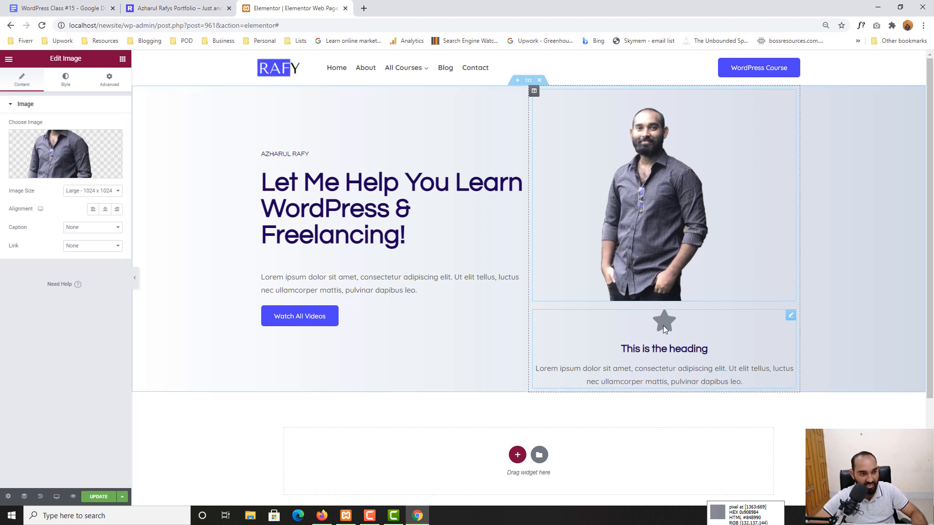
{"action": "left_click", "coordinate": [663, 325]}
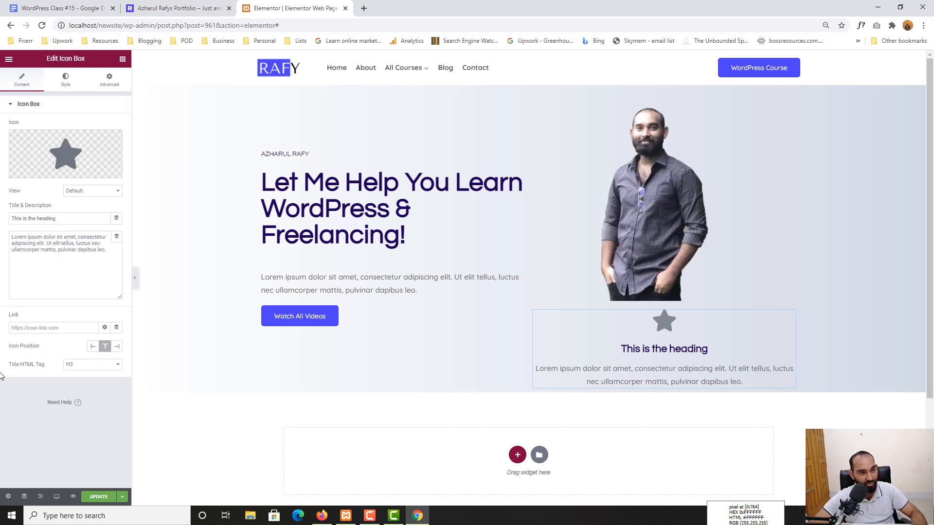
{"action": "mouse_move", "coordinate": [63, 175]}
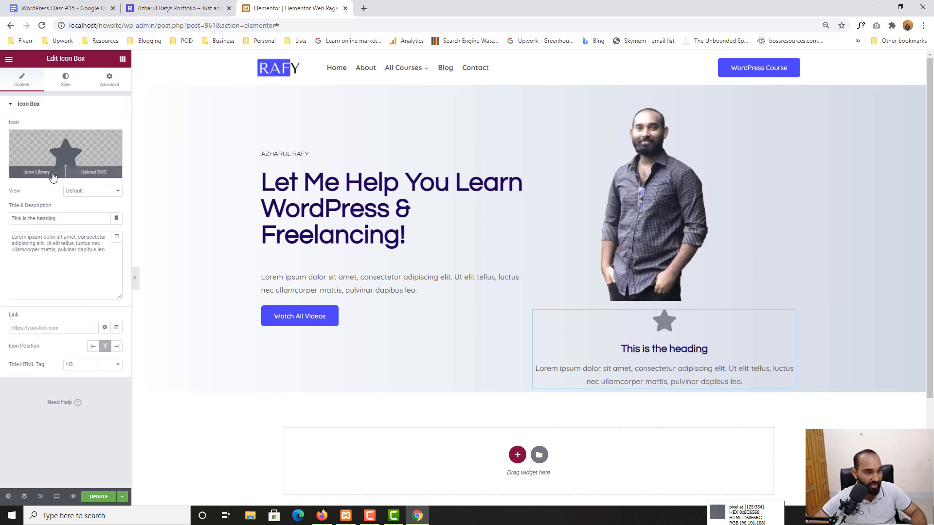
{"action": "left_click", "coordinate": [90, 150]}
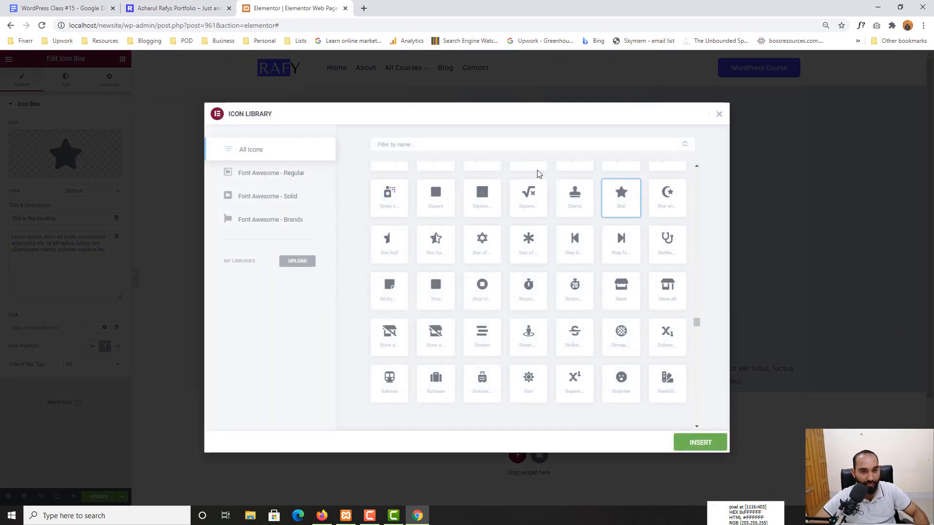
{"action": "left_click", "coordinate": [534, 145]}
{"action": "left_click", "coordinate": [136, 230]}
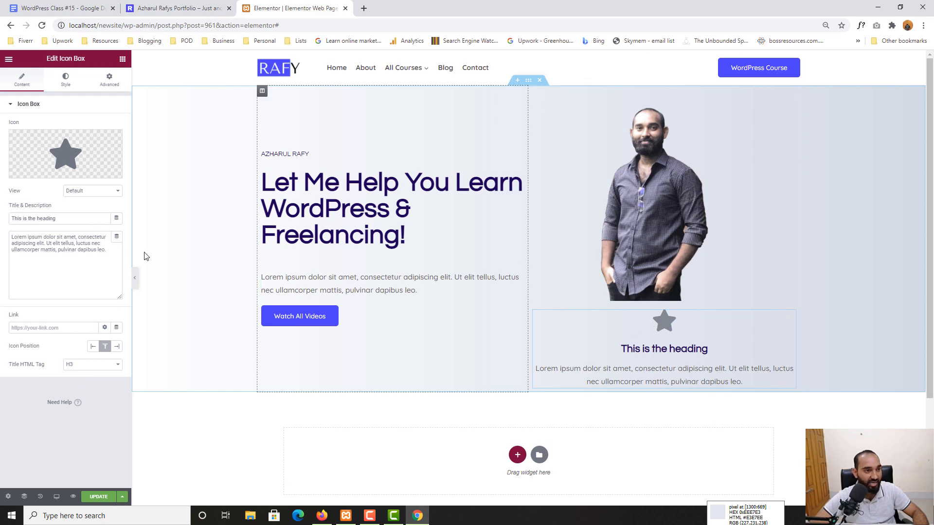
Match the home page card by searching the icon library for "check" and replacing the icon box's star with the solid circled check icon.
{"action": "left_click", "coordinate": [39, 172]}
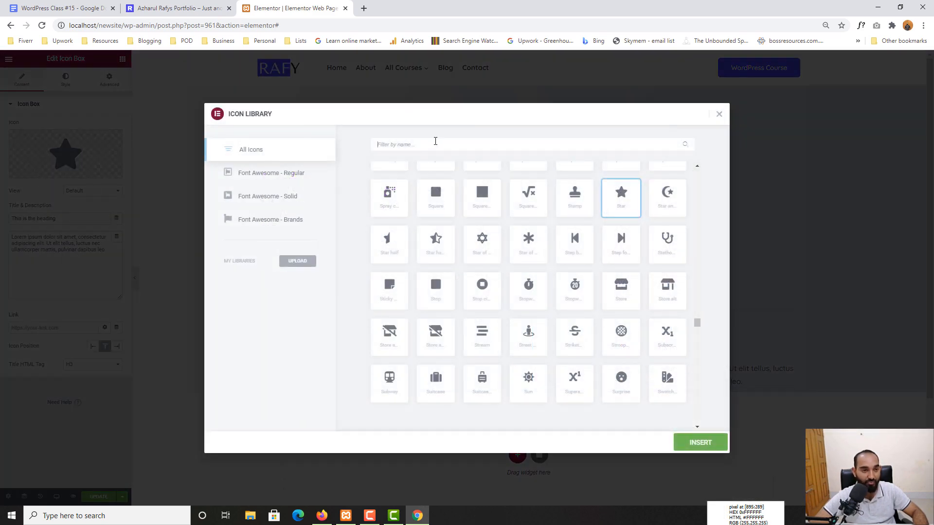
{"action": "left_click", "coordinate": [96, 7]}
{"action": "left_click", "coordinate": [165, 8]}
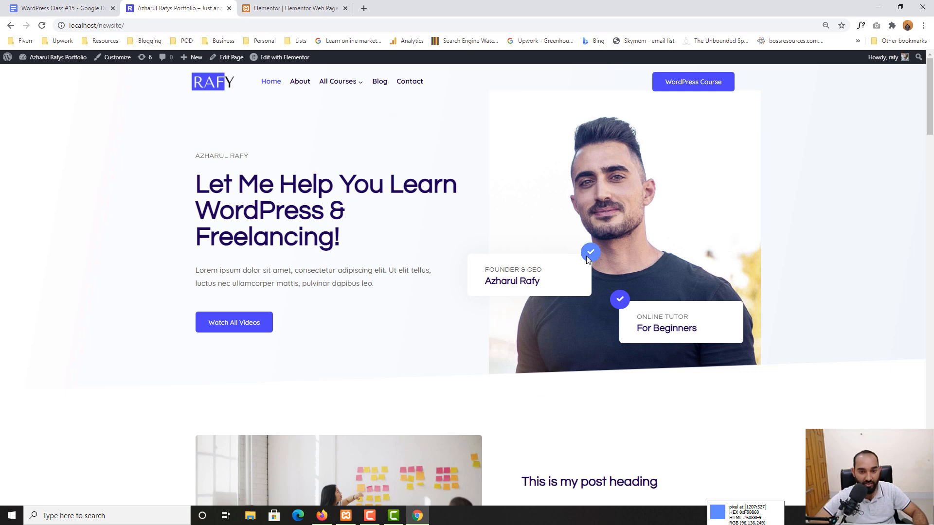
{"action": "key", "text": "ctrl+Tab"}
{"action": "type", "text": "ch"}
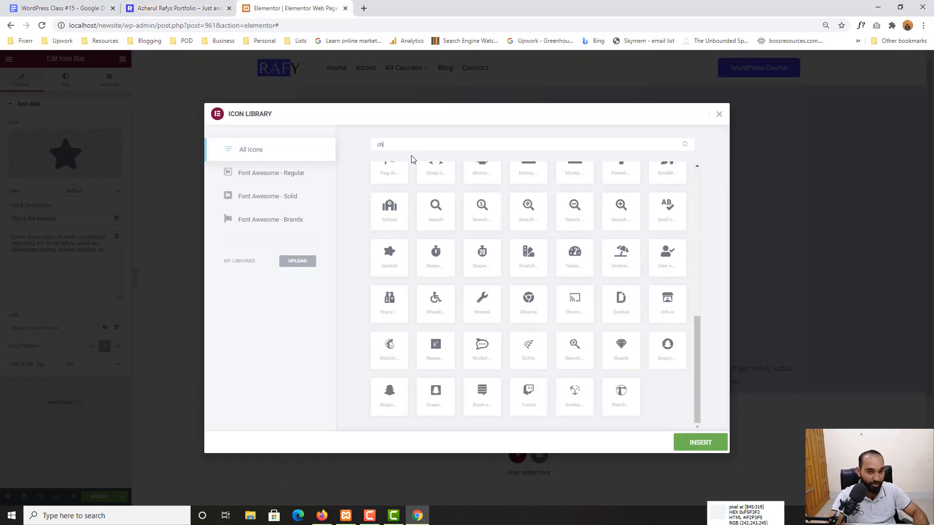
{"action": "type", "text": "eck"}
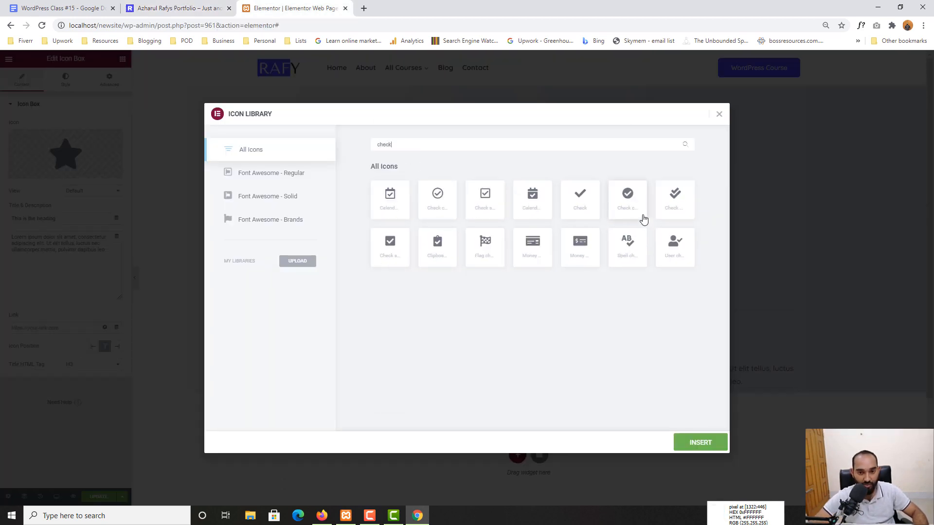
{"action": "left_click", "coordinate": [625, 204]}
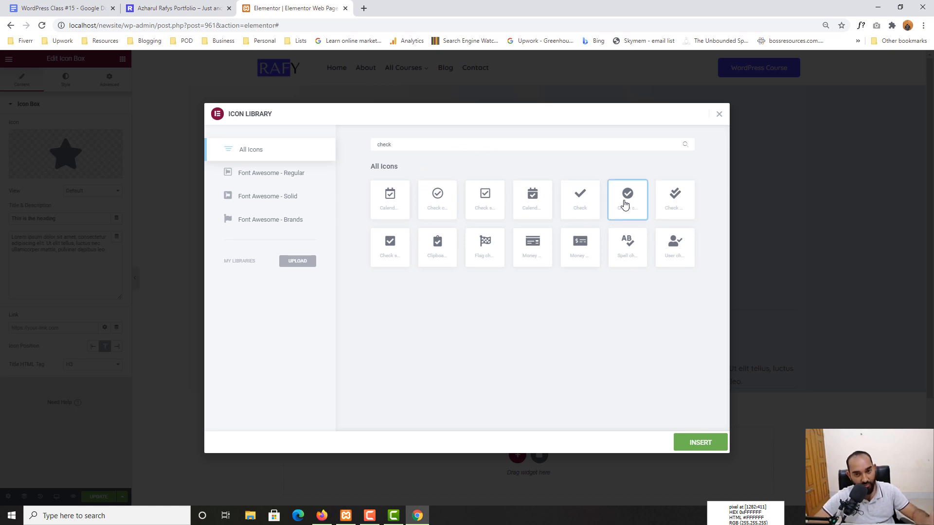
{"action": "left_click", "coordinate": [698, 443]}
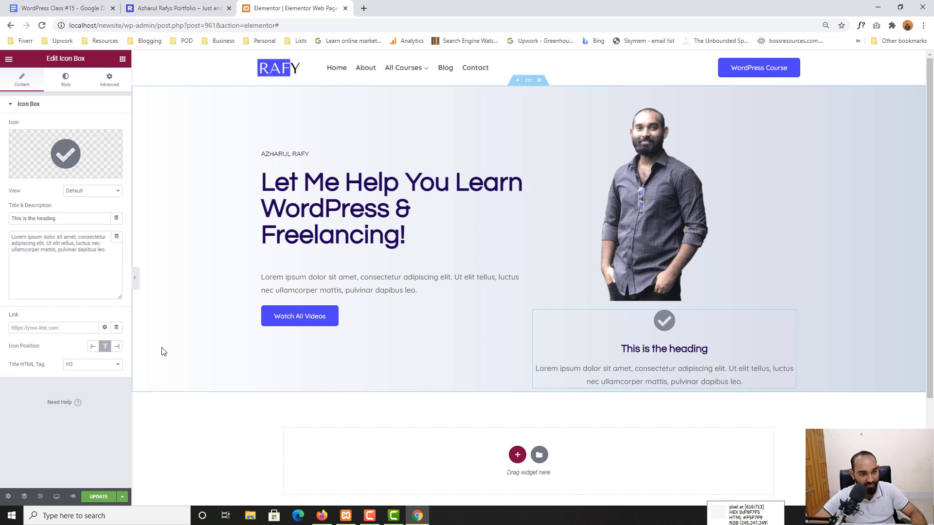
Set the icon box's icon position to right and compare it with the Founder & CEO card on the home page.
{"action": "left_click", "coordinate": [117, 346]}
{"action": "left_click", "coordinate": [164, 15]}
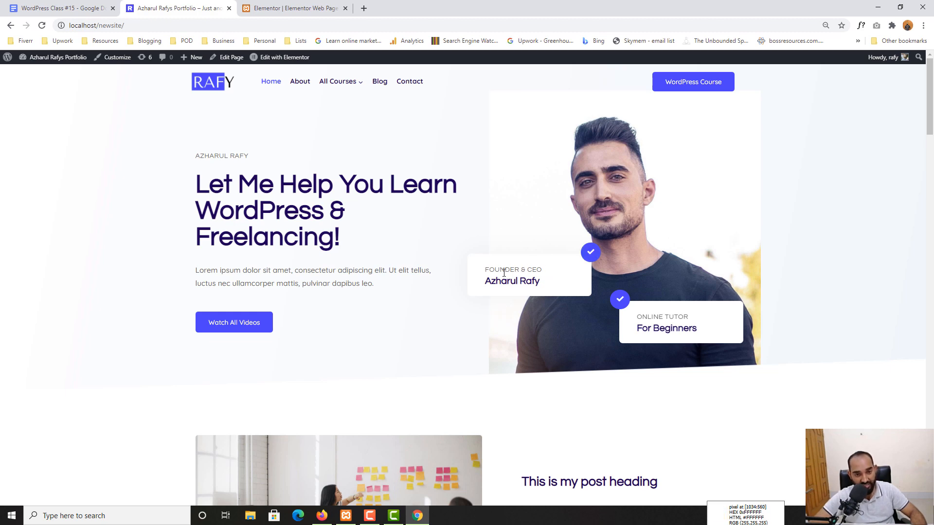
{"action": "left_click_drag", "start_coordinate": [504, 273], "coordinate": [540, 283]}
{"action": "left_click", "coordinate": [290, 8]}
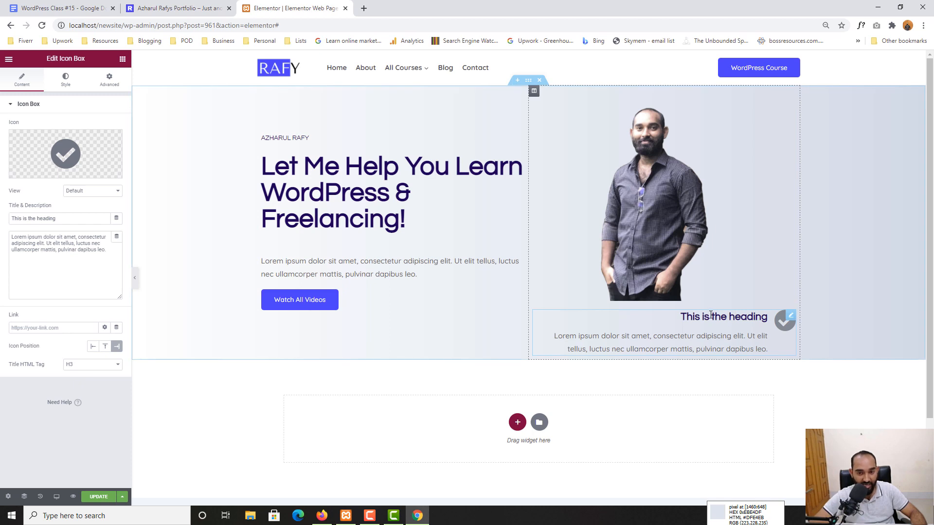
Set the icon box's title to "FOUNDER & CEO" and replace its description with the founder's full name.
{"action": "left_click", "coordinate": [714, 316]}
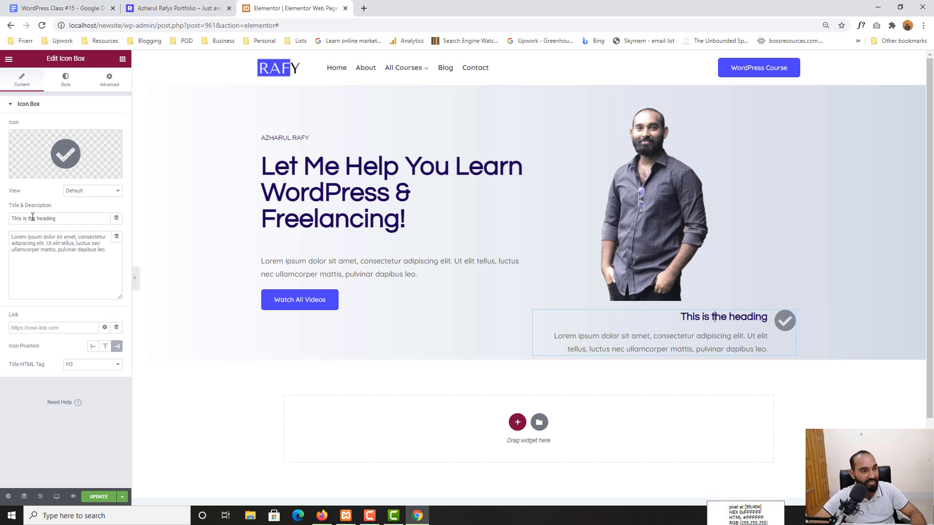
{"action": "left_click_drag", "start_coordinate": [64, 219], "coordinate": [4, 222]}
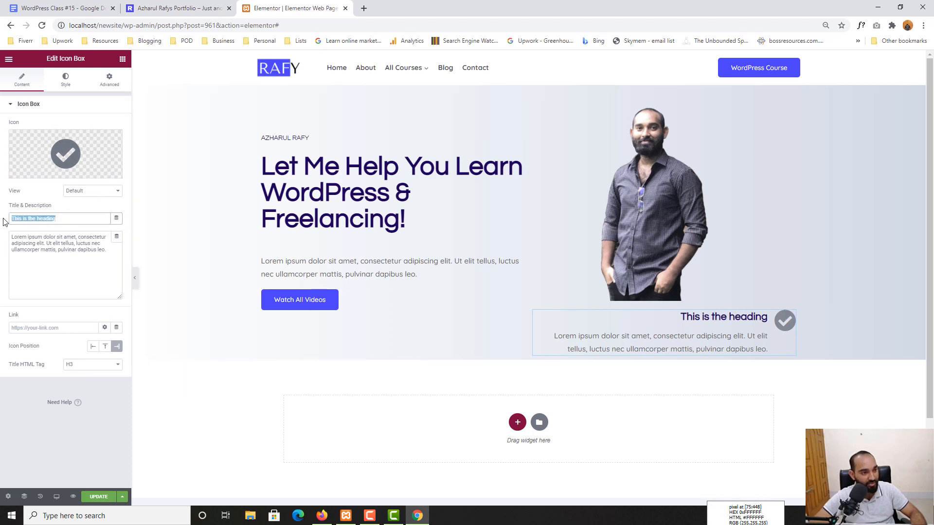
{"action": "type", "text": "F"}
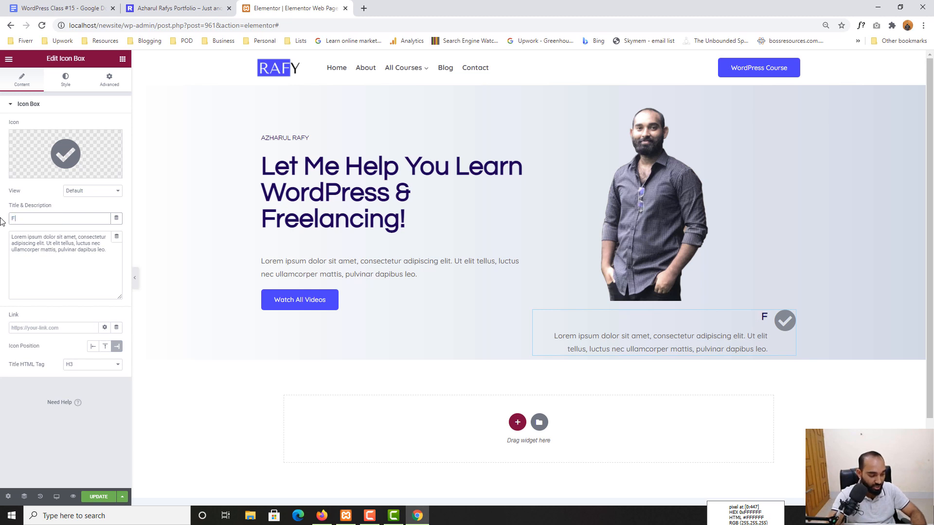
{"action": "type", "text": "OUNDER & CEO"}
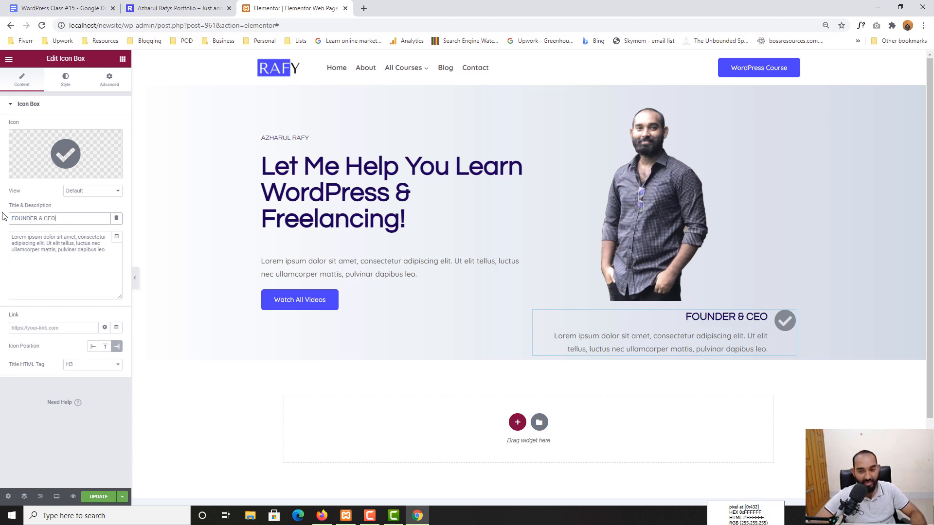
{"action": "left_click", "coordinate": [74, 256]}
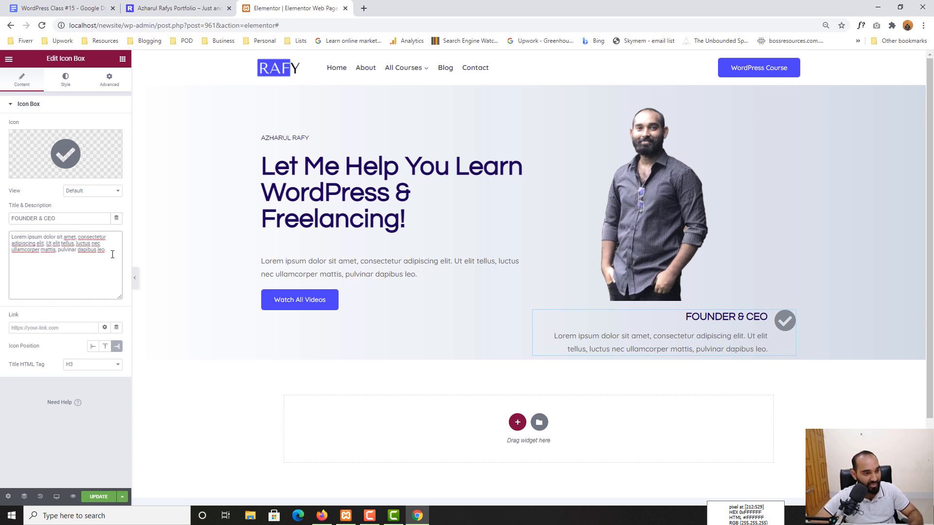
{"action": "left_click_drag", "start_coordinate": [112, 254], "coordinate": [6, 236]}
{"action": "type", "text": "A"}
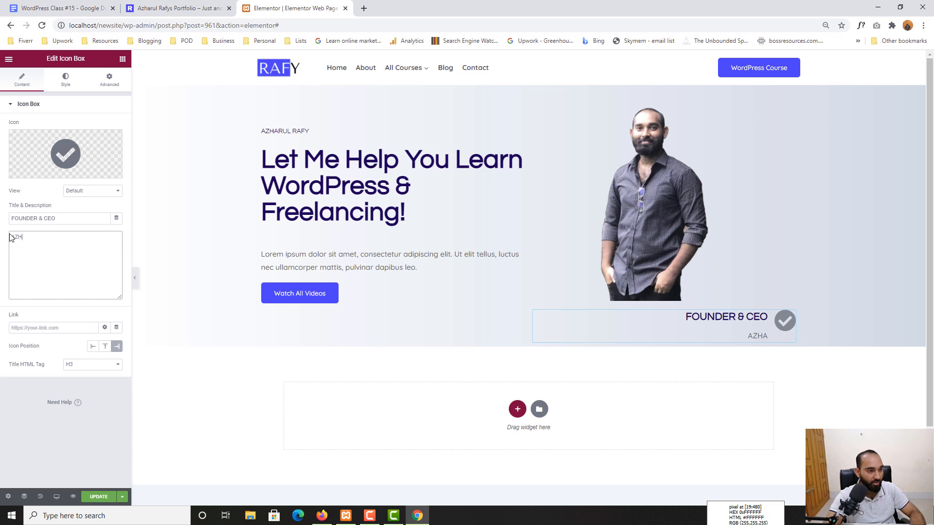
{"action": "type", "text": "zharul RA"}
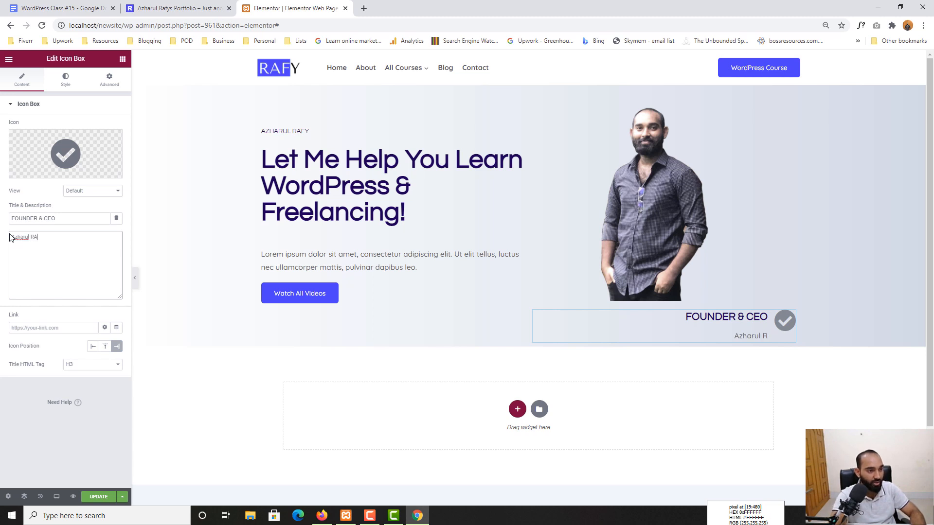
{"action": "type", "text": "FY"}
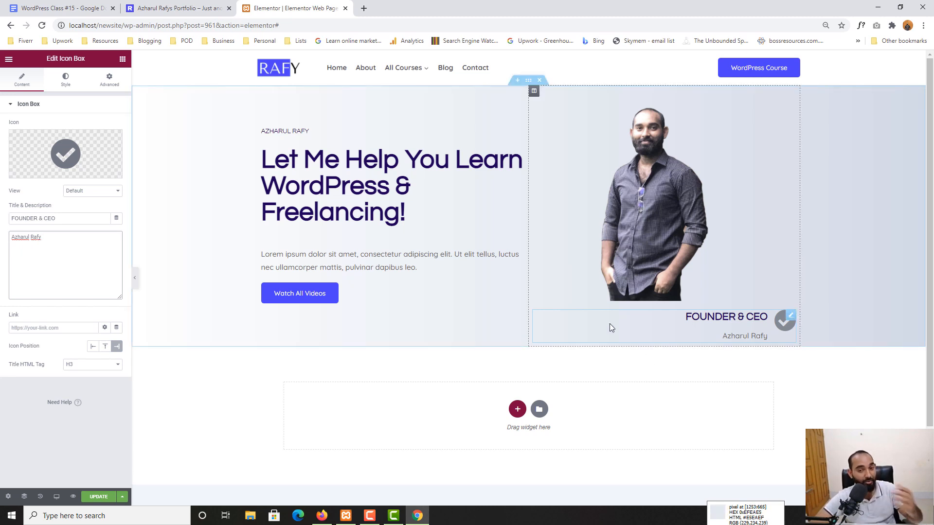
Set the check icon's primary color to the blue #1200FF.
{"action": "left_click", "coordinate": [68, 84]}
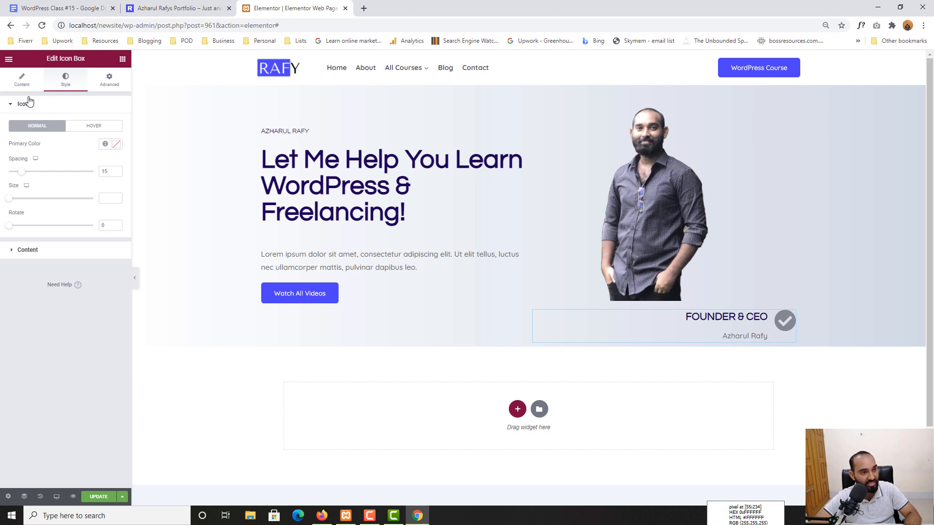
{"action": "left_click", "coordinate": [117, 144]}
{"action": "left_click", "coordinate": [55, 223]}
{"action": "left_click", "coordinate": [84, 256]}
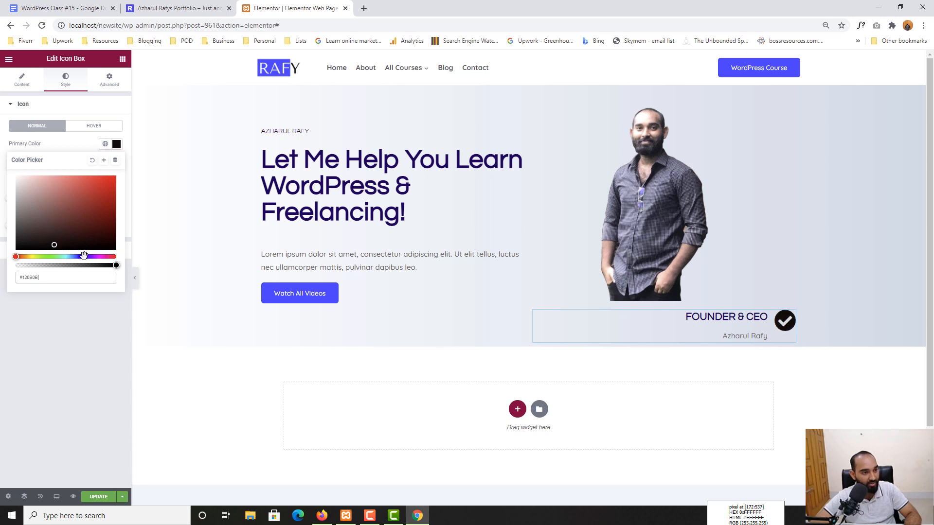
{"action": "left_click", "coordinate": [115, 184]}
{"action": "left_click_drag", "start_coordinate": [121, 185], "coordinate": [125, 175]}
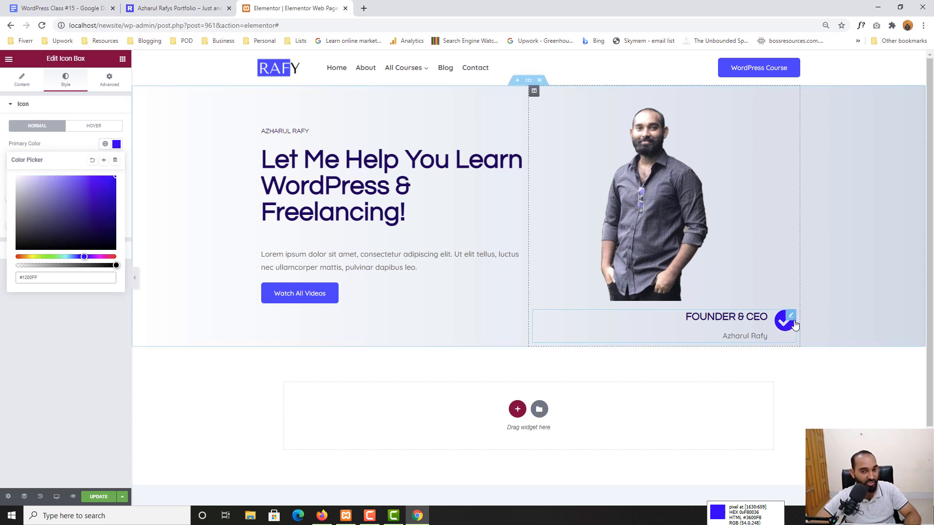
{"action": "left_click", "coordinate": [41, 382]}
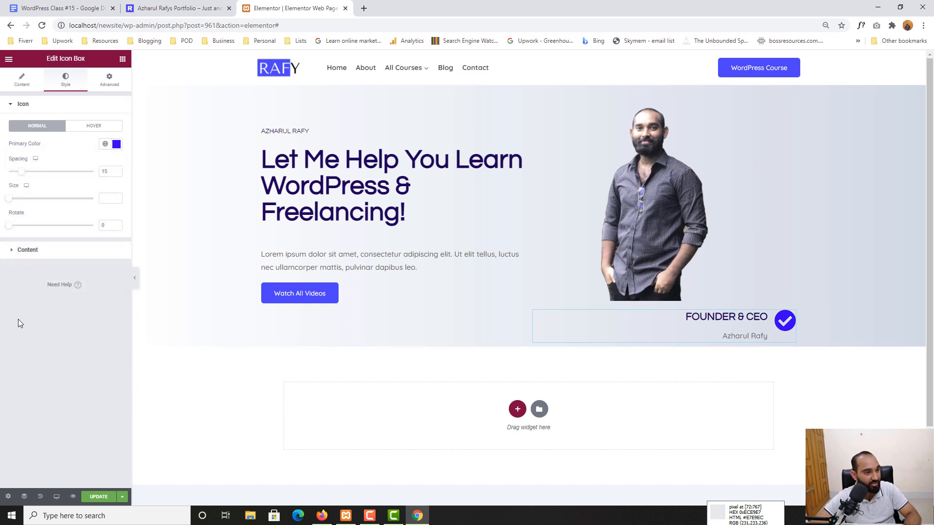
Set the check icon's spacing to 34 and its size to 29.
{"action": "left_click_drag", "start_coordinate": [21, 171], "coordinate": [11, 227]}
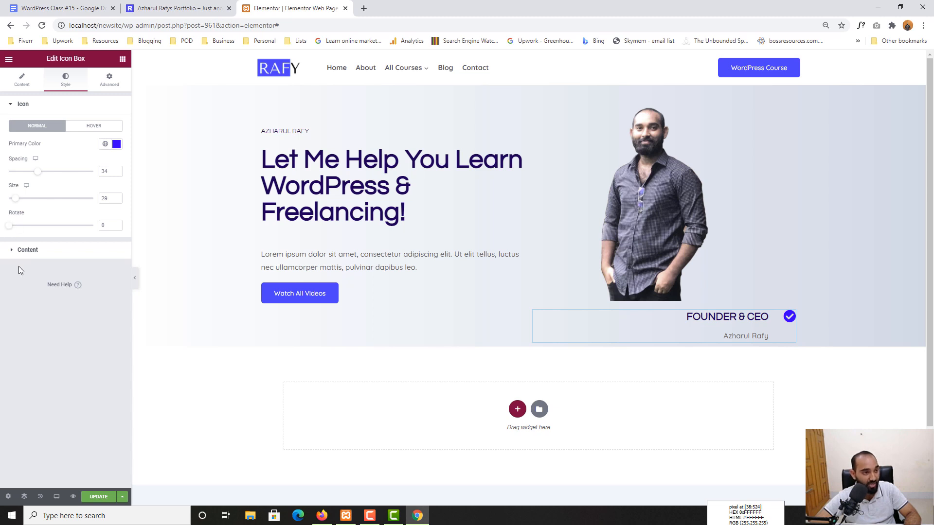
Left-align the icon box's content and set its title spacing to 0, checking the Founder & CEO card on the home page.
{"action": "left_click", "coordinate": [25, 250]}
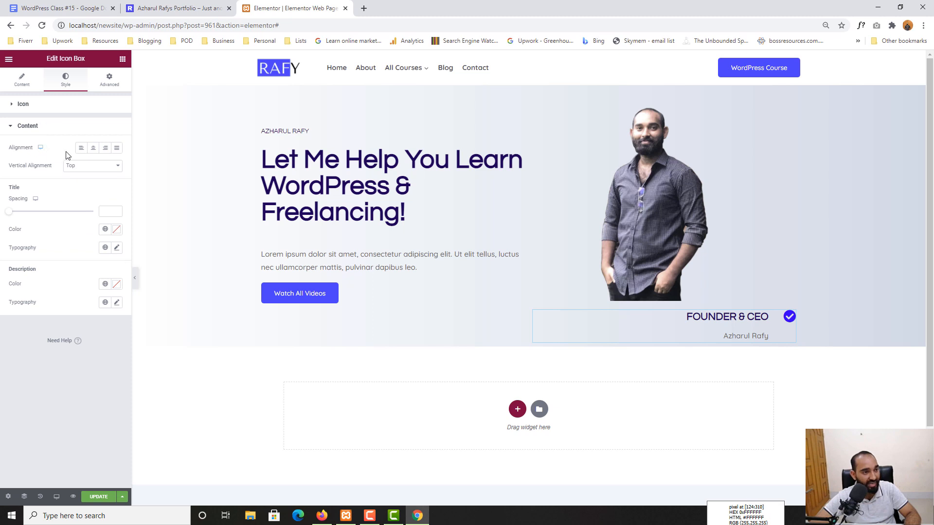
{"action": "left_click", "coordinate": [81, 151]}
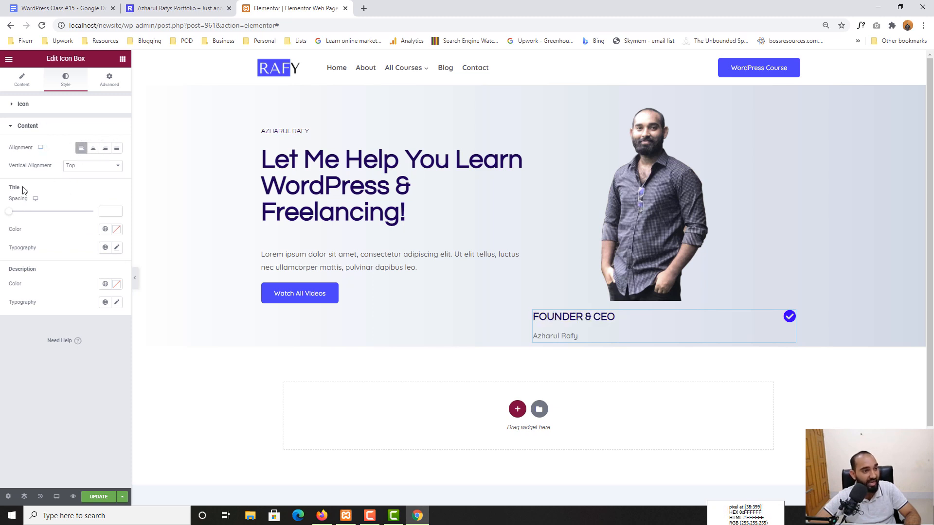
{"action": "left_click", "coordinate": [70, 3]}
{"action": "left_click", "coordinate": [165, 8]}
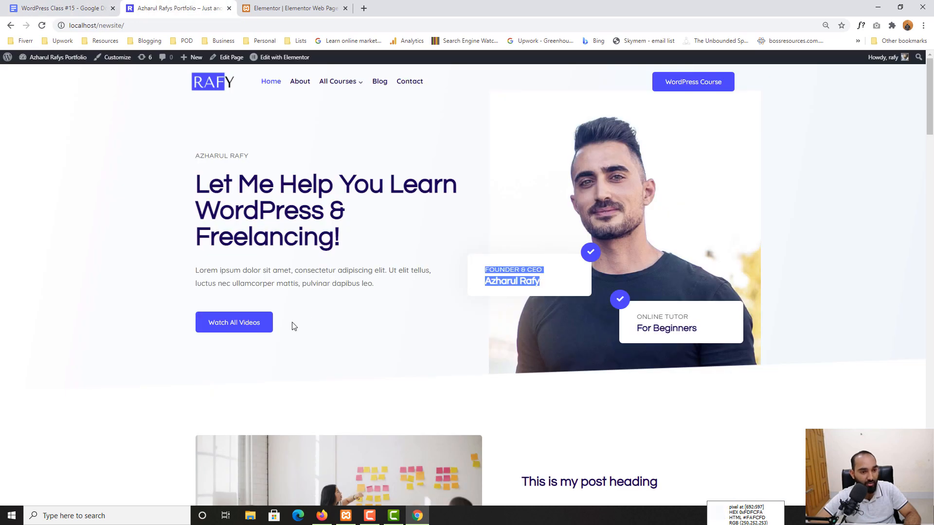
{"action": "left_click", "coordinate": [533, 287]}
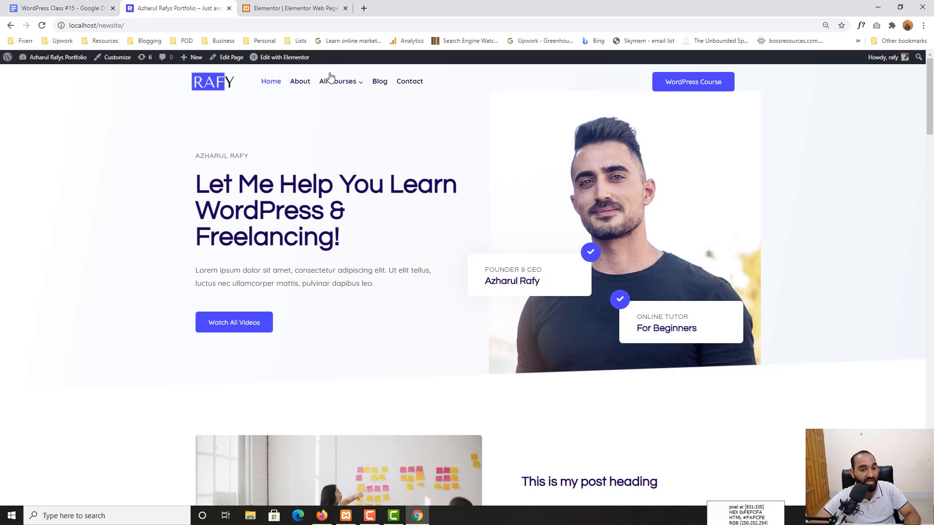
{"action": "left_click", "coordinate": [280, 6]}
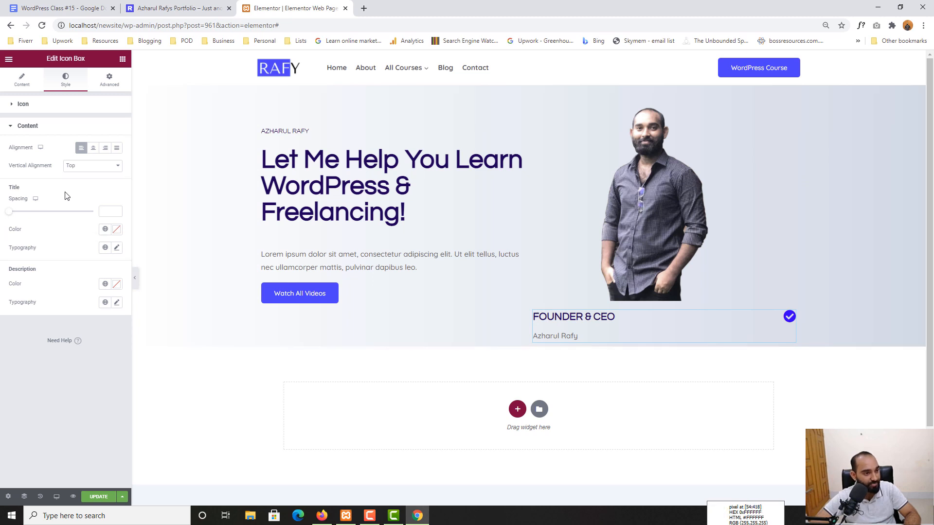
{"action": "left_click_drag", "start_coordinate": [10, 215], "coordinate": [7, 217]}
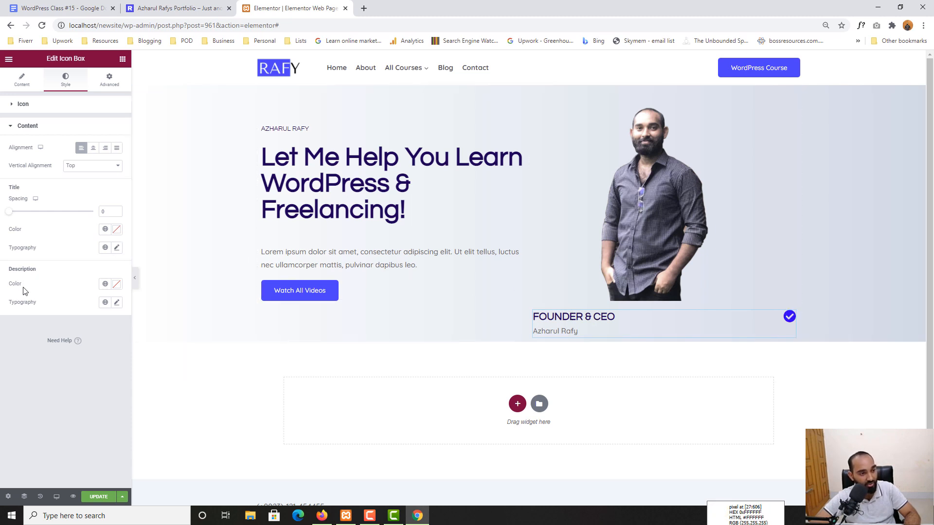
Compare the description with the home page card and set its typography to size 30 and weight 900.
{"action": "left_click_drag", "start_coordinate": [533, 332], "coordinate": [575, 333]}
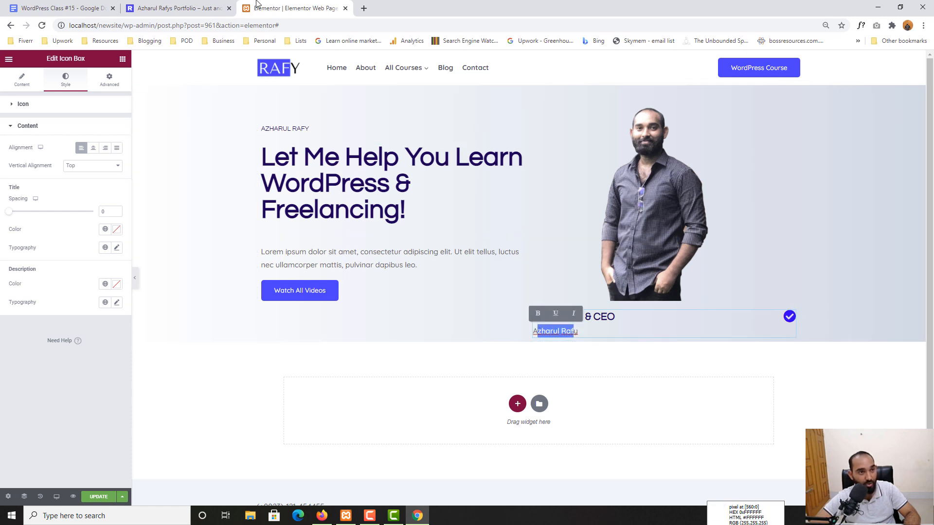
{"action": "left_click", "coordinate": [198, 8]}
{"action": "double_click", "coordinate": [649, 316]}
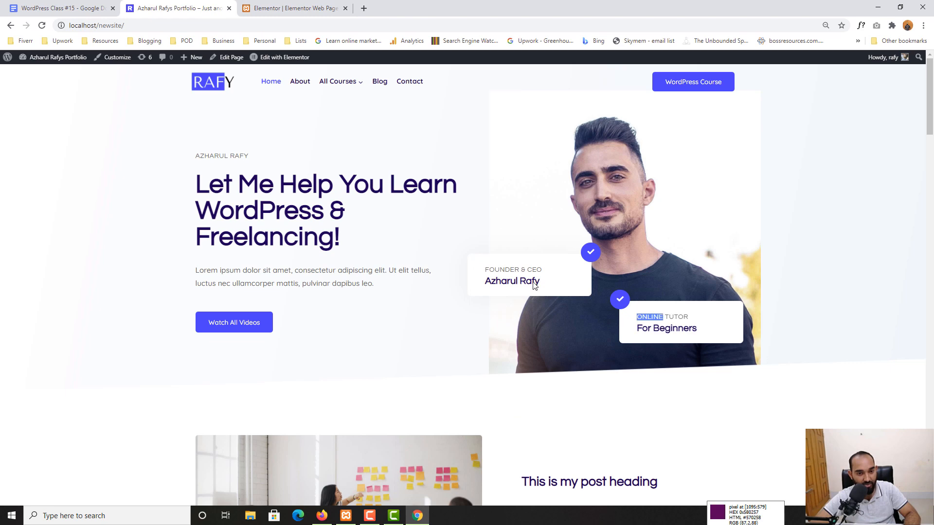
{"action": "left_click", "coordinate": [327, 7]}
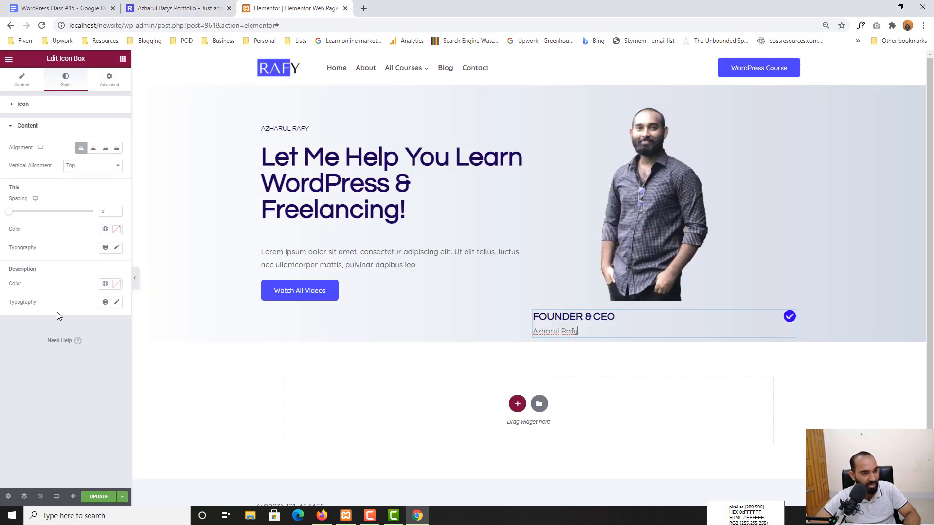
{"action": "left_click", "coordinate": [117, 303]}
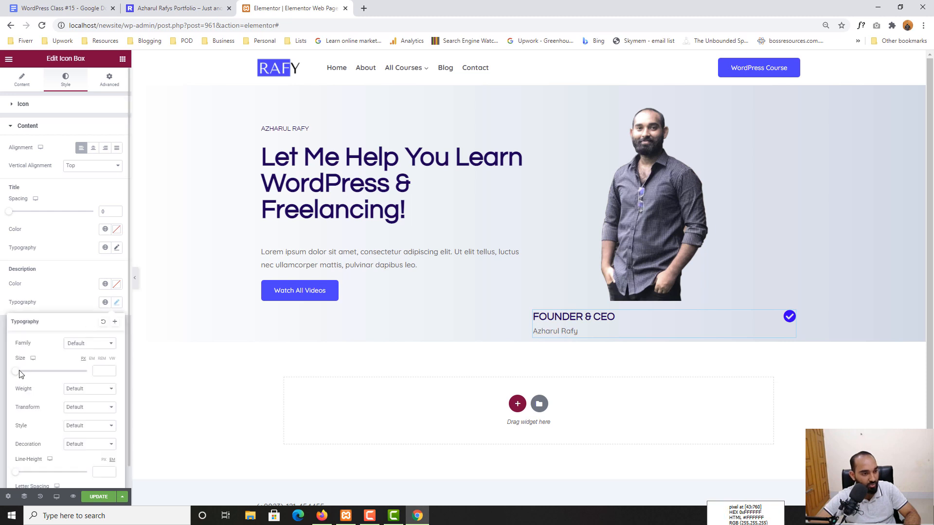
{"action": "left_click_drag", "start_coordinate": [17, 377], "coordinate": [27, 377]}
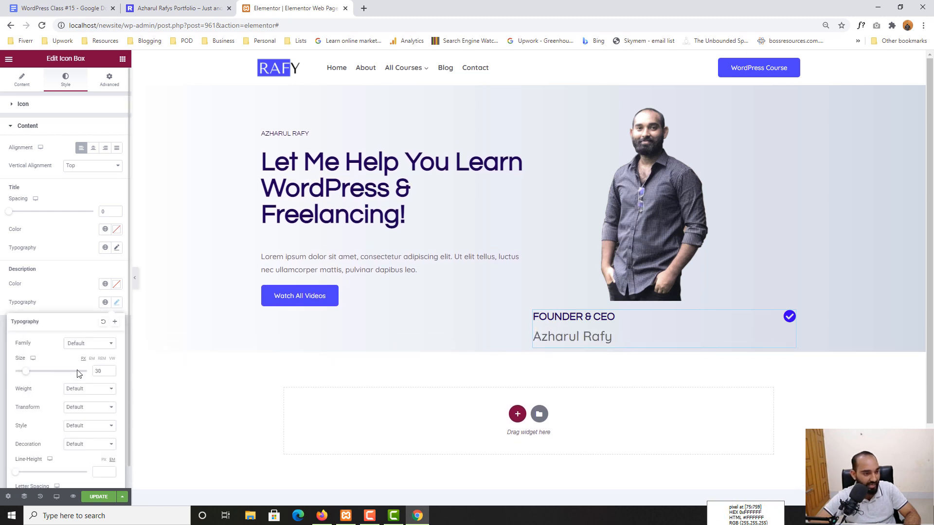
{"action": "left_click", "coordinate": [68, 389]}
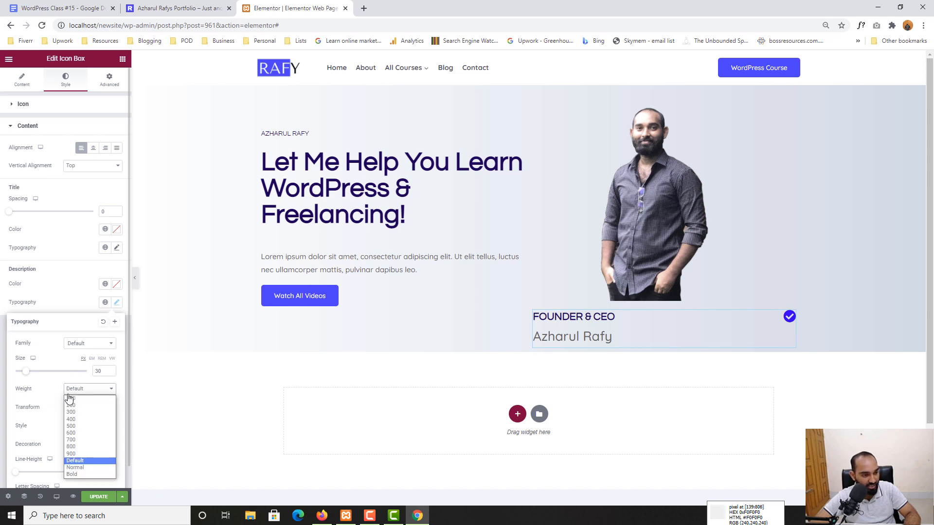
{"action": "left_click", "coordinate": [73, 455]}
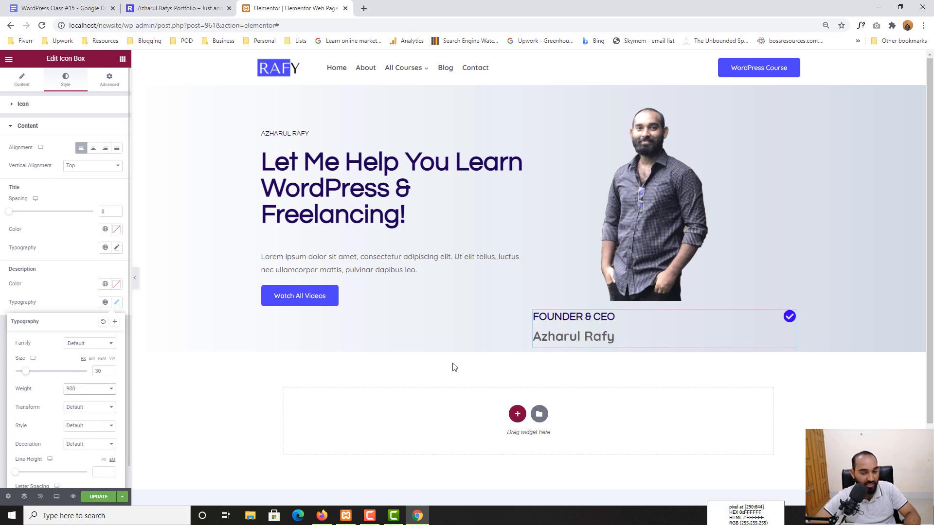
Set the icon box's description color to the near-black #050505.
{"action": "left_click", "coordinate": [117, 287]}
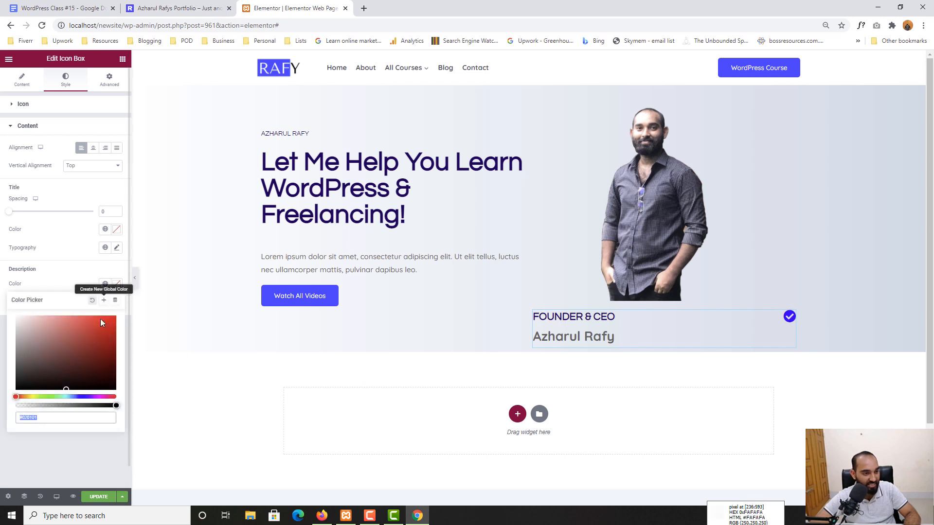
{"action": "left_click_drag", "start_coordinate": [71, 349], "coordinate": [21, 388]}
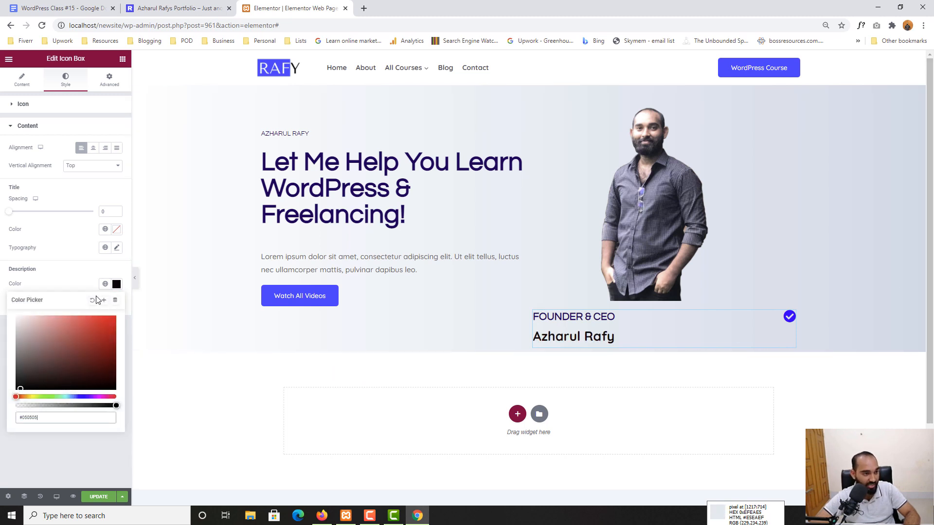
{"action": "left_click", "coordinate": [75, 276]}
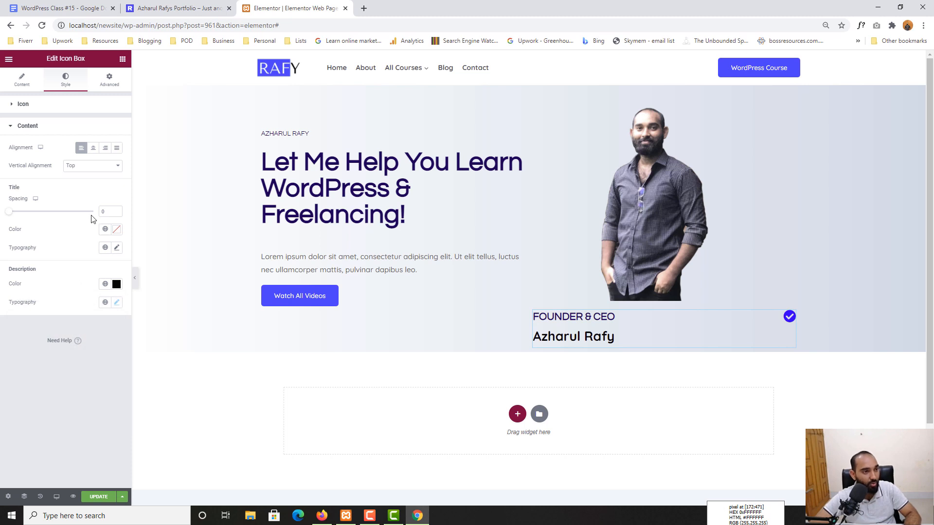
Give the icon box a custom width of 300 px.
{"action": "left_click", "coordinate": [104, 92]}
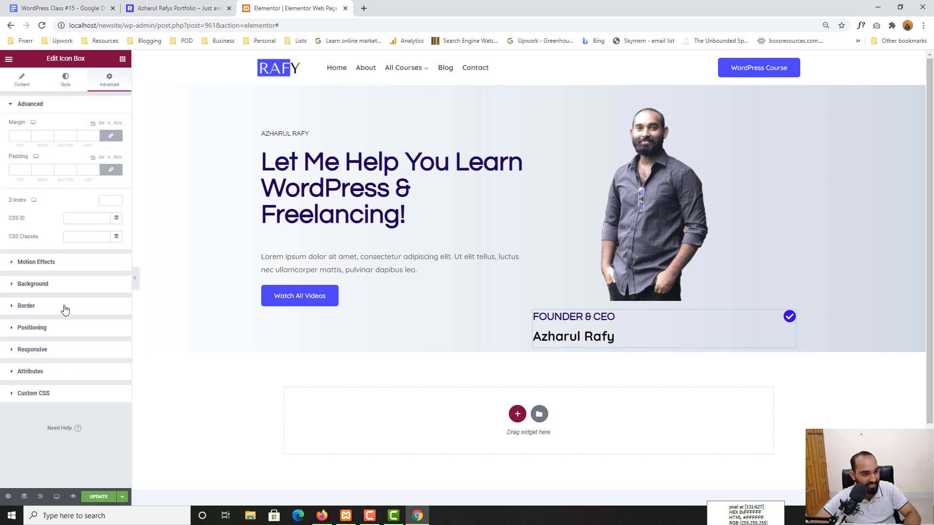
{"action": "left_click", "coordinate": [40, 330]}
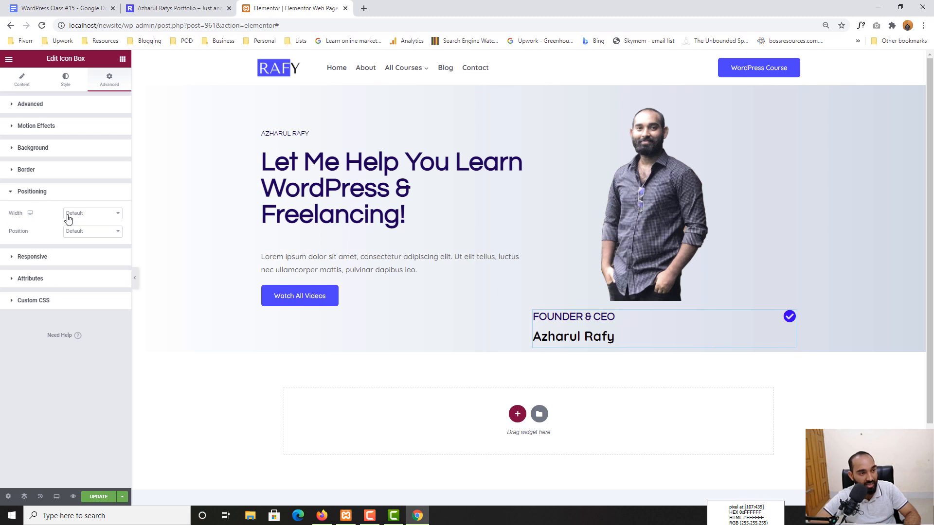
{"action": "left_click", "coordinate": [88, 216]}
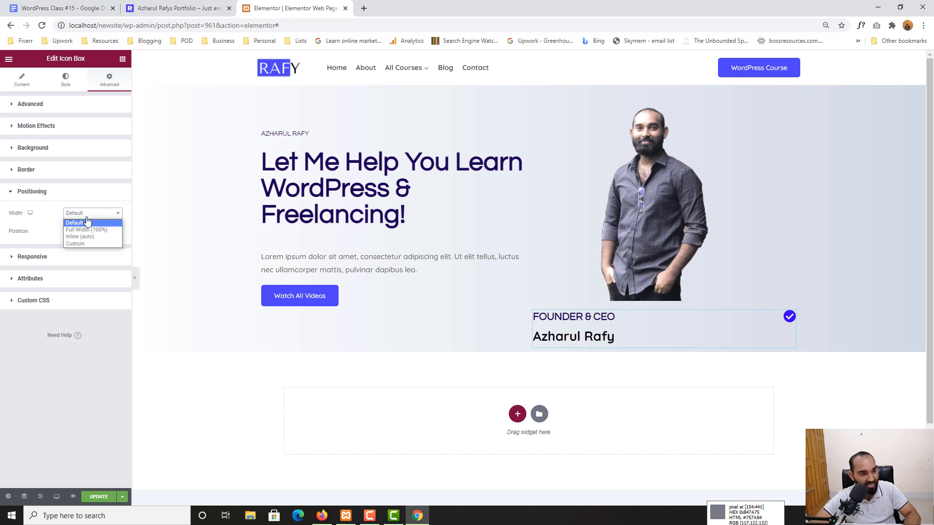
{"action": "left_click", "coordinate": [79, 244]}
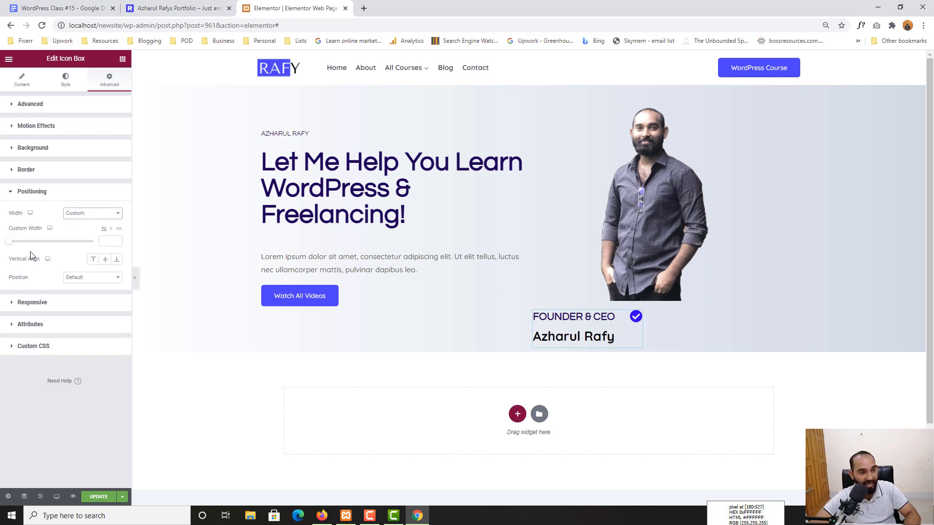
{"action": "left_click_drag", "start_coordinate": [8, 243], "coordinate": [33, 251]}
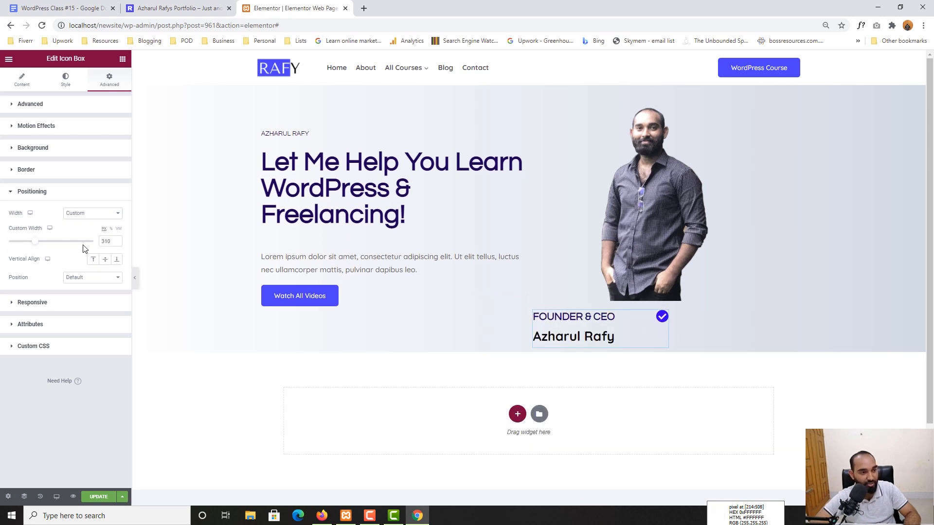
{"action": "double_click", "coordinate": [104, 242]}
{"action": "type", "text": "300"}
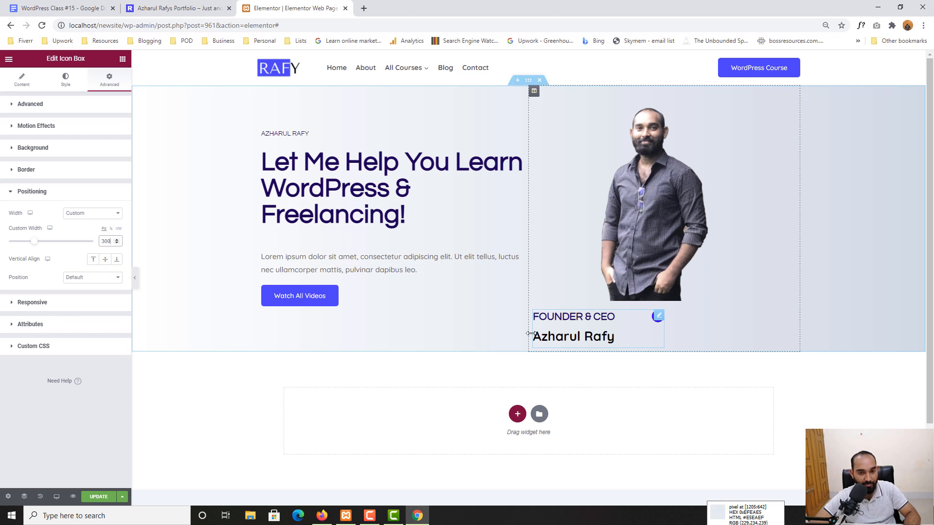
Give the icon box a classic background in white #FFFFFF.
{"action": "left_click", "coordinate": [33, 147]}
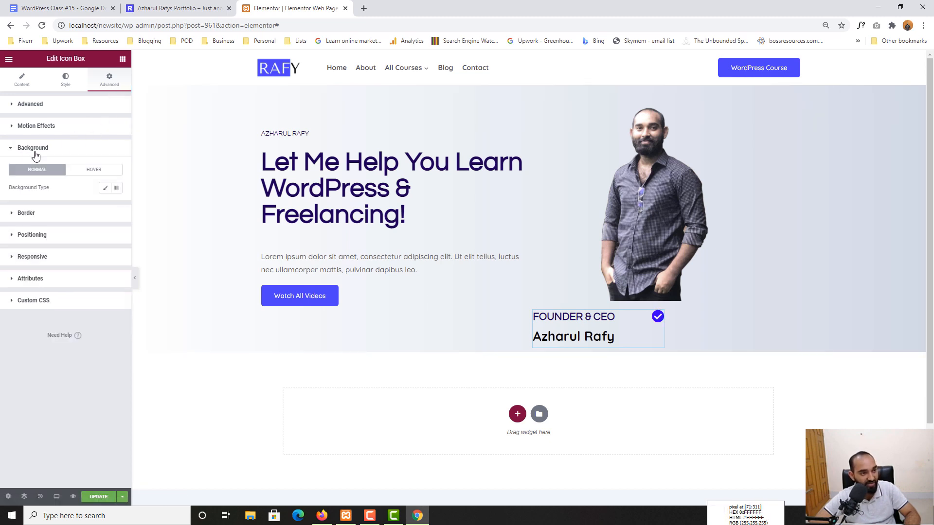
{"action": "left_click", "coordinate": [105, 191]}
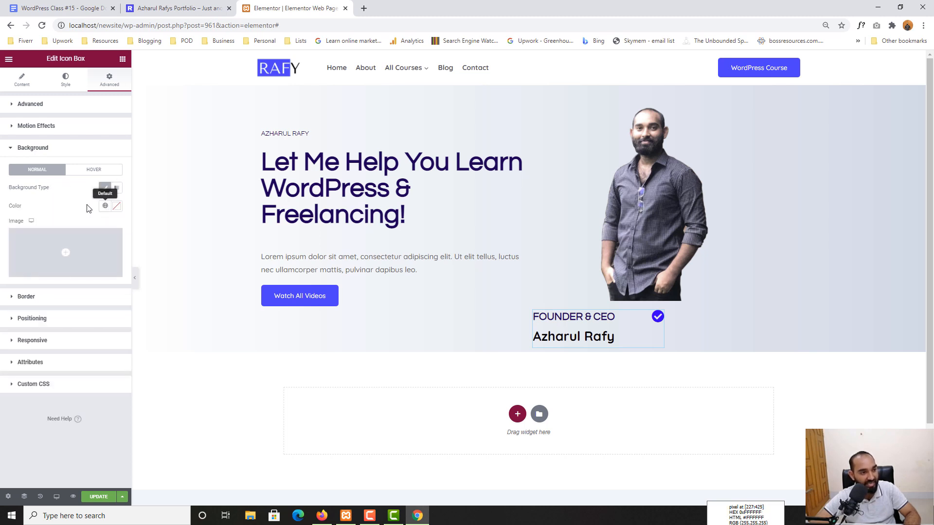
{"action": "left_click", "coordinate": [121, 209]}
{"action": "left_click_drag", "start_coordinate": [65, 254], "coordinate": [1, 238]}
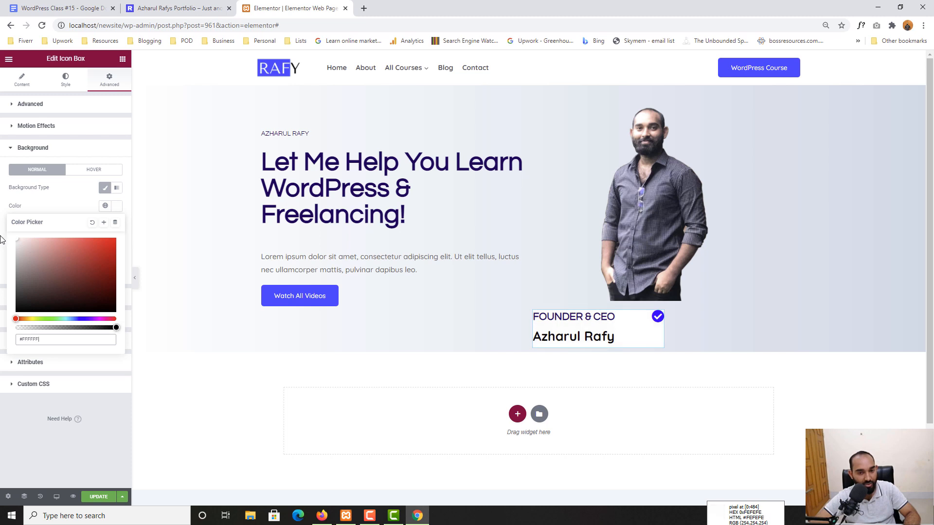
{"action": "left_click", "coordinate": [49, 192]}
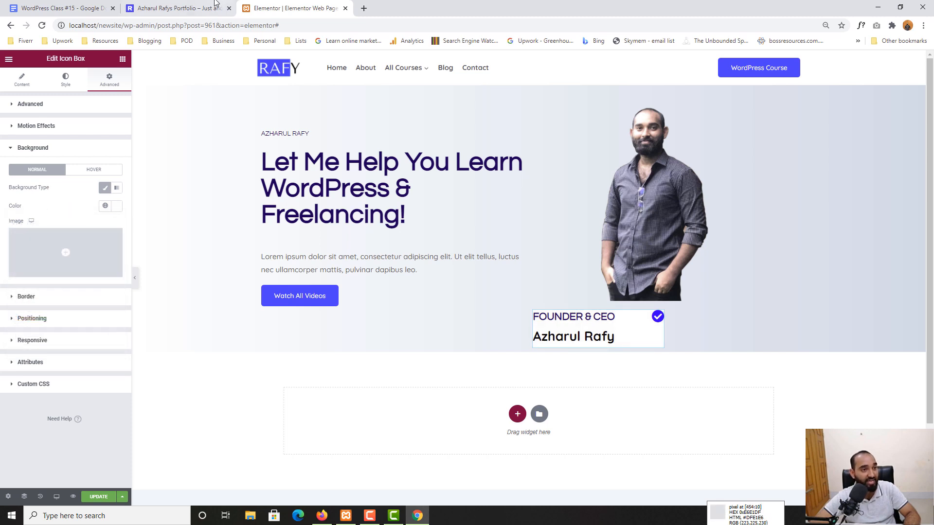
Compare the box with the home page card and set its padding to 15 px on all sides.
{"action": "left_click", "coordinate": [216, 2]}
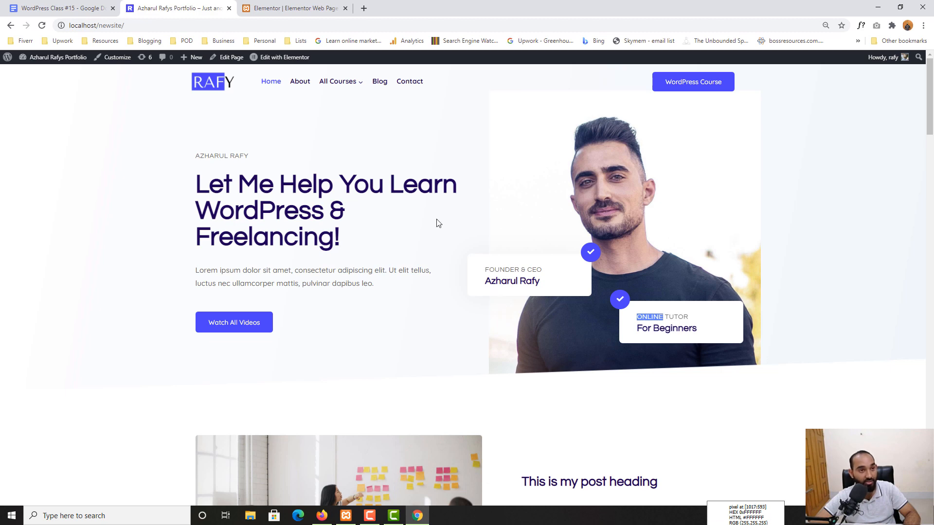
{"action": "left_click", "coordinate": [294, 5]}
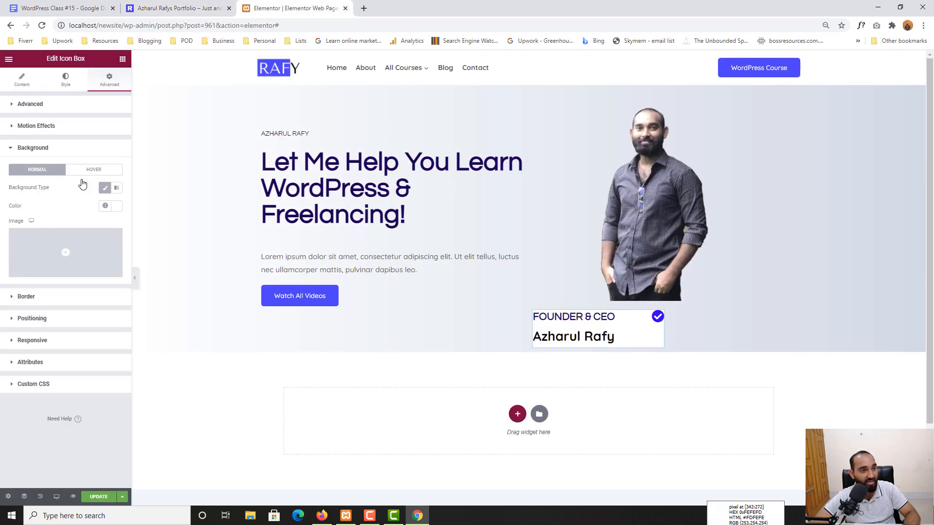
{"action": "left_click", "coordinate": [12, 107]}
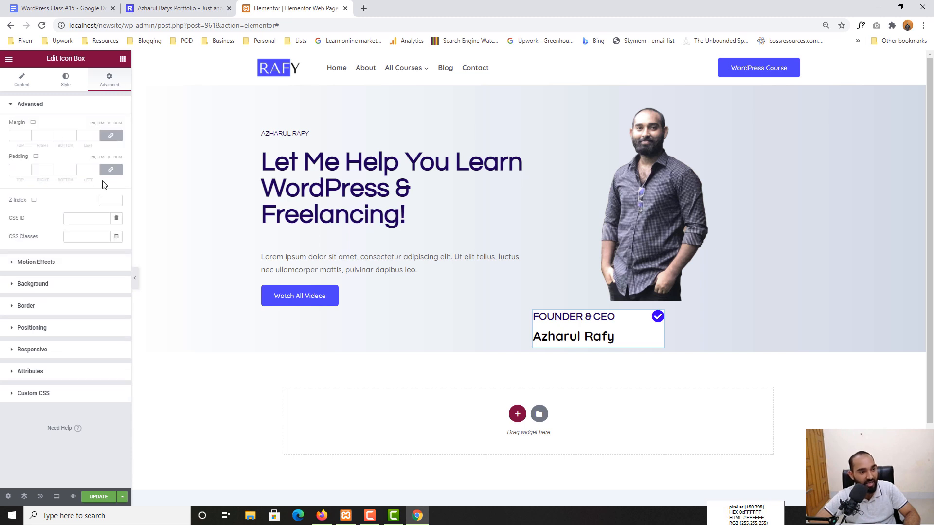
{"action": "left_click", "coordinate": [22, 170]}
{"action": "type", "text": "15"}
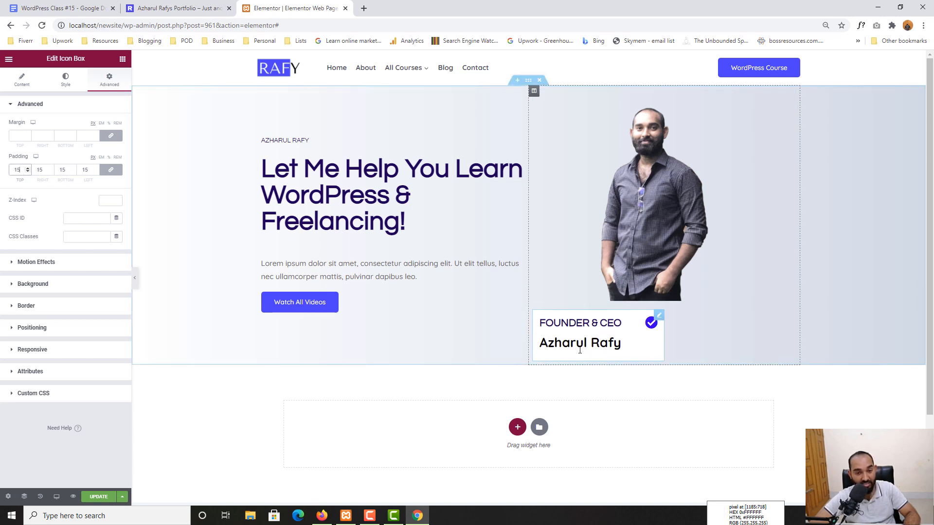
Check the home page card's corners and set the icon box's border radius to 10 px on all corners.
{"action": "left_click", "coordinate": [177, 8]}
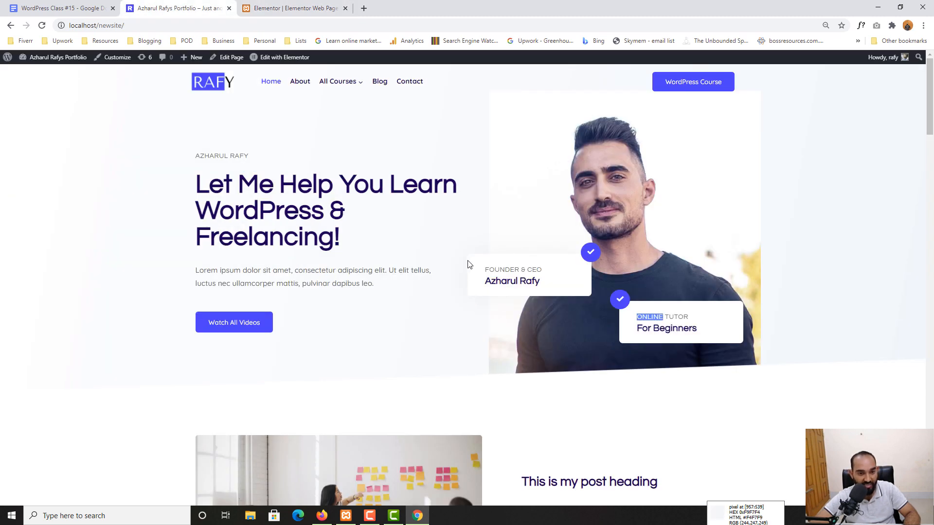
{"action": "left_click", "coordinate": [276, 6]}
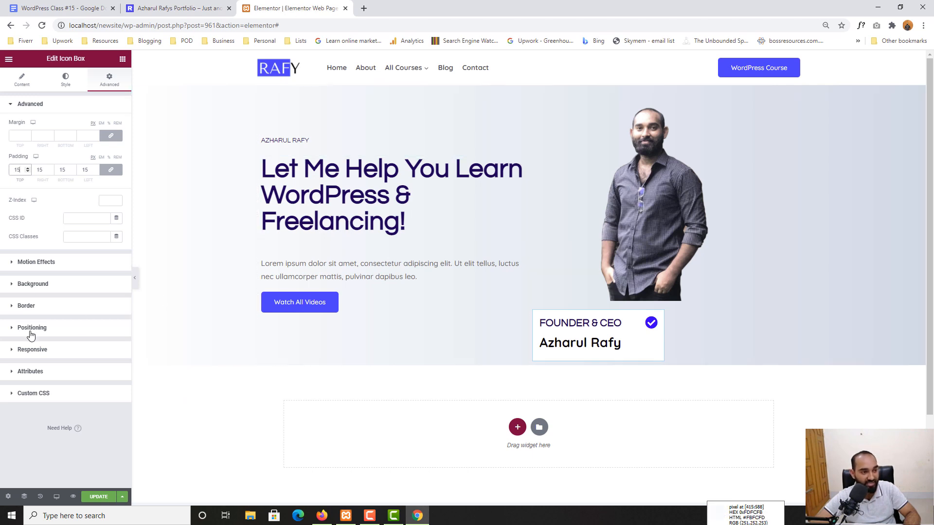
{"action": "left_click", "coordinate": [21, 306]}
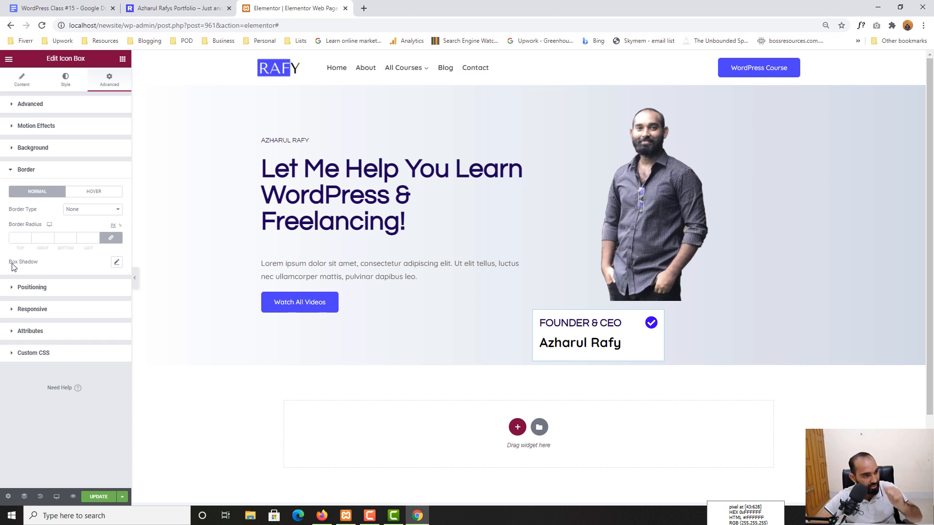
{"action": "left_click", "coordinate": [17, 237]}
{"action": "type", "text": "10"}
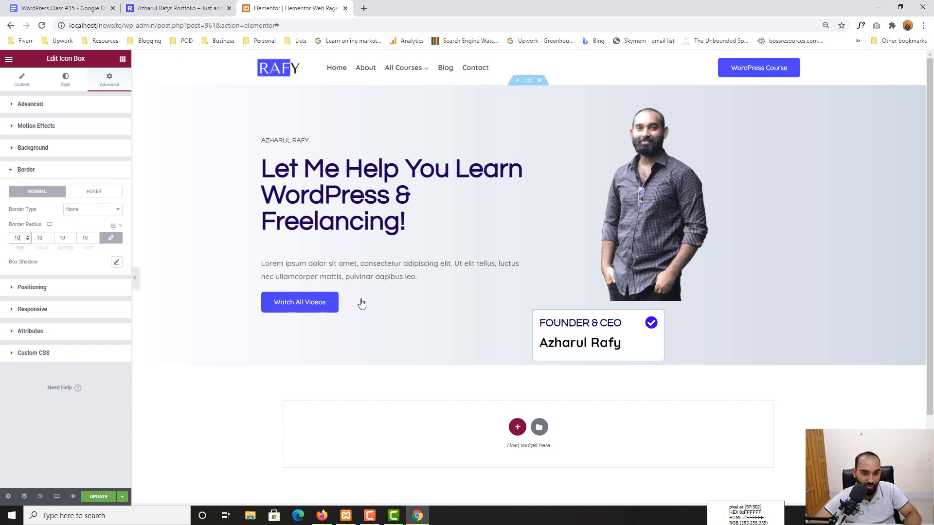
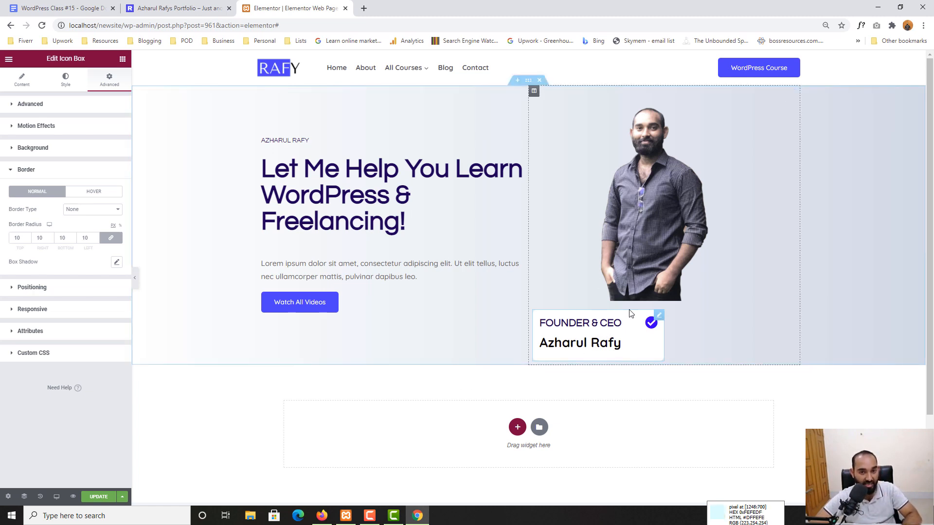
Give the FOUNDER & CEO icon box an absolute position and place it over the portrait, offset about 9 px horizontally and 225 px vertically.
{"action": "left_click", "coordinate": [202, 4]}
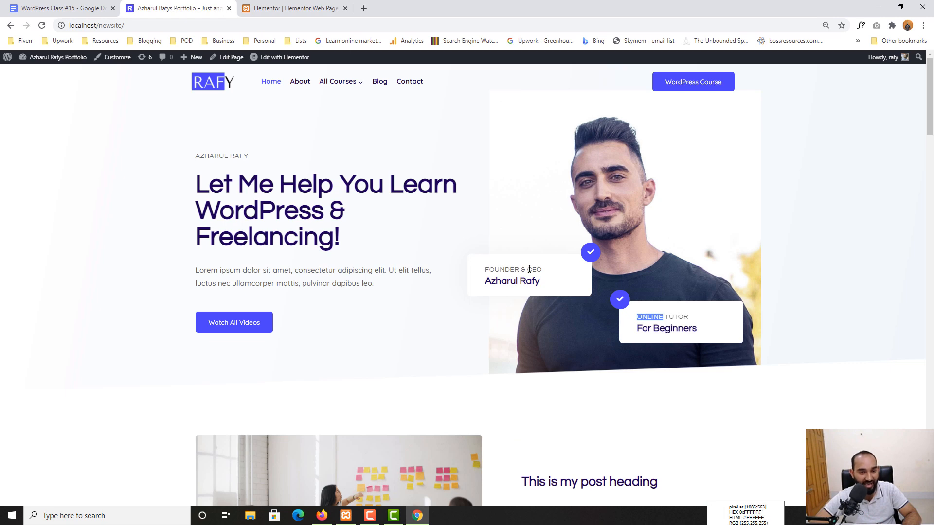
{"action": "left_click", "coordinate": [301, 5]}
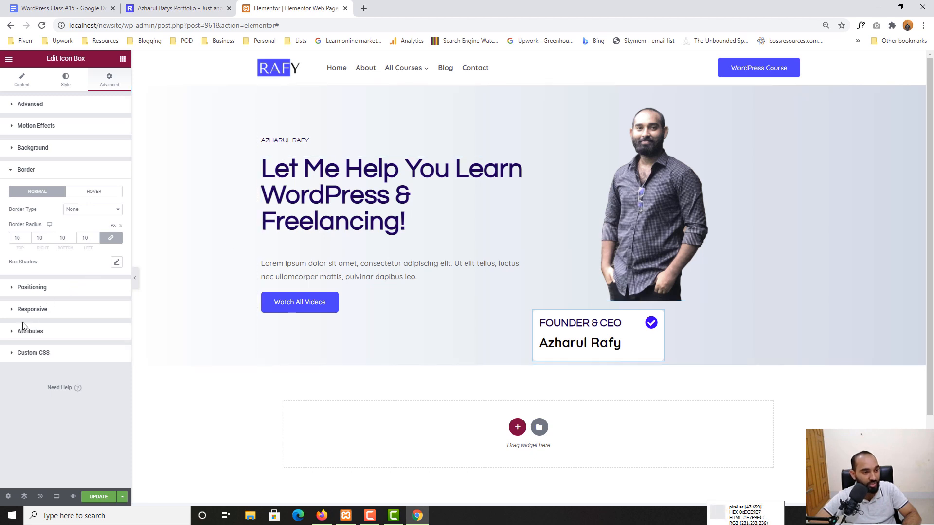
{"action": "left_click", "coordinate": [31, 287]}
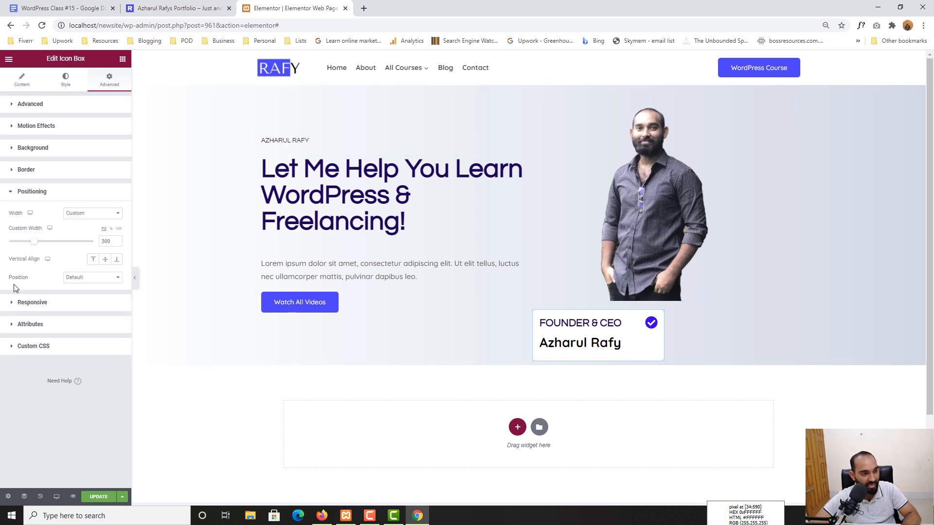
{"action": "left_click", "coordinate": [79, 279]}
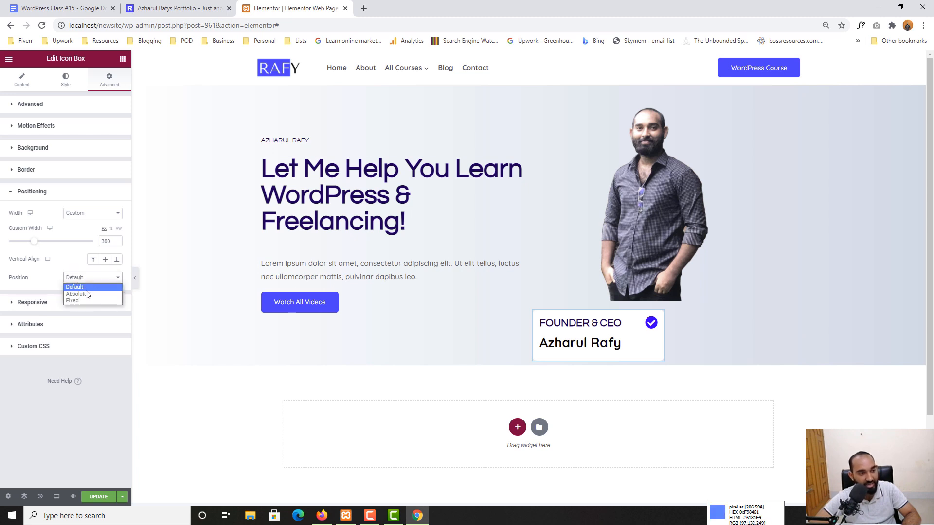
{"action": "left_click", "coordinate": [83, 294]}
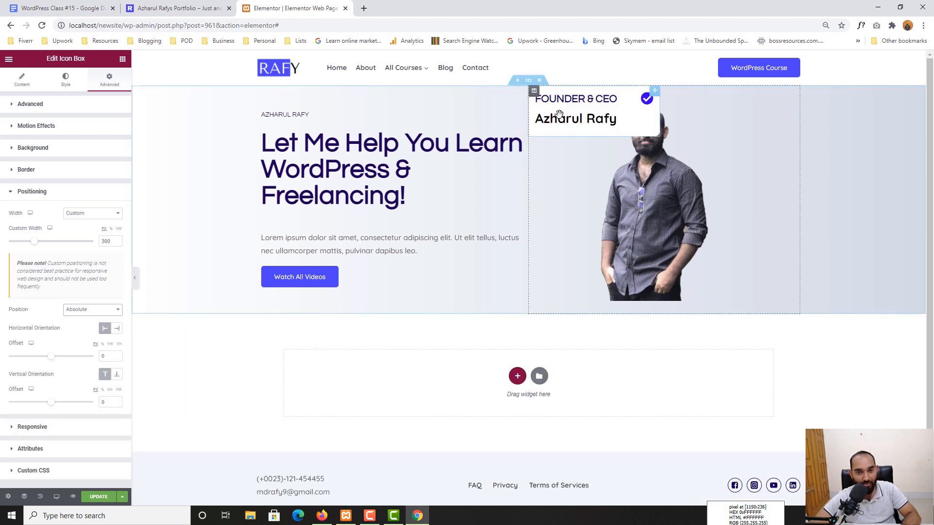
{"action": "left_click_drag", "start_coordinate": [559, 115], "coordinate": [555, 241]}
{"action": "left_click_drag", "start_coordinate": [555, 242], "coordinate": [566, 217]}
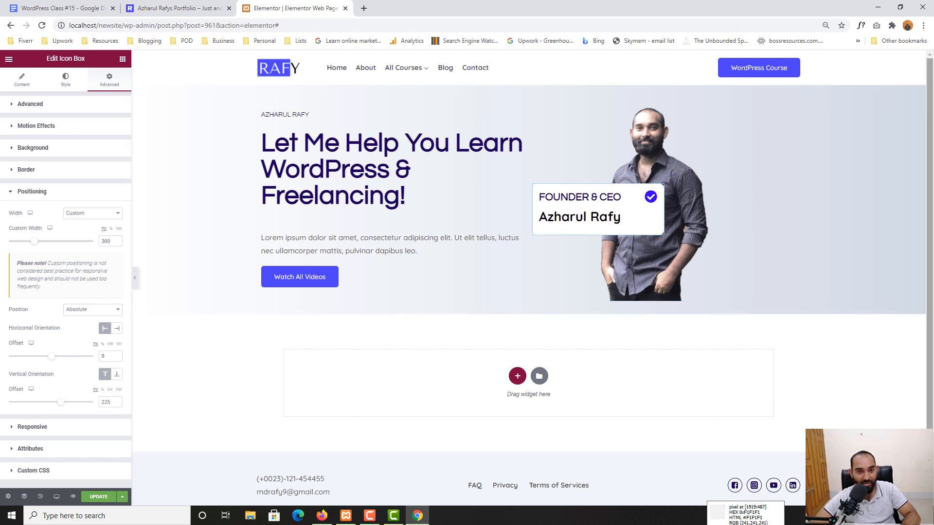
Check the home page's two cards, then duplicate the icon box and place the copy over the portrait's lower right side.
{"action": "left_click", "coordinate": [176, 8]}
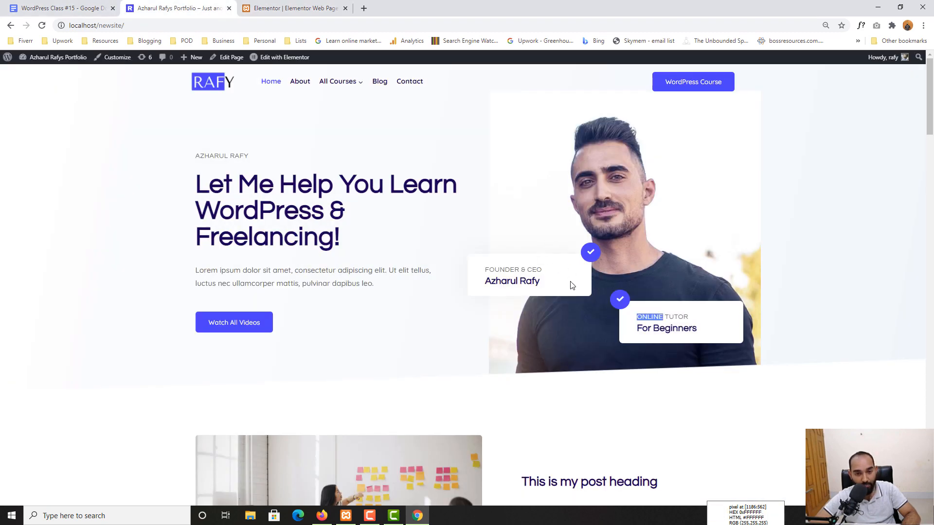
{"action": "key", "text": "ctrl+Tab"}
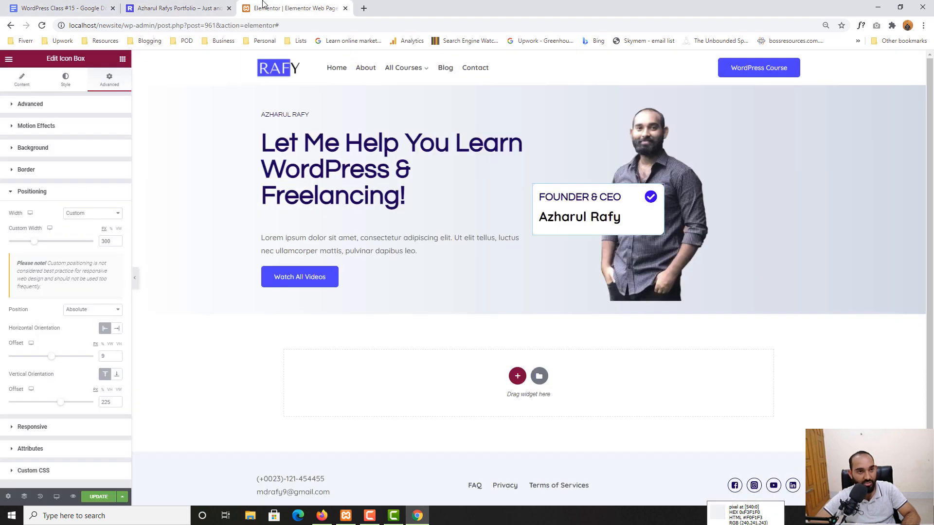
{"action": "right_click", "coordinate": [613, 208]}
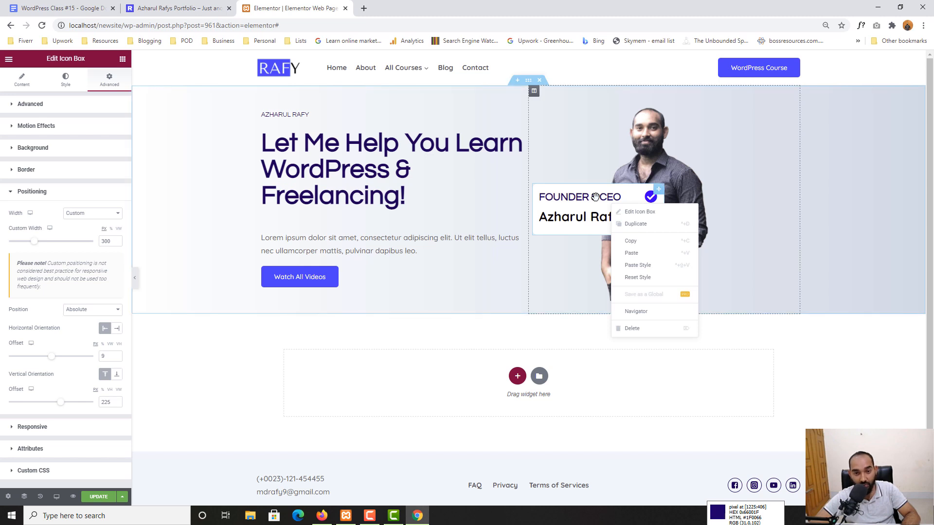
{"action": "right_click", "coordinate": [598, 201]}
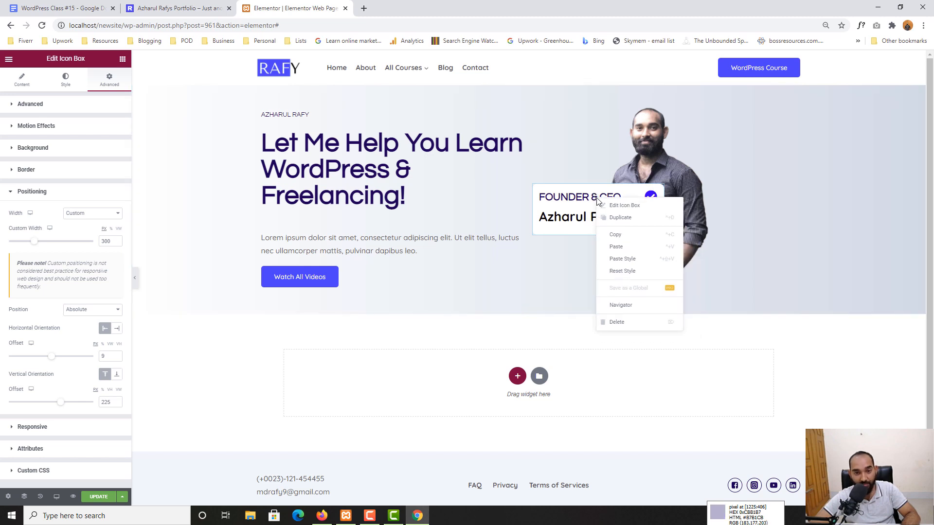
{"action": "left_click", "coordinate": [625, 222]}
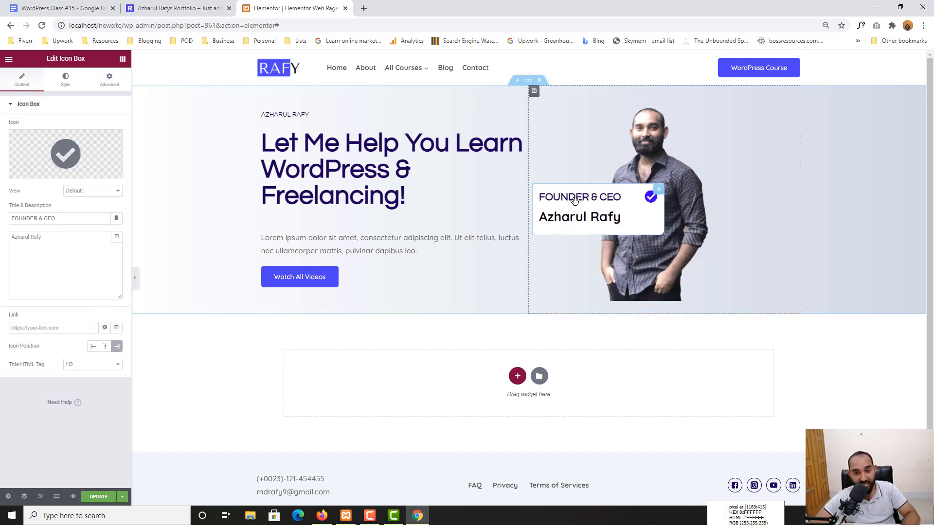
{"action": "left_click_drag", "start_coordinate": [575, 200], "coordinate": [723, 265]}
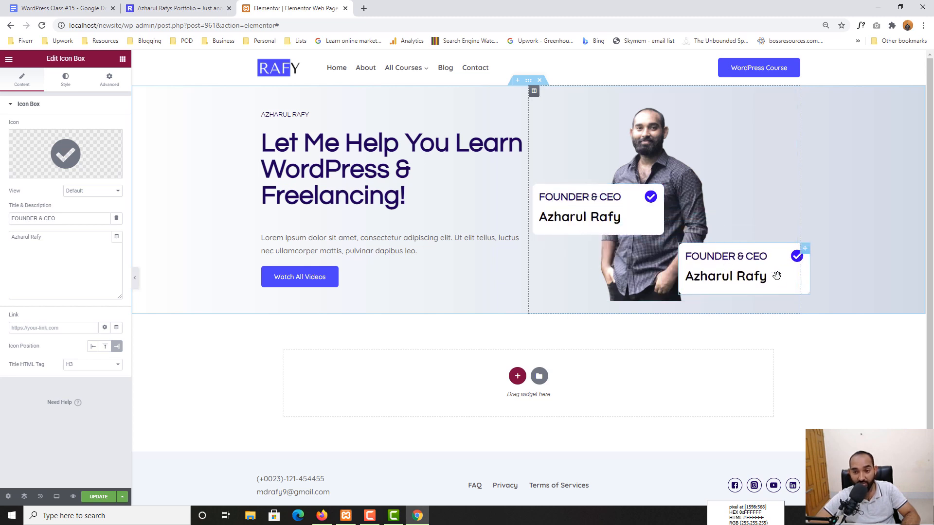
Match the home page's second card by setting the copied box's icon position to left and moving the box slightly lower.
{"action": "left_click", "coordinate": [227, 3]}
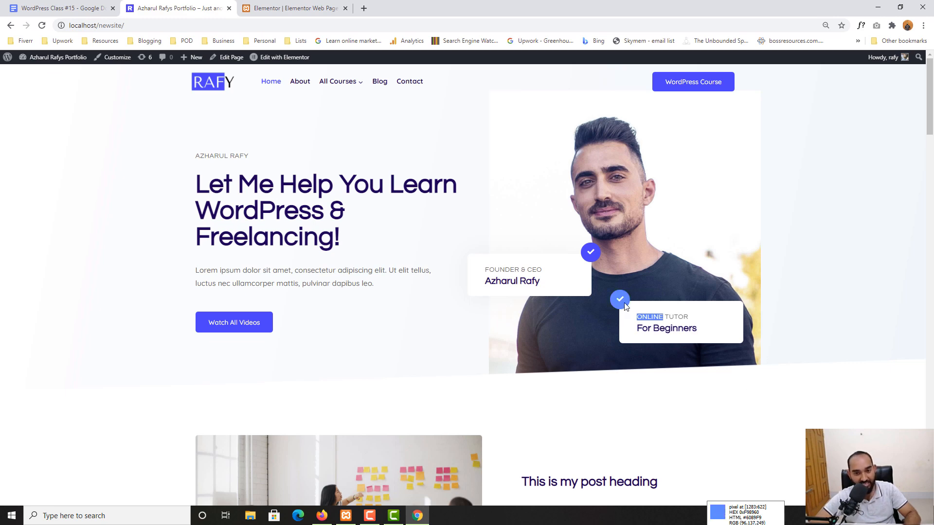
{"action": "key", "text": "ctrl+Tab"}
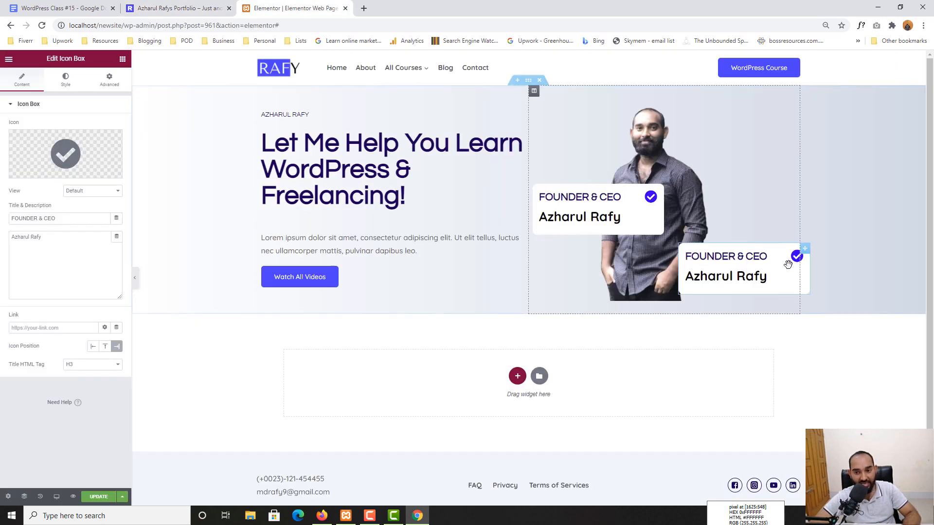
{"action": "left_click", "coordinate": [90, 349]}
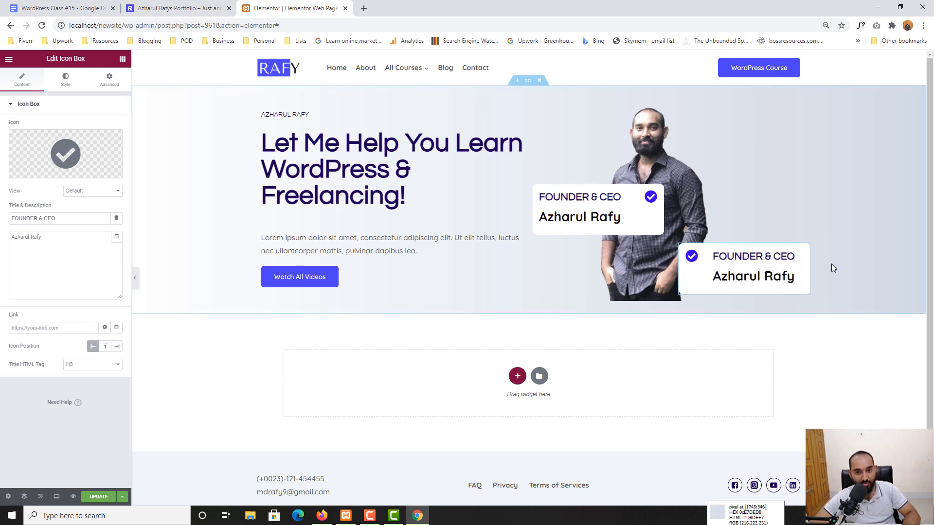
{"action": "left_click_drag", "start_coordinate": [744, 281], "coordinate": [745, 286]}
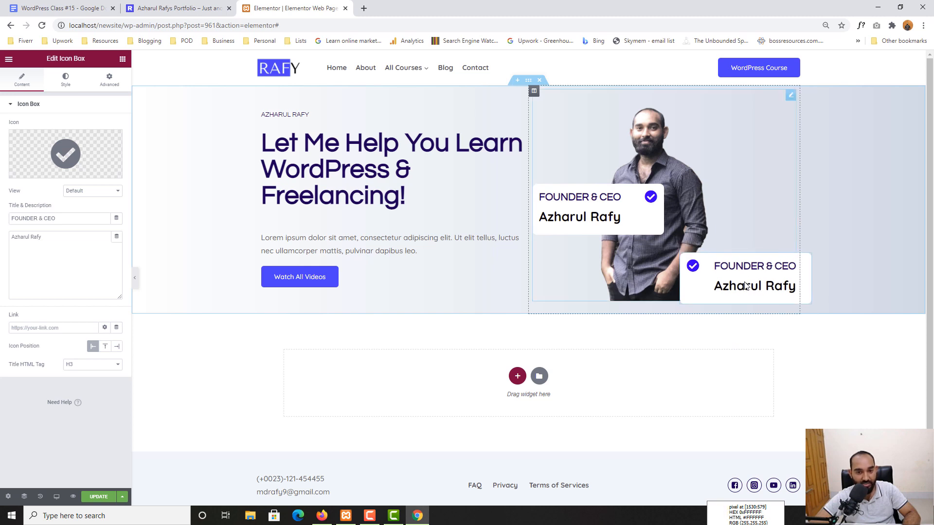
Check the home page's second card and replace the portrait with the media library photo of the man in a dark T-shirt.
{"action": "left_click", "coordinate": [177, 8]}
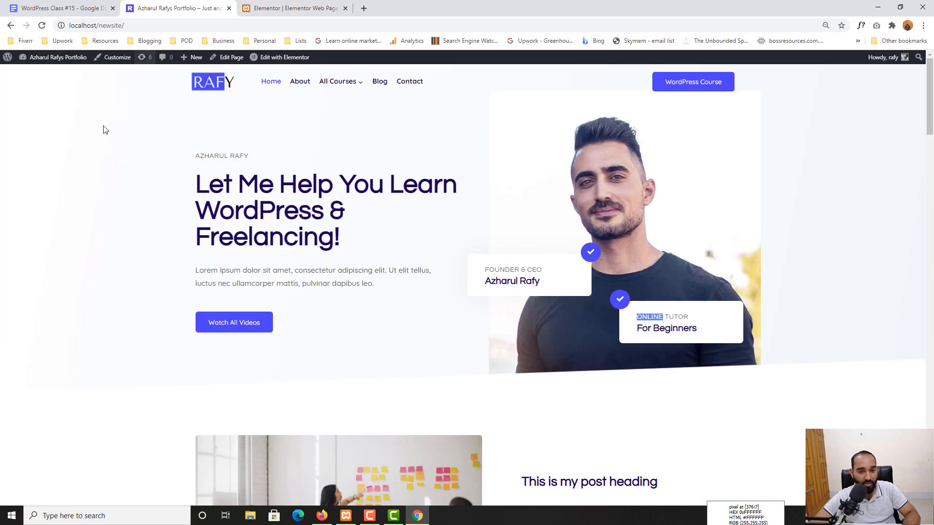
{"action": "left_click_drag", "start_coordinate": [641, 315], "coordinate": [626, 327]}
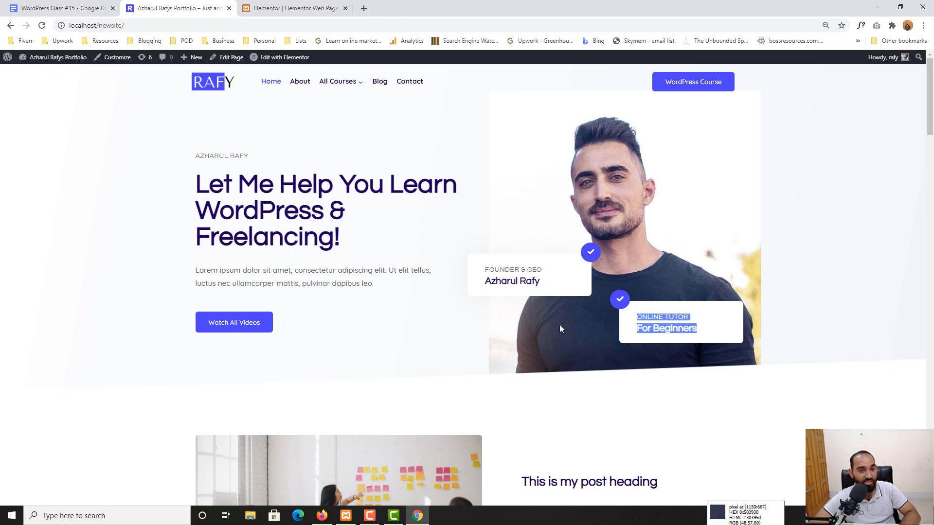
{"action": "left_click", "coordinate": [299, 6]}
{"action": "left_click", "coordinate": [619, 136]}
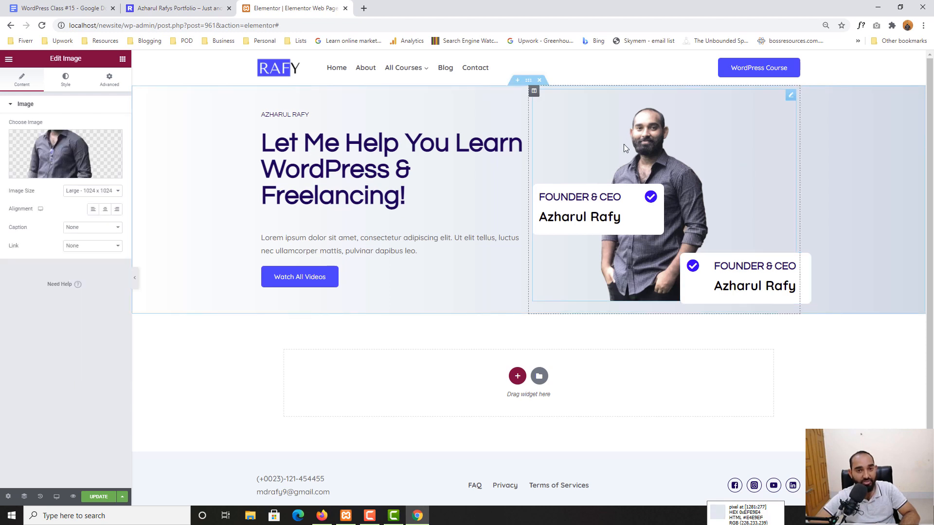
{"action": "left_click", "coordinate": [42, 174]}
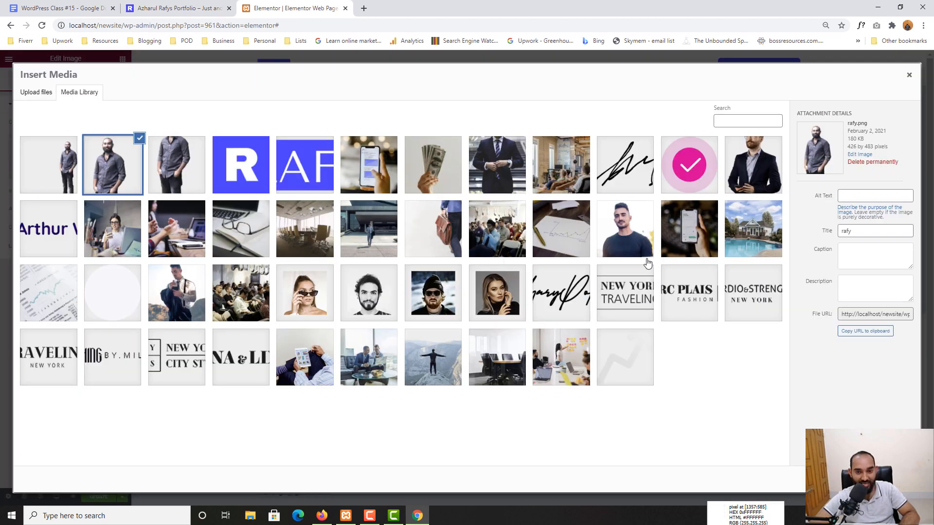
{"action": "left_click", "coordinate": [630, 232]}
{"action": "left_click", "coordinate": [891, 479]}
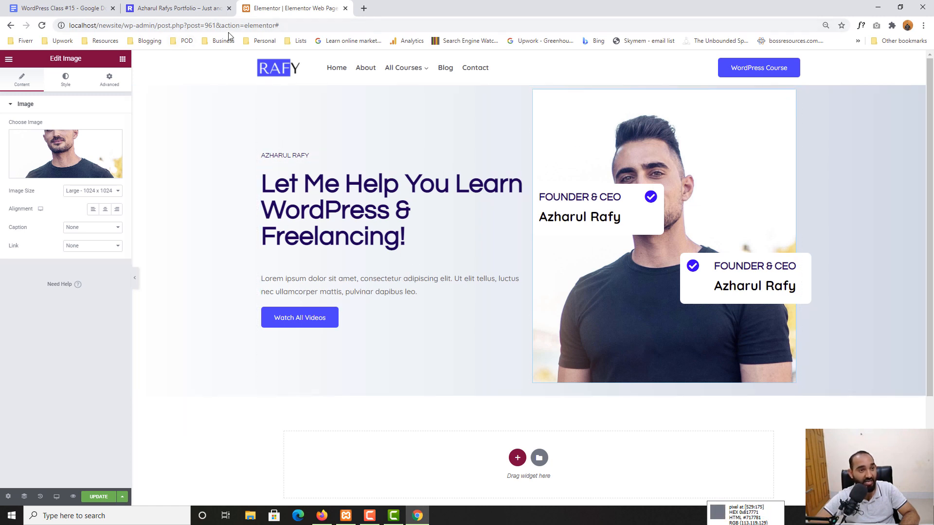
Narrow the portrait column to about 44% of the section's width and move both icon boxes down to the man's chest.
{"action": "left_click", "coordinate": [204, 6]}
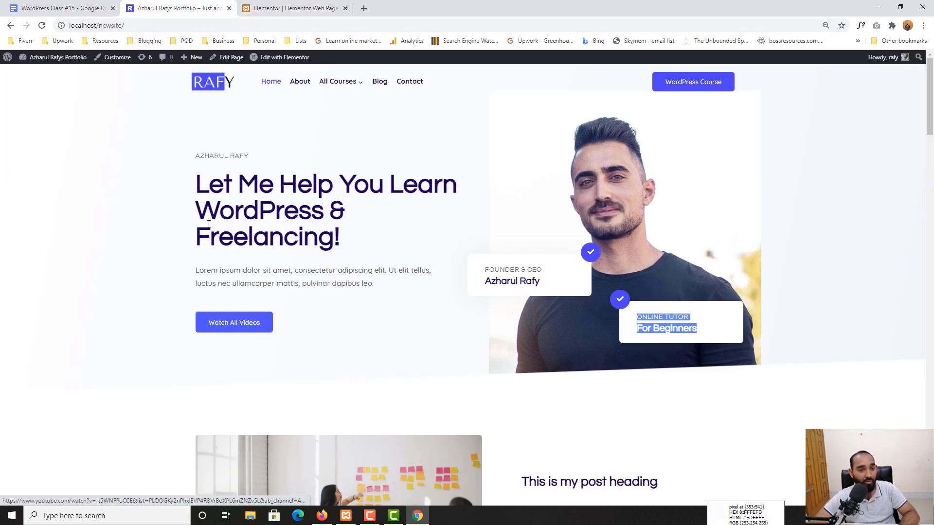
{"action": "left_click", "coordinate": [262, 6]}
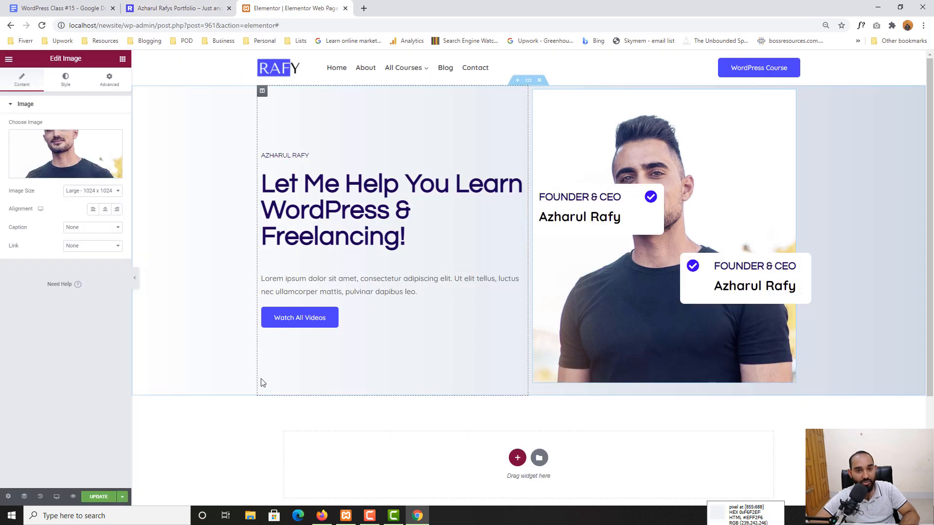
{"action": "left_click", "coordinate": [111, 14]}
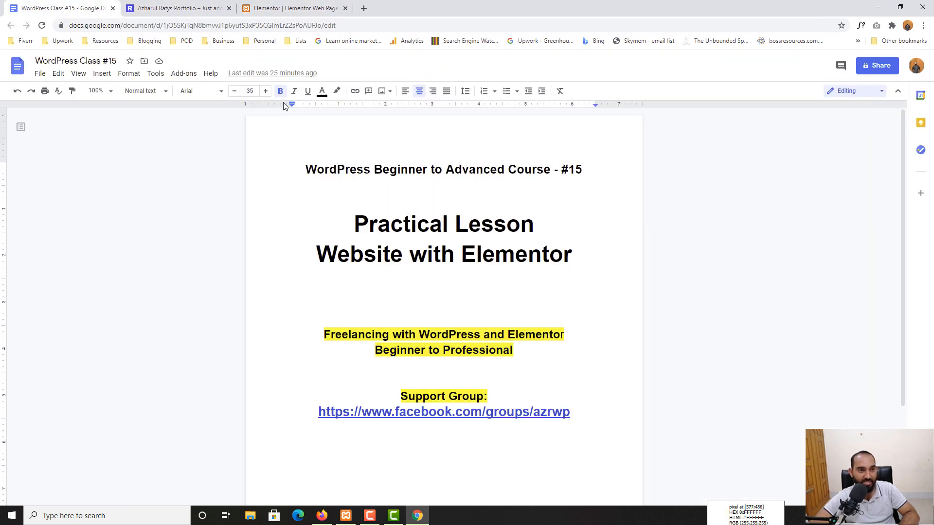
{"action": "left_click", "coordinate": [288, 7]}
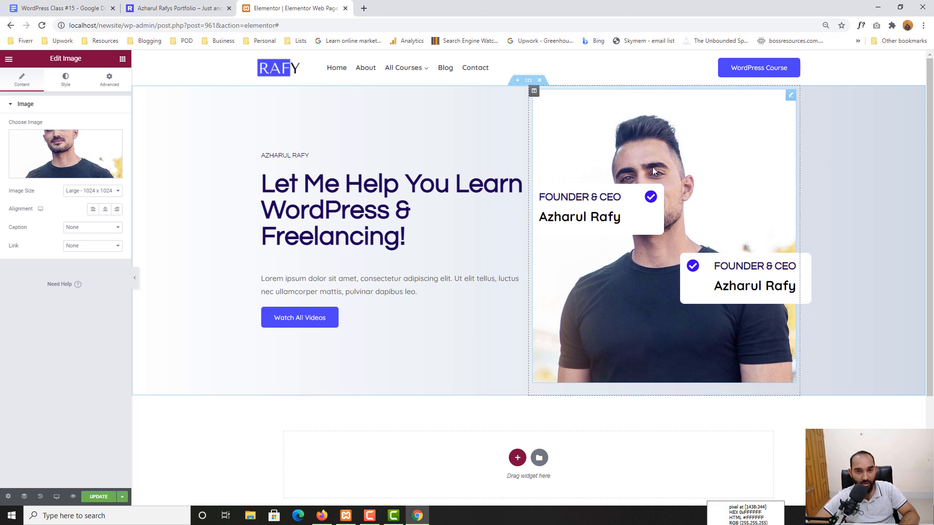
{"action": "left_click_drag", "start_coordinate": [529, 240], "coordinate": [559, 240]}
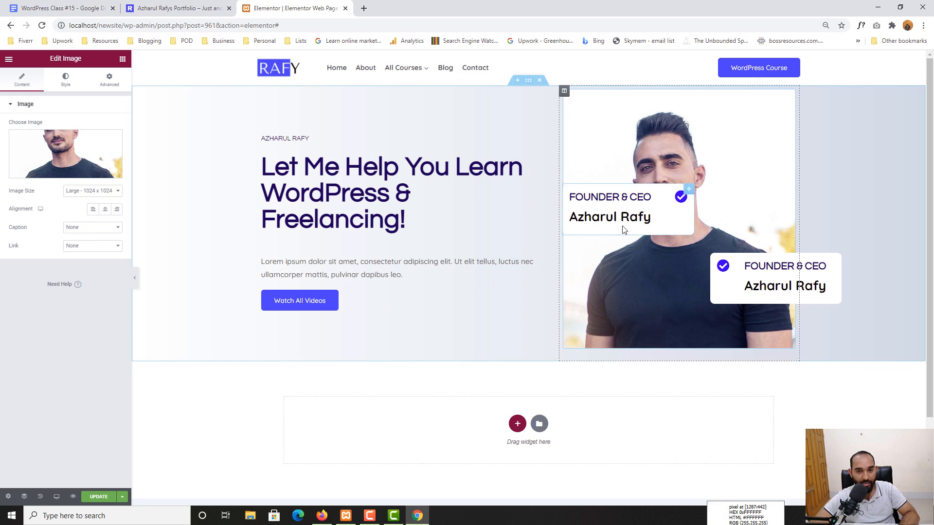
{"action": "left_click_drag", "start_coordinate": [624, 229], "coordinate": [611, 294]}
{"action": "left_click_drag", "start_coordinate": [787, 281], "coordinate": [788, 320]}
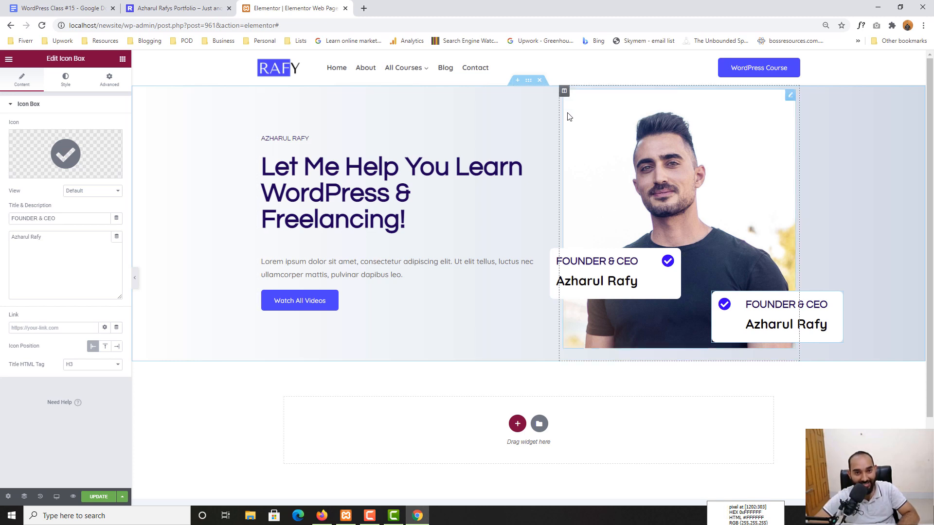
Set the portrait column's margin and padding to 0 px on all sides.
{"action": "left_click", "coordinate": [565, 92]}
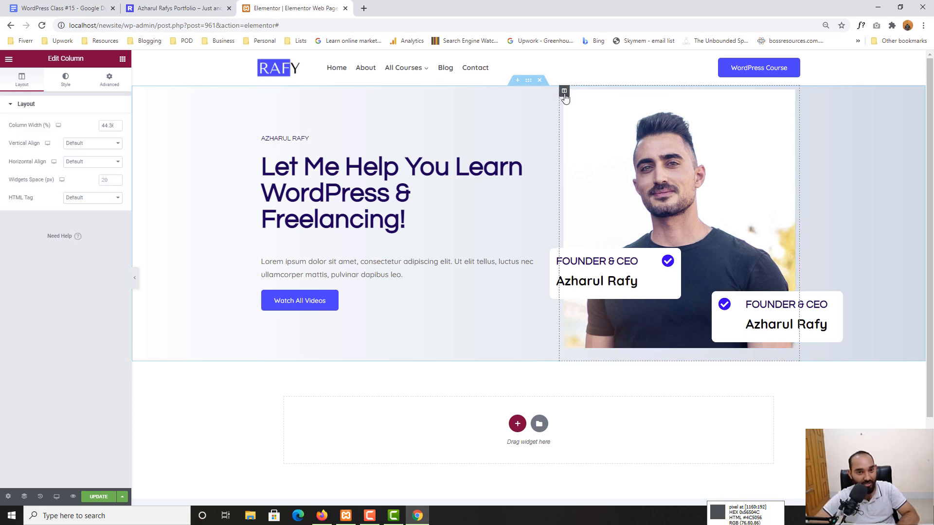
{"action": "left_click", "coordinate": [110, 81]}
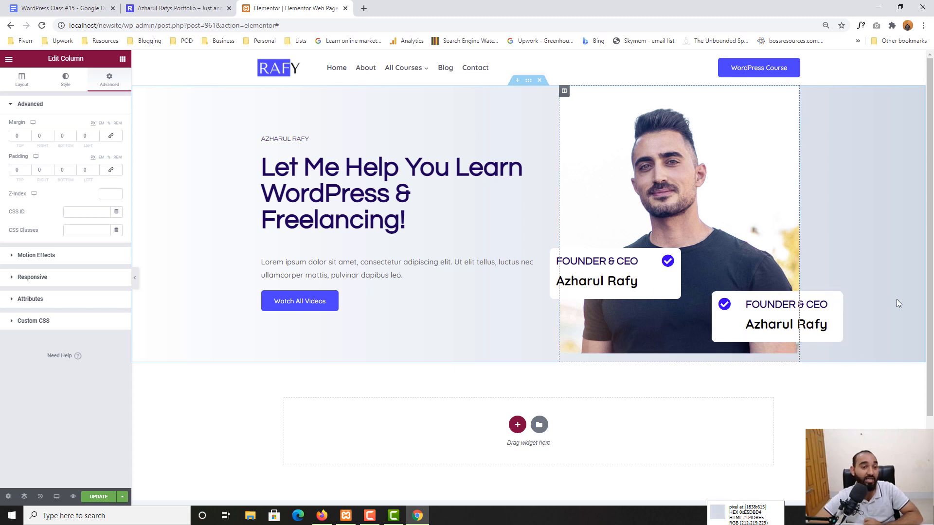
Compare the hero section with the home page and open the section's background style settings.
{"action": "left_click", "coordinate": [190, 5]}
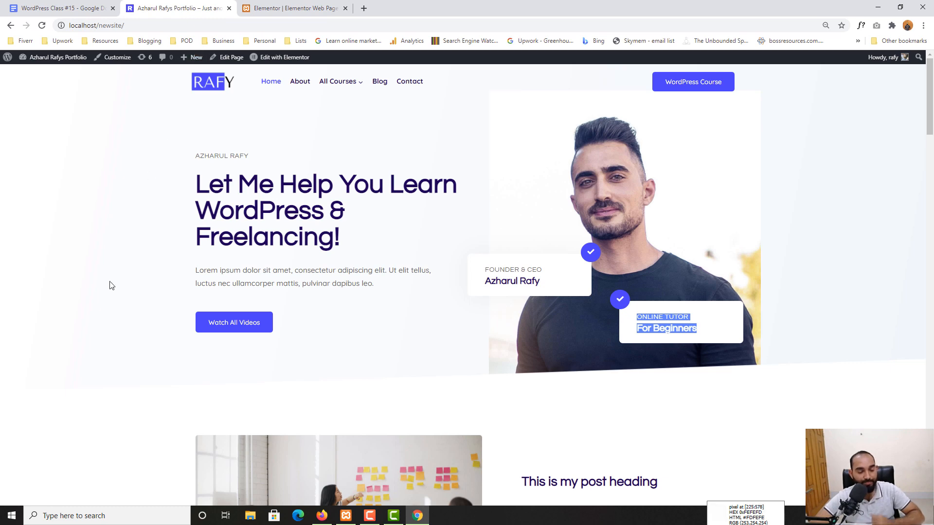
{"action": "left_click", "coordinate": [295, 8]}
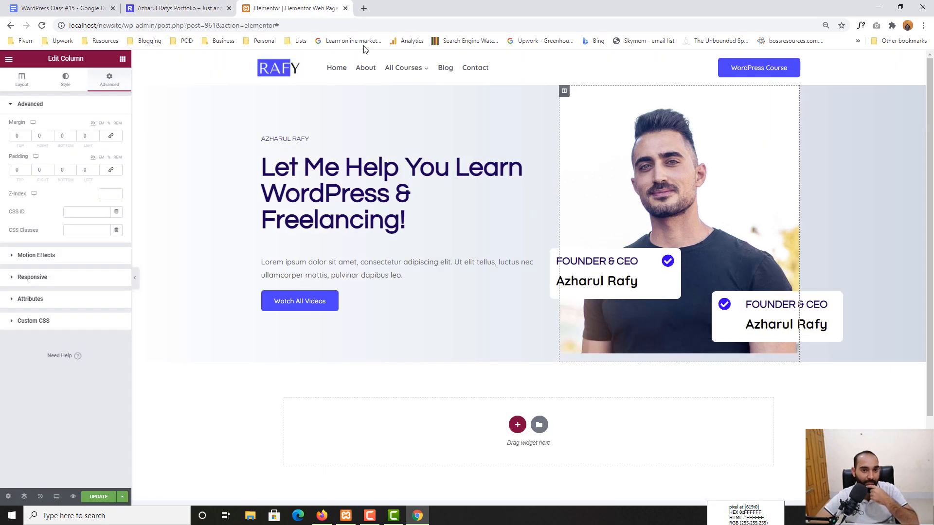
{"action": "left_click", "coordinate": [528, 81]}
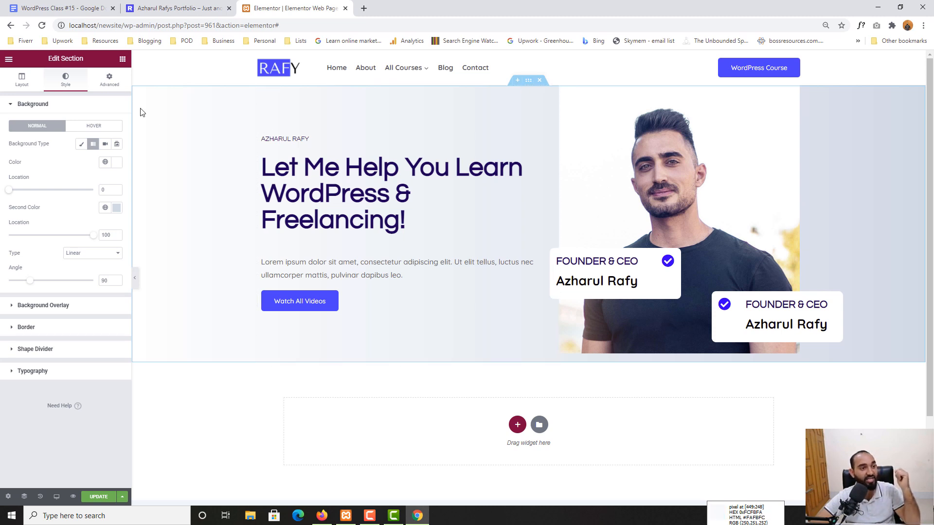
Unlink the hero section's padding values and set its top and bottom padding to 100 px.
{"action": "left_click", "coordinate": [121, 84]}
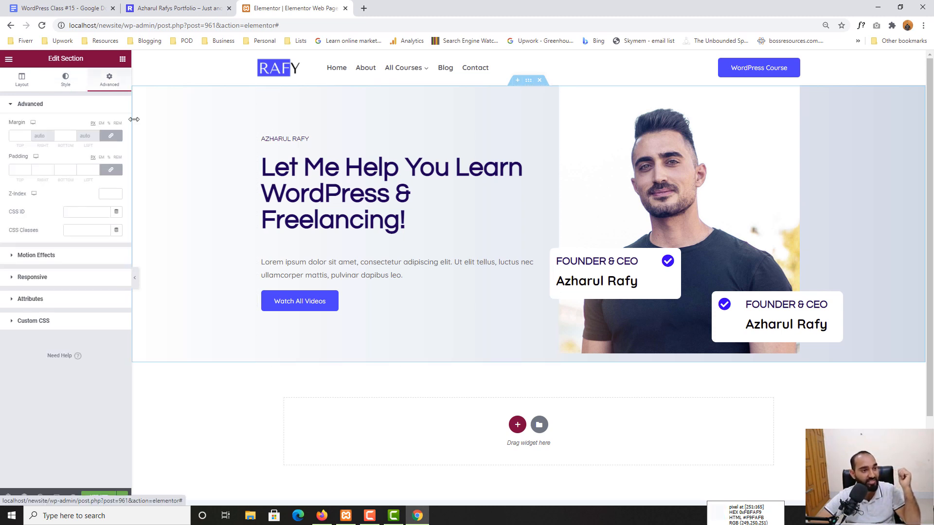
{"action": "left_click", "coordinate": [111, 171]}
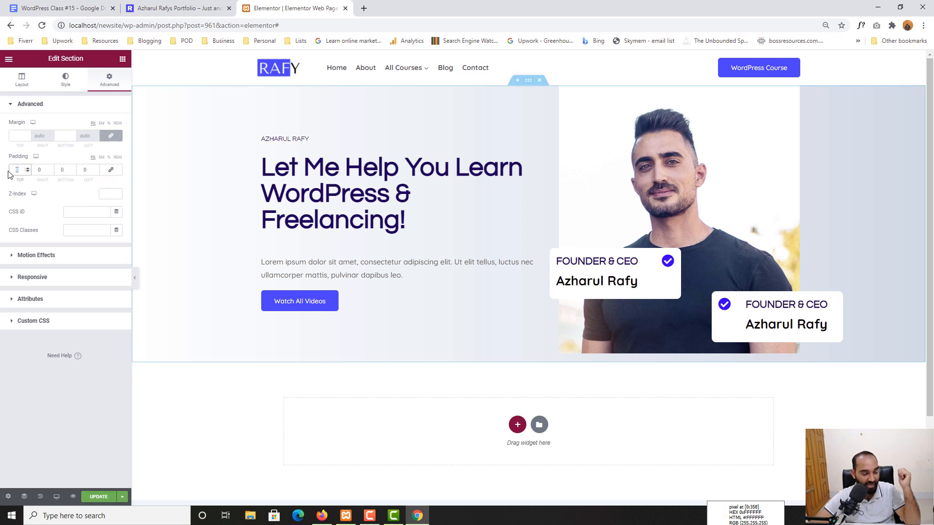
{"action": "type", "text": "100"}
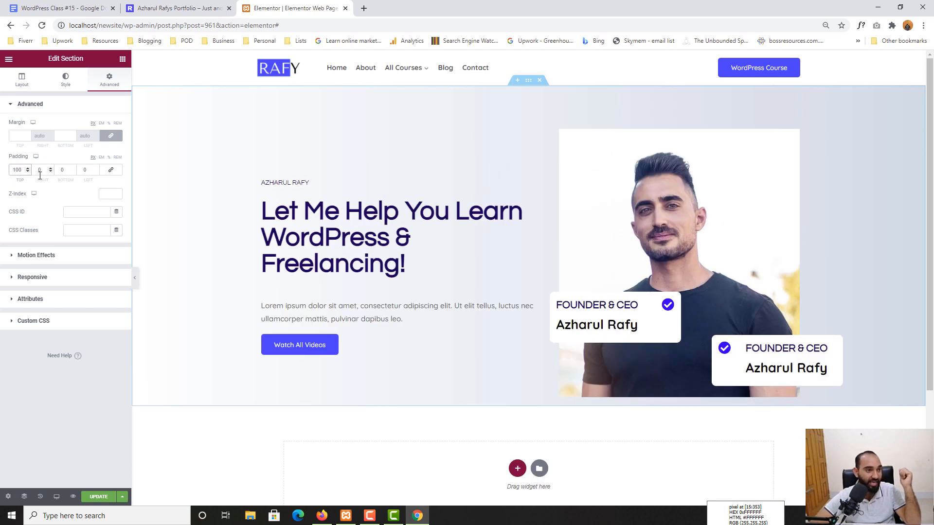
{"action": "left_click", "coordinate": [67, 171]}
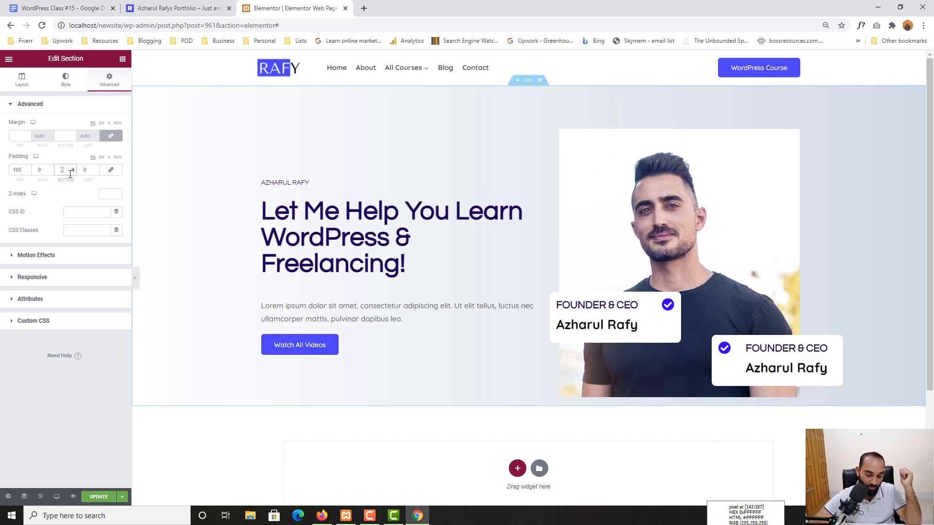
{"action": "type", "text": "100"}
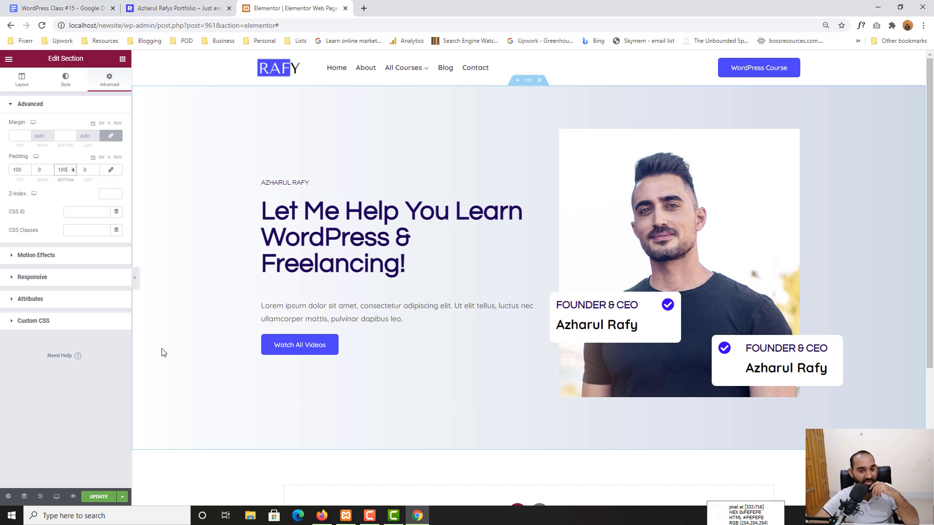
Compare the hero section with the published portfolio homepage and set the section's top padding to 0.
{"action": "left_click", "coordinate": [165, 3]}
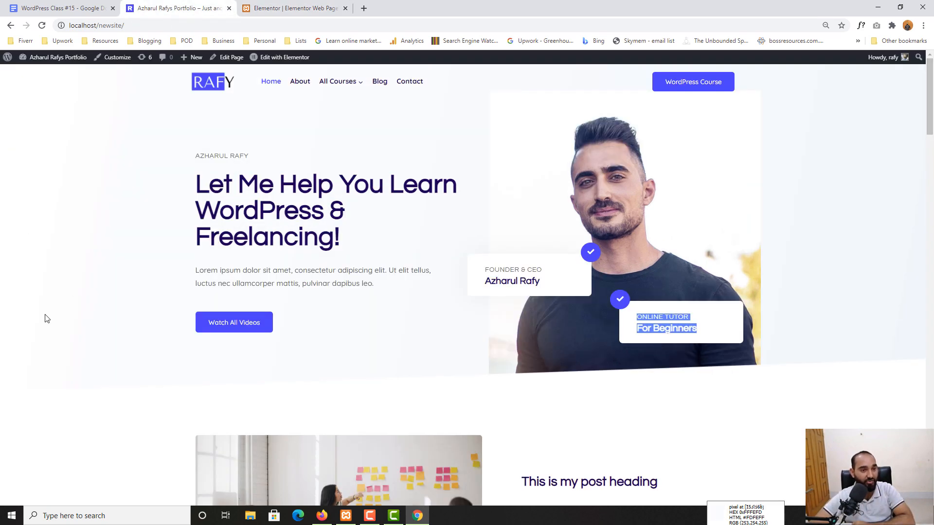
{"action": "left_click", "coordinate": [291, 8]}
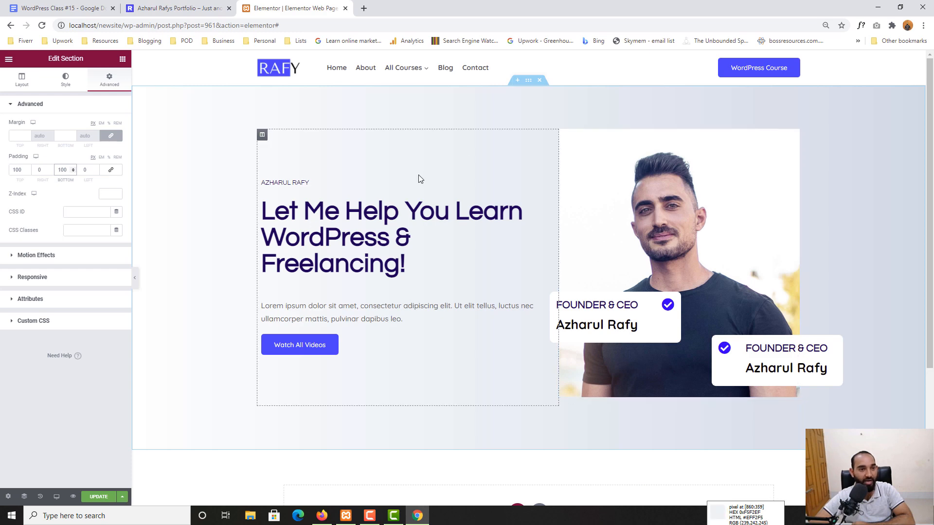
{"action": "left_click", "coordinate": [218, 4]}
{"action": "left_click", "coordinate": [294, 7]}
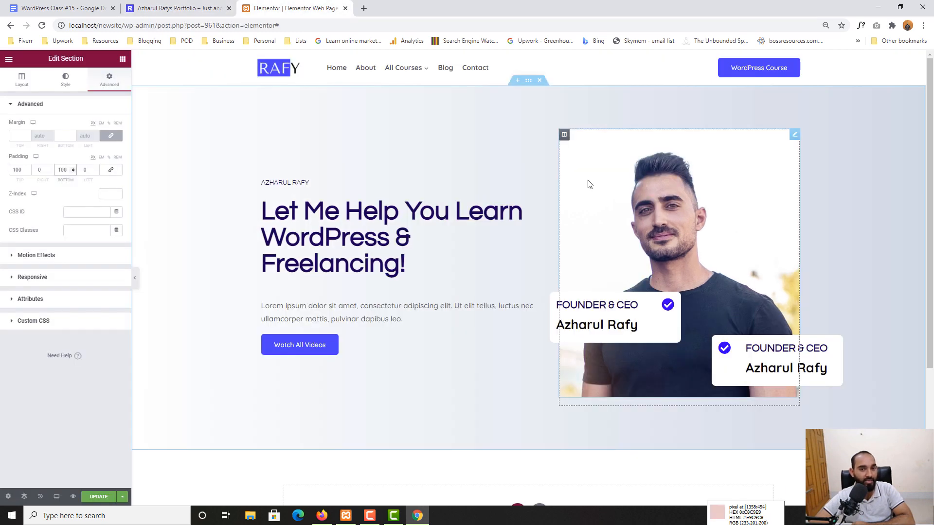
{"action": "left_click_drag", "start_coordinate": [22, 173], "coordinate": [2, 175]}
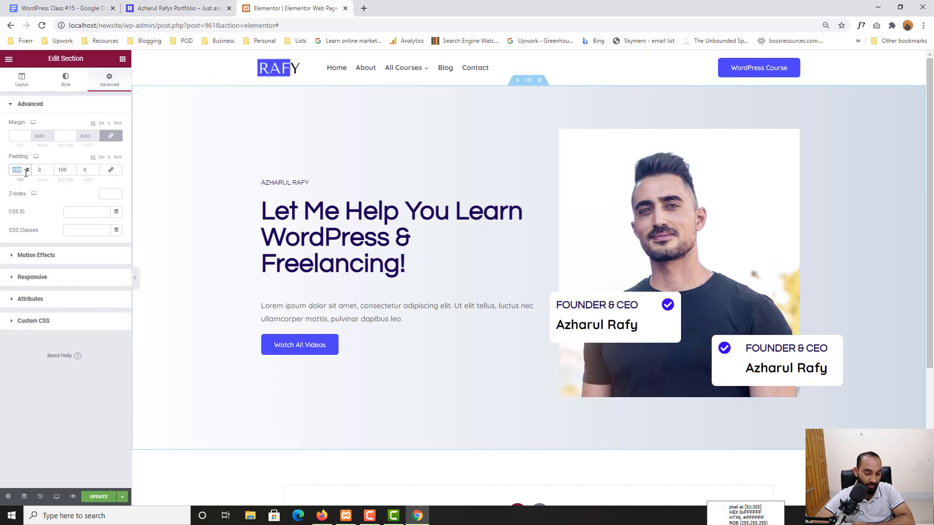
{"action": "type", "text": "0"}
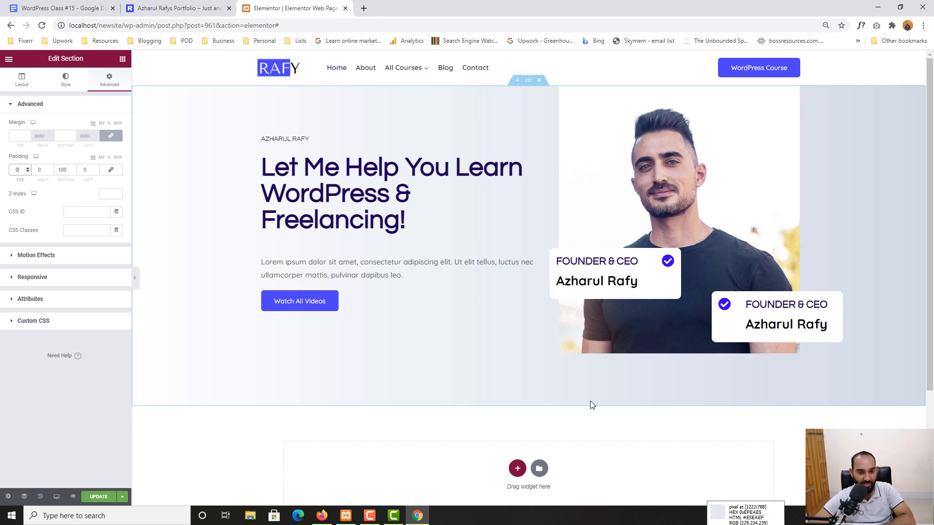
Check the slanted lower edge on the published homepage and open the hero section's bottom shape divider settings.
{"action": "left_click", "coordinate": [160, 8]}
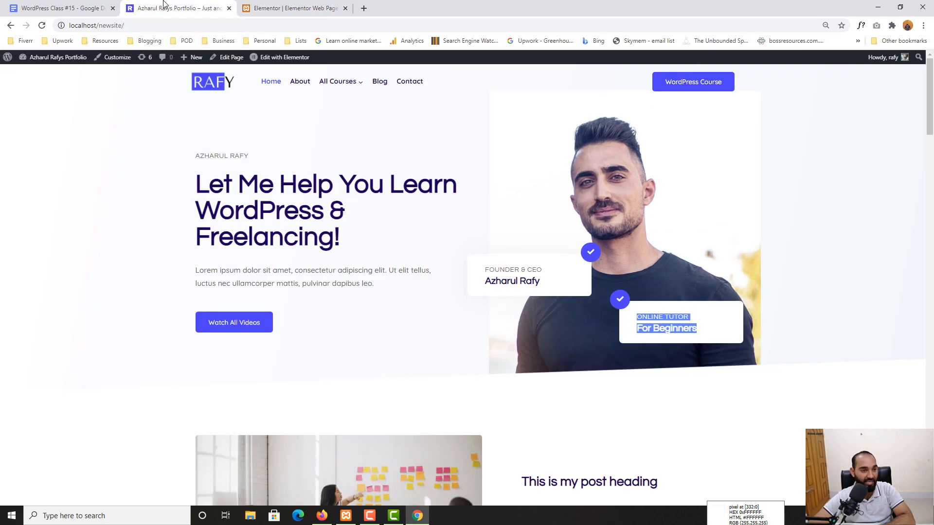
{"action": "scroll", "coordinate": [297, 280], "scroll_direction": "down", "scroll_amount": 2}
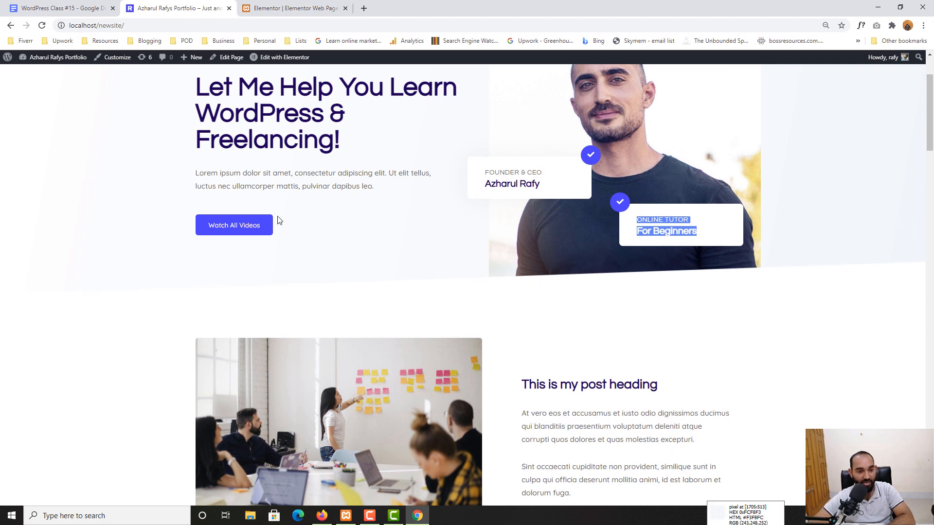
{"action": "left_click", "coordinate": [288, 6]}
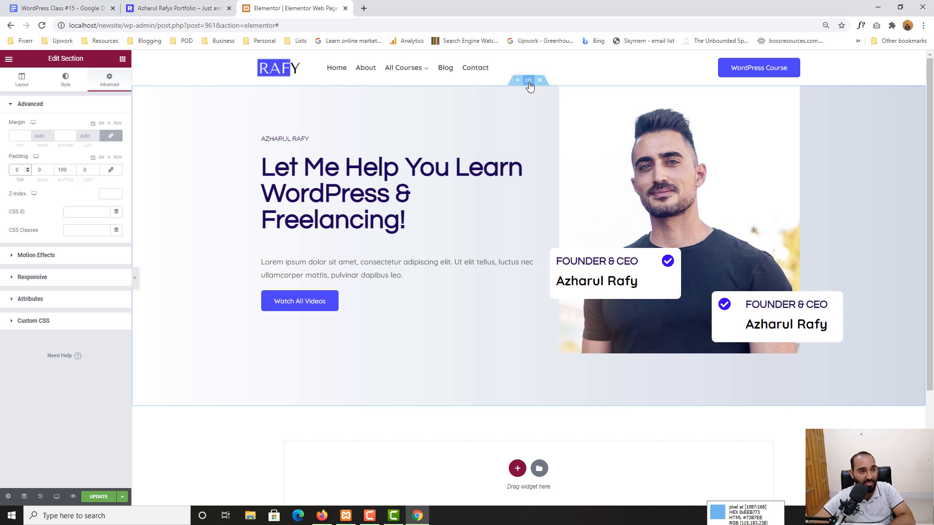
{"action": "left_click", "coordinate": [66, 83]}
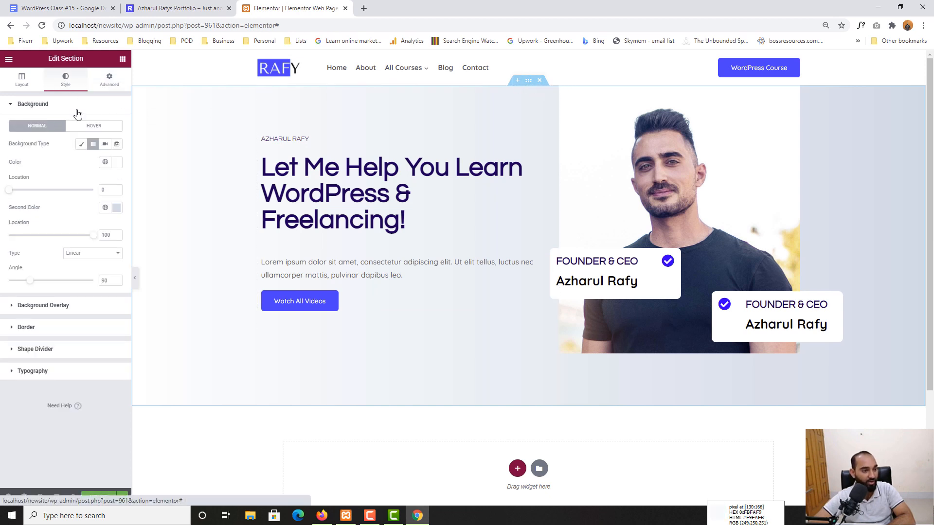
{"action": "left_click", "coordinate": [35, 349]}
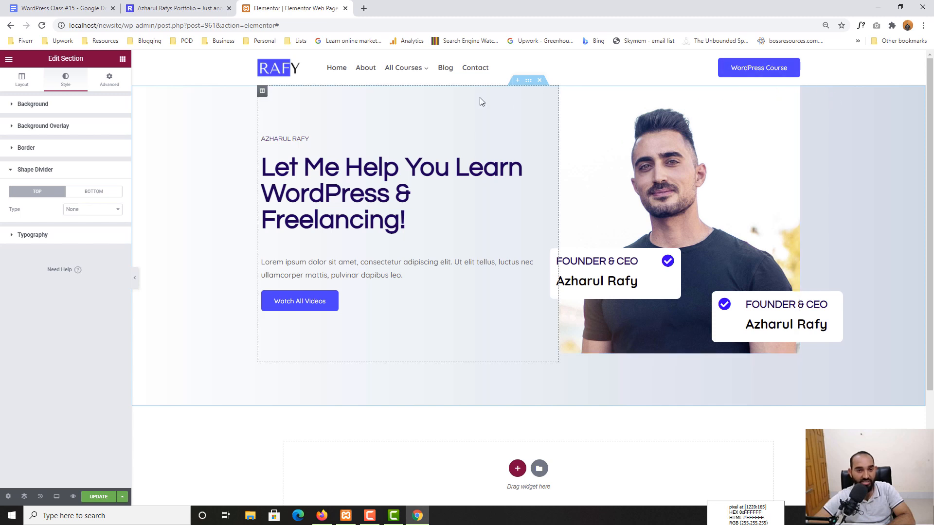
{"action": "left_click", "coordinate": [101, 194]}
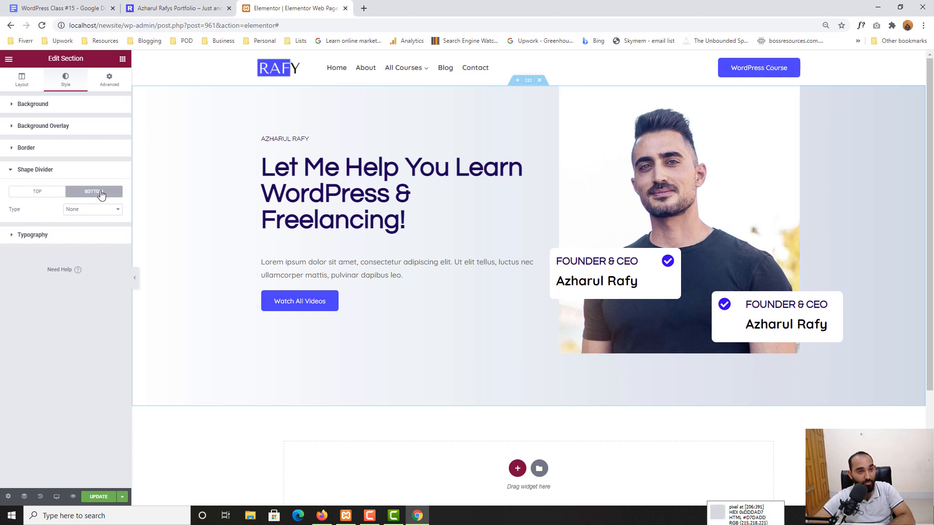
{"action": "left_click", "coordinate": [178, 9]}
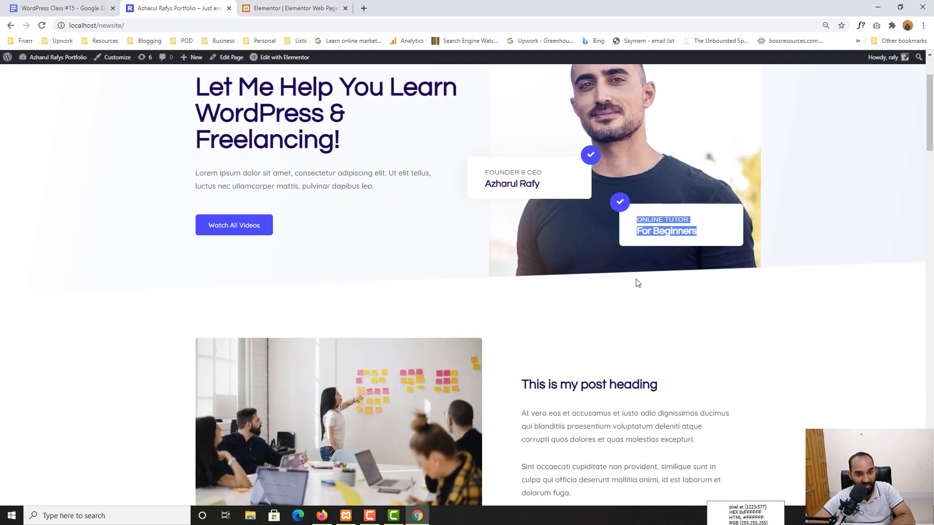
{"action": "left_click", "coordinate": [271, 7]}
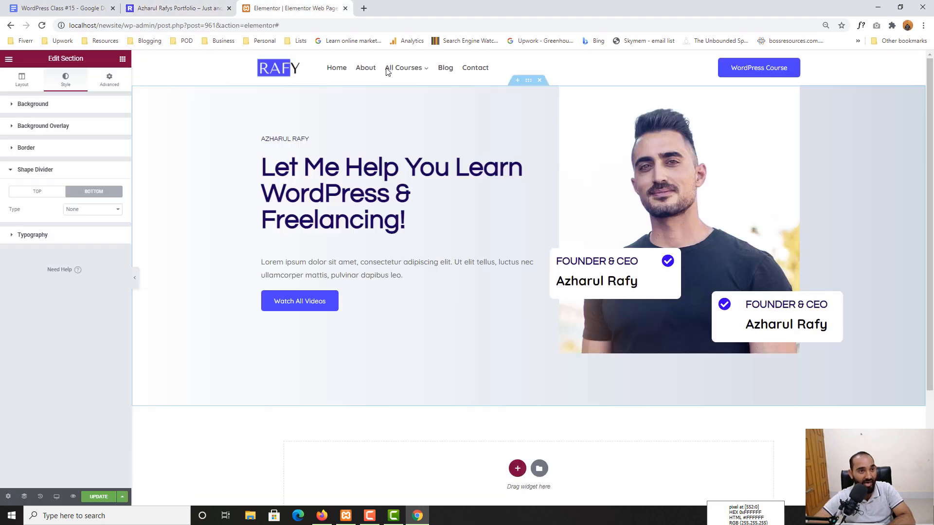
Try the Drops, Zigzag, Split, Waves Pattern and Pyramids shapes for the hero section's bottom divider.
{"action": "left_click", "coordinate": [98, 213]}
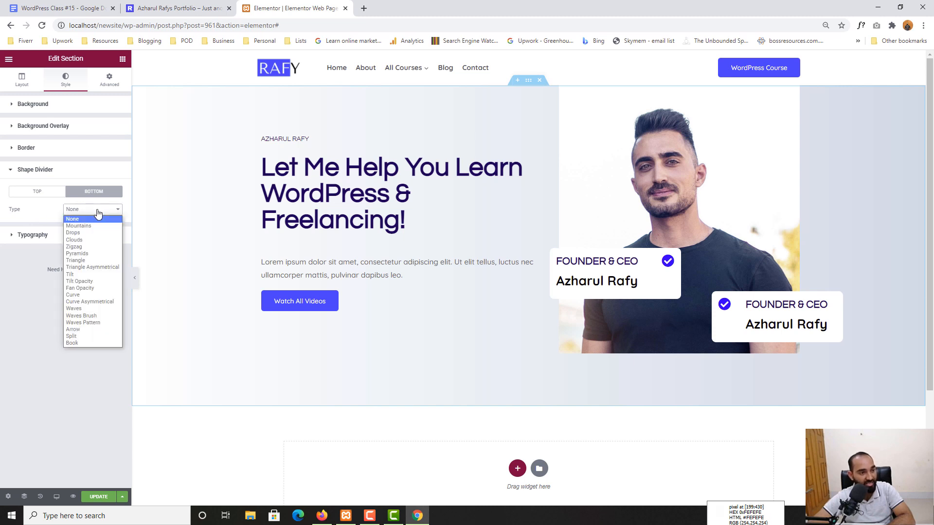
{"action": "left_click", "coordinate": [87, 233]}
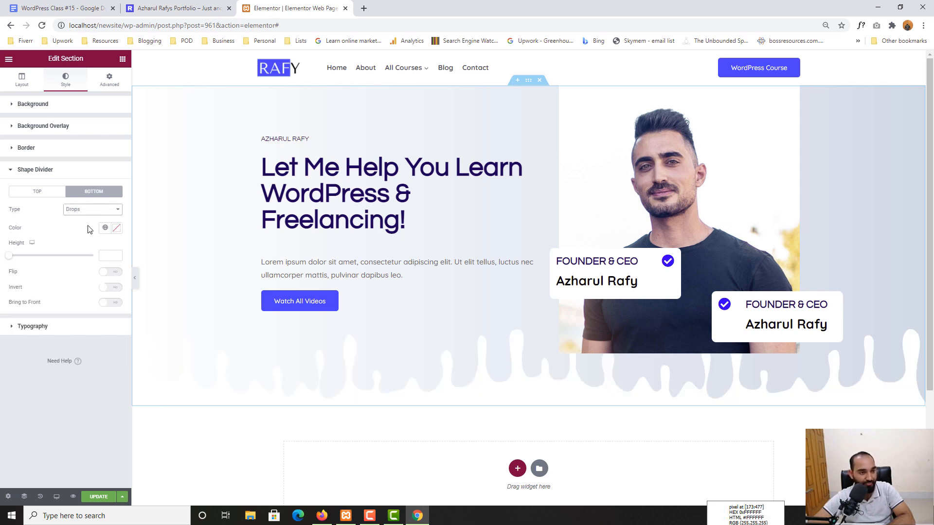
{"action": "left_click", "coordinate": [92, 214]}
{"action": "left_click", "coordinate": [85, 247]}
{"action": "left_click", "coordinate": [89, 214]}
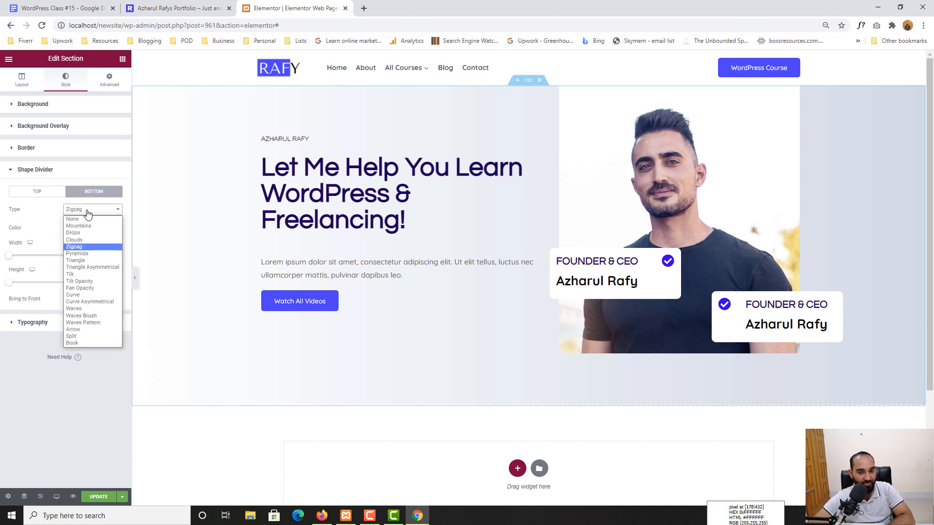
{"action": "left_click", "coordinate": [83, 336]}
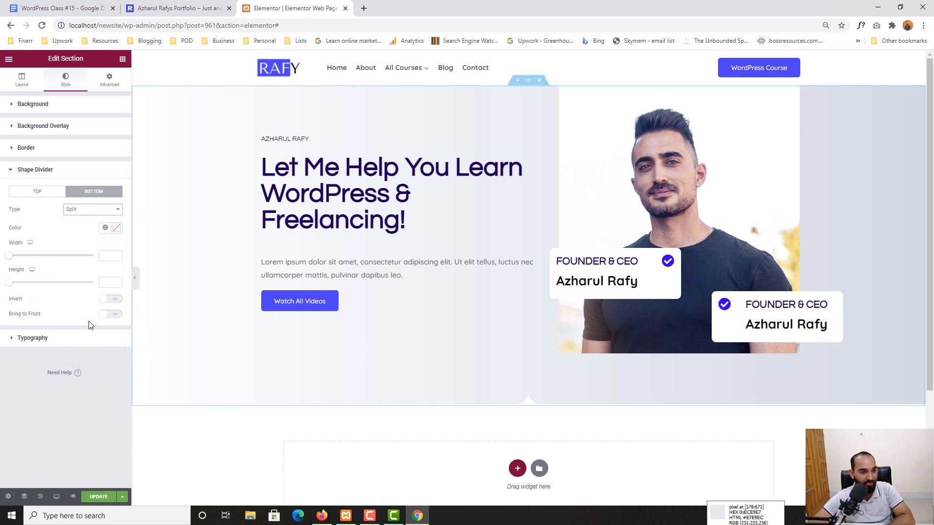
{"action": "left_click", "coordinate": [92, 210]}
{"action": "left_click", "coordinate": [93, 323]}
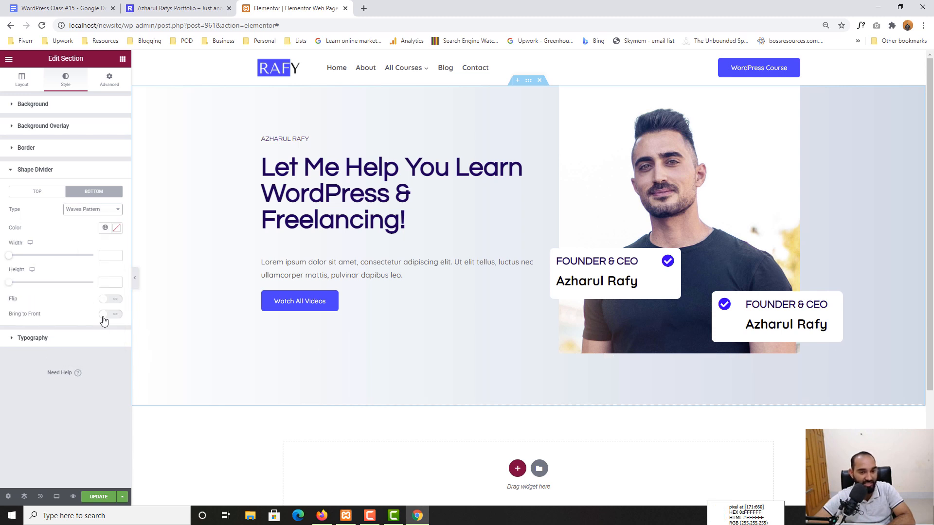
{"action": "left_click", "coordinate": [98, 210]}
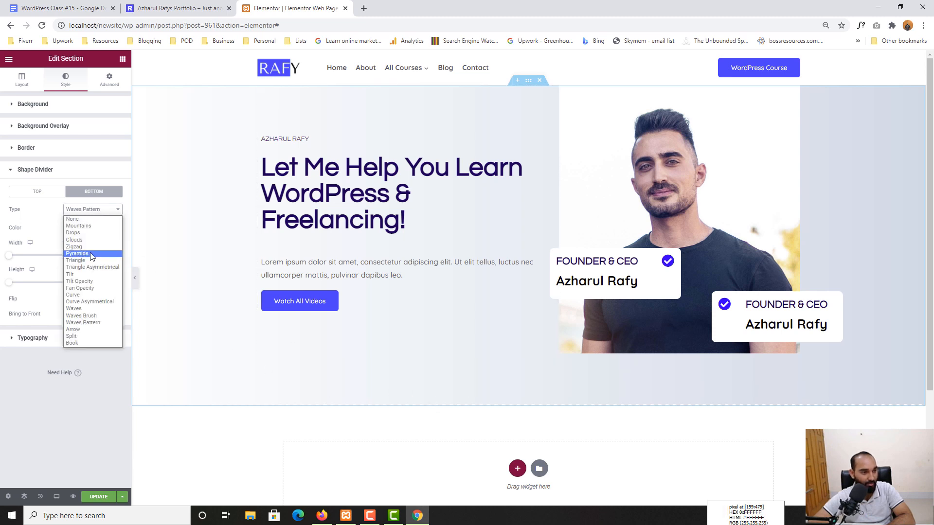
{"action": "left_click", "coordinate": [88, 253]}
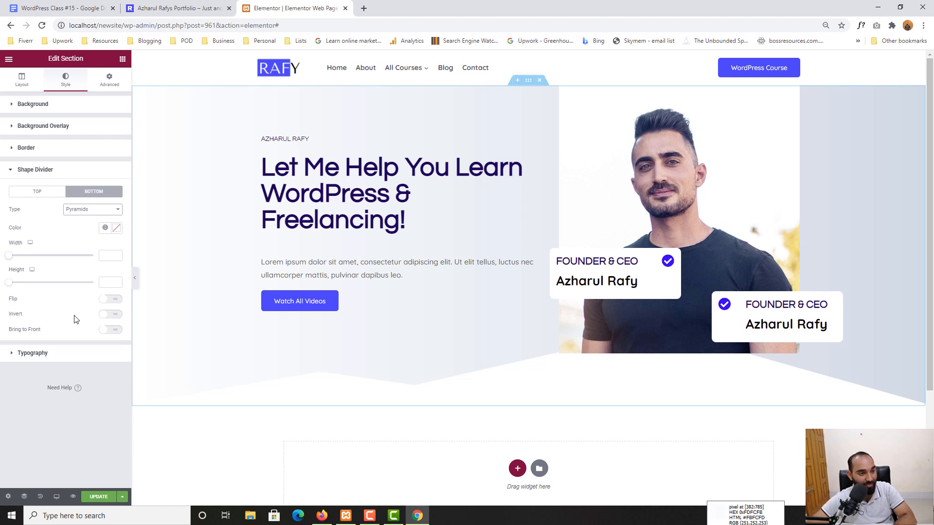
Set the bottom shape divider to Tilt, flip it to match the published homepage, and bring it to the front.
{"action": "left_click", "coordinate": [78, 212]}
{"action": "left_click", "coordinate": [73, 272]}
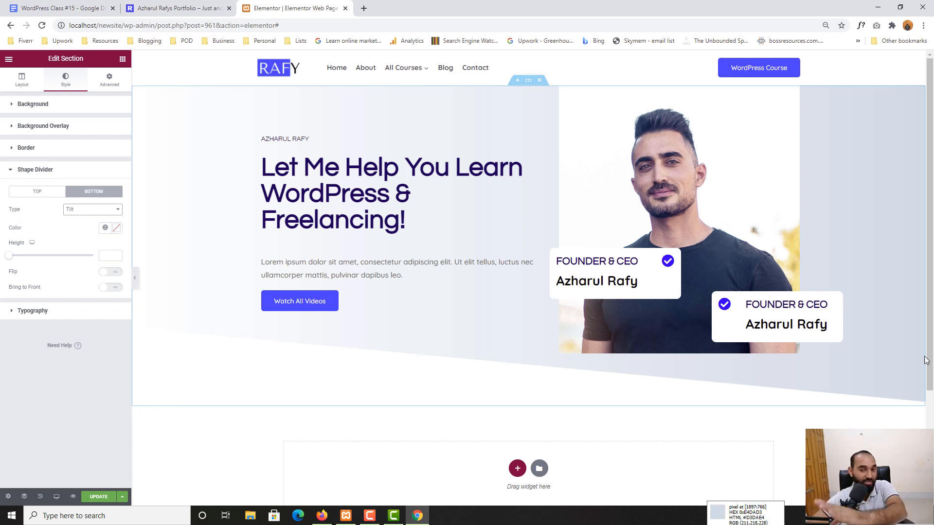
{"action": "left_click", "coordinate": [175, 8]}
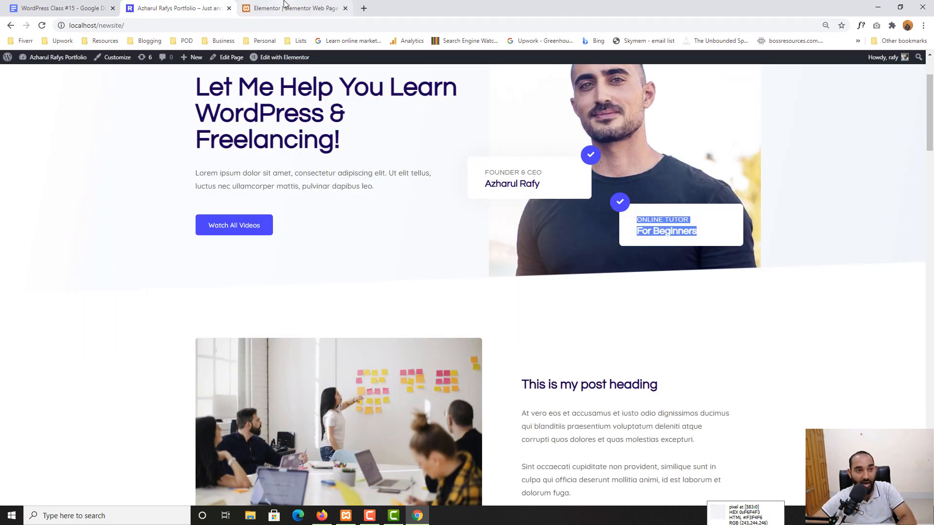
{"action": "left_click", "coordinate": [269, 6]}
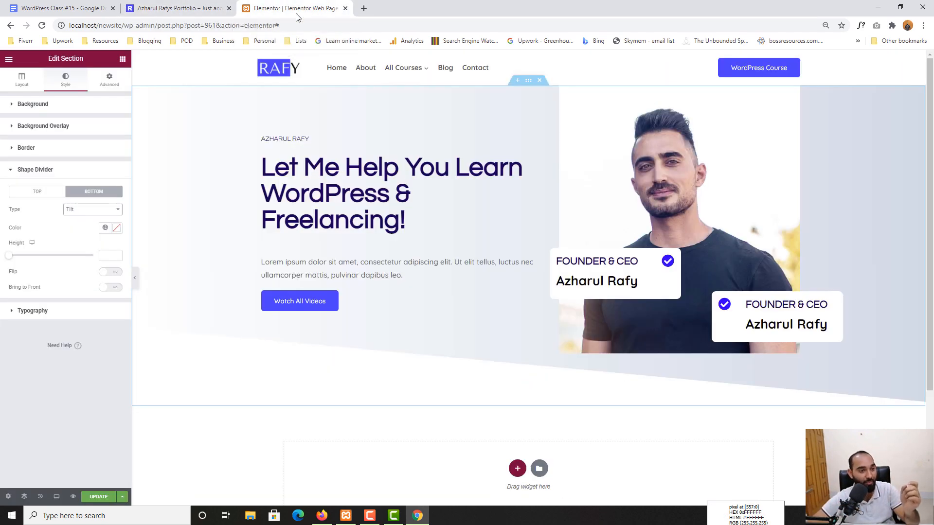
{"action": "left_click", "coordinate": [111, 272]}
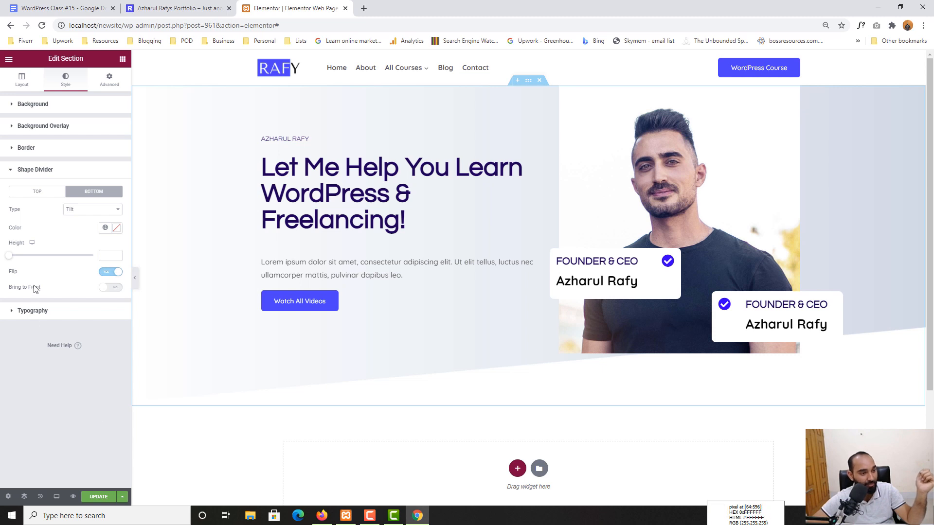
{"action": "left_click", "coordinate": [111, 288]}
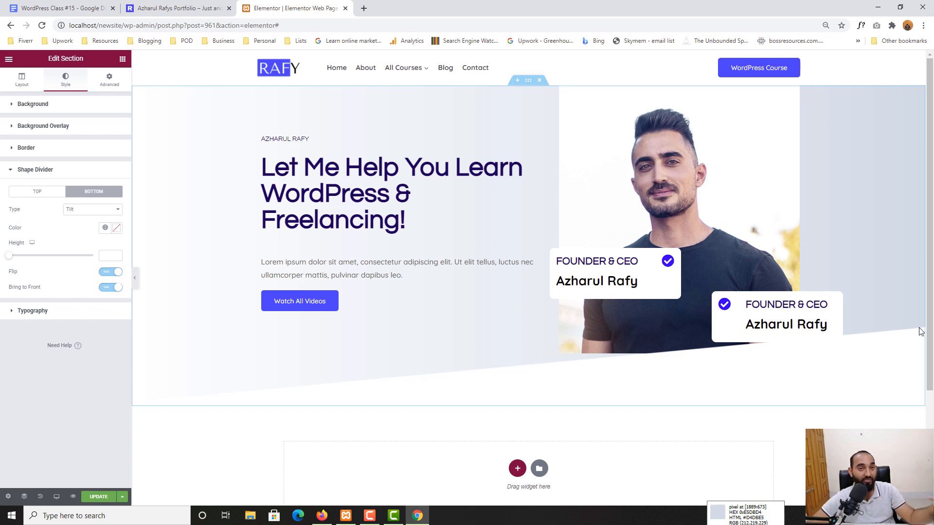
Reposition both FOUNDER & CEO icon boxes higher and further left over the portrait, comparing their placement with the published homepage.
{"action": "left_click", "coordinate": [170, 5]}
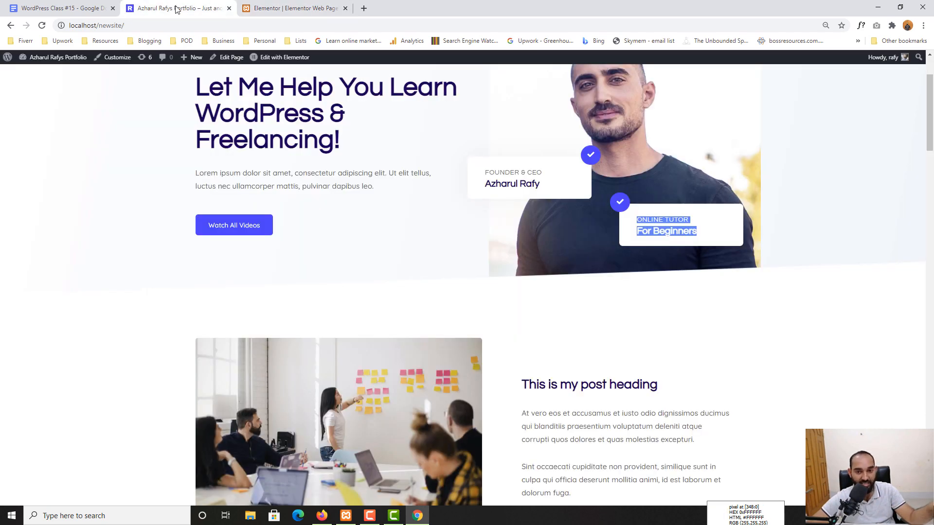
{"action": "left_click", "coordinate": [292, 7]}
{"action": "left_click", "coordinate": [643, 272]}
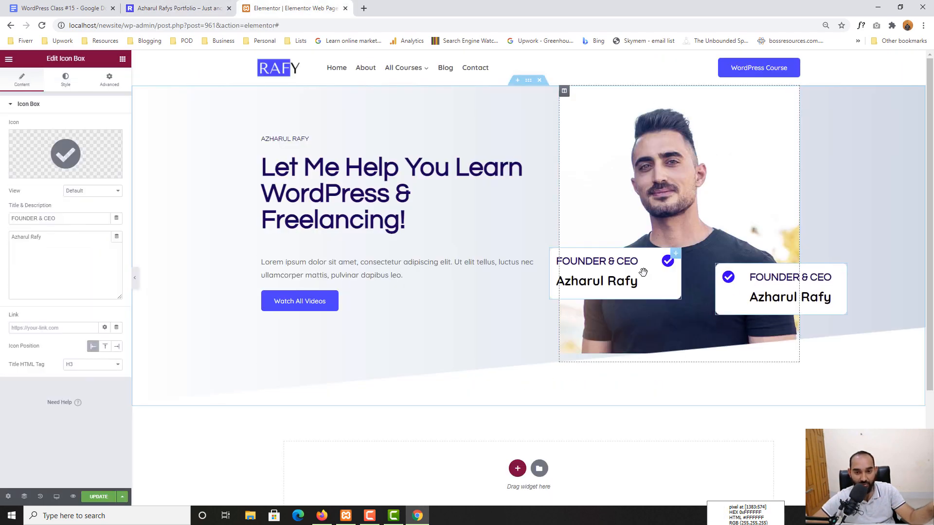
{"action": "left_click_drag", "start_coordinate": [643, 272], "coordinate": [629, 245]}
{"action": "left_click_drag", "start_coordinate": [771, 301], "coordinate": [753, 309]}
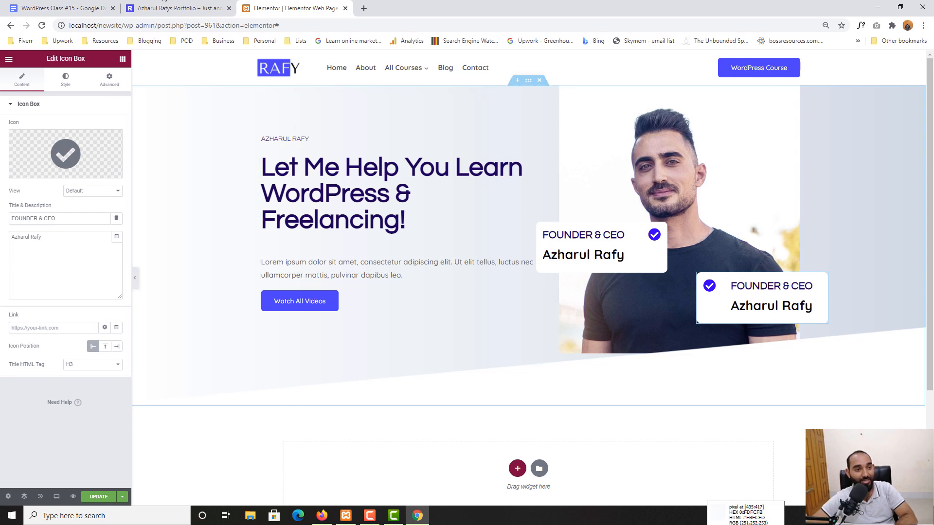
{"action": "left_click", "coordinate": [177, 8]}
{"action": "scroll", "coordinate": [380, 312], "scroll_direction": "up", "scroll_amount": 2}
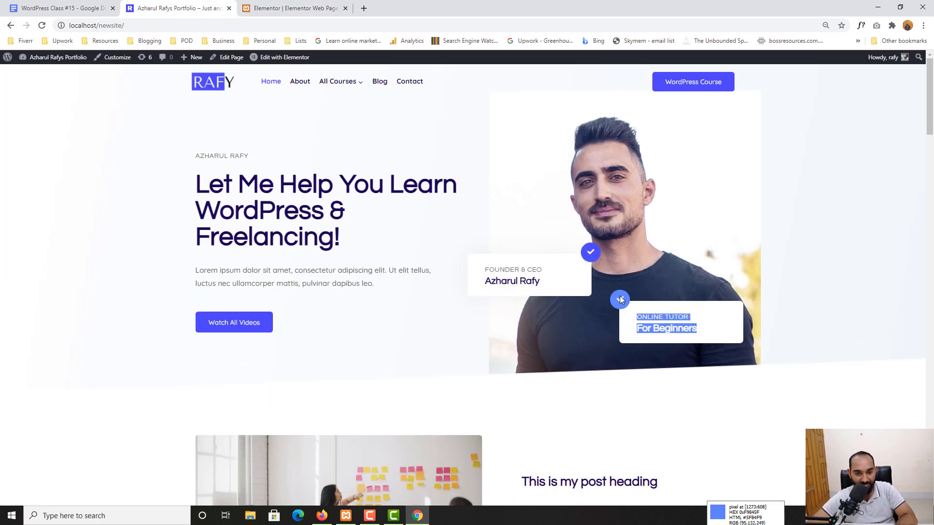
{"action": "left_click", "coordinate": [302, 9]}
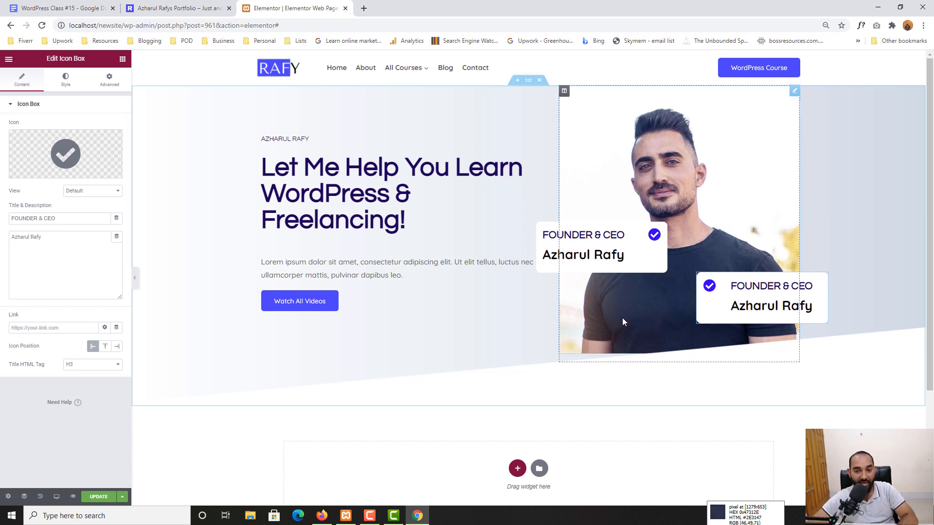
Move the FOUNDER & CEO icon box at the portrait's left edge slightly lower and further right, checking it against the published homepage.
{"action": "left_click_drag", "start_coordinate": [575, 247], "coordinate": [586, 253]}
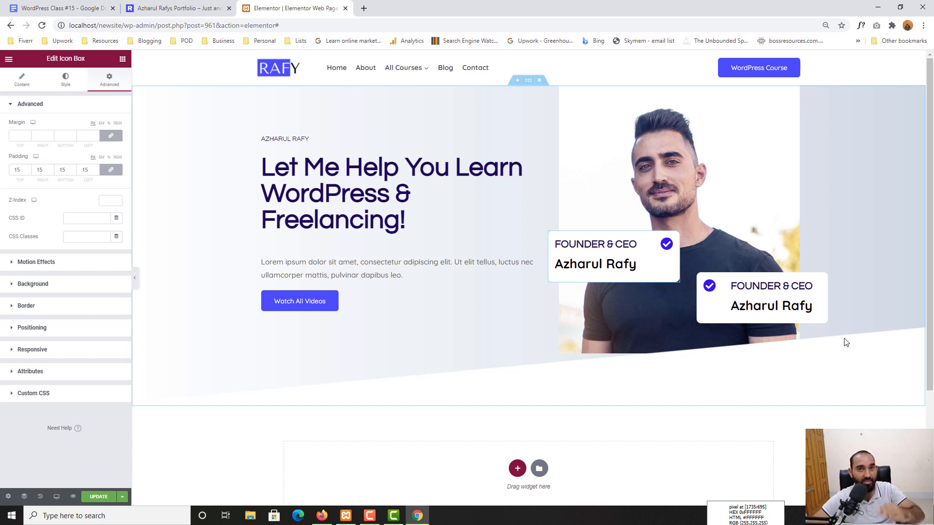
{"action": "left_click", "coordinate": [150, 4]}
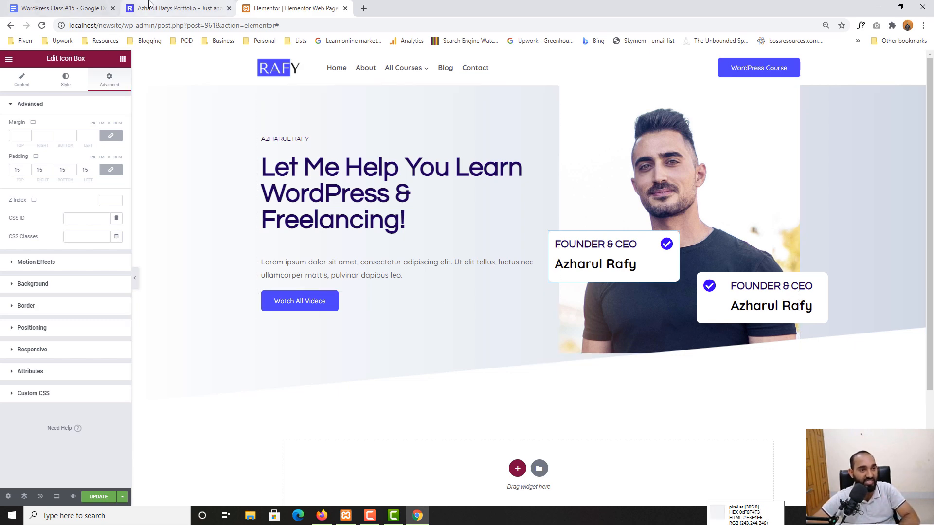
{"action": "left_click", "coordinate": [291, 8]}
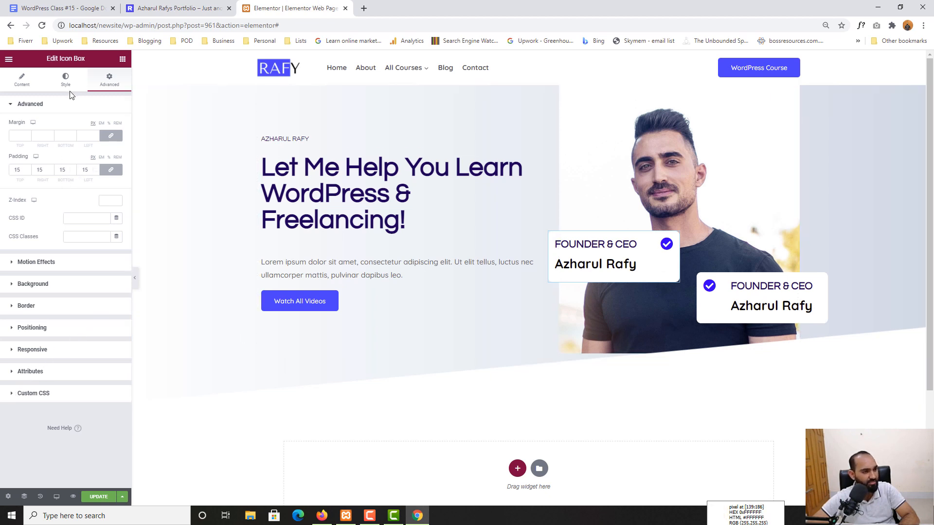
Set the height of the hero section's bottom Tilt divider to 207, comparing its slope with the published homepage.
{"action": "left_click", "coordinate": [528, 80]}
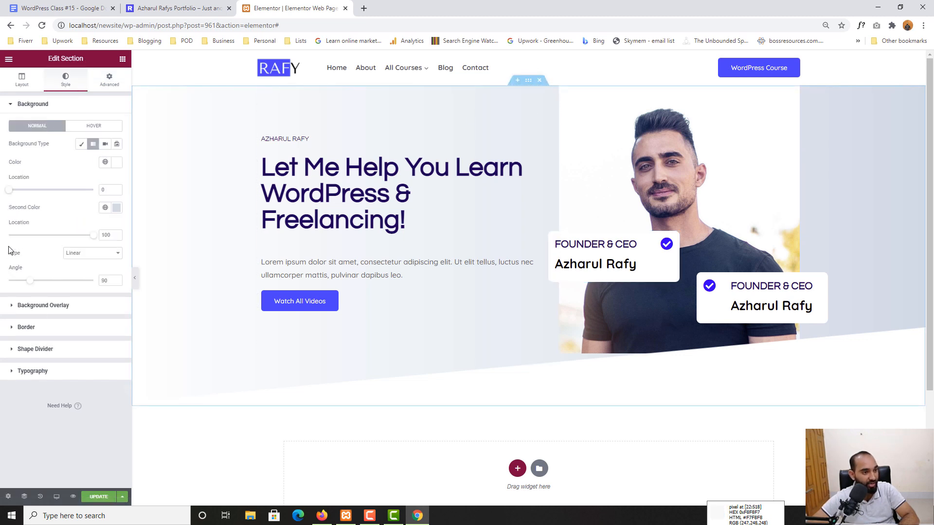
{"action": "left_click", "coordinate": [33, 348]}
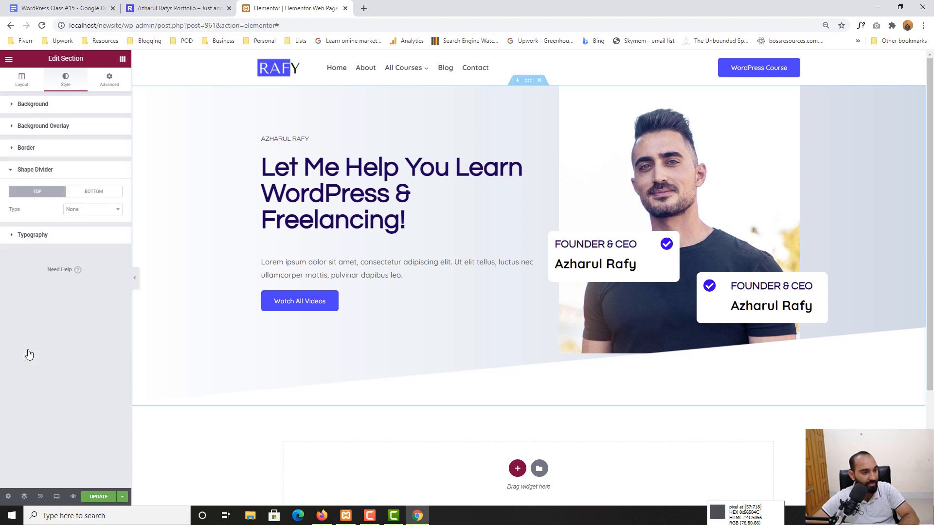
{"action": "left_click", "coordinate": [99, 193]}
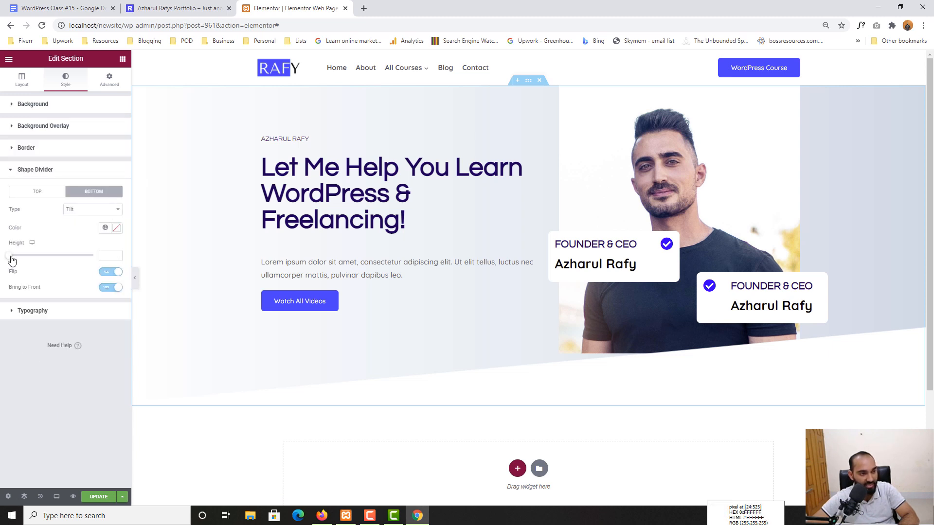
{"action": "left_click_drag", "start_coordinate": [12, 261], "coordinate": [42, 265]}
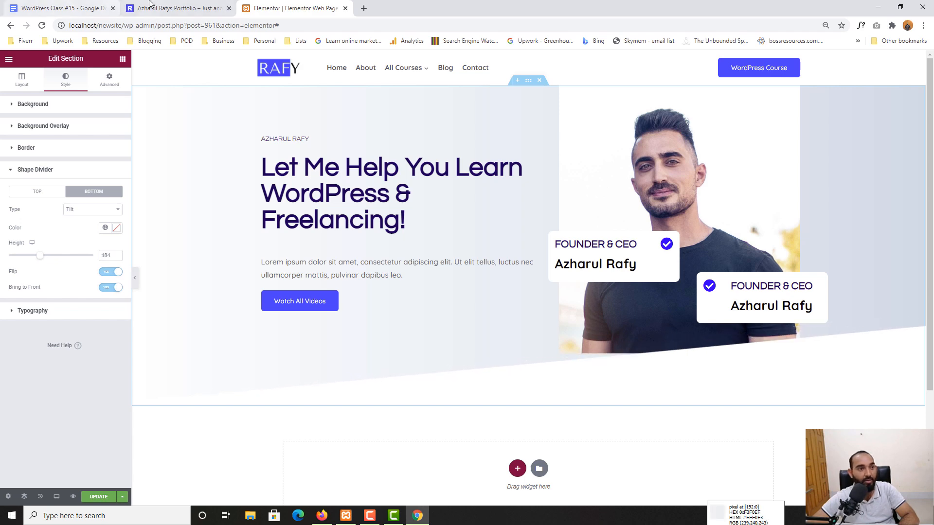
{"action": "left_click", "coordinate": [175, 8]}
{"action": "left_click", "coordinate": [292, 8]}
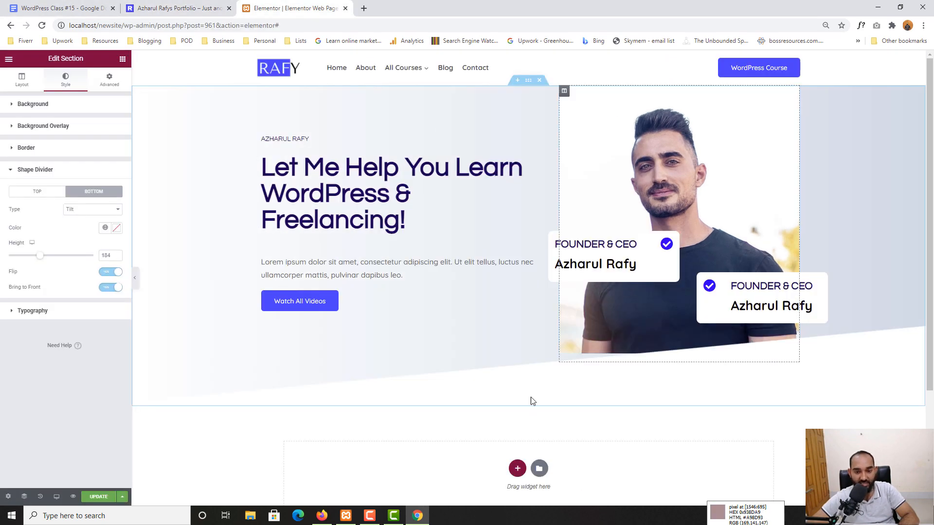
{"action": "left_click_drag", "start_coordinate": [42, 262], "coordinate": [46, 261]}
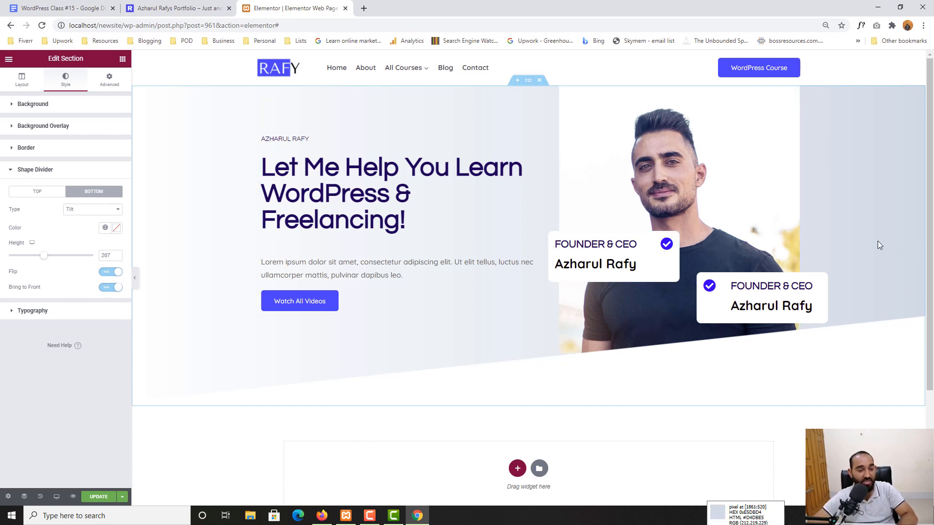
Review the image-and-text section on the published homepage and add a two-column section below the hero.
{"action": "left_click", "coordinate": [137, 6]}
{"action": "scroll", "coordinate": [234, 302], "scroll_direction": "down", "scroll_amount": 3}
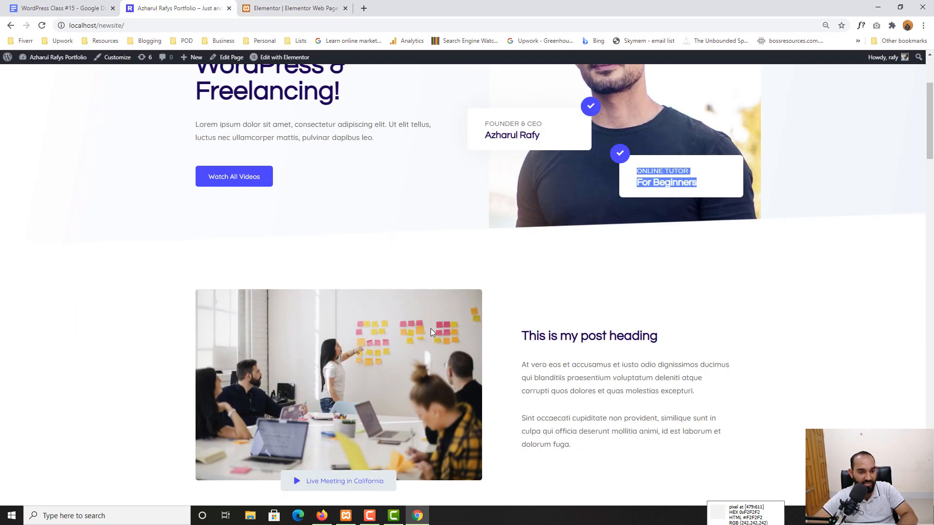
{"action": "scroll", "coordinate": [223, 336], "scroll_direction": "down", "scroll_amount": 2}
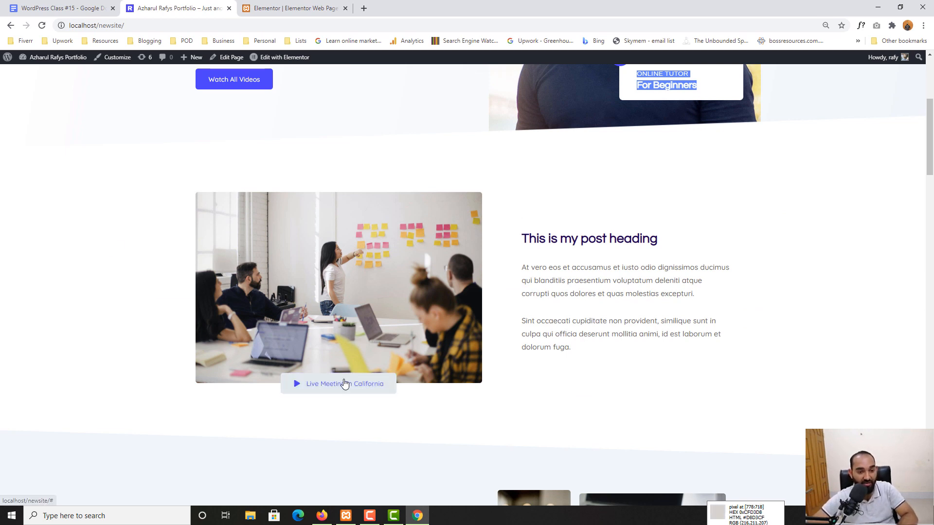
{"action": "left_click_drag", "start_coordinate": [529, 238], "coordinate": [578, 296]}
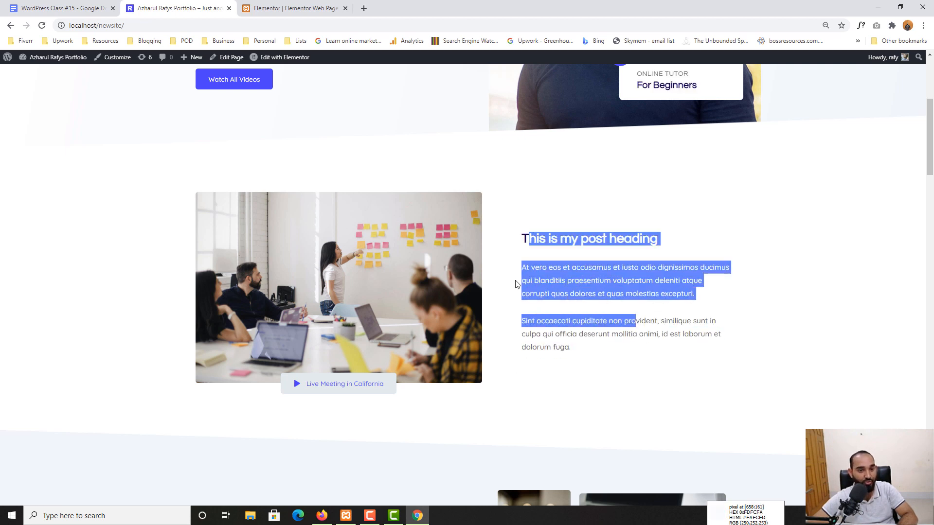
{"action": "left_click", "coordinate": [291, 8]}
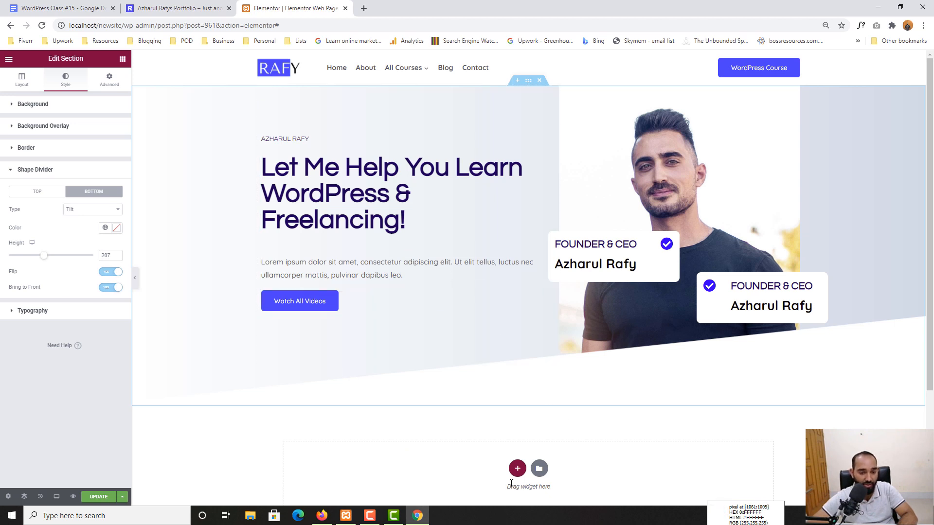
{"action": "left_click", "coordinate": [517, 468]}
{"action": "scroll", "coordinate": [402, 378], "scroll_direction": "down", "scroll_amount": 2}
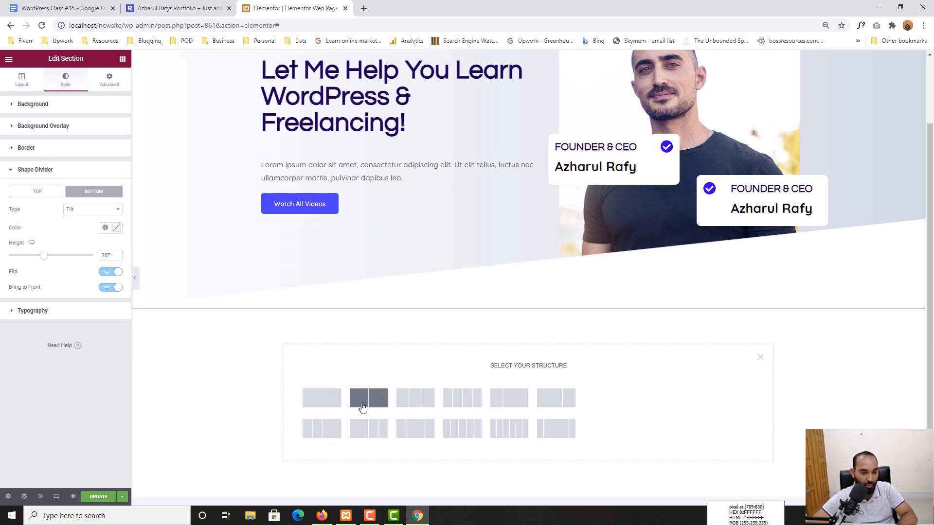
{"action": "left_click", "coordinate": [373, 404]}
{"action": "scroll", "coordinate": [619, 334], "scroll_direction": "down", "scroll_amount": 1}
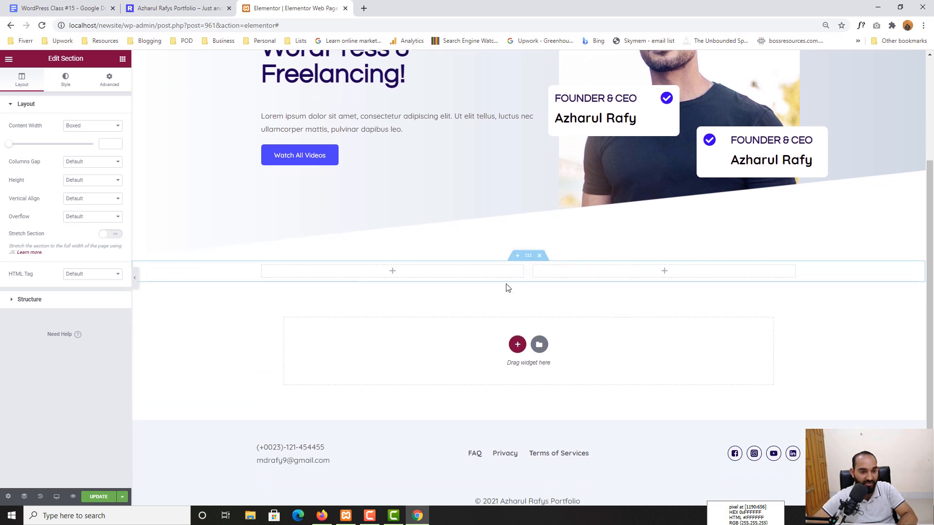
Add an Image widget to the new section's first column and place a centre-aligned Button widget below it.
{"action": "left_click", "coordinate": [407, 274]}
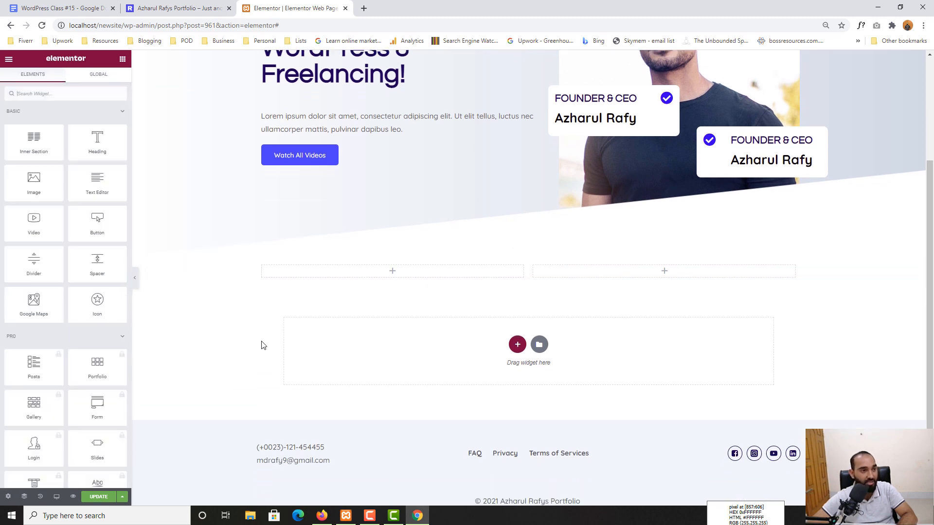
{"action": "left_click_drag", "start_coordinate": [36, 184], "coordinate": [346, 274]}
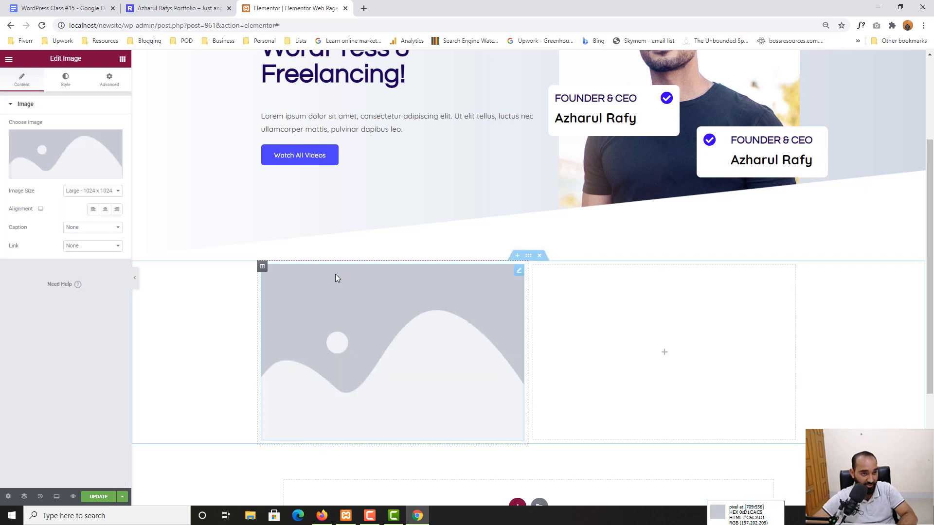
{"action": "left_click", "coordinate": [141, 6]}
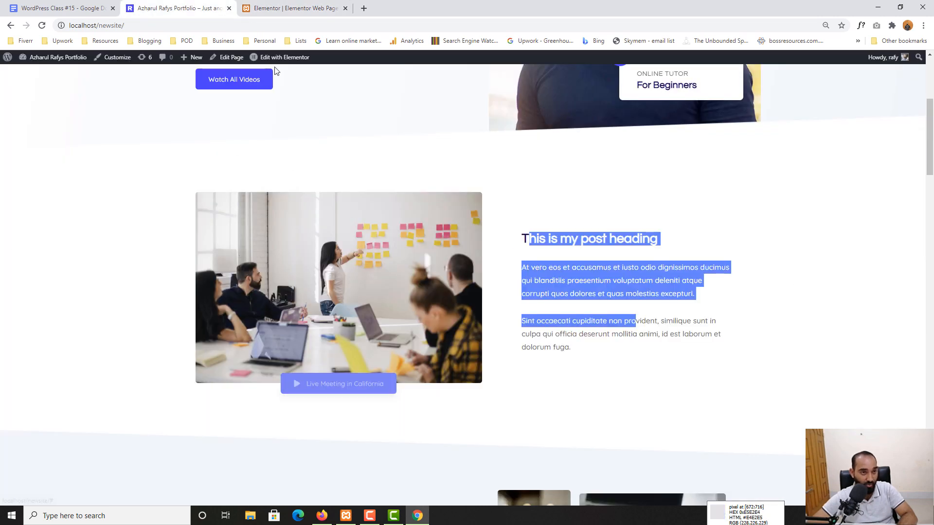
{"action": "left_click", "coordinate": [292, 7]}
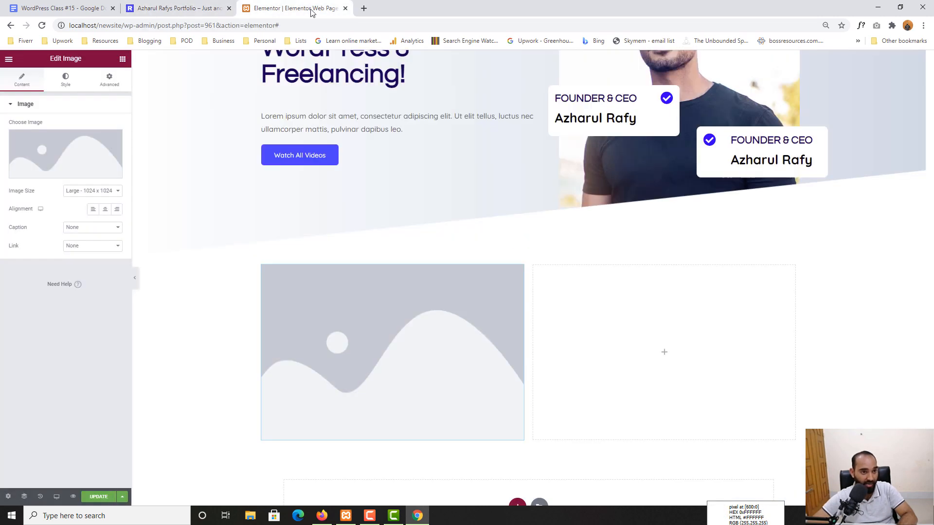
{"action": "left_click", "coordinate": [122, 60]}
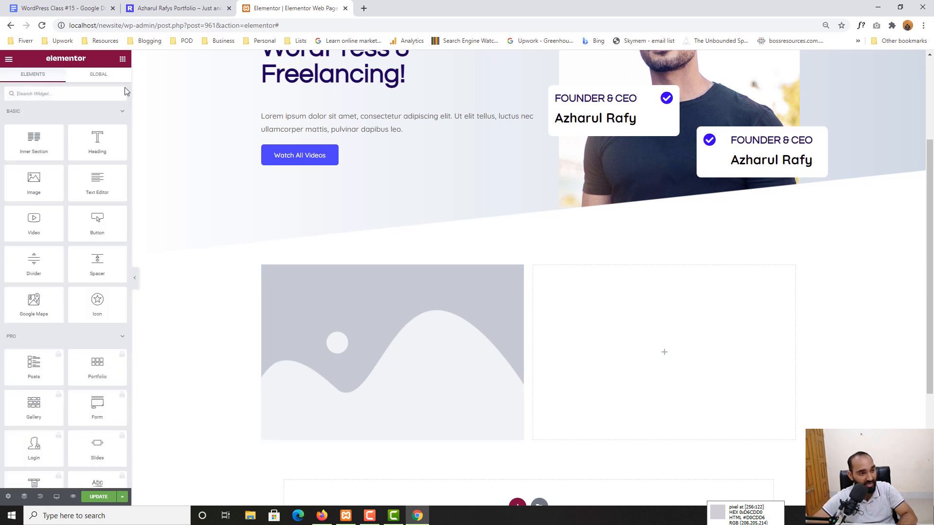
{"action": "left_click_drag", "start_coordinate": [97, 222], "coordinate": [341, 445]}
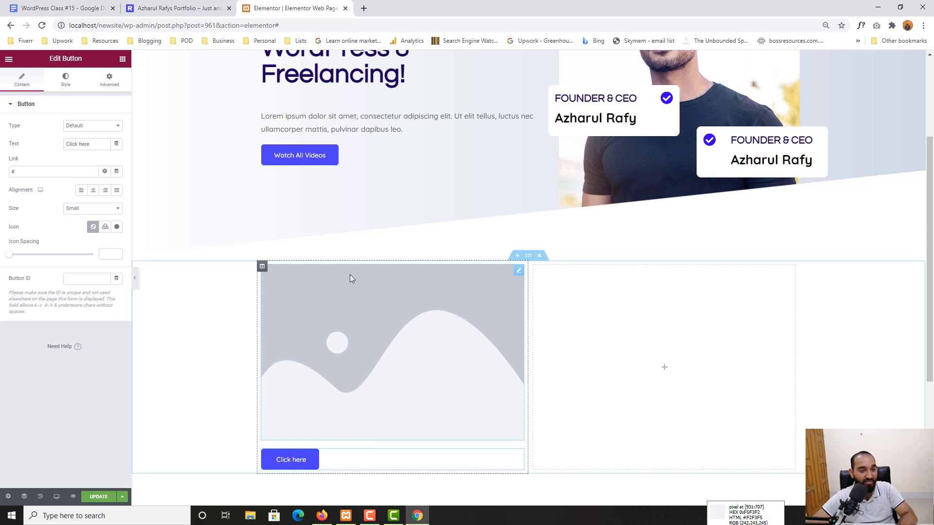
{"action": "left_click", "coordinate": [94, 190]}
Check the published section's text layout and add a Heading with a Text Editor widget below it in the second column.
{"action": "left_click", "coordinate": [177, 8]}
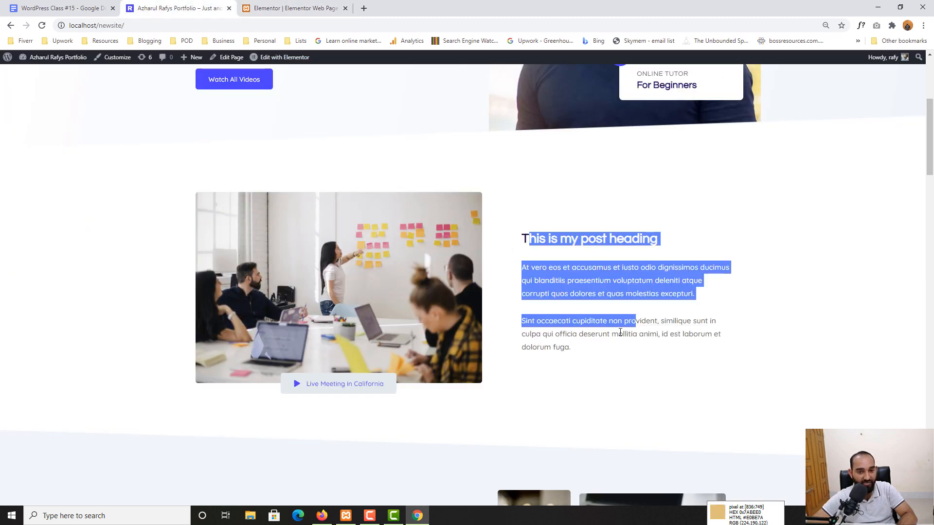
{"action": "left_click", "coordinate": [602, 228]}
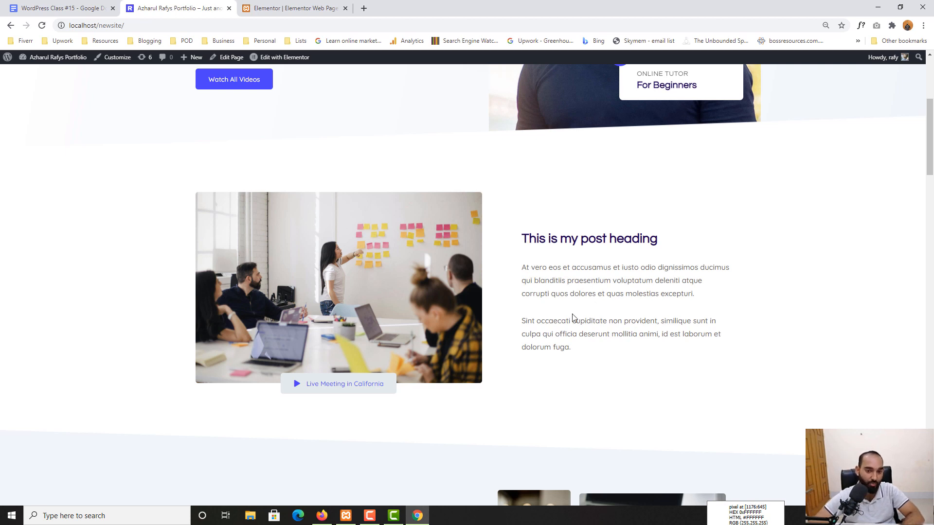
{"action": "left_click", "coordinate": [292, 8]}
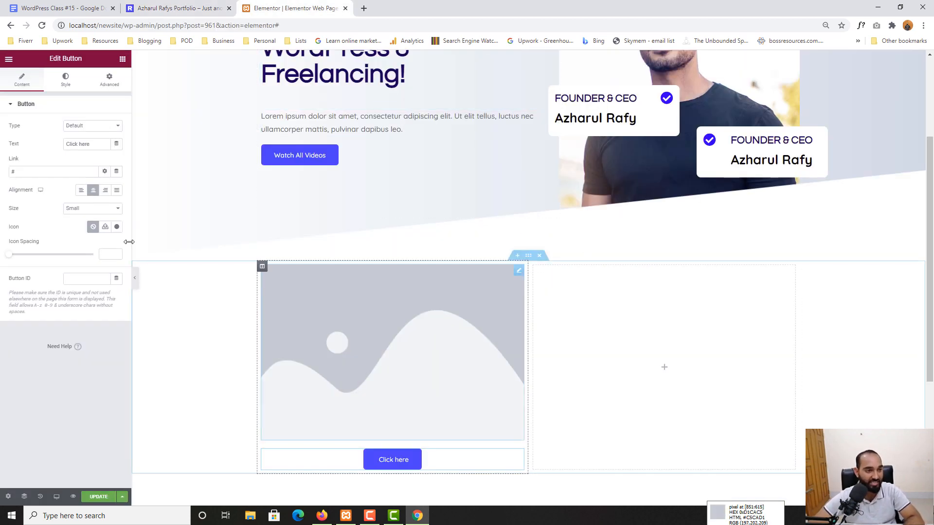
{"action": "left_click", "coordinate": [125, 60]}
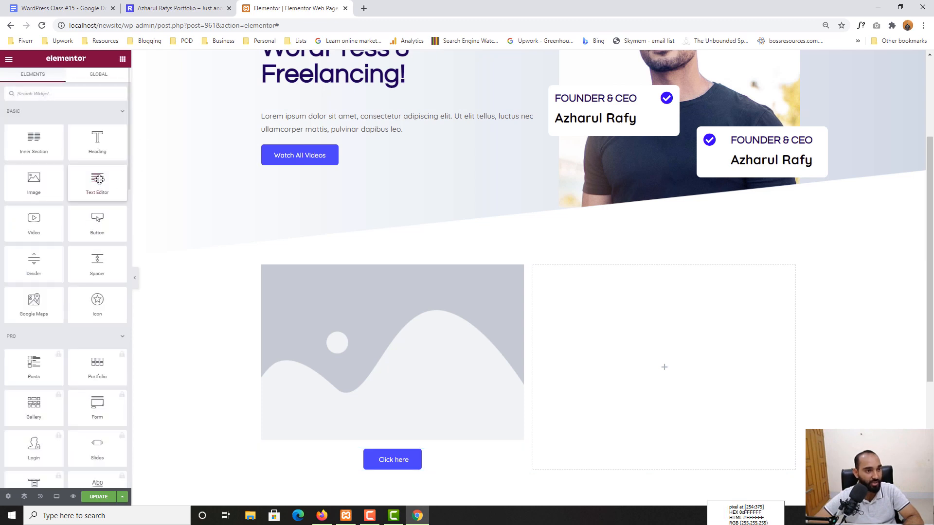
{"action": "left_click_drag", "start_coordinate": [98, 142], "coordinate": [649, 340]}
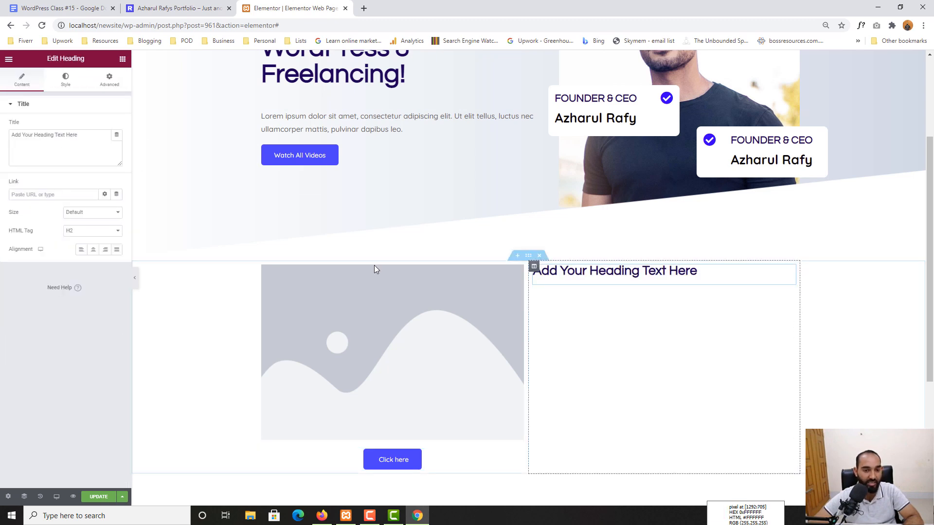
{"action": "left_click", "coordinate": [122, 59]}
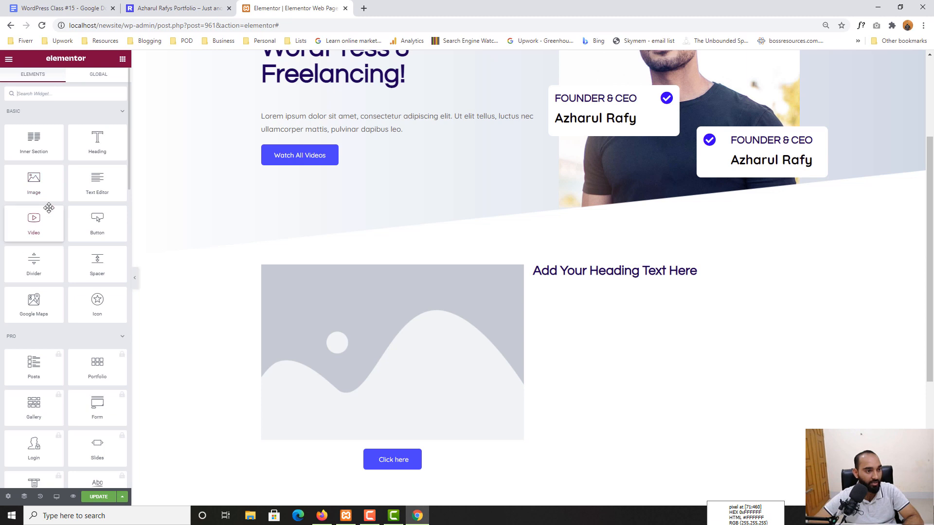
{"action": "left_click_drag", "start_coordinate": [97, 182], "coordinate": [600, 286]}
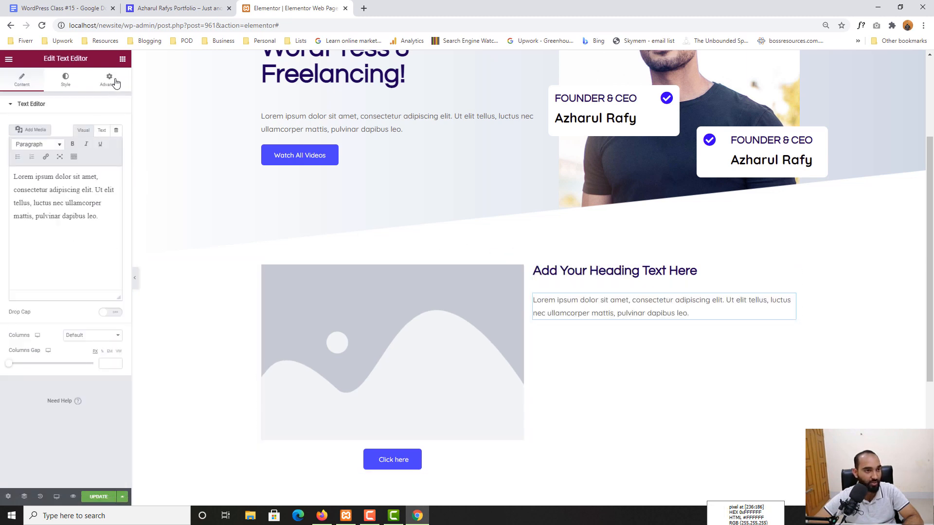
Add another Text Editor widget under the first paragraph and compare the layout with the published homepage.
{"action": "left_click", "coordinate": [123, 58]}
{"action": "left_click_drag", "start_coordinate": [98, 182], "coordinate": [603, 322]}
{"action": "left_click", "coordinate": [180, 8]}
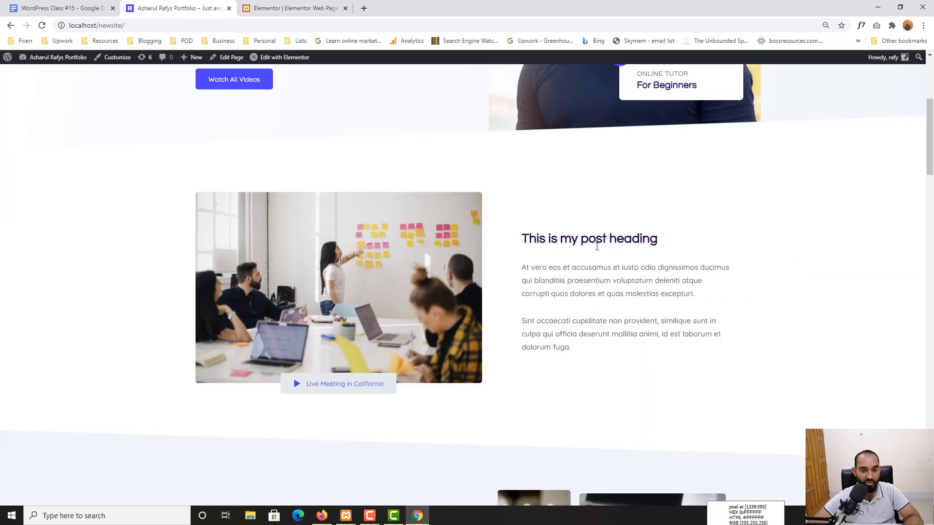
{"action": "left_click", "coordinate": [253, 4]}
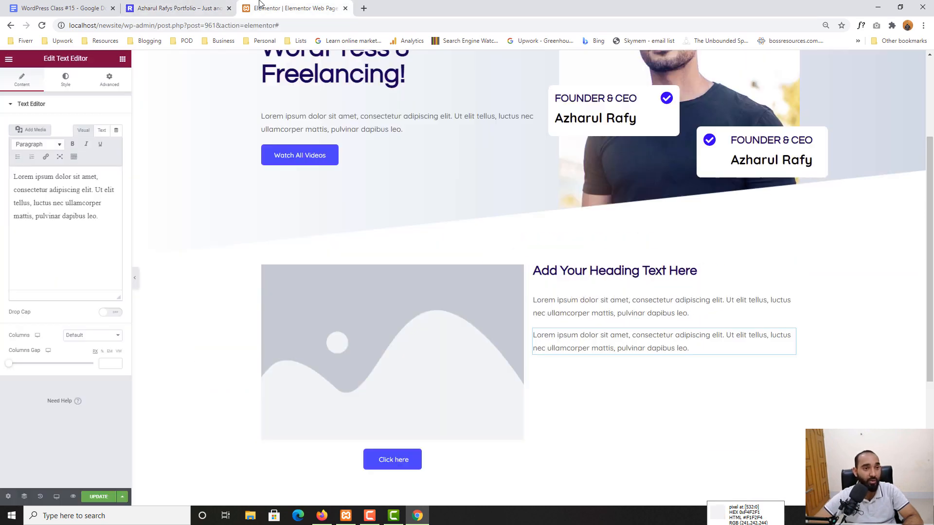
{"action": "left_click", "coordinate": [214, 4]}
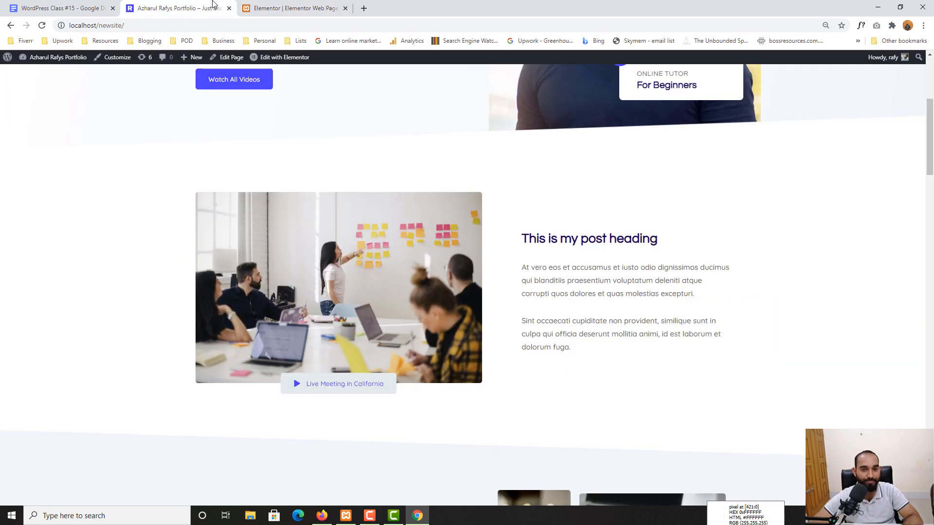
{"action": "left_click", "coordinate": [256, 4]}
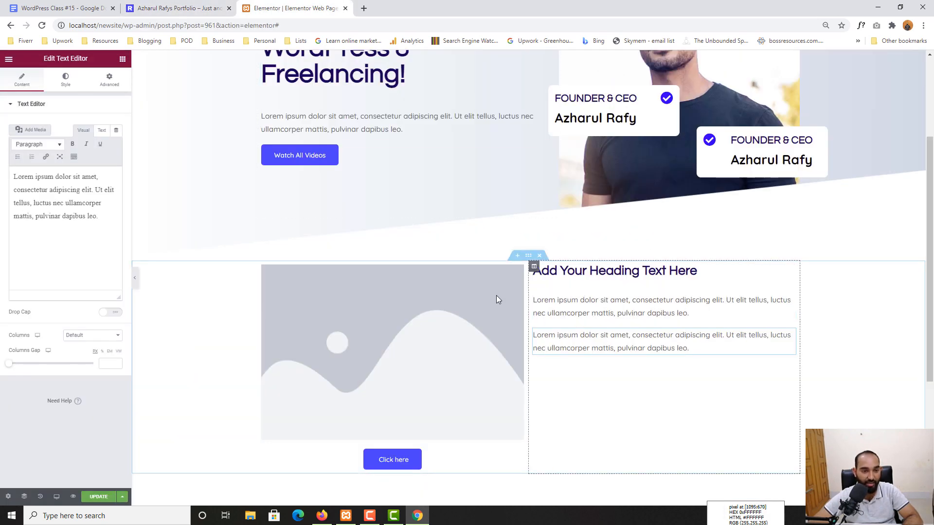
Set the image-and-text section's padding to 100 px top and bottom and 0 on the sides, and check the spacing.
{"action": "left_click", "coordinate": [529, 261]}
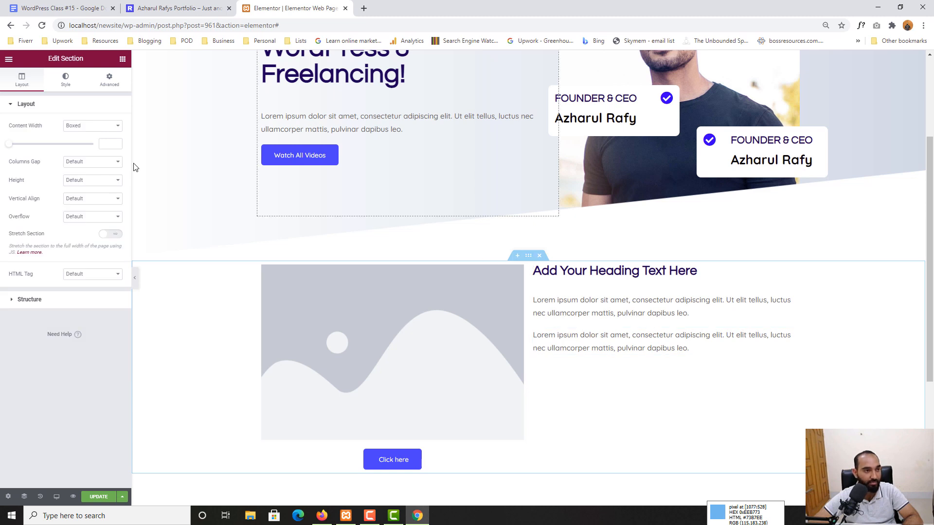
{"action": "left_click", "coordinate": [119, 84]}
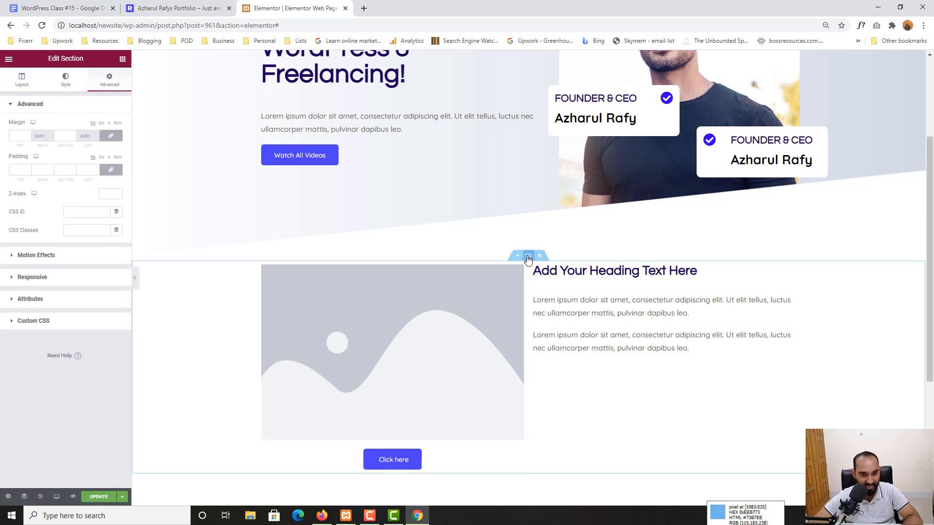
{"action": "left_click", "coordinate": [116, 172]}
{"action": "type", "text": "100"}
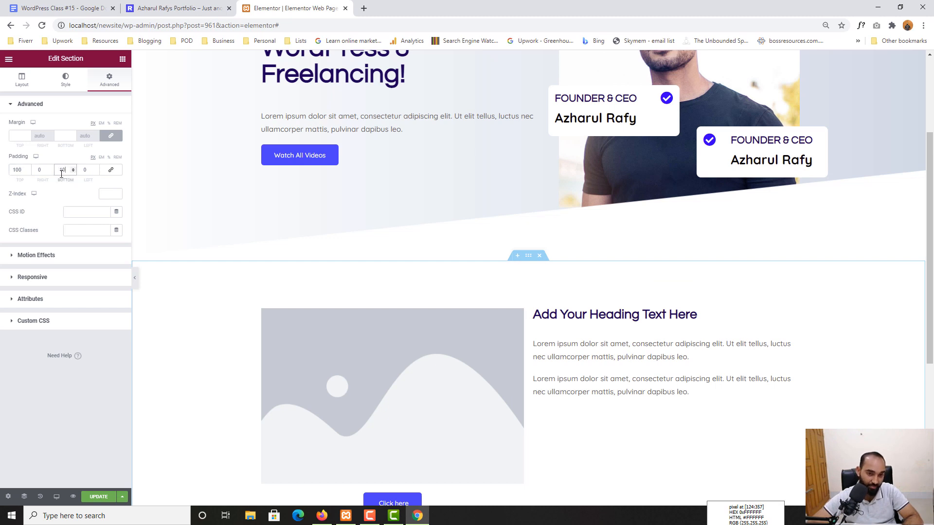
{"action": "scroll", "coordinate": [668, 333], "scroll_direction": "down", "scroll_amount": 3}
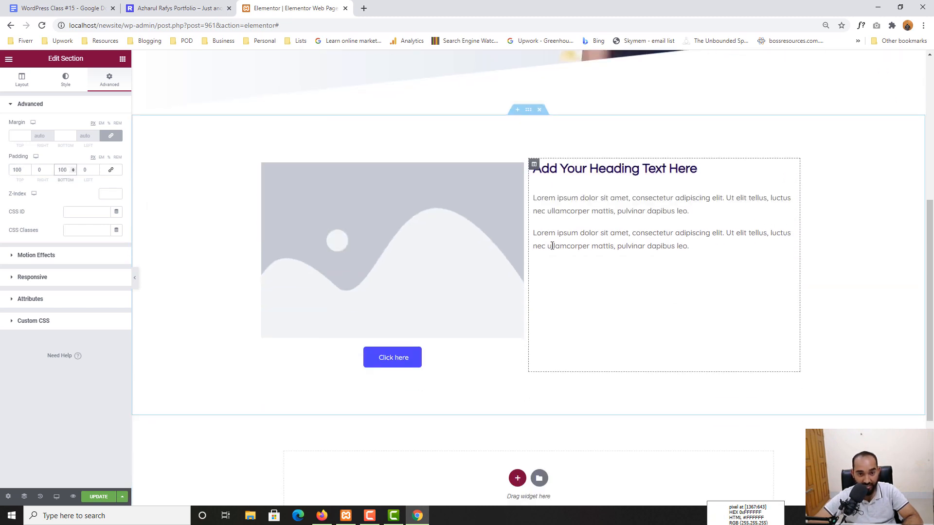
{"action": "scroll", "coordinate": [516, 282], "scroll_direction": "up", "scroll_amount": 3}
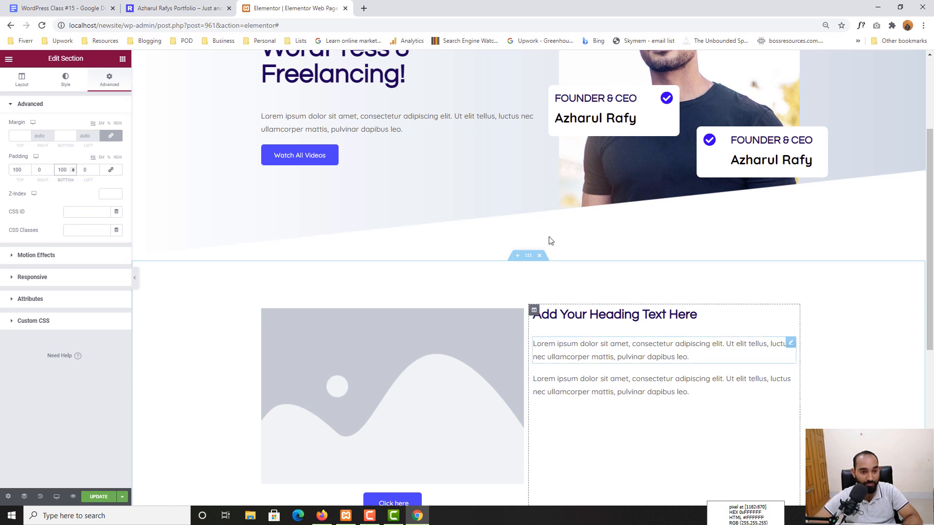
{"action": "scroll", "coordinate": [393, 387], "scroll_direction": "down", "scroll_amount": 2}
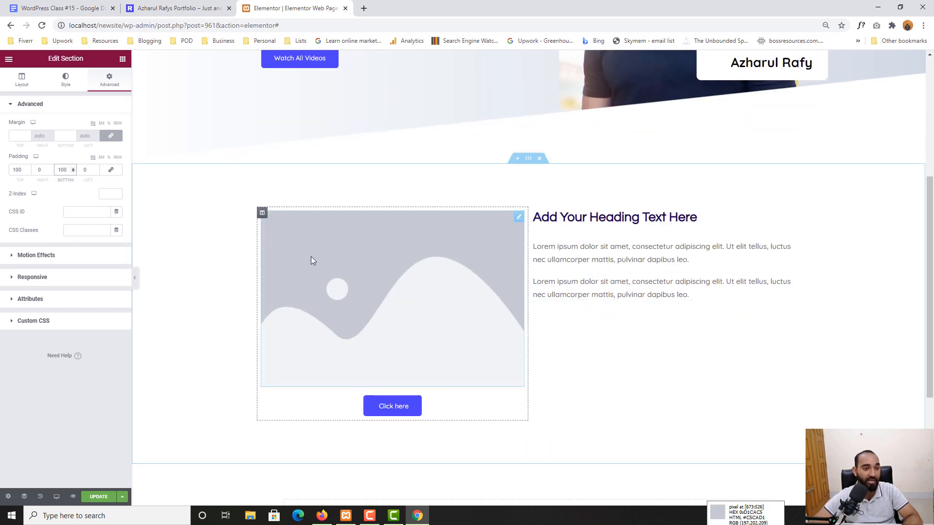
Check the published section's image and replace the placeholder with the media library photo of the team meeting with sticky notes.
{"action": "key", "text": "ctrl+shift+Tab"}
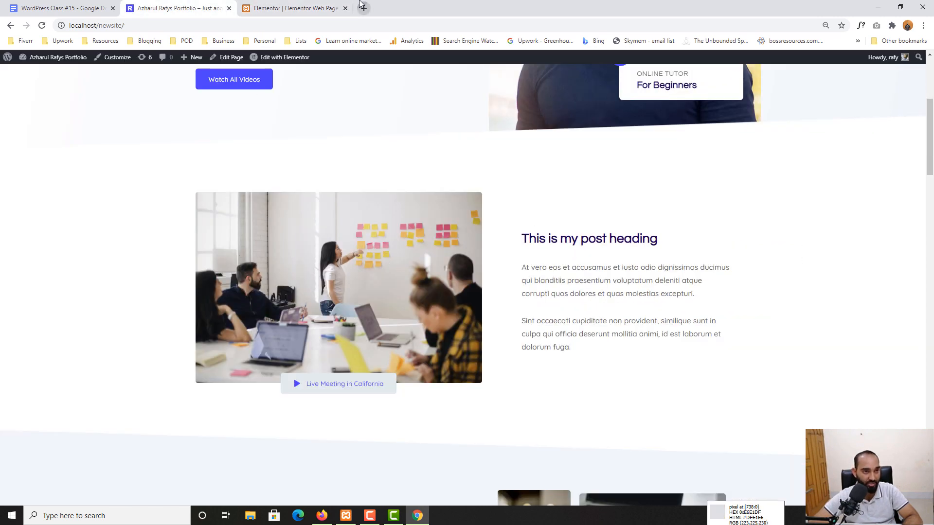
{"action": "left_click", "coordinate": [322, 7]}
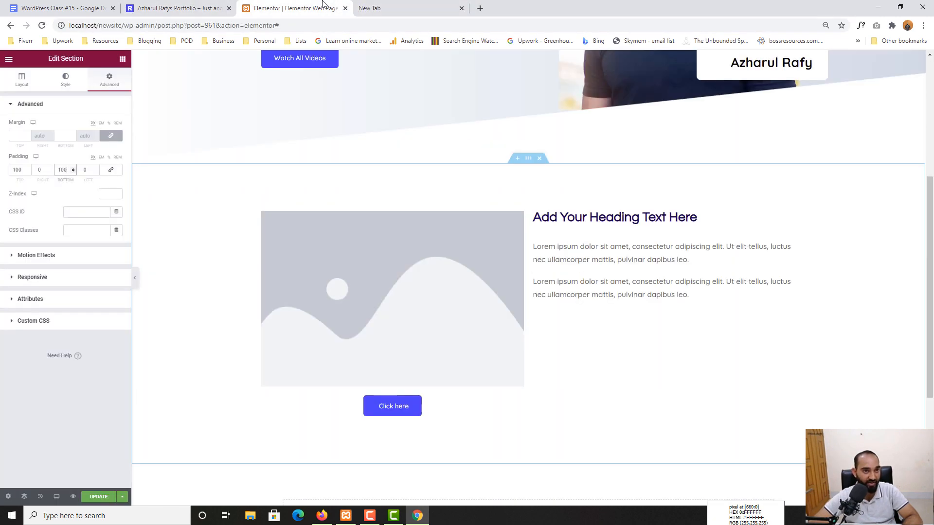
{"action": "left_click", "coordinate": [377, 288]}
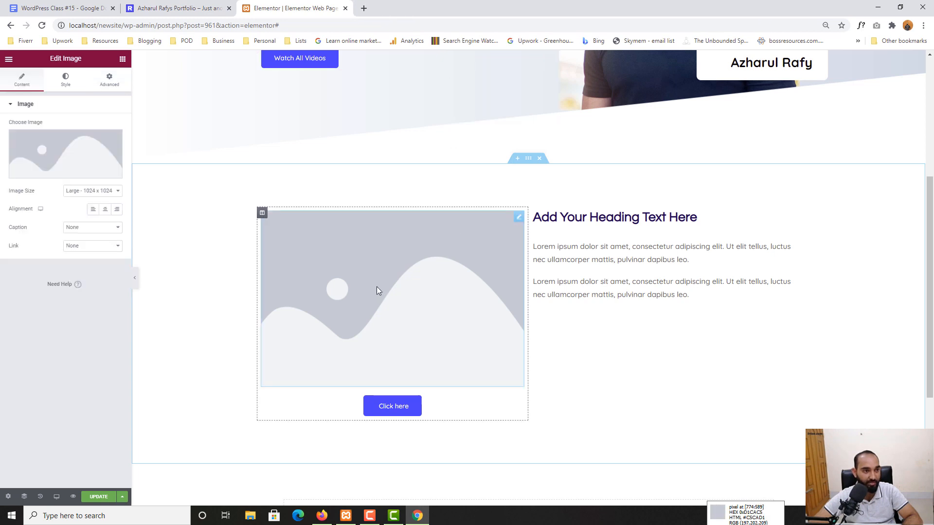
{"action": "left_click", "coordinate": [43, 175]}
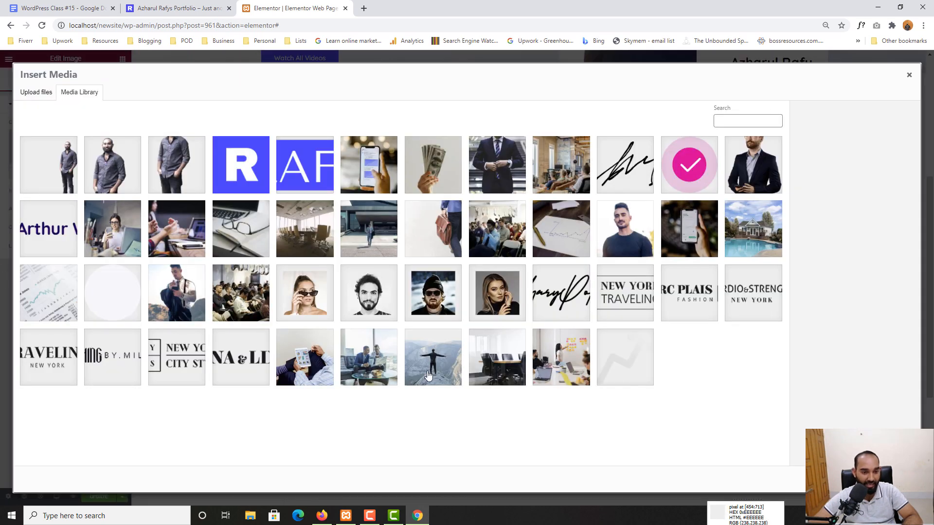
{"action": "left_click", "coordinate": [560, 371]}
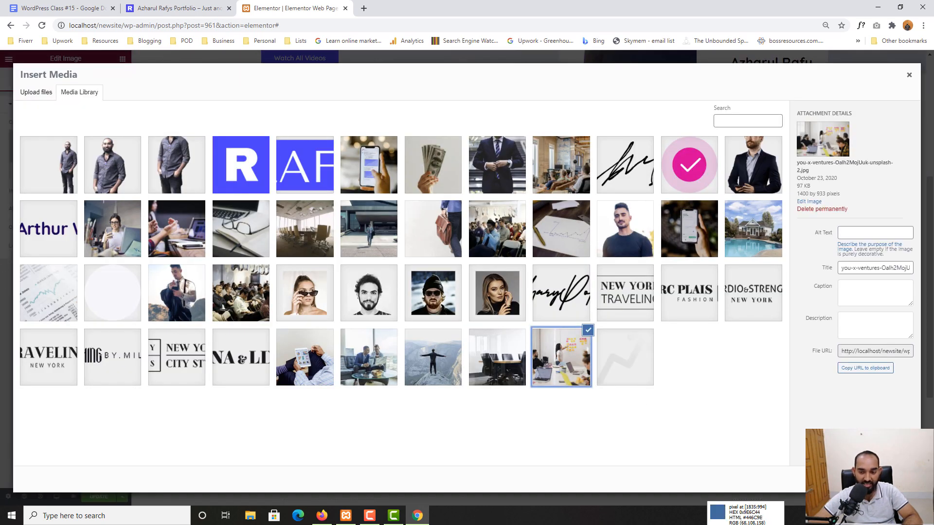
{"action": "double_click", "coordinate": [561, 371]}
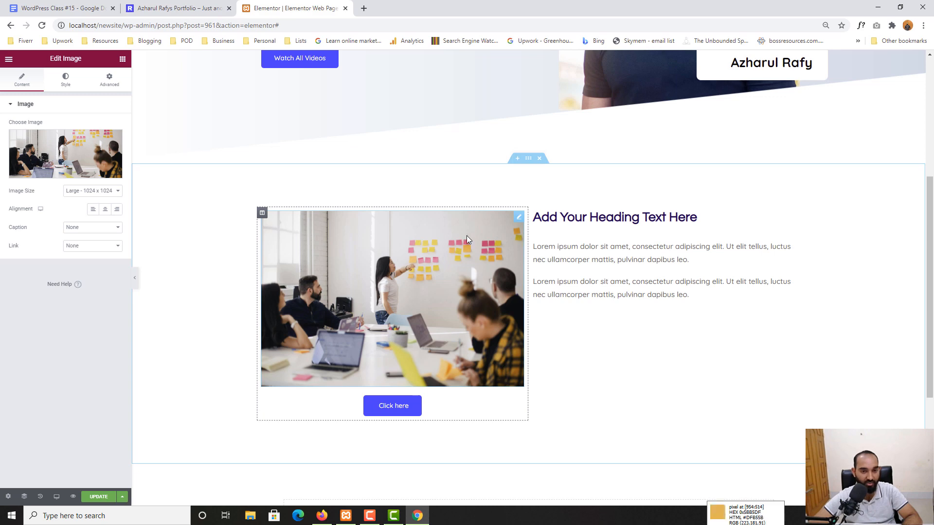
Check the published button and change the text of the button below the image to "Live Meeting in California".
{"action": "scroll", "coordinate": [344, 288], "scroll_direction": "up", "scroll_amount": 5}
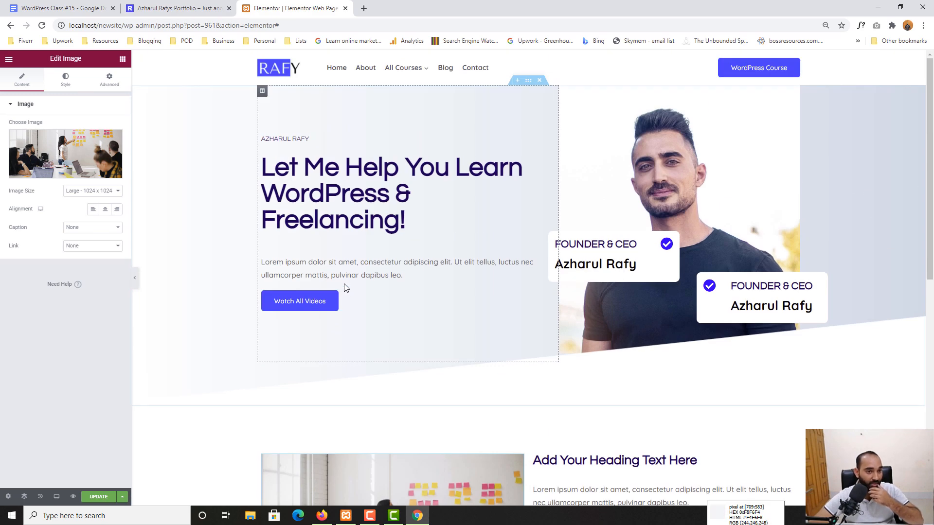
{"action": "scroll", "coordinate": [350, 289], "scroll_direction": "down", "scroll_amount": 4}
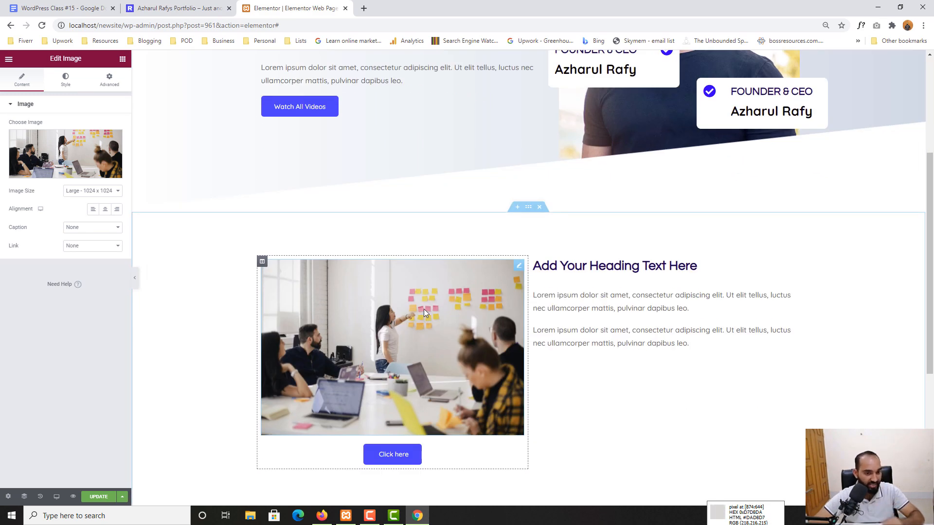
{"action": "scroll", "coordinate": [424, 307], "scroll_direction": "down", "scroll_amount": 2}
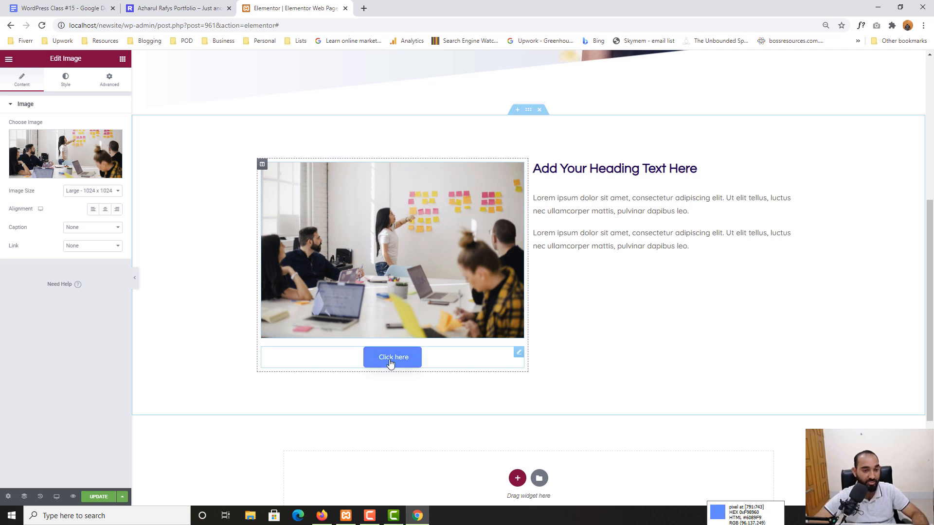
{"action": "left_click", "coordinate": [169, 3]}
{"action": "scroll", "coordinate": [314, 385], "scroll_direction": "down", "scroll_amount": 1}
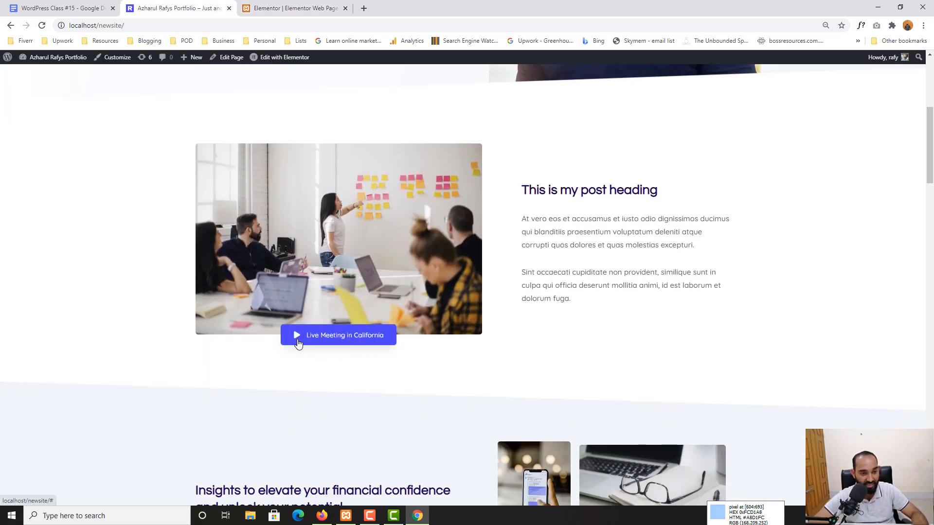
{"action": "left_click", "coordinate": [285, 6]}
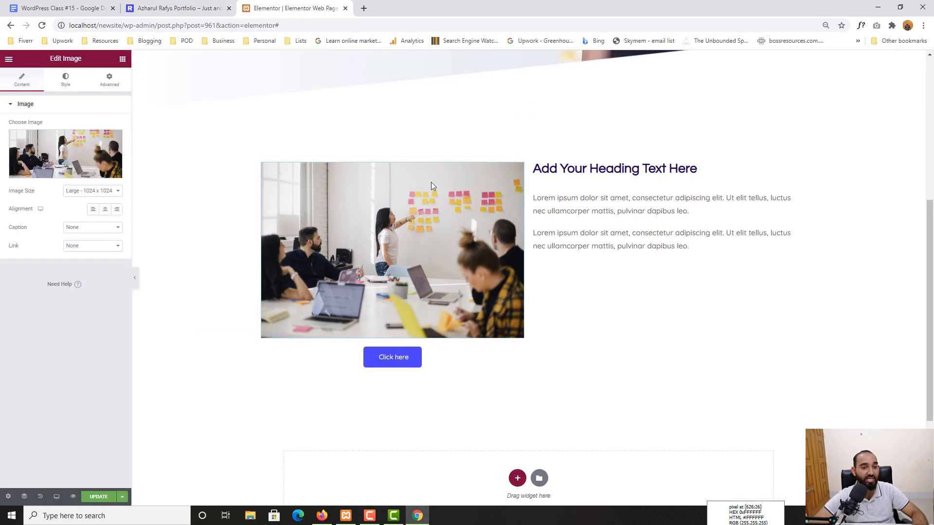
{"action": "left_click", "coordinate": [388, 363]}
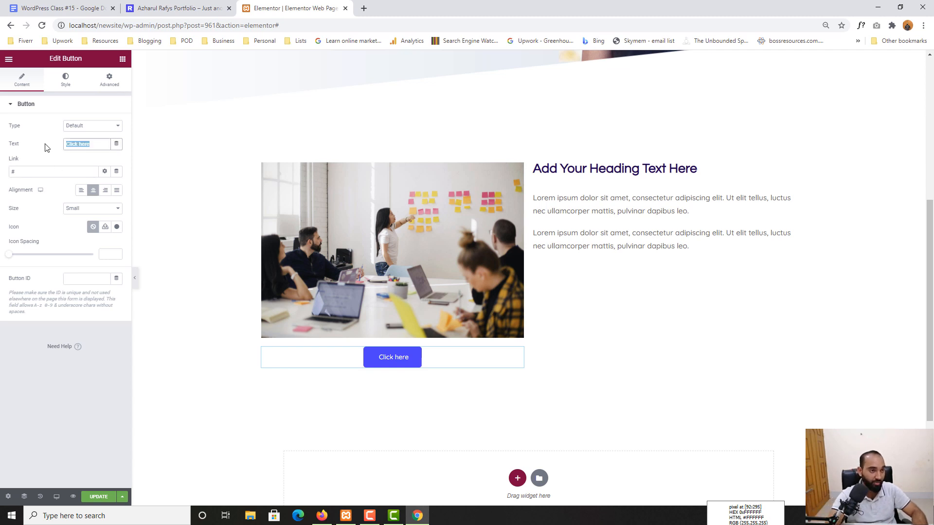
{"action": "type", "text": "Live Meet"}
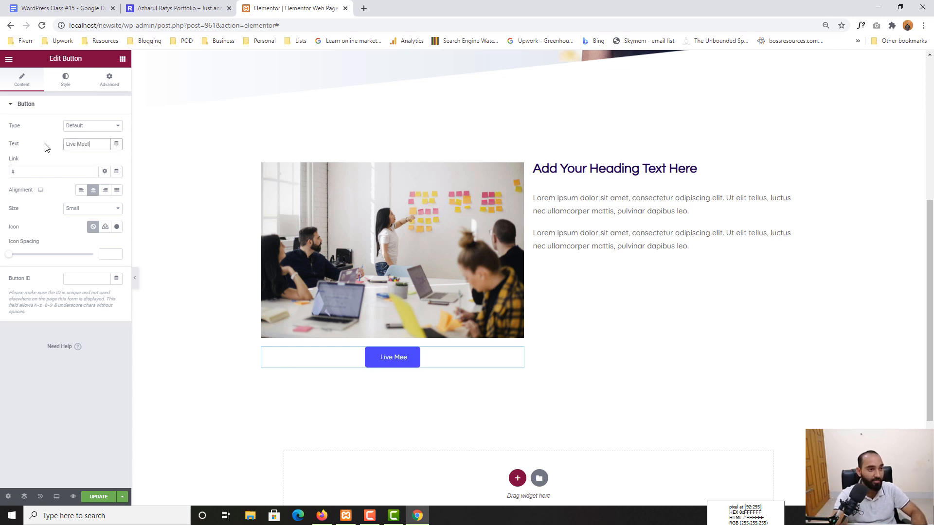
{"action": "type", "text": "ing in Cali"}
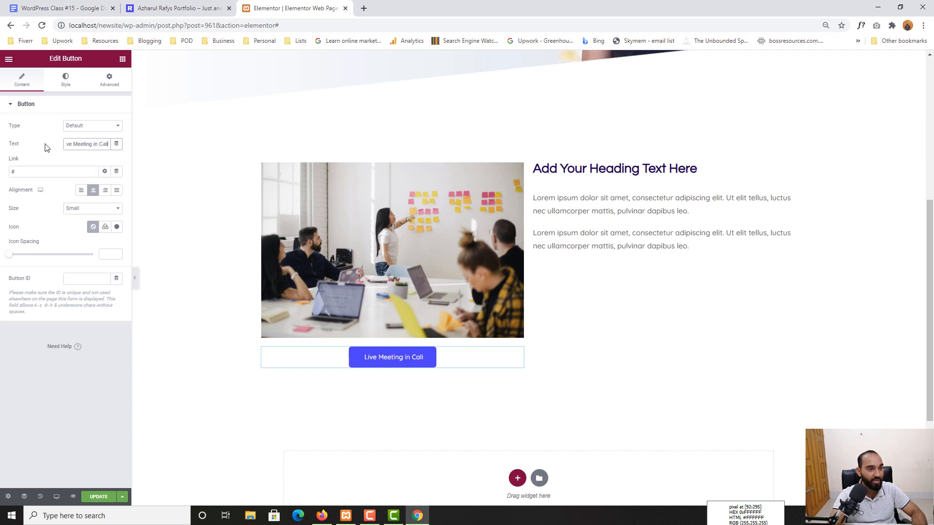
{"action": "type", "text": "fornia"}
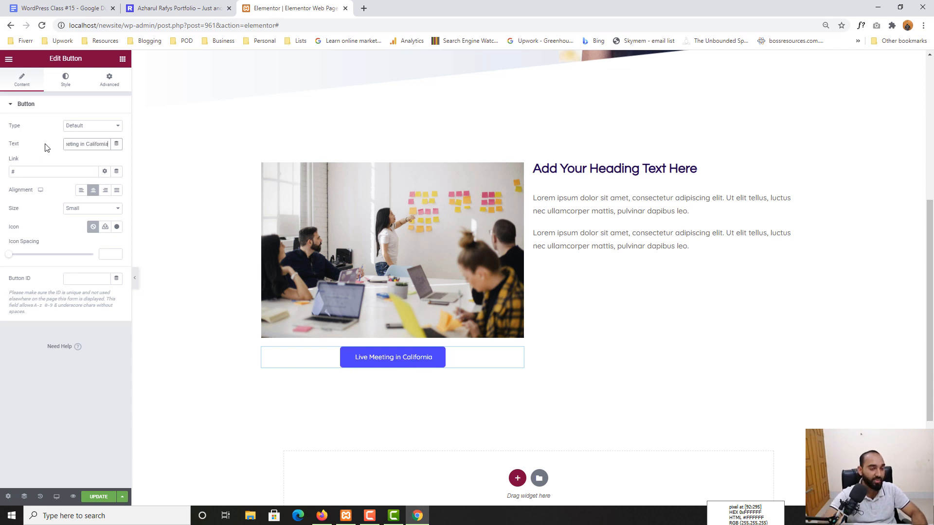
{"action": "key", "text": "Tab"}
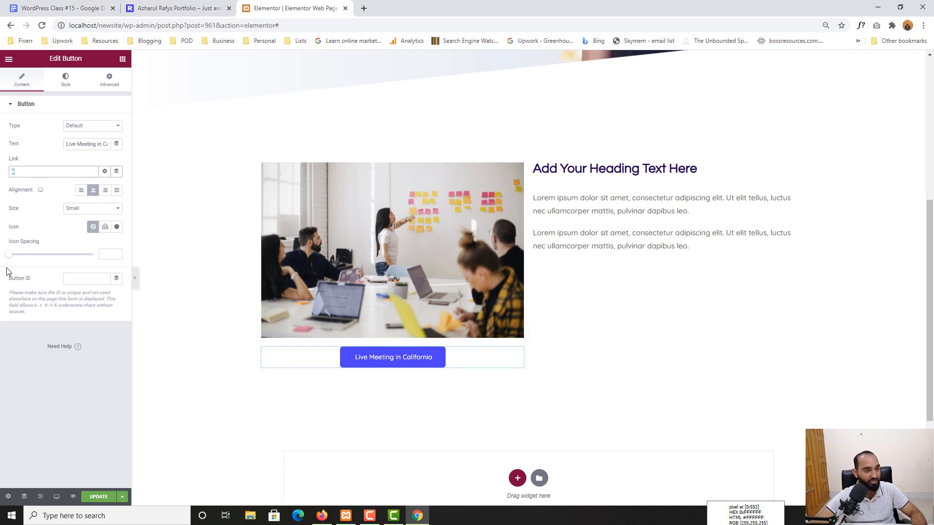
Compare with the published button and add the solid Play icon from the icon library to the Live Meeting in California button.
{"action": "left_click", "coordinate": [177, 3]}
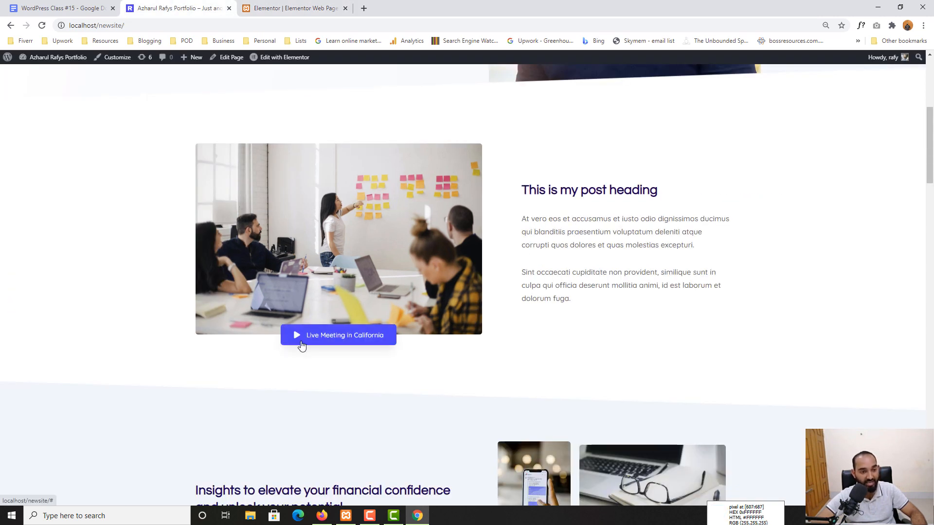
{"action": "left_click", "coordinate": [275, 10]}
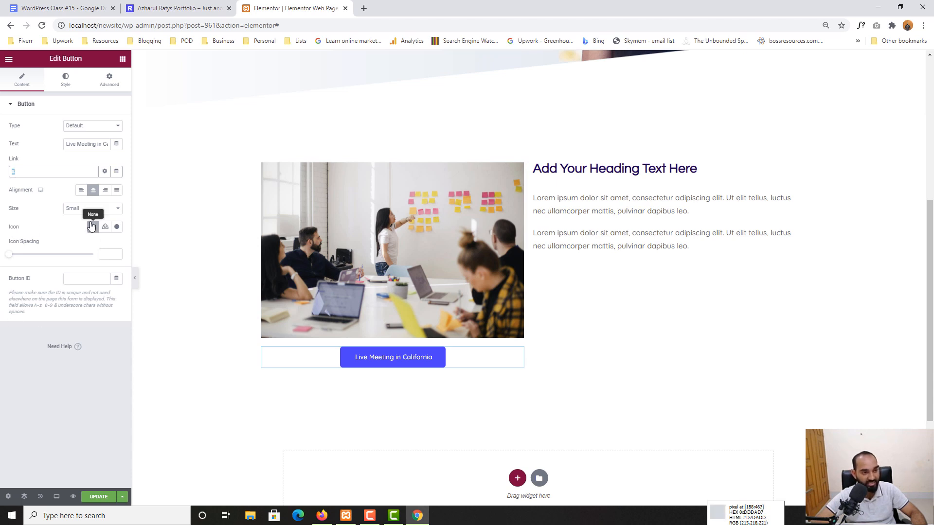
{"action": "left_click", "coordinate": [117, 227]}
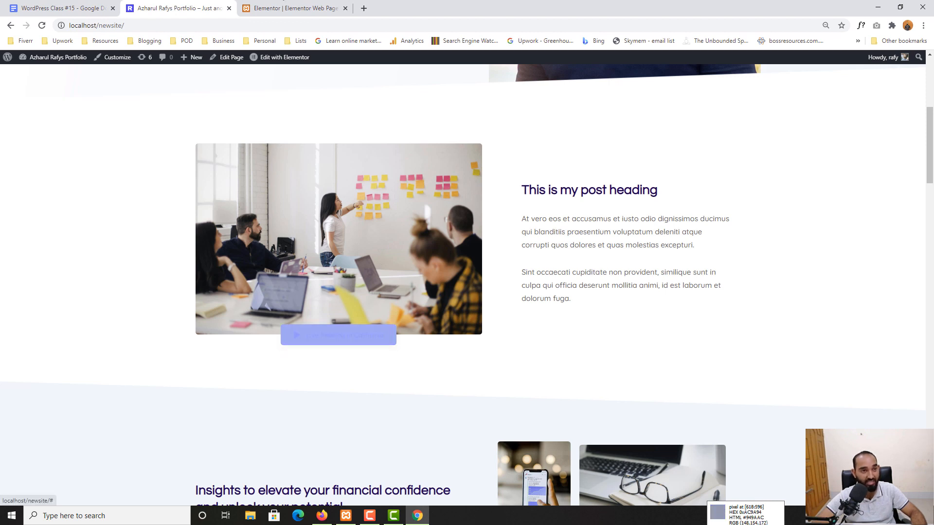
{"action": "left_click", "coordinate": [281, 8]}
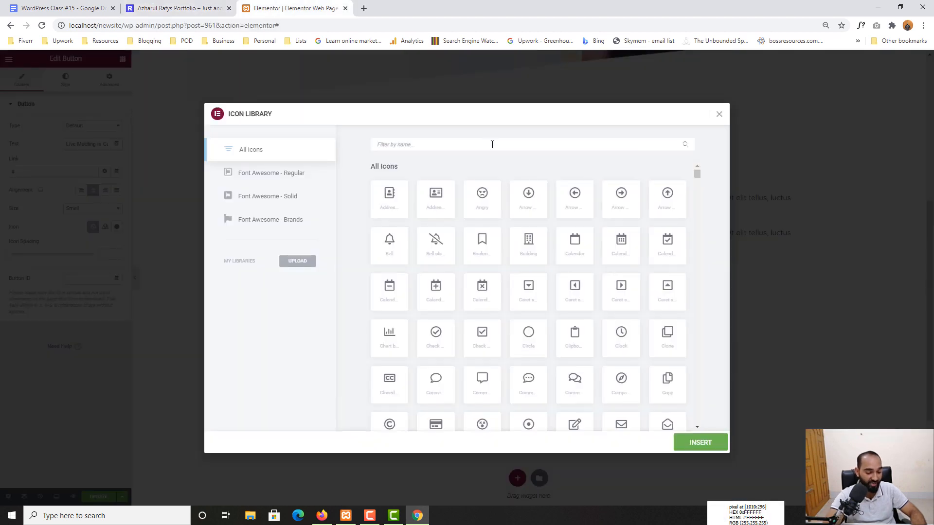
{"action": "type", "text": "play"}
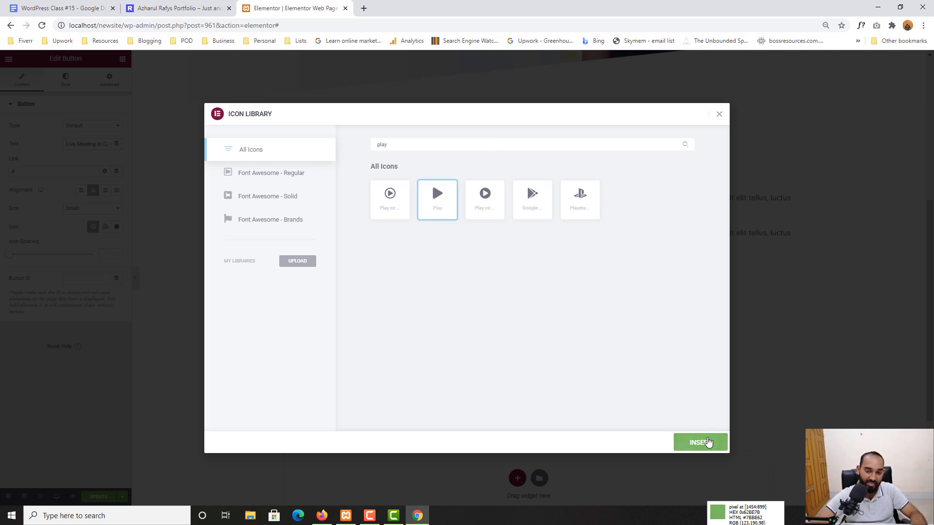
{"action": "left_click", "coordinate": [706, 443]}
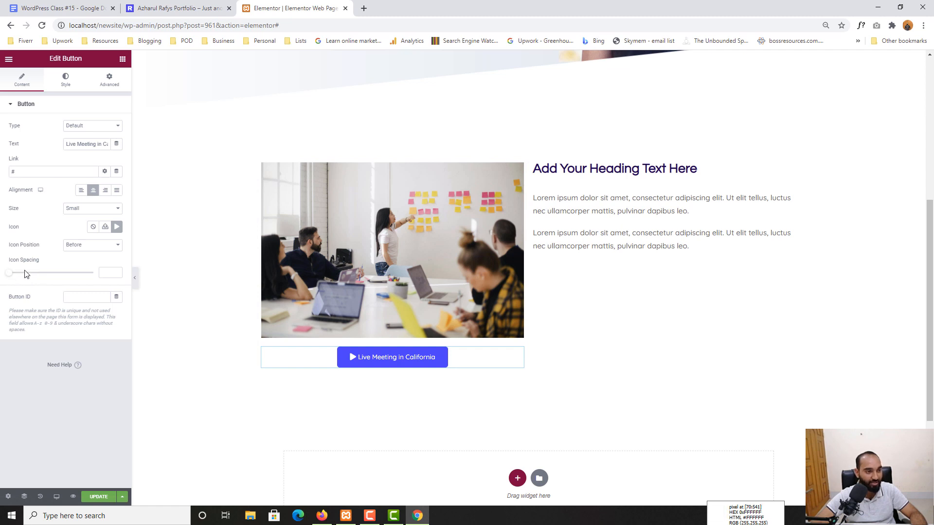
Set the button's icon spacing to 15 and compare the button's style and position with the published homepage.
{"action": "left_click_drag", "start_coordinate": [11, 276], "coordinate": [46, 281]}
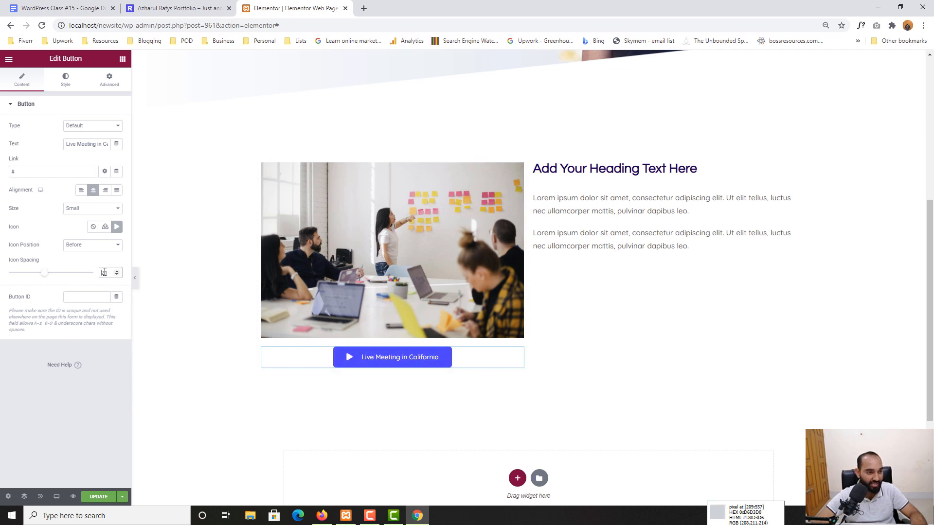
{"action": "type", "text": "15"}
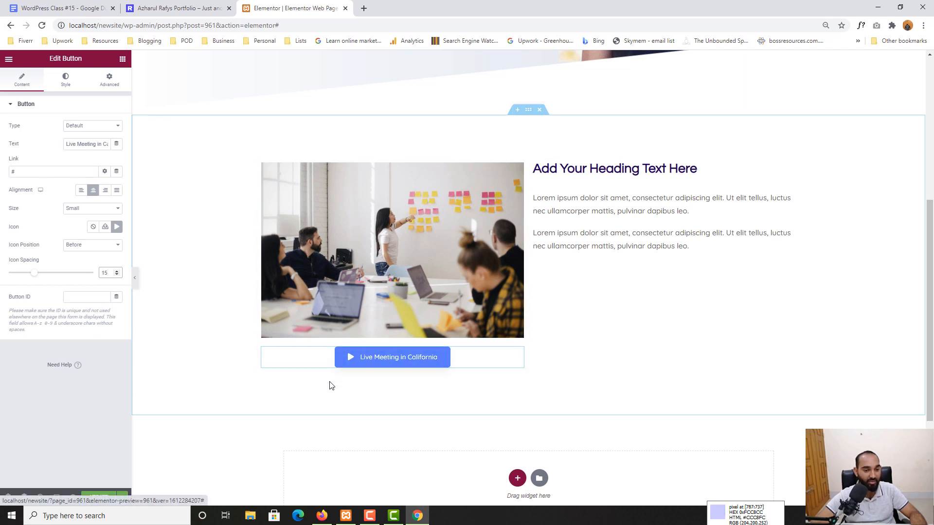
{"action": "left_click", "coordinate": [158, 6]}
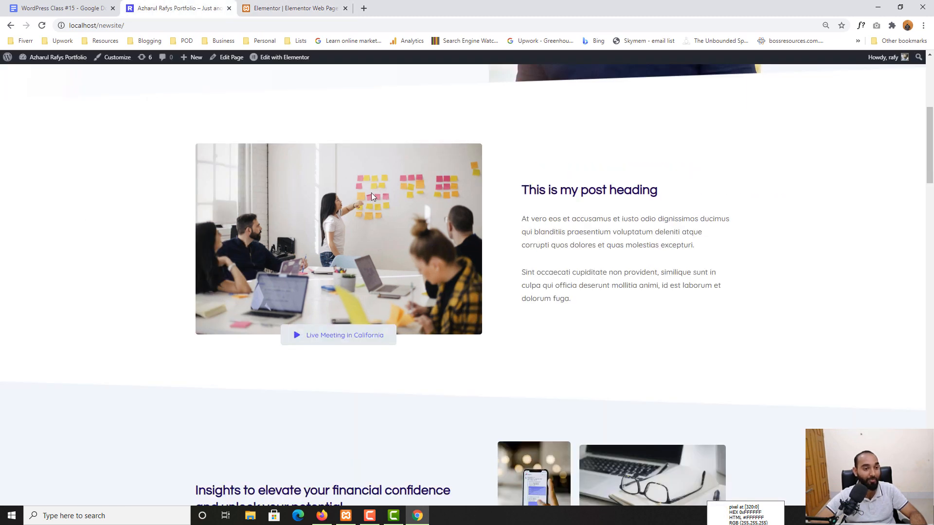
{"action": "left_click", "coordinate": [322, 6]}
{"action": "key", "text": "ctrl+shift+Tab"}
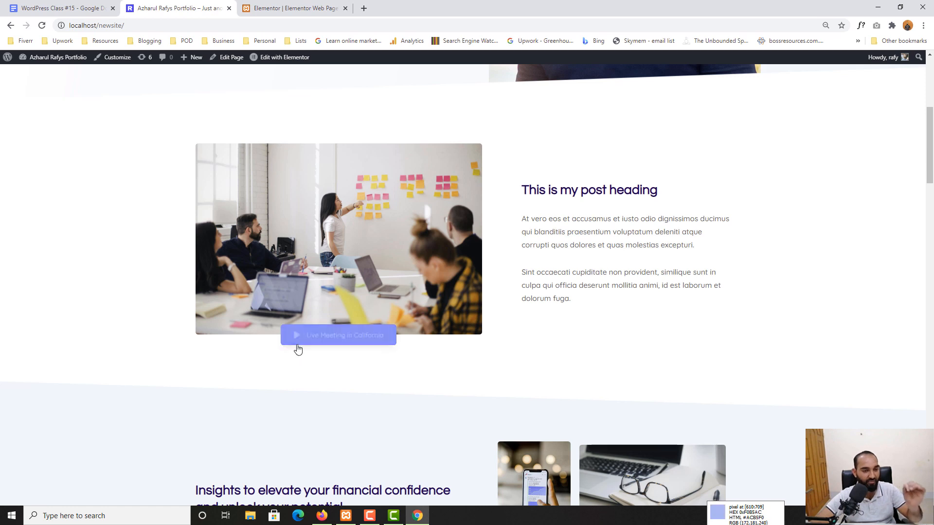
{"action": "key", "text": "ctrl+Tab"}
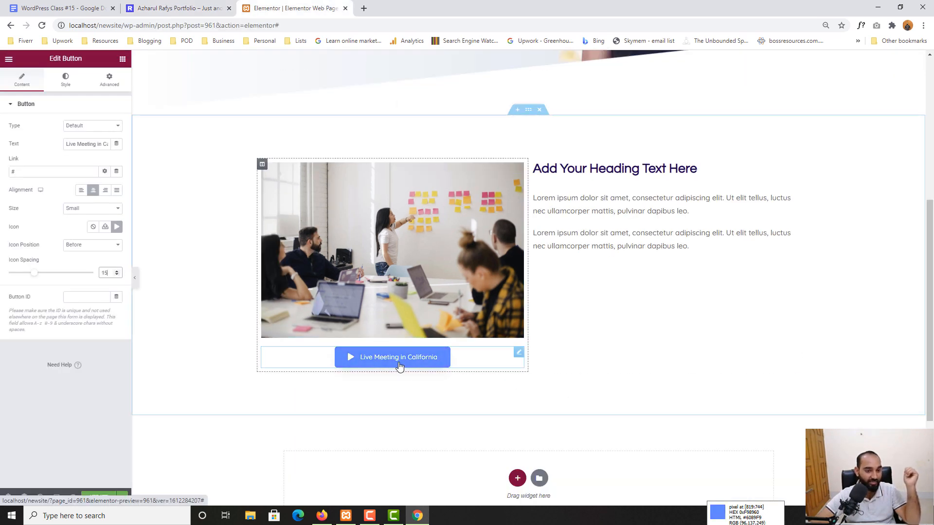
Set the Live Meeting in California button's normal background color to the light grey #C0C0C0.
{"action": "left_click", "coordinate": [77, 84]}
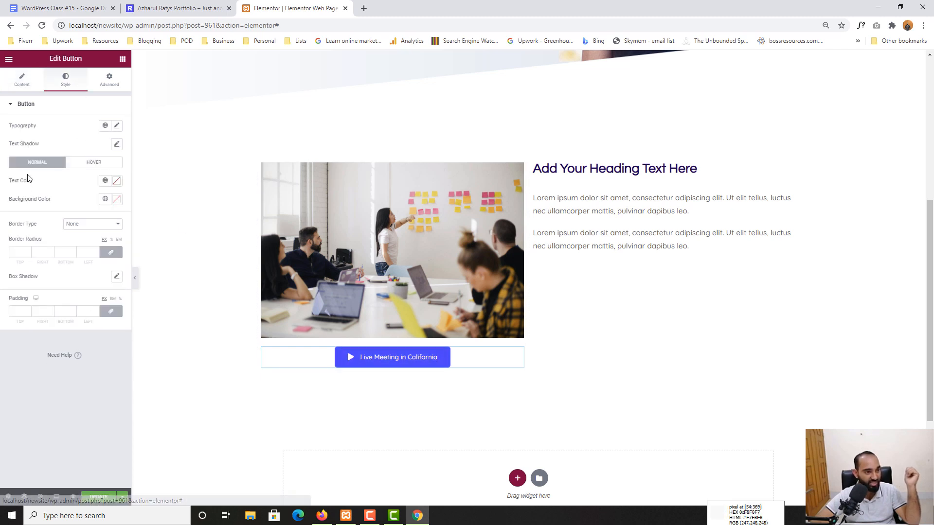
{"action": "left_click", "coordinate": [117, 200]}
{"action": "left_click_drag", "start_coordinate": [41, 255], "coordinate": [8, 253]}
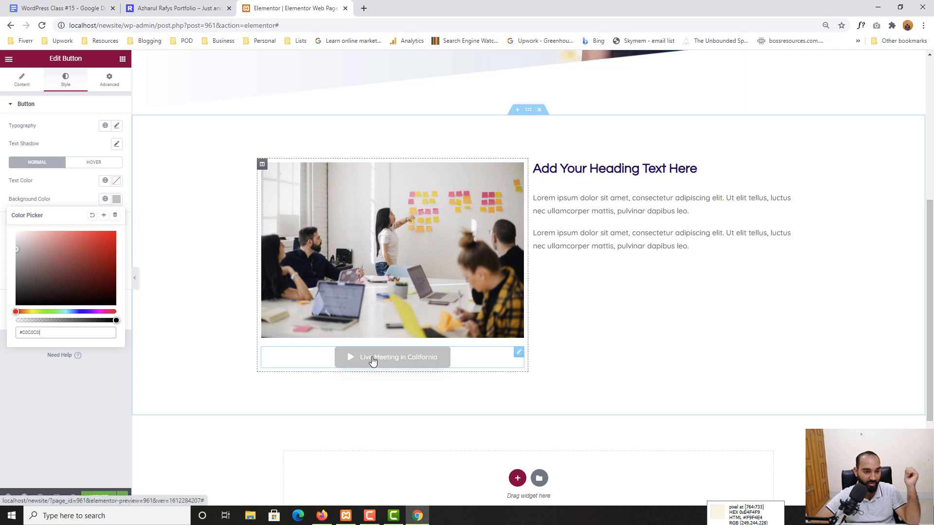
{"action": "left_click", "coordinate": [73, 176]}
Give the Live Meeting in California button a vivid blue background on hover and check the effect on the canvas.
{"action": "left_click", "coordinate": [88, 164]}
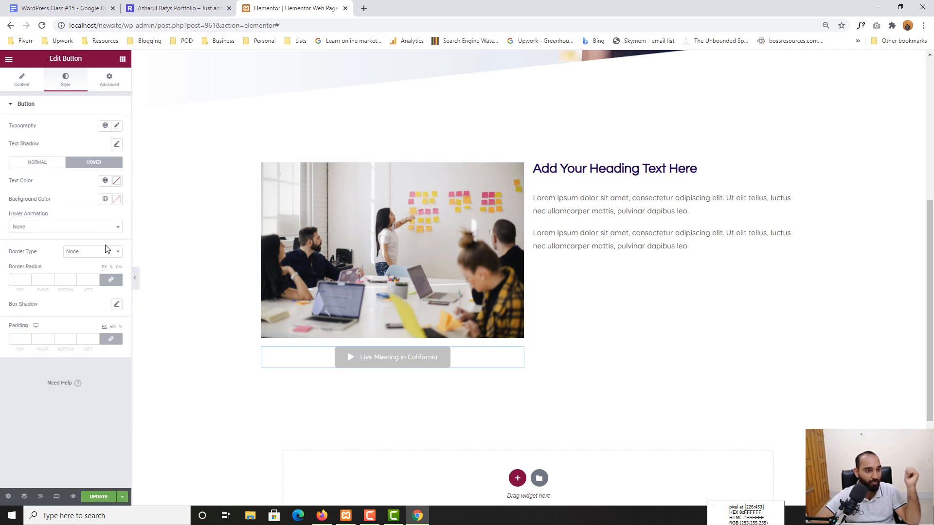
{"action": "left_click", "coordinate": [117, 200]}
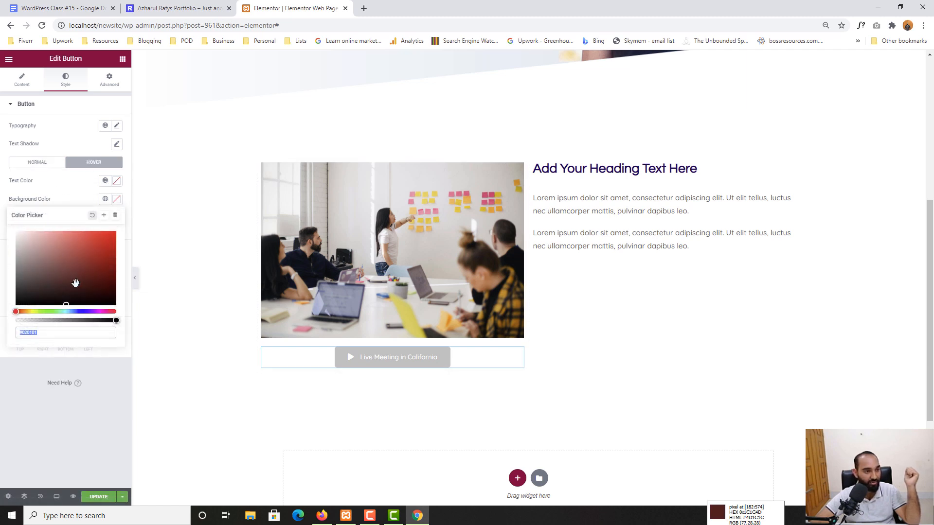
{"action": "left_click", "coordinate": [82, 312]}
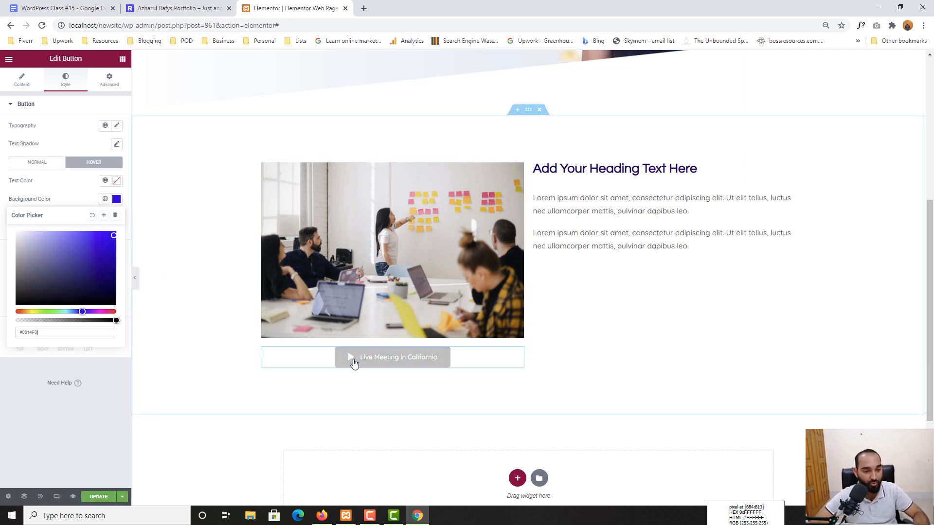
{"action": "left_click", "coordinate": [101, 104]}
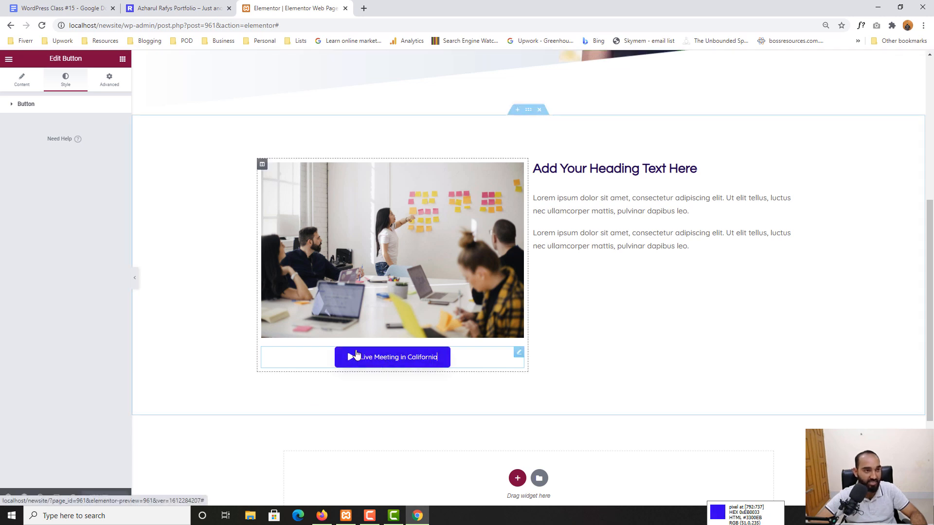
Set the button's position to Absolute, move it onto the image's bottom edge, centered, and compare with the published page.
{"action": "left_click", "coordinate": [109, 83]}
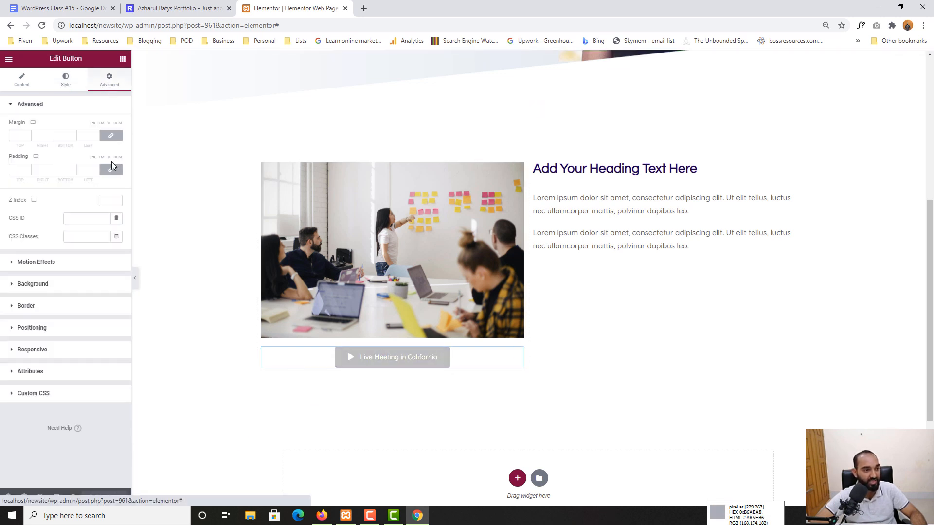
{"action": "left_click", "coordinate": [26, 331]}
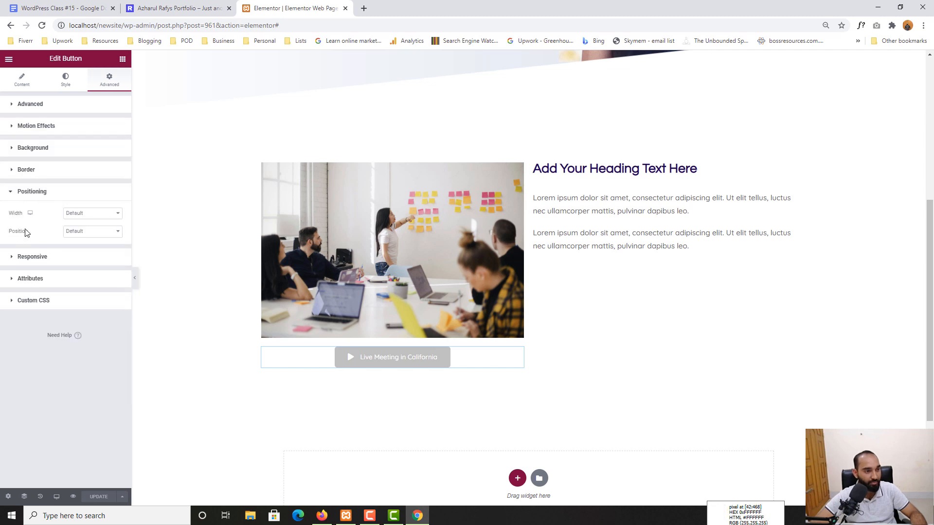
{"action": "left_click", "coordinate": [91, 238]}
{"action": "left_click", "coordinate": [89, 246]}
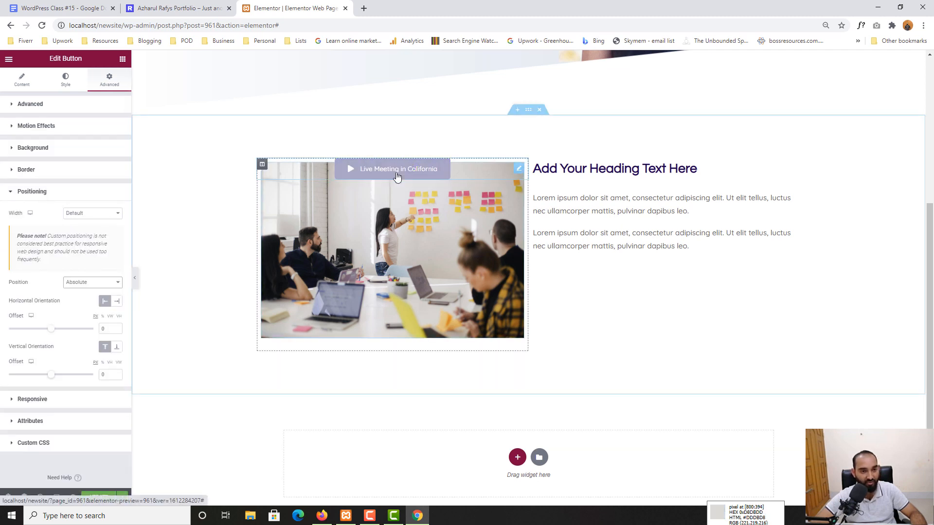
{"action": "left_click_drag", "start_coordinate": [392, 172], "coordinate": [389, 338]}
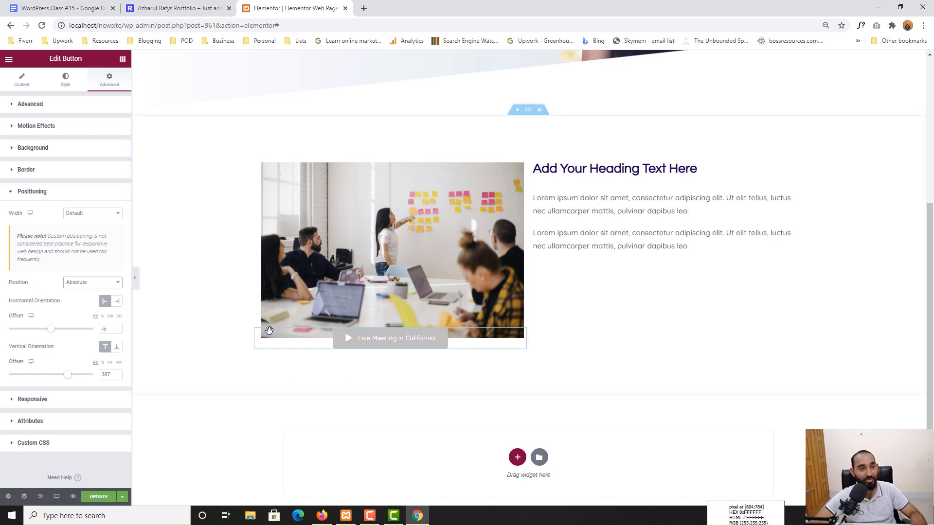
{"action": "left_click", "coordinate": [147, 6]}
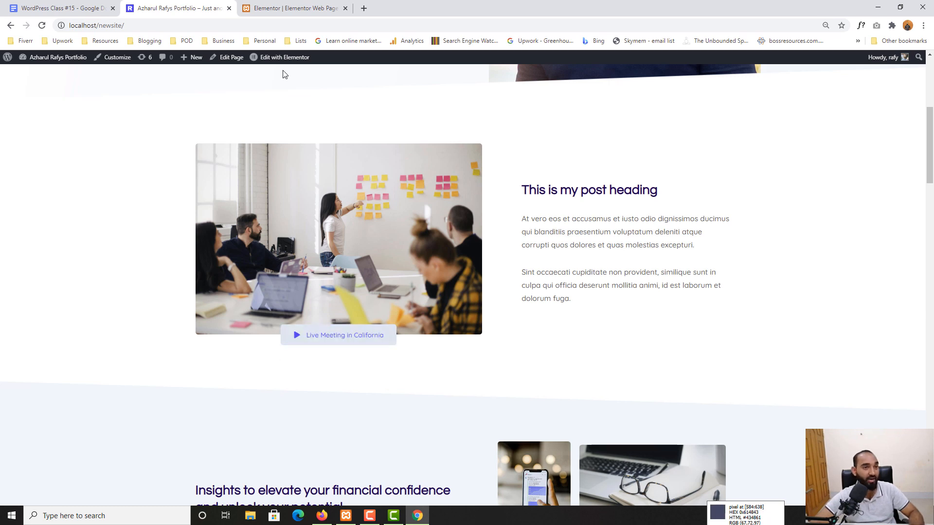
{"action": "left_click", "coordinate": [297, 7]}
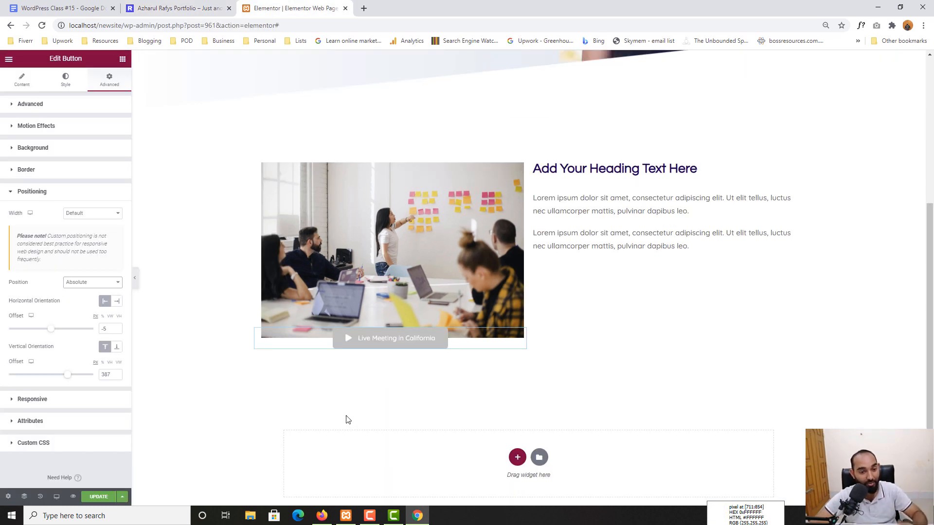
Copy the published section's heading and replace the placeholder heading beside the image with "This is my post heading".
{"action": "left_click", "coordinate": [209, 8]}
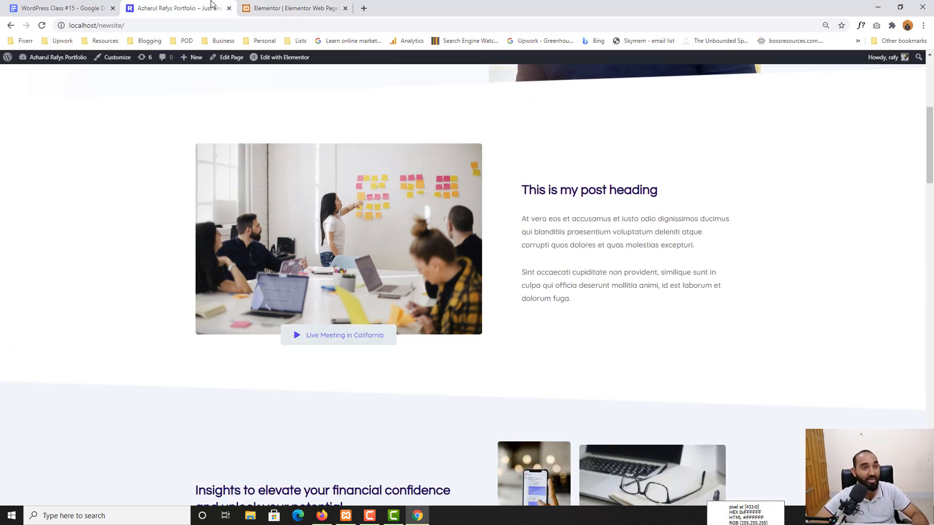
{"action": "left_click_drag", "start_coordinate": [535, 188], "coordinate": [611, 189]}
{"action": "key", "text": "ctrl+c"}
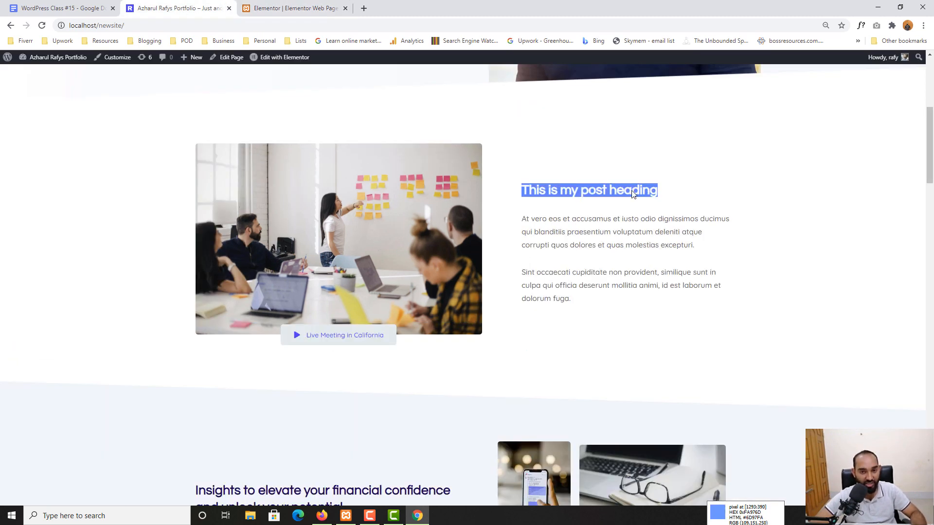
{"action": "left_click", "coordinate": [292, 8]}
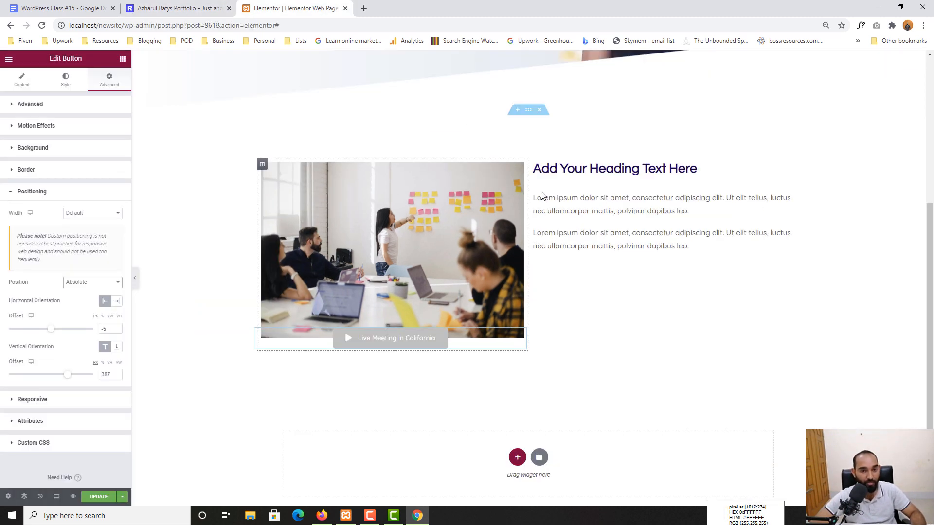
{"action": "left_click", "coordinate": [561, 170]}
{"action": "left_click", "coordinate": [51, 142]}
{"action": "key", "text": "ctrl+a"}
{"action": "key", "text": "ctrl+v"}
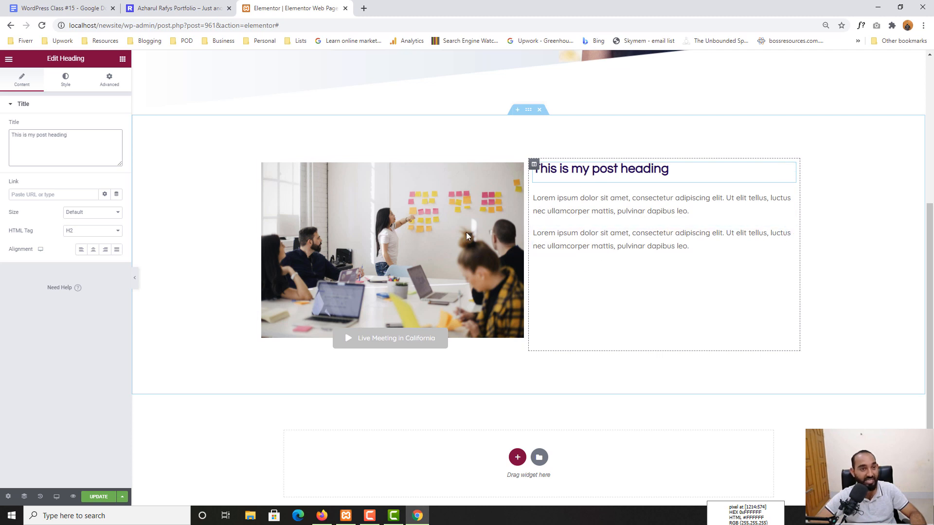
Check the published text's vertical placement and set the text column's vertical alignment to Middle.
{"action": "scroll", "coordinate": [268, 278], "scroll_direction": "up", "scroll_amount": 4}
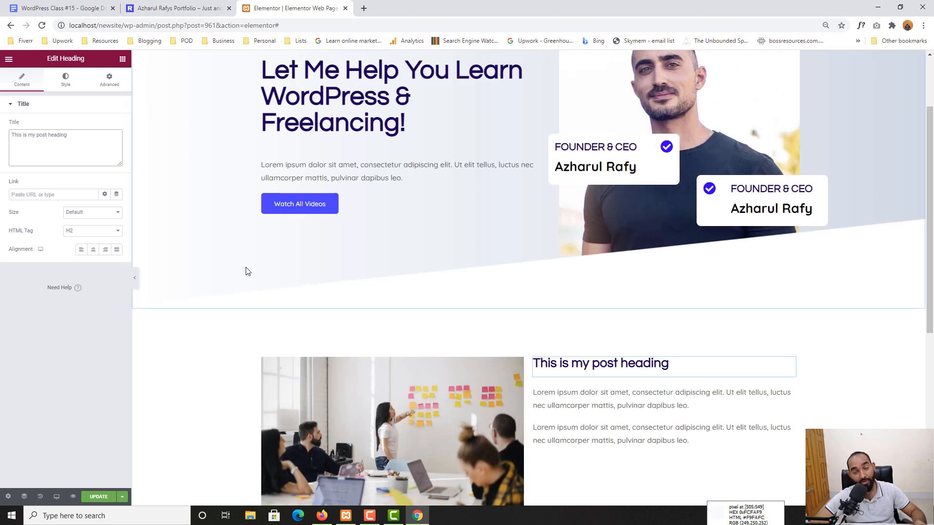
{"action": "scroll", "coordinate": [246, 271], "scroll_direction": "down", "scroll_amount": 3}
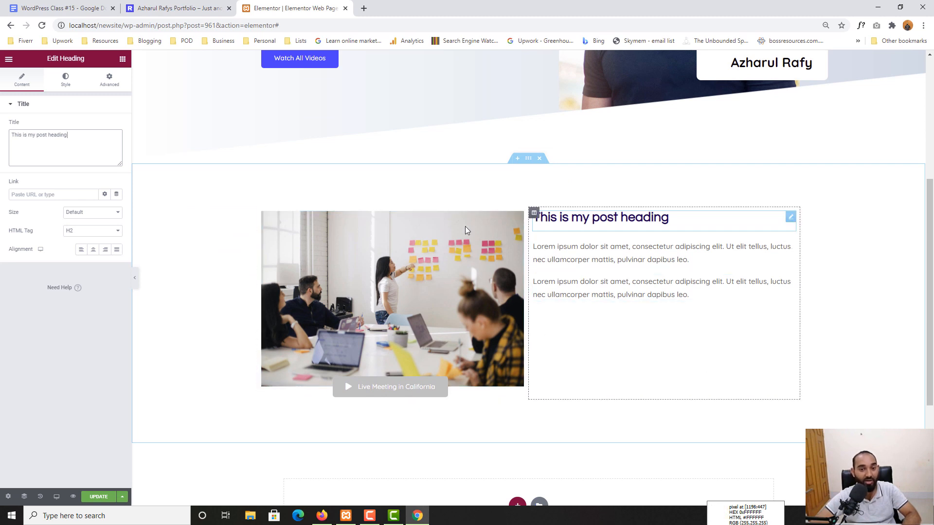
{"action": "left_click", "coordinate": [222, 10]}
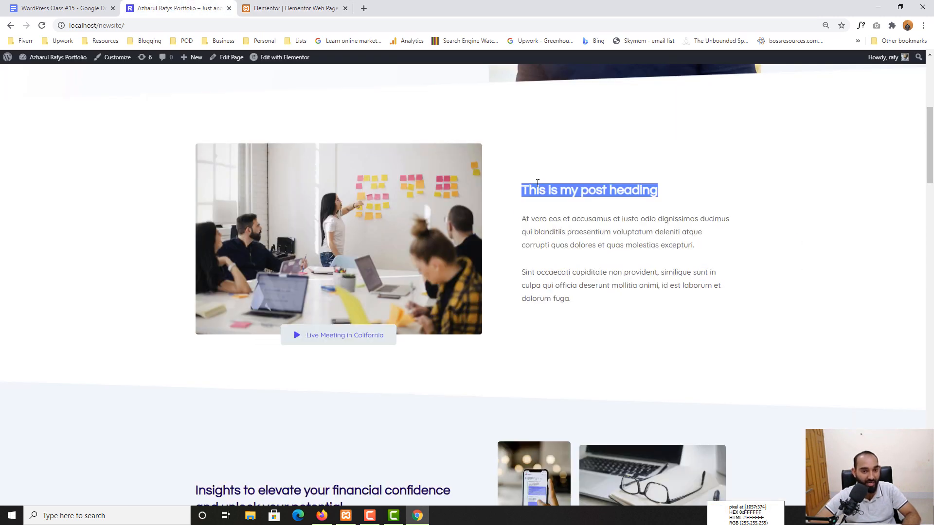
{"action": "left_click_drag", "start_coordinate": [521, 185], "coordinate": [616, 313]}
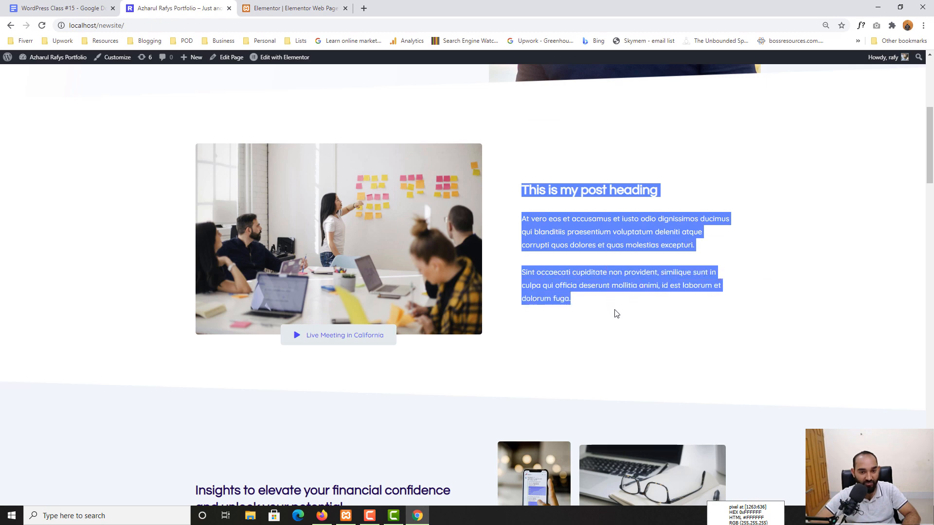
{"action": "left_click", "coordinate": [307, 6]}
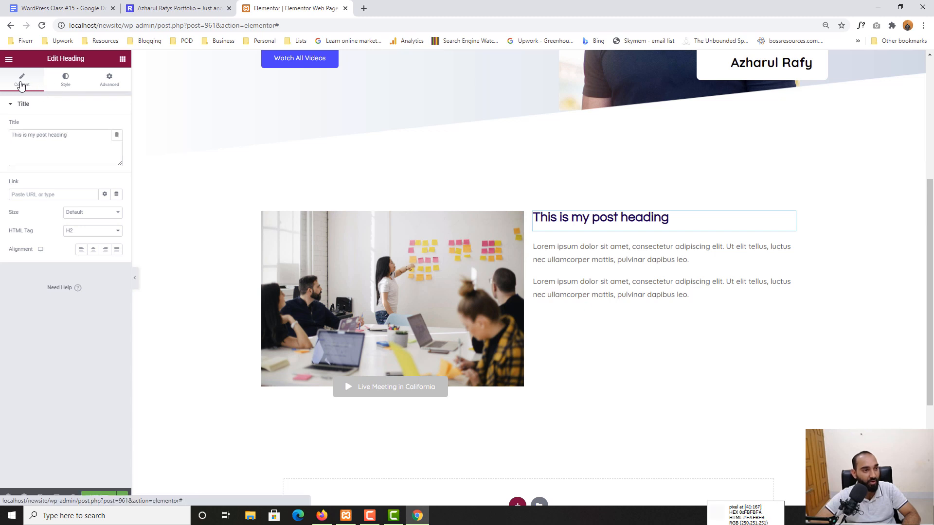
{"action": "left_click", "coordinate": [262, 213]}
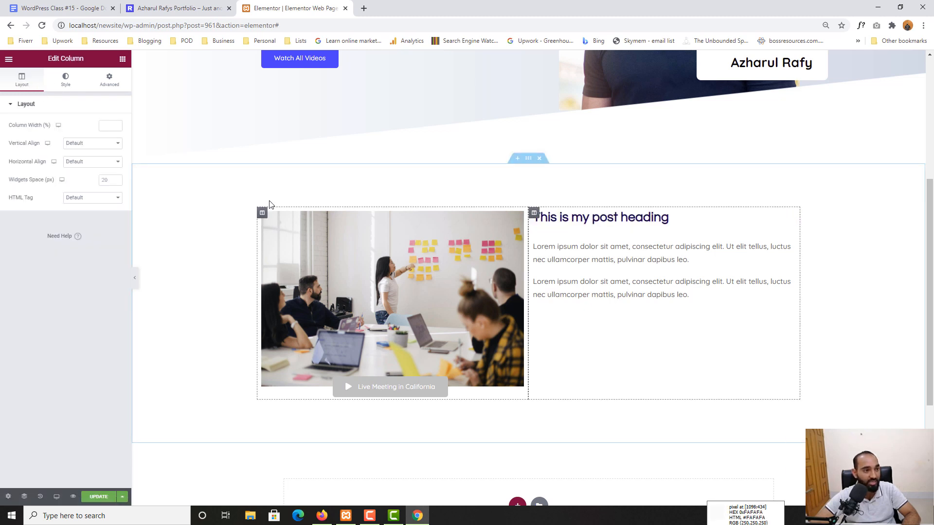
{"action": "left_click", "coordinate": [87, 146]}
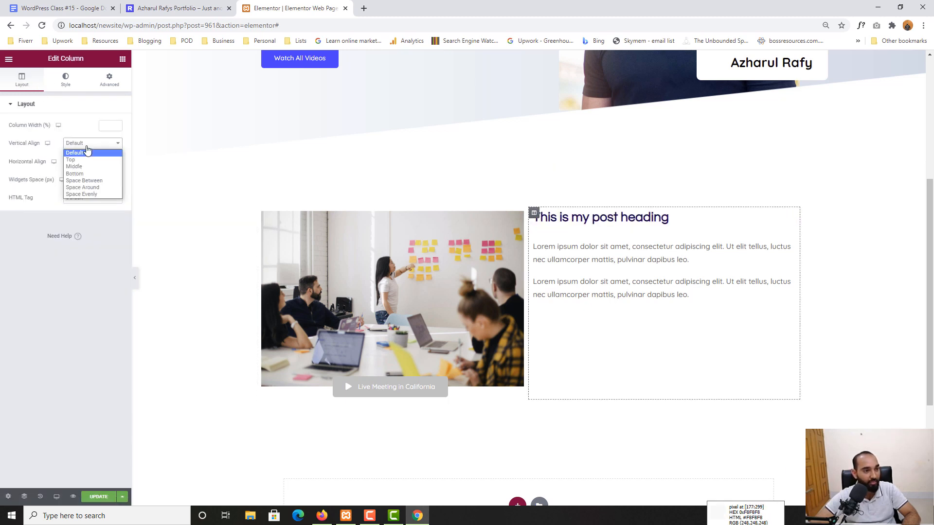
{"action": "left_click", "coordinate": [90, 167]}
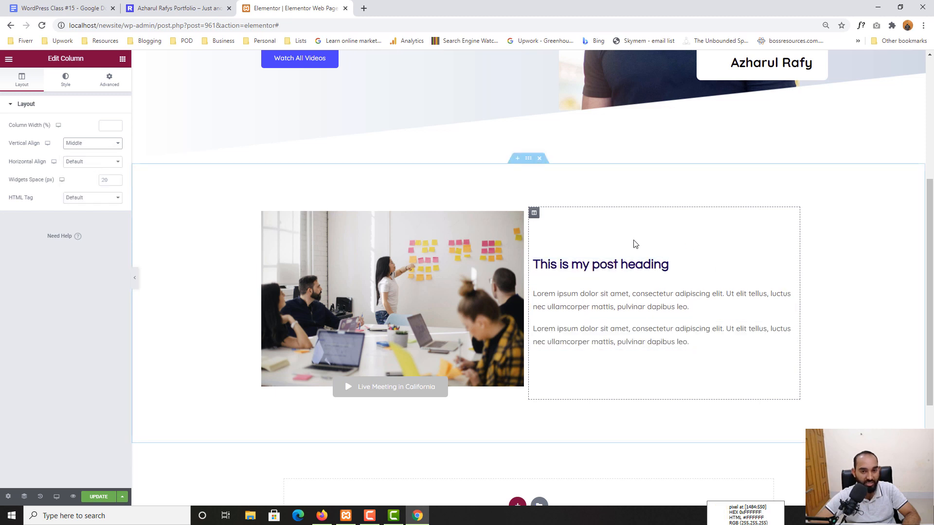
Compare the published section's column spacing, try the Extended columns gap on the image-and-text section, and set it to Wider.
{"action": "scroll", "coordinate": [407, 360], "scroll_direction": "up", "scroll_amount": 2}
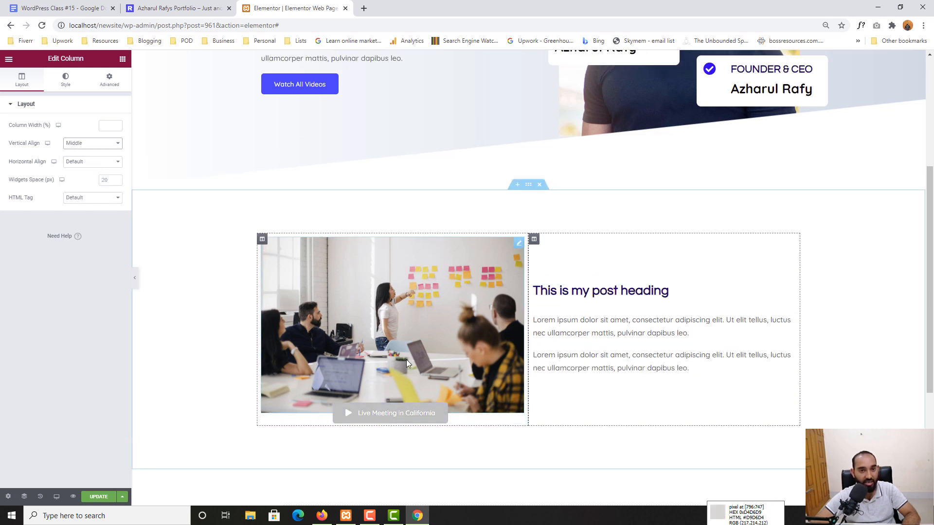
{"action": "left_click", "coordinate": [183, 6]}
{"action": "scroll", "coordinate": [441, 256], "scroll_direction": "up", "scroll_amount": 1}
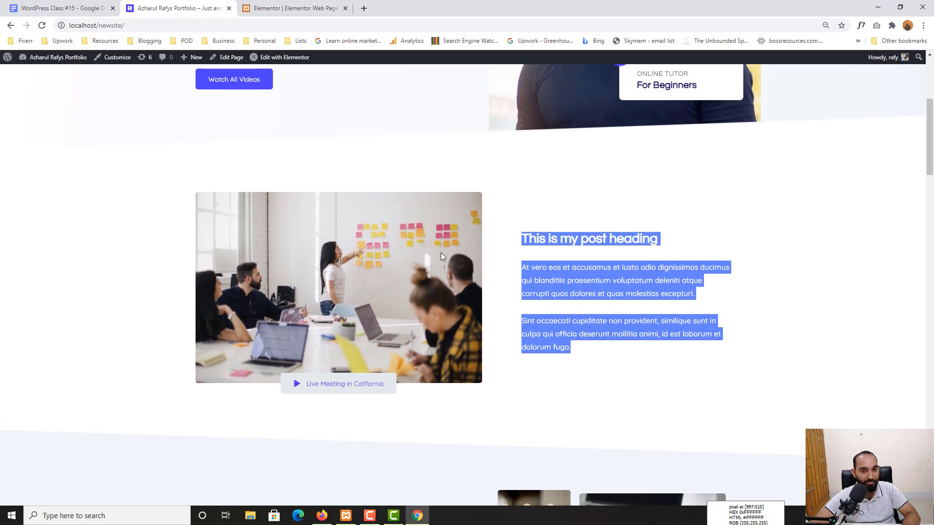
{"action": "left_click", "coordinate": [521, 222]}
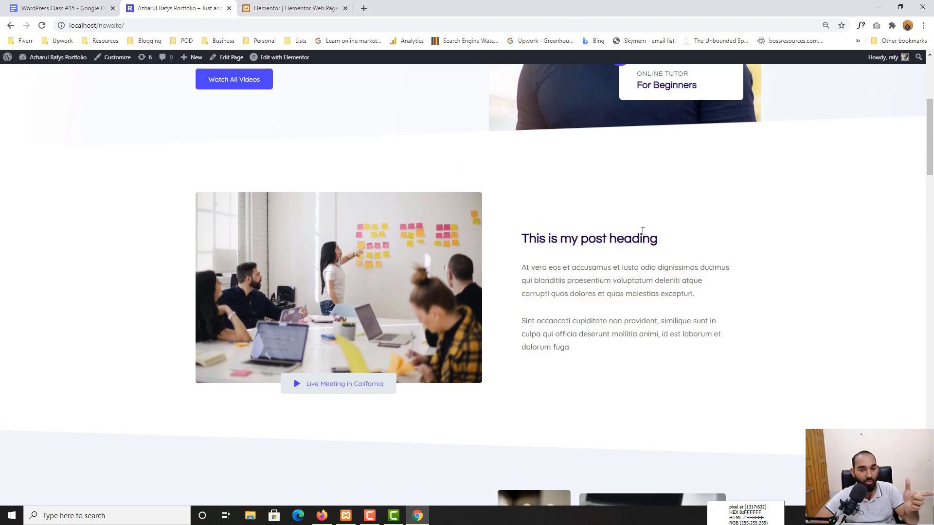
{"action": "left_click", "coordinate": [263, 6]}
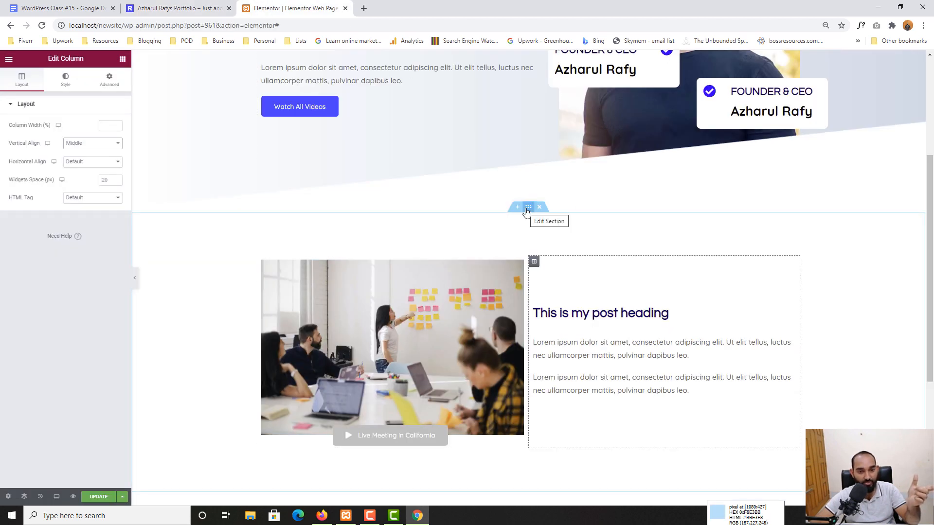
{"action": "left_click", "coordinate": [527, 209]}
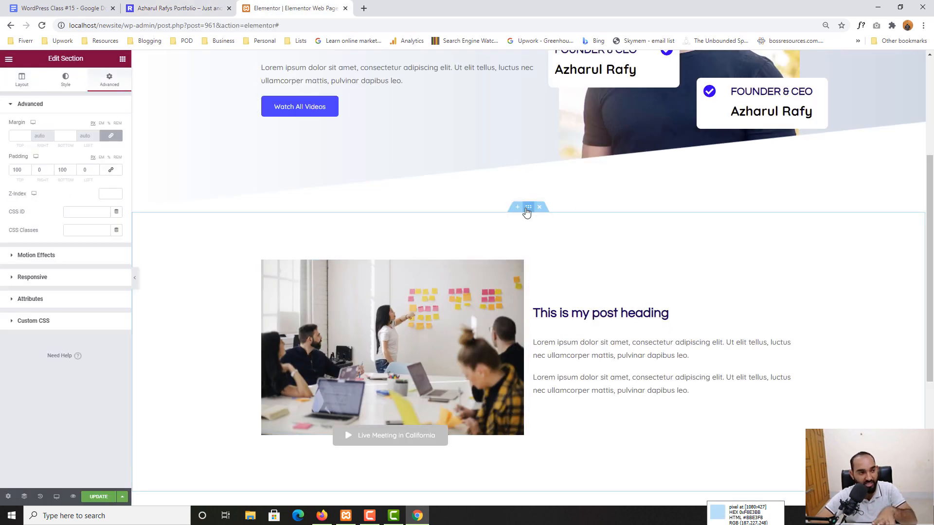
{"action": "left_click", "coordinate": [20, 87]}
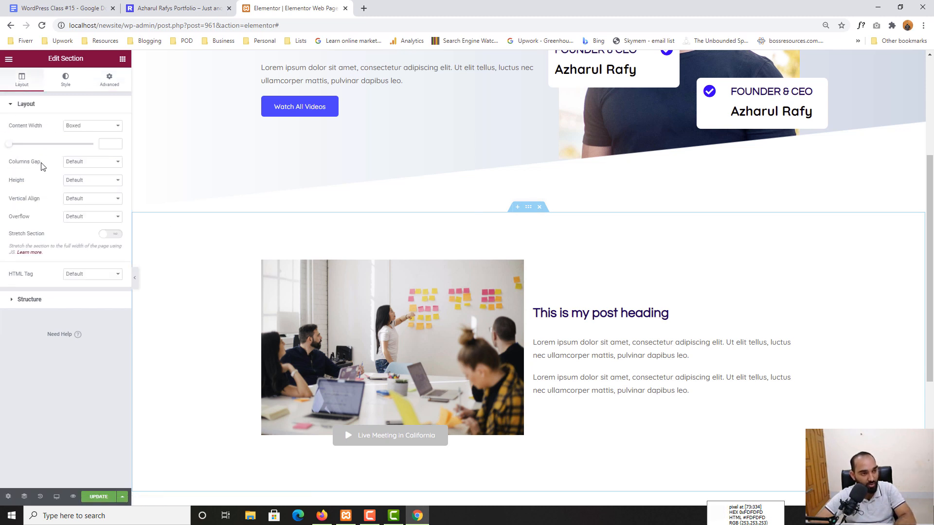
{"action": "left_click", "coordinate": [90, 164]}
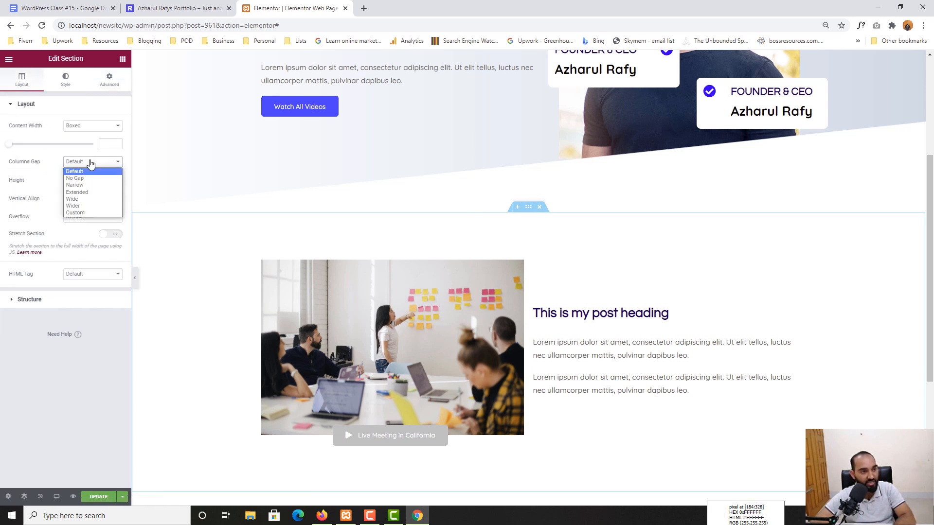
{"action": "left_click", "coordinate": [79, 194]}
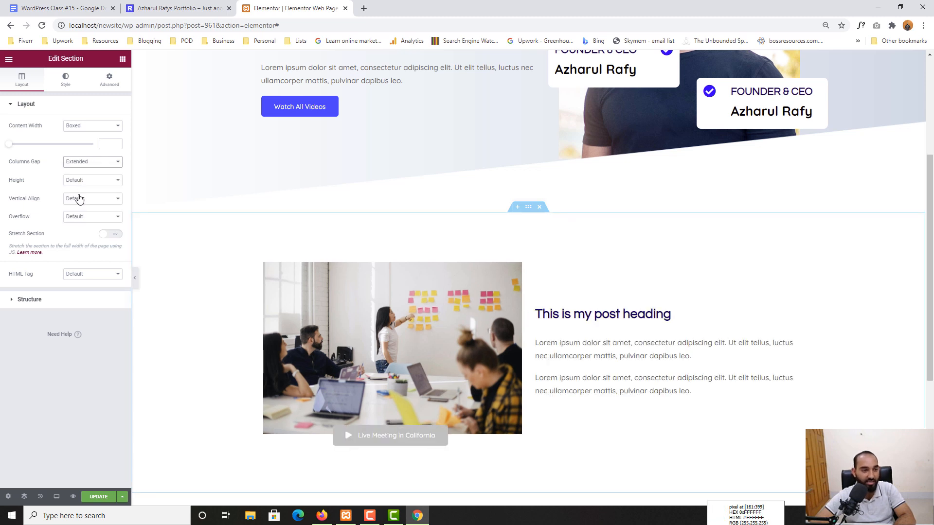
{"action": "left_click", "coordinate": [83, 166]}
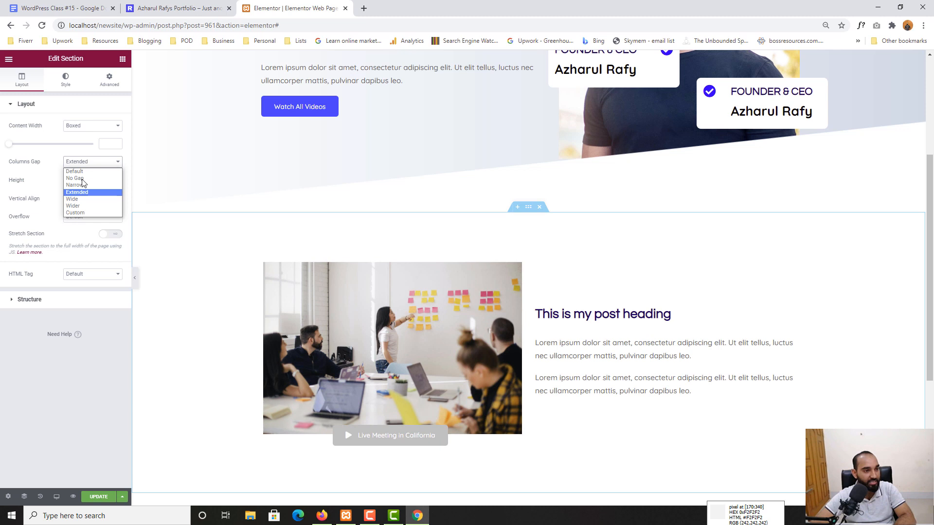
{"action": "left_click", "coordinate": [77, 207]}
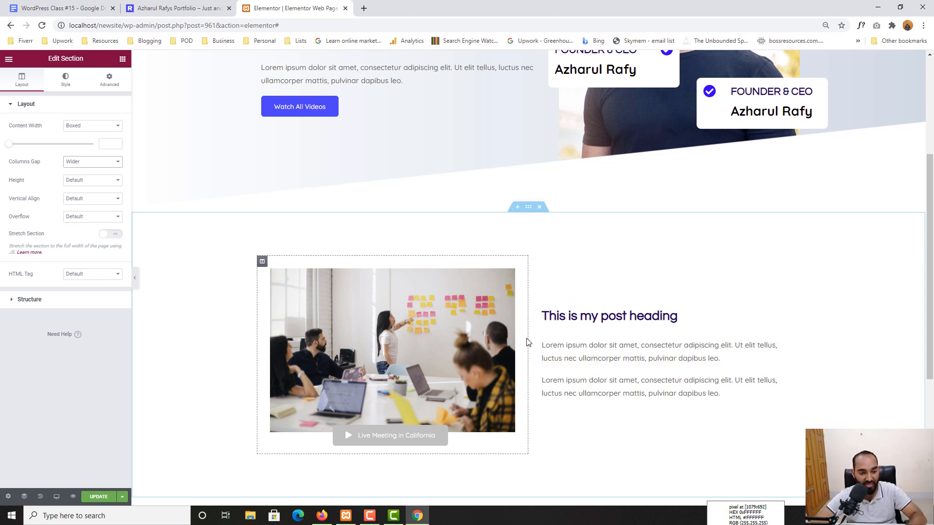
{"action": "scroll", "coordinate": [525, 340], "scroll_direction": "down", "scroll_amount": 1}
{"action": "scroll", "coordinate": [438, 340], "scroll_direction": "down", "scroll_amount": 2}
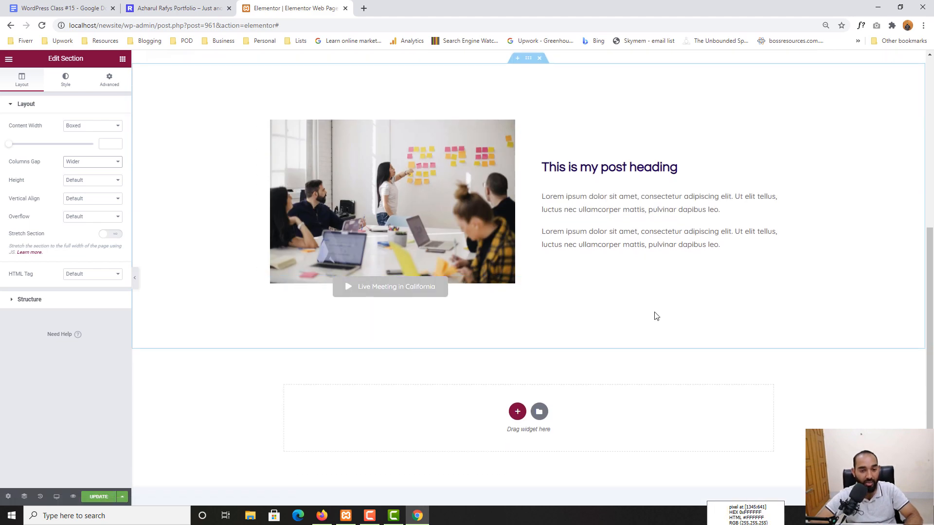
Compare the empty space above the image-and-text section with the same area on the published page.
{"action": "scroll", "coordinate": [652, 317], "scroll_direction": "up", "scroll_amount": 3}
{"action": "scroll", "coordinate": [378, 217], "scroll_direction": "up", "scroll_amount": 1}
{"action": "scroll", "coordinate": [374, 217], "scroll_direction": "down", "scroll_amount": 2}
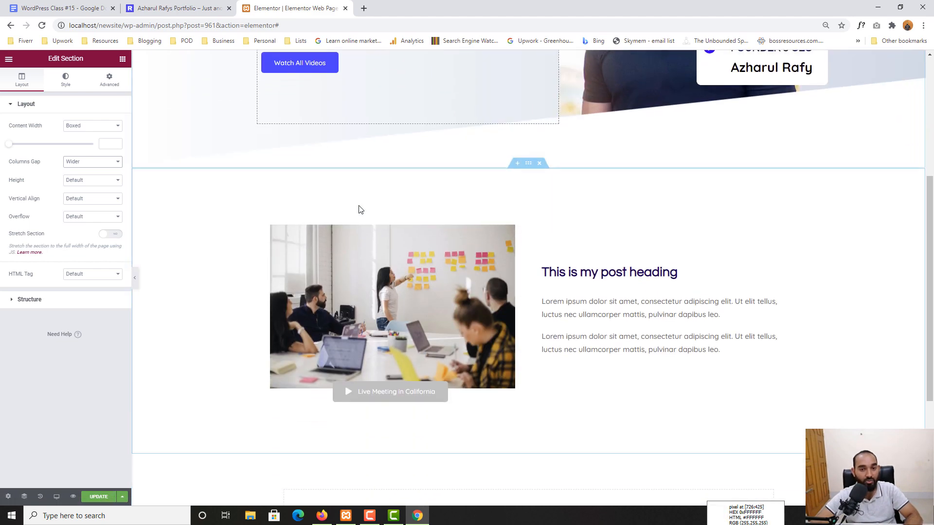
{"action": "left_click", "coordinate": [175, 8]}
{"action": "left_click", "coordinate": [291, 9]}
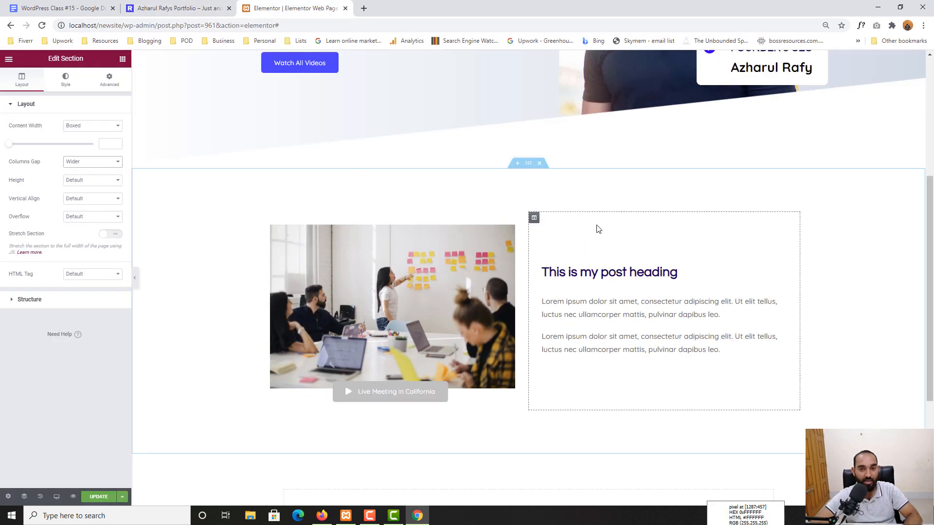
{"action": "scroll", "coordinate": [708, 175], "scroll_direction": "up", "scroll_amount": 3}
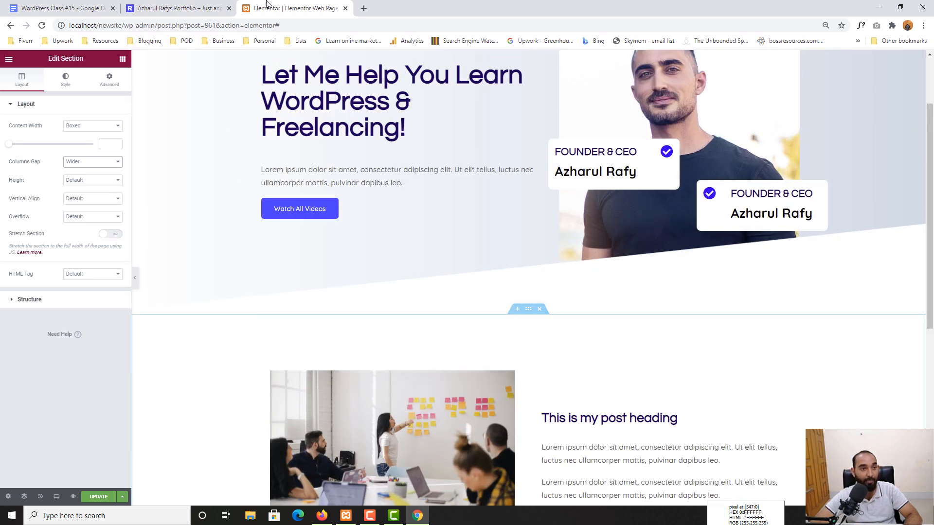
{"action": "left_click", "coordinate": [200, 4]}
{"action": "scroll", "coordinate": [301, 250], "scroll_direction": "up", "scroll_amount": 2}
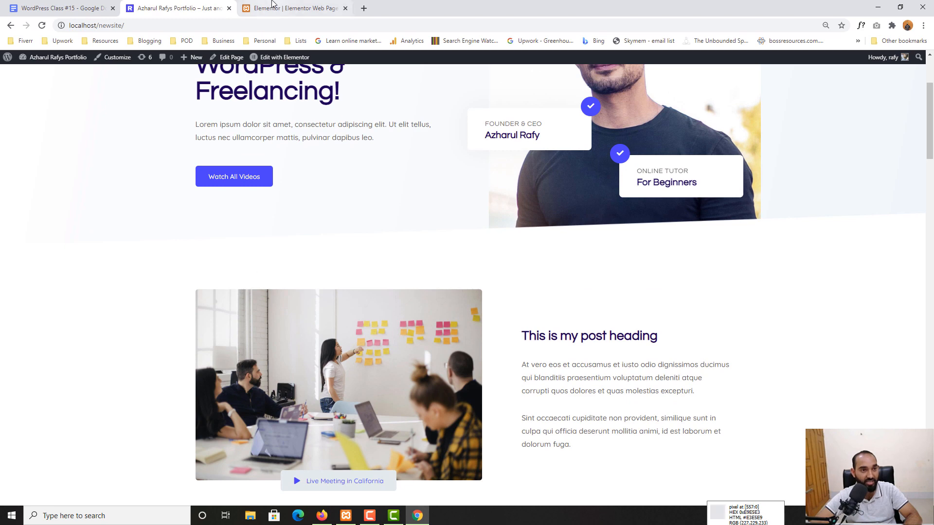
{"action": "left_click", "coordinate": [292, 9]}
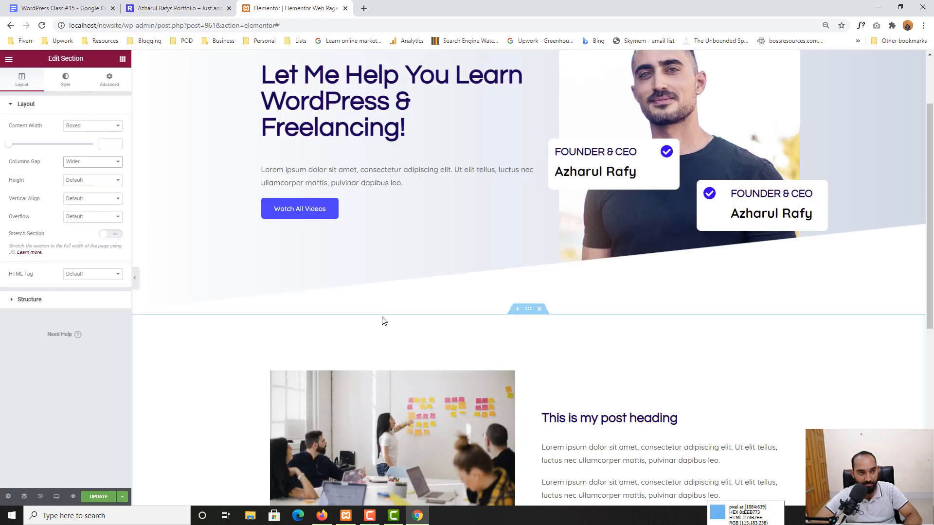
Set the image-and-text section's top padding to 50 px and check the spacing below the hero section.
{"action": "left_click", "coordinate": [108, 80]}
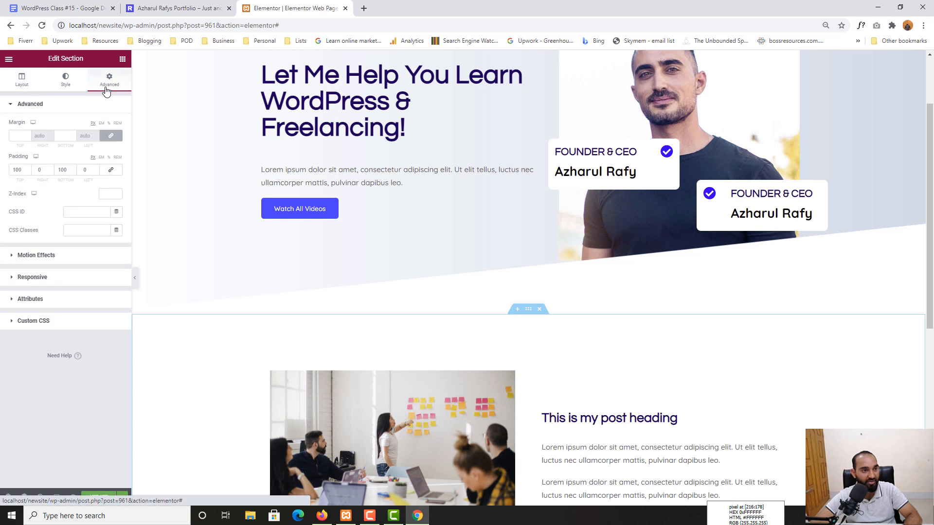
{"action": "double_click", "coordinate": [18, 172]}
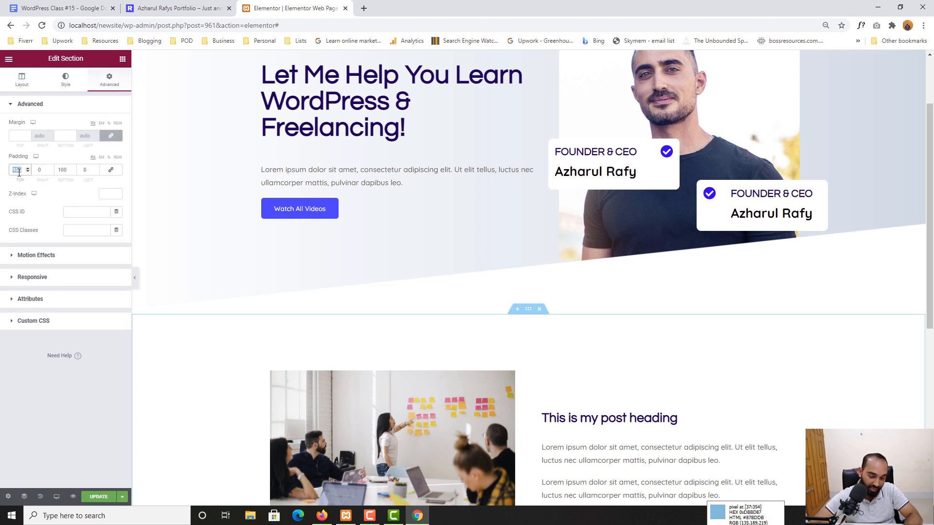
{"action": "type", "text": "50"}
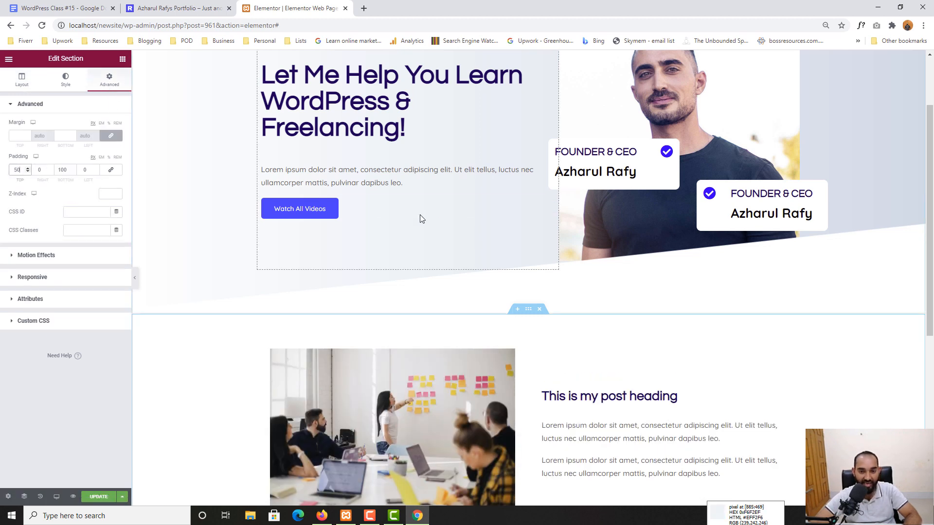
{"action": "scroll", "coordinate": [723, 334], "scroll_direction": "down", "scroll_amount": 2}
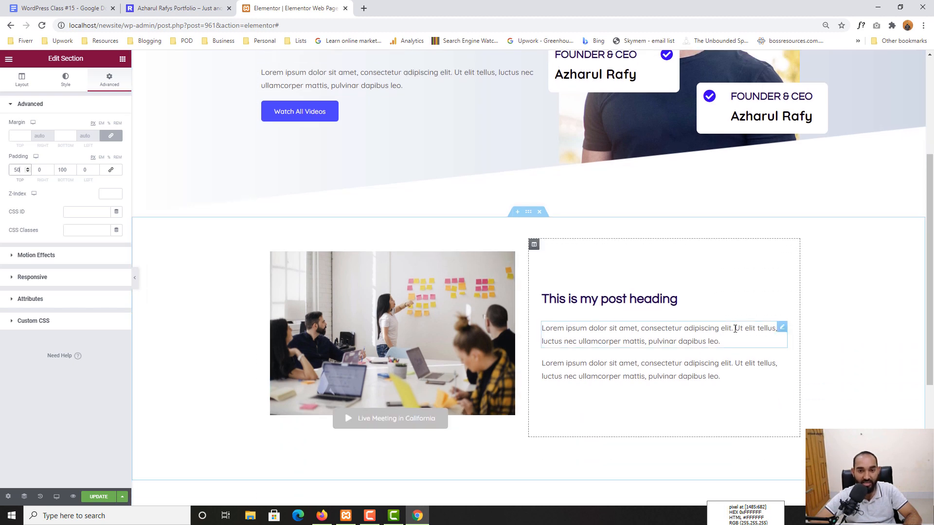
{"action": "scroll", "coordinate": [709, 294], "scroll_direction": "up", "scroll_amount": 4}
{"action": "scroll", "coordinate": [708, 289], "scroll_direction": "down", "scroll_amount": 4}
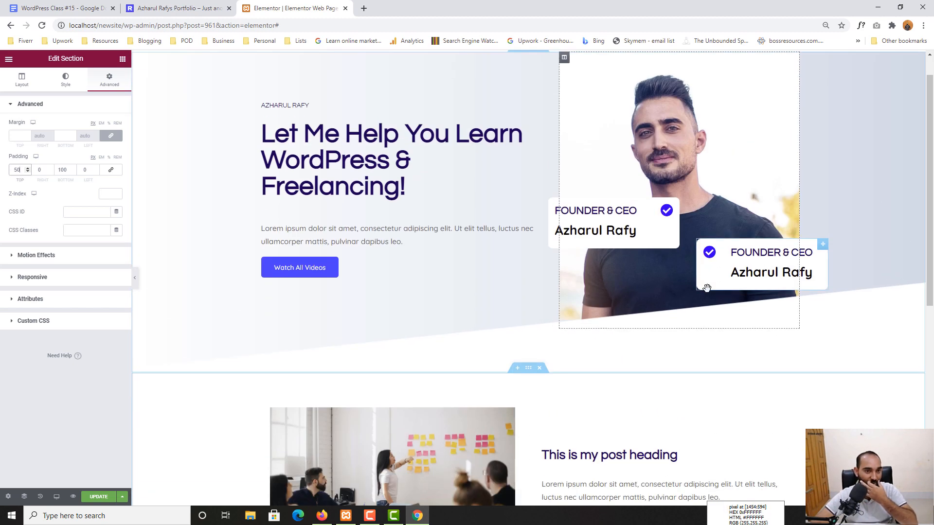
Examine the published page's next section with its insights heading, accordion, button and image collage.
{"action": "scroll", "coordinate": [709, 287], "scroll_direction": "up", "scroll_amount": 4}
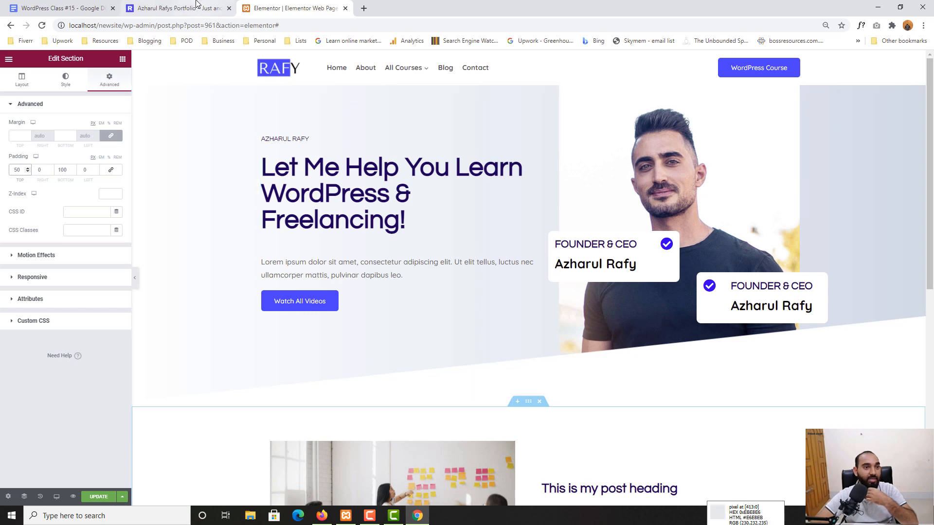
{"action": "left_click", "coordinate": [178, 7]}
{"action": "scroll", "coordinate": [594, 250], "scroll_direction": "down", "scroll_amount": 10}
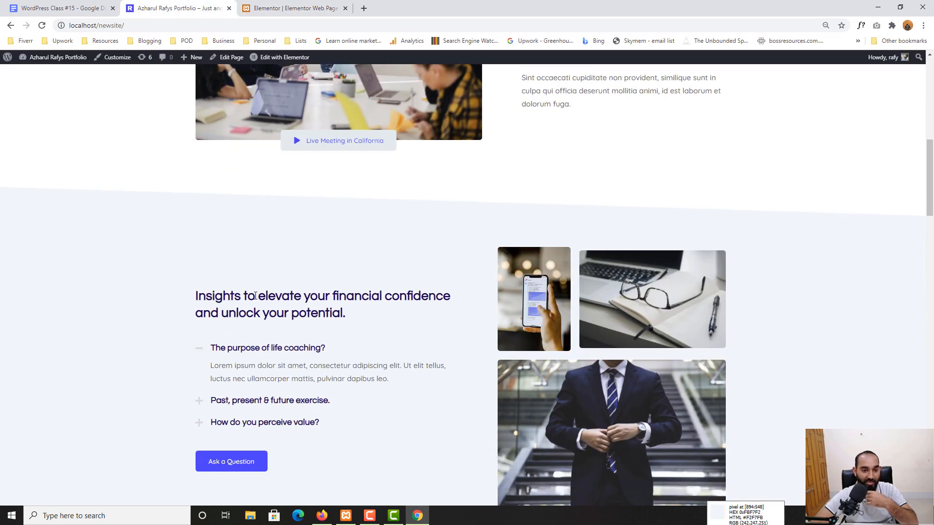
{"action": "scroll", "coordinate": [396, 346], "scroll_direction": "down", "scroll_amount": 4}
{"action": "scroll", "coordinate": [392, 275], "scroll_direction": "up", "scroll_amount": 4}
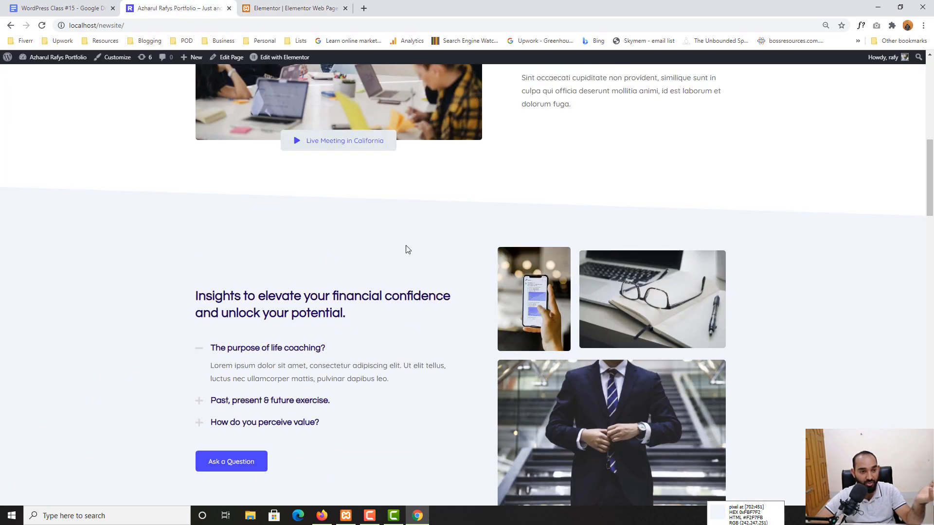
{"action": "scroll", "coordinate": [406, 247], "scroll_direction": "down", "scroll_amount": 2}
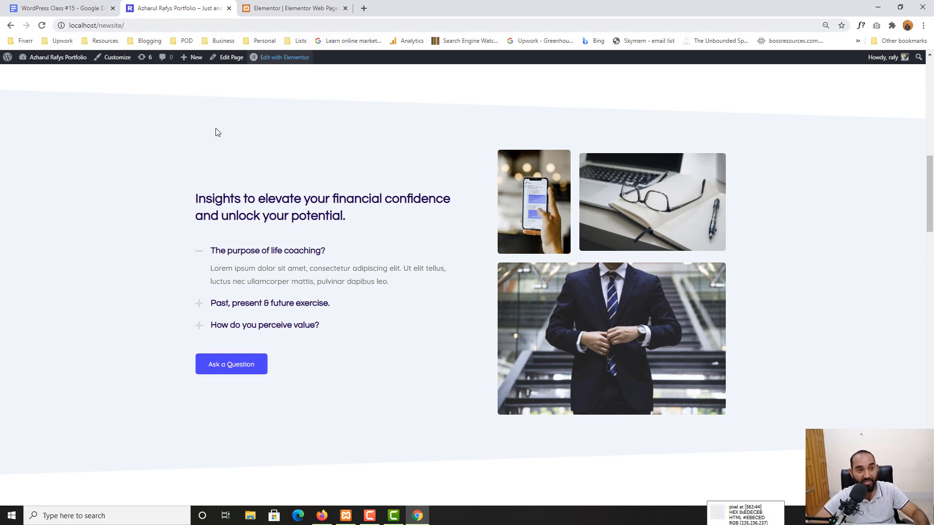
{"action": "scroll", "coordinate": [348, 185], "scroll_direction": "up", "scroll_amount": 1}
Add an equal two-column section below the image-and-text section, checking the published insights section's heading and accordion for reference.
{"action": "key", "text": "ctrl+Tab"}
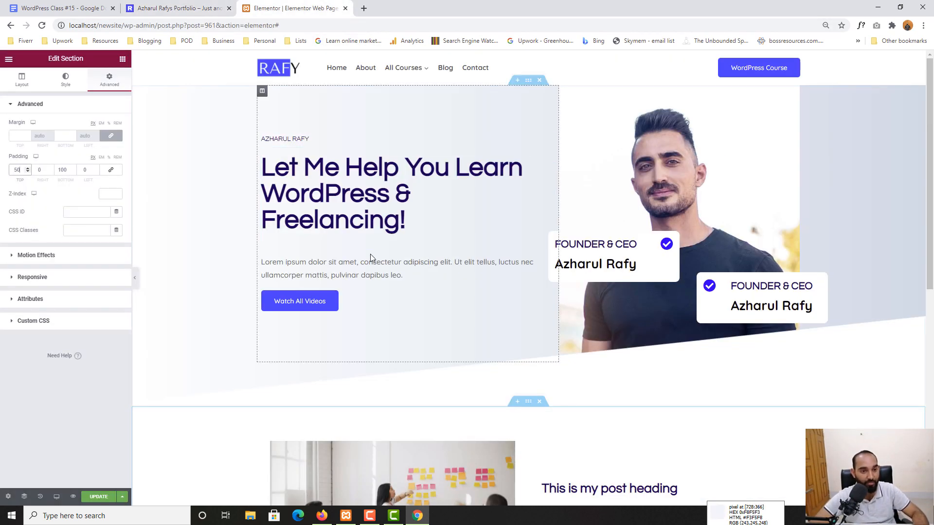
{"action": "scroll", "coordinate": [371, 257], "scroll_direction": "down", "scroll_amount": 7}
{"action": "scroll", "coordinate": [482, 296], "scroll_direction": "down", "scroll_amount": 2}
{"action": "left_click", "coordinate": [517, 322]}
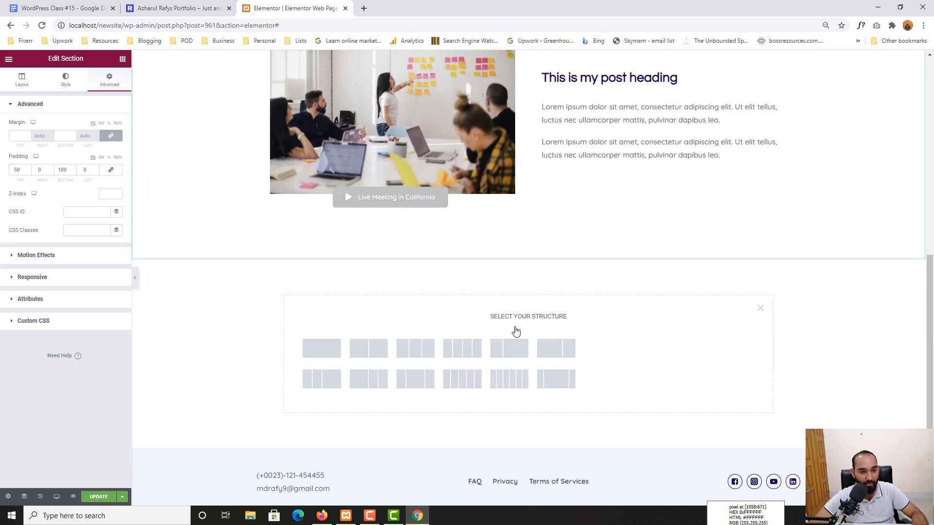
{"action": "left_click", "coordinate": [193, 3]}
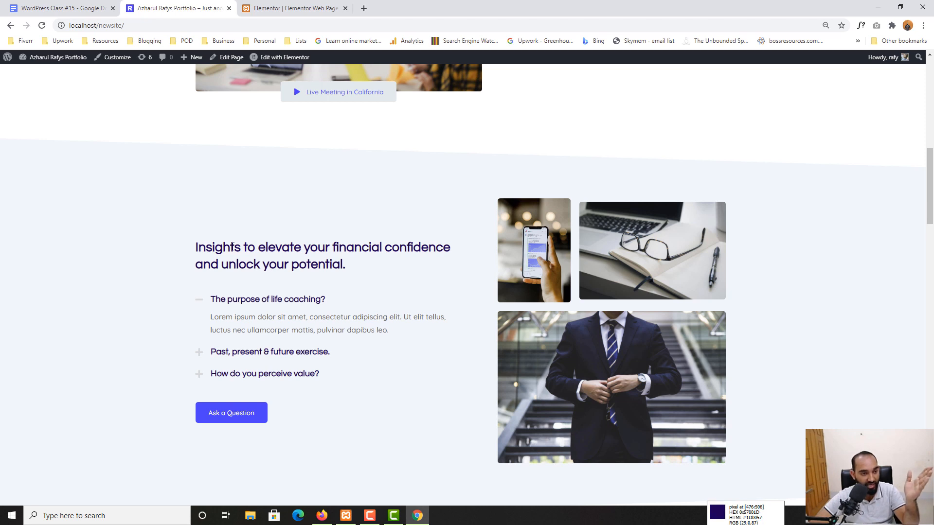
{"action": "double_click", "coordinate": [217, 247]}
{"action": "left_click", "coordinate": [217, 300]}
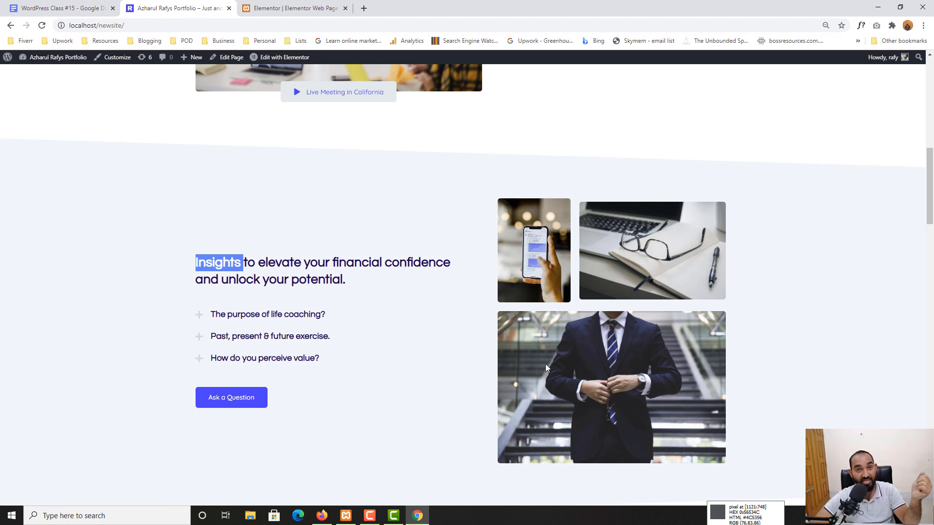
{"action": "left_click", "coordinate": [281, 4]}
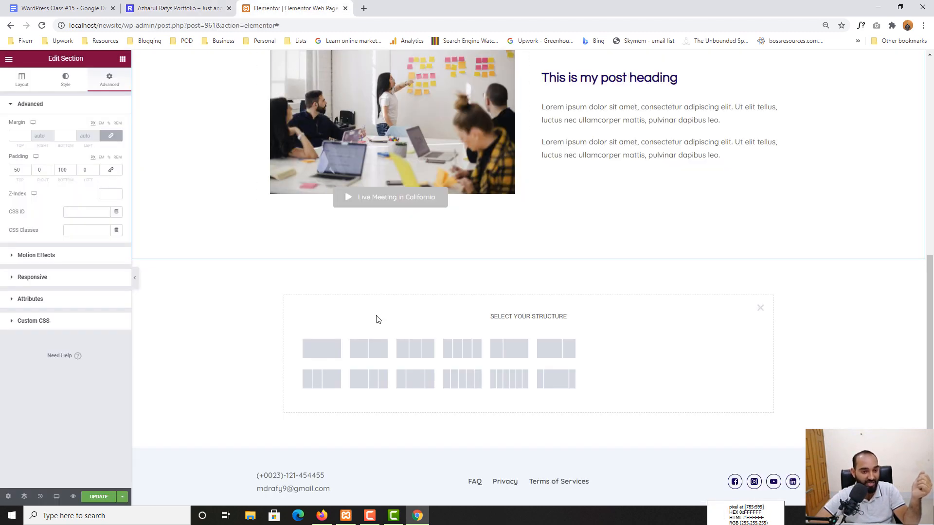
{"action": "left_click", "coordinate": [368, 347]}
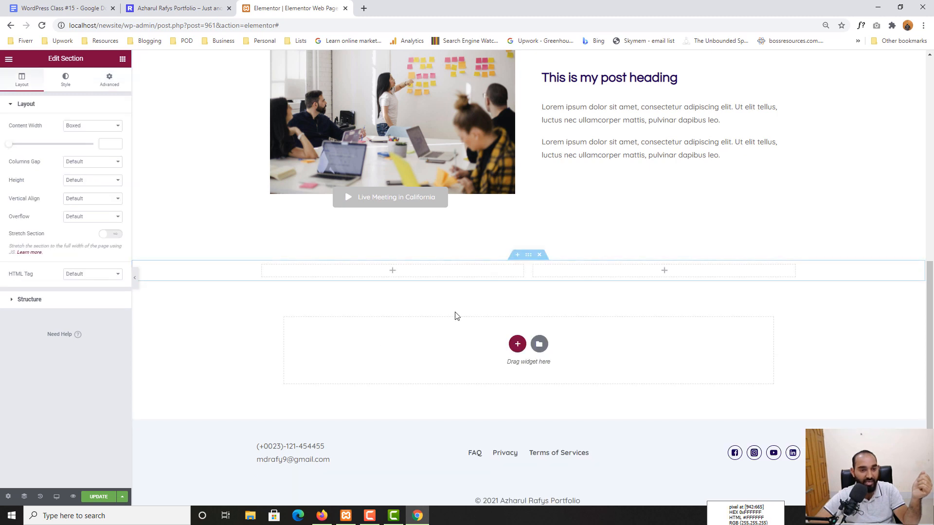
Select the published insights heading text and add a Heading widget to the new section's left column.
{"action": "left_click", "coordinate": [170, 8]}
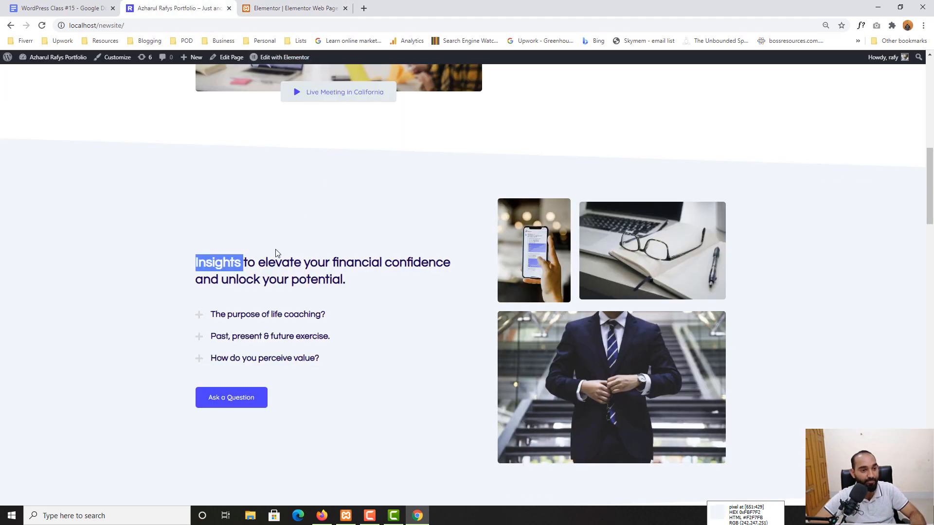
{"action": "left_click_drag", "start_coordinate": [219, 263], "coordinate": [331, 280]}
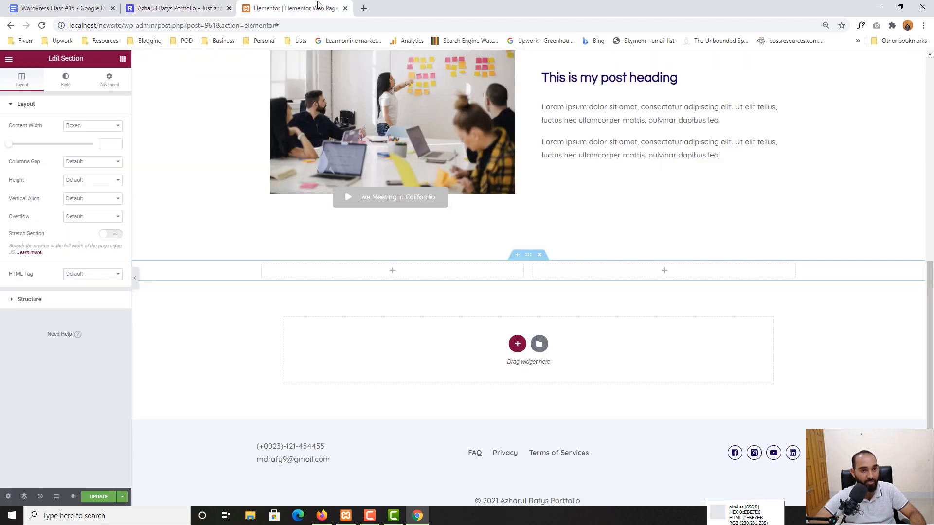
{"action": "left_click", "coordinate": [312, 9]}
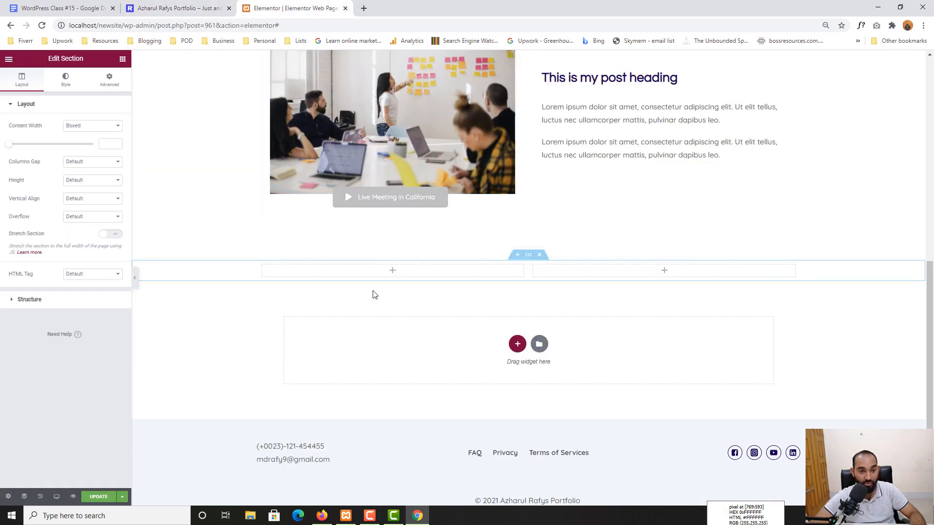
{"action": "left_click", "coordinate": [123, 59]}
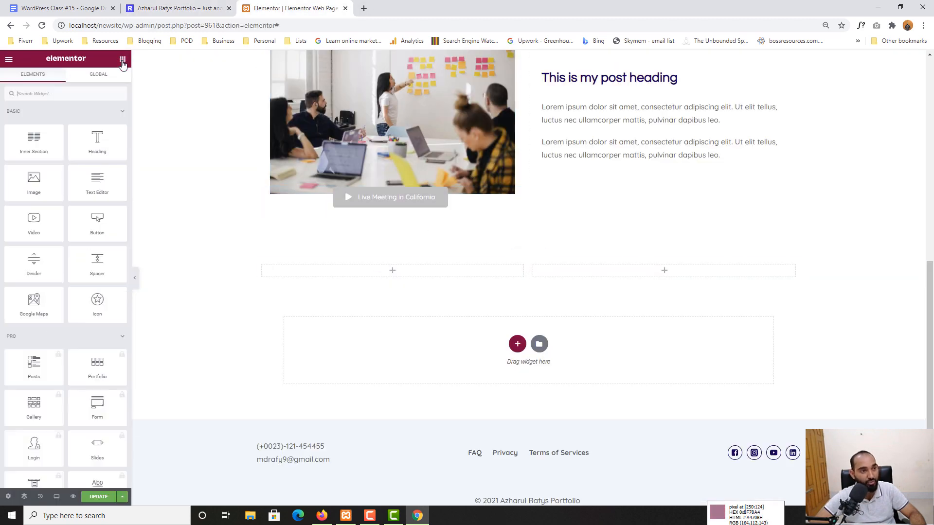
{"action": "left_click_drag", "start_coordinate": [85, 155], "coordinate": [395, 273]}
Find the Accordion widget and place it below the heading in the new section's left column.
{"action": "left_click", "coordinate": [122, 60]}
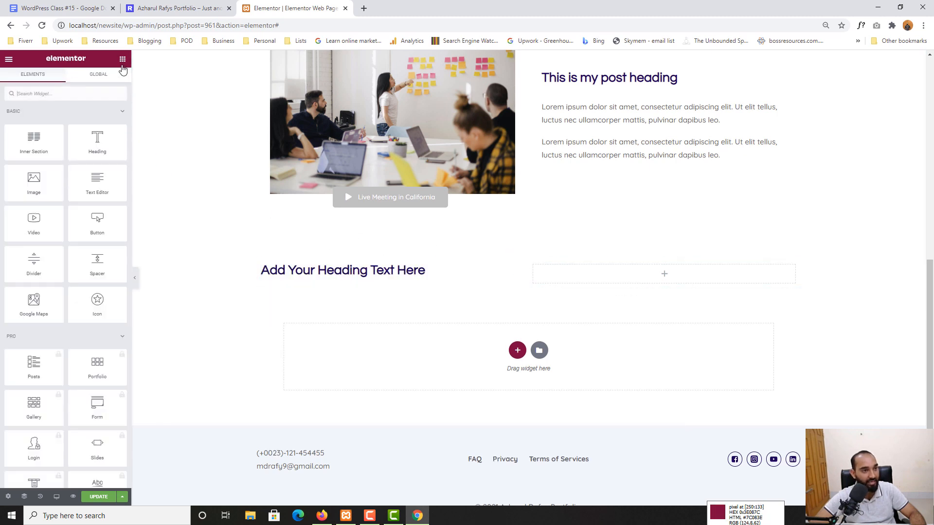
{"action": "type", "text": "acc"}
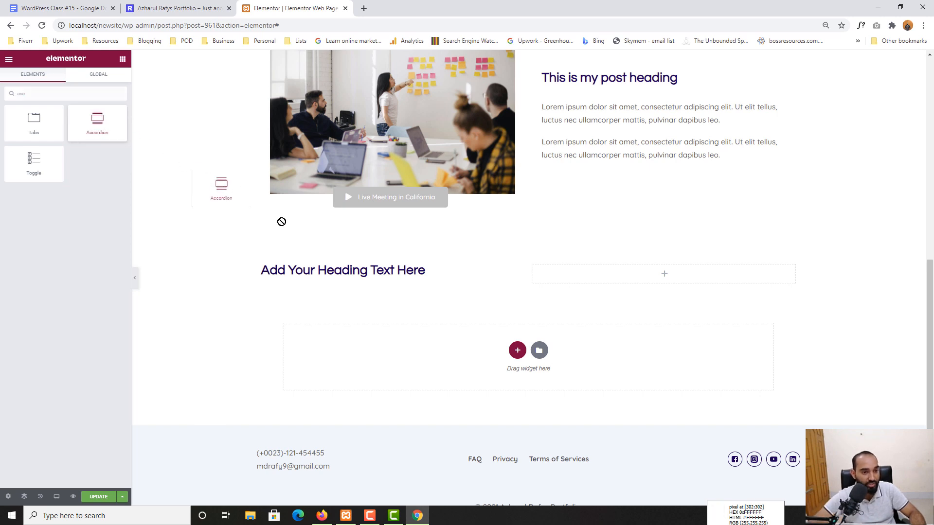
{"action": "left_click_drag", "start_coordinate": [282, 222], "coordinate": [340, 292]}
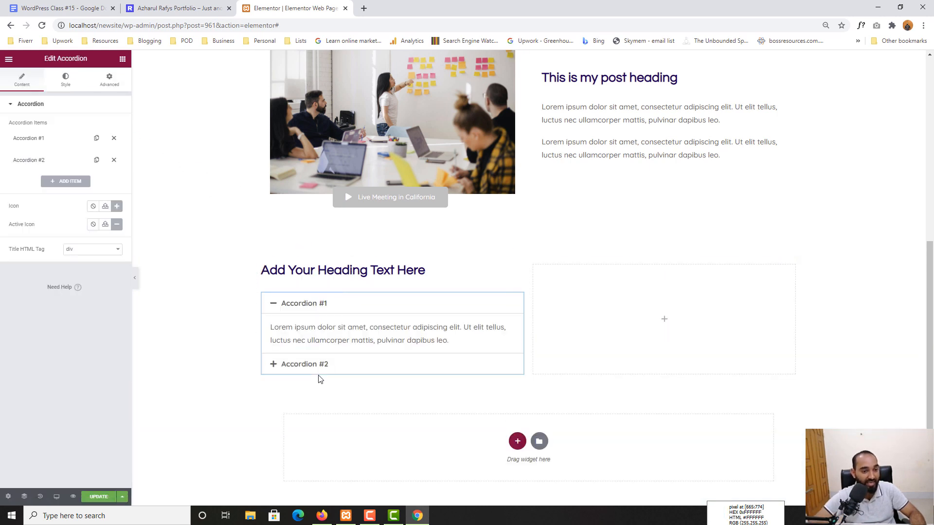
Check the published insights section again and add a Button widget below the accordion.
{"action": "left_click", "coordinate": [155, 5]}
{"action": "key", "text": "ctrl+Tab"}
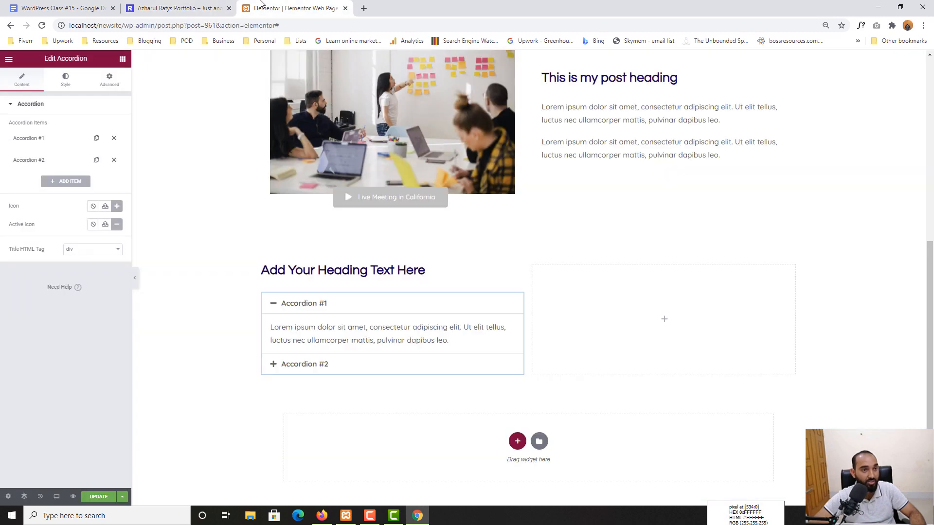
{"action": "left_click", "coordinate": [123, 59]}
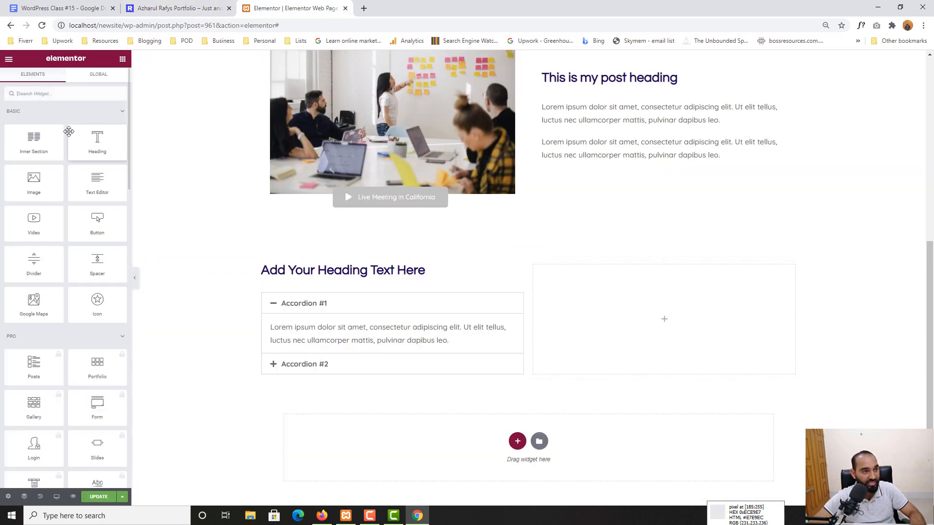
{"action": "left_click_drag", "start_coordinate": [98, 229], "coordinate": [308, 362]}
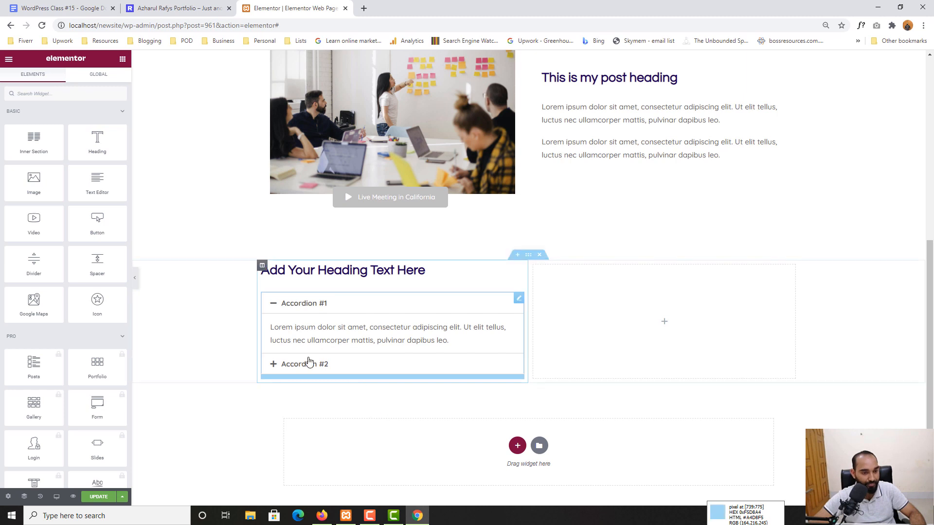
{"action": "left_click_drag", "start_coordinate": [104, 216], "coordinate": [323, 383]}
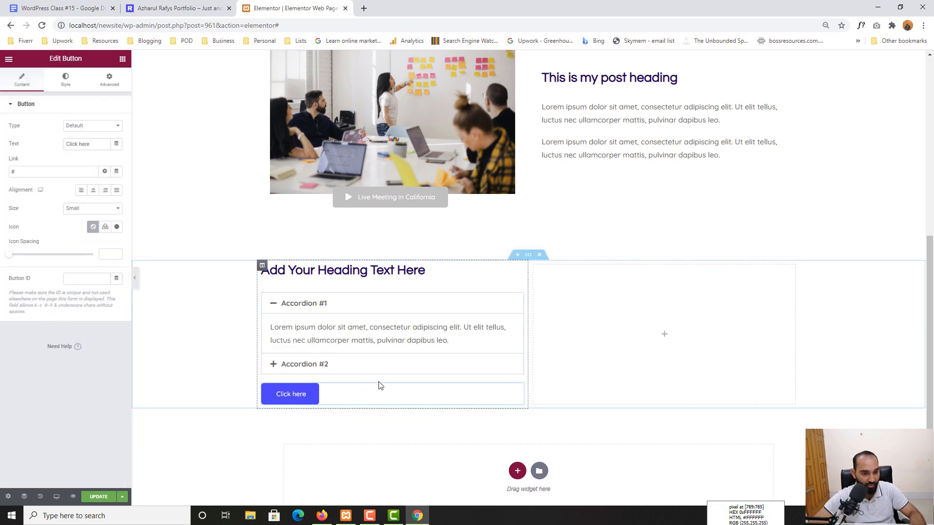
Copy the published heading and replace the placeholder above the accordion with "Insights to elevate your financial confidence and unlock your potential".
{"action": "left_click", "coordinate": [155, 9]}
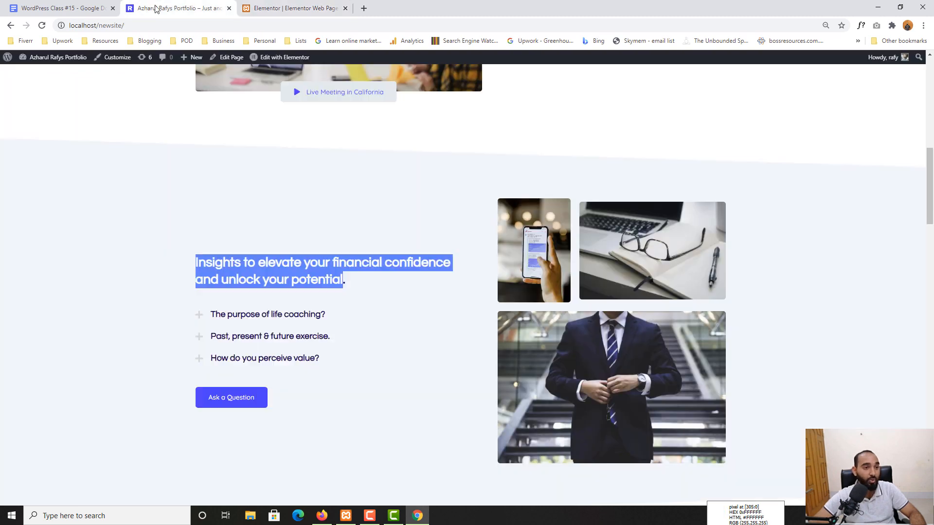
{"action": "right_click", "coordinate": [218, 260]}
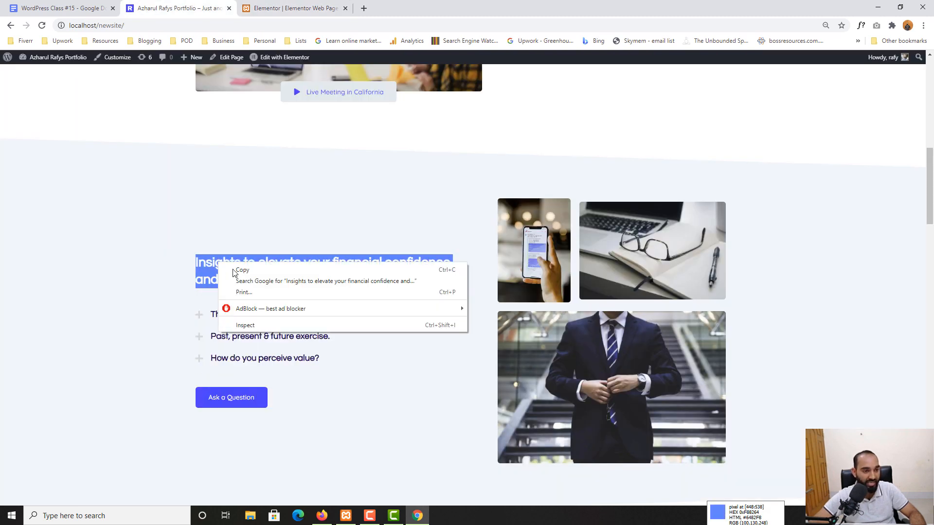
{"action": "left_click", "coordinate": [236, 270]}
{"action": "left_click", "coordinate": [292, 9]}
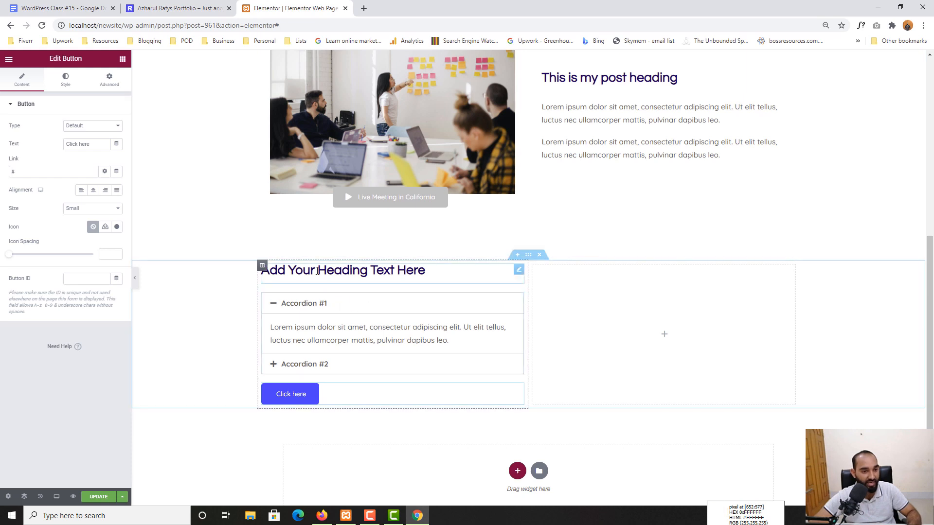
{"action": "left_click", "coordinate": [369, 271]}
{"action": "left_click", "coordinate": [68, 150]}
{"action": "key", "text": "ctrl+a"}
{"action": "key", "text": "ctrl+v"}
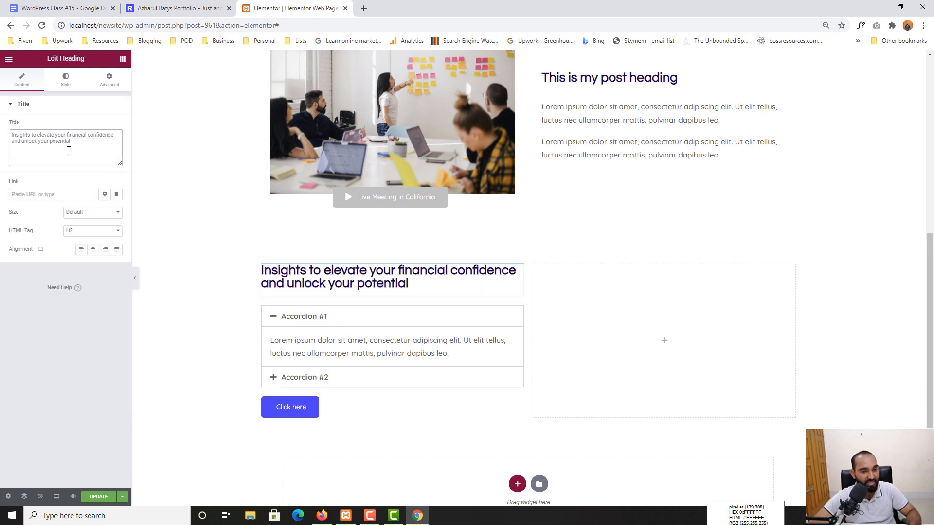
Copy the first accordion title from the published insights section and retitle Accordion #1 as "The purpose of life coaching?".
{"action": "left_click", "coordinate": [156, 8]}
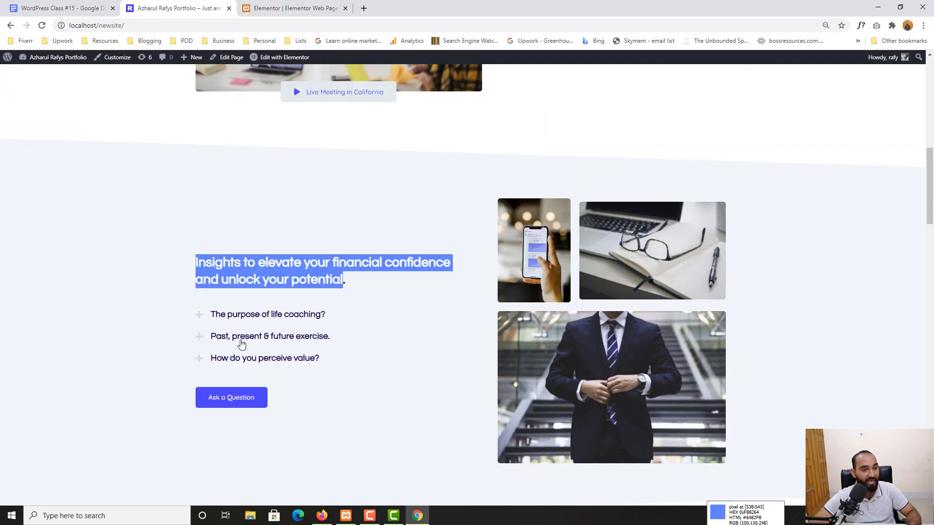
{"action": "left_click", "coordinate": [138, 316]}
{"action": "left_click", "coordinate": [244, 323]}
{"action": "left_click", "coordinate": [216, 304]}
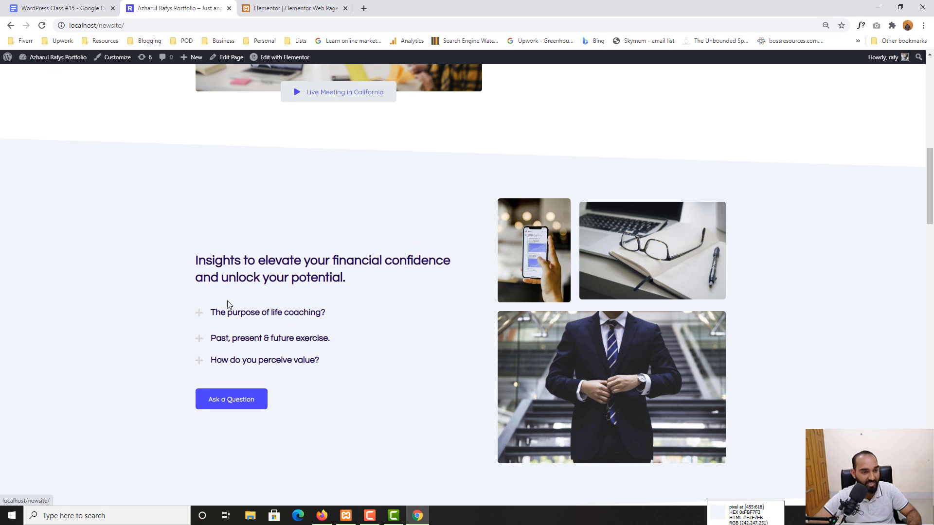
{"action": "left_click", "coordinate": [332, 317]}
{"action": "left_click_drag", "start_coordinate": [331, 315], "coordinate": [218, 302]}
{"action": "right_click", "coordinate": [231, 299]}
{"action": "left_click", "coordinate": [246, 307]}
{"action": "left_click", "coordinate": [291, 9]}
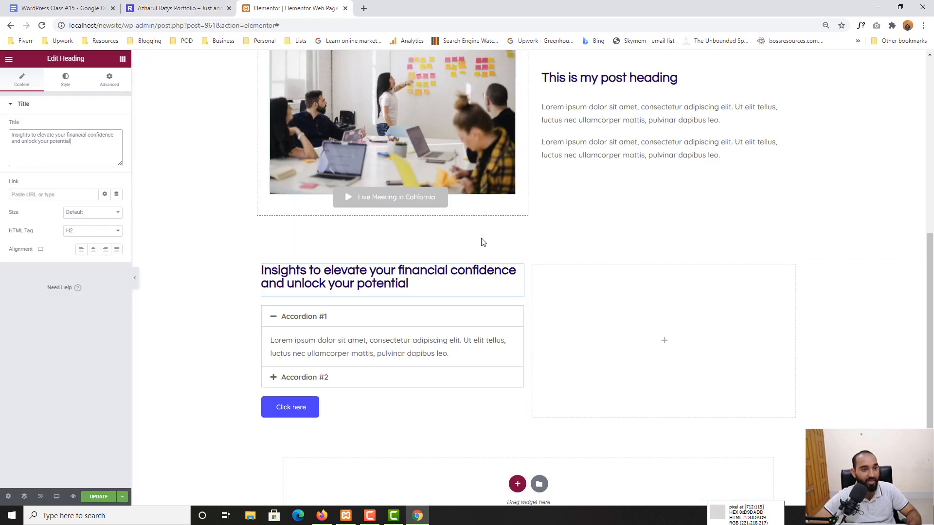
{"action": "left_click", "coordinate": [305, 329]}
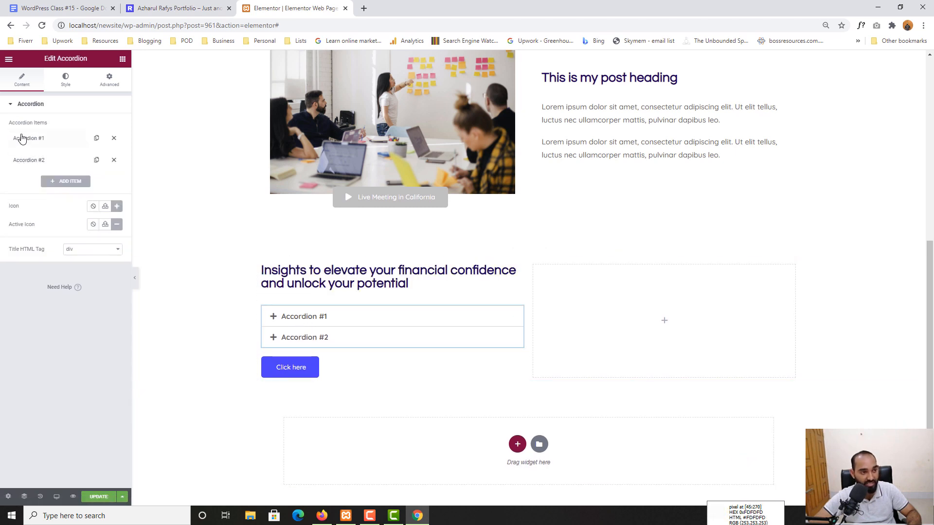
{"action": "left_click", "coordinate": [28, 141]}
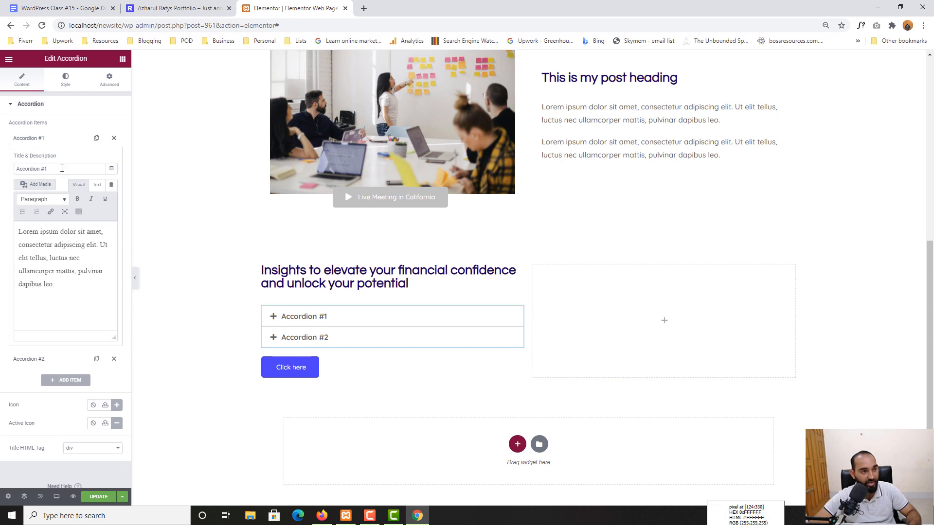
{"action": "key", "text": "ctrl+v"}
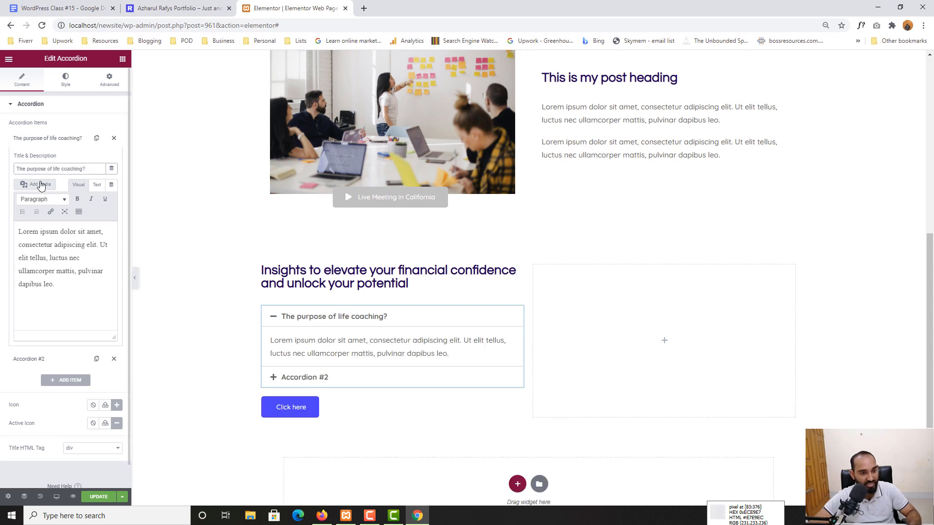
Copy the published lorem ipsum answer of the first question into the first accordion item's description.
{"action": "left_click", "coordinate": [58, 8]}
{"action": "left_click", "coordinate": [162, 8]}
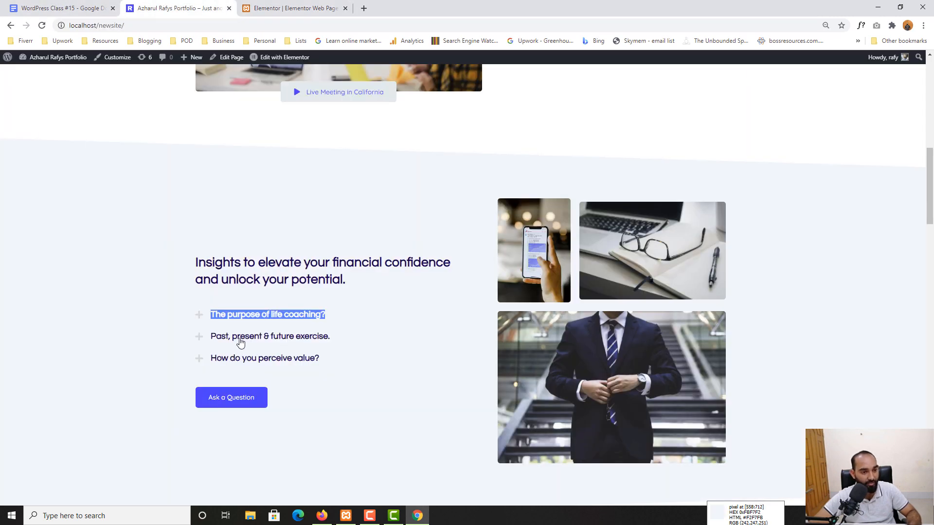
{"action": "left_click", "coordinate": [260, 315]}
{"action": "left_click_drag", "start_coordinate": [209, 318], "coordinate": [393, 336]}
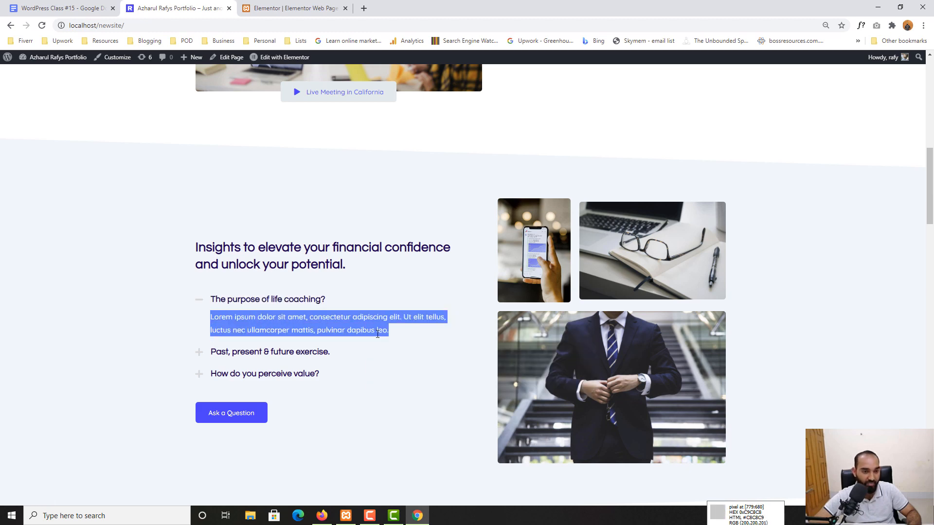
{"action": "left_click", "coordinate": [287, 8]}
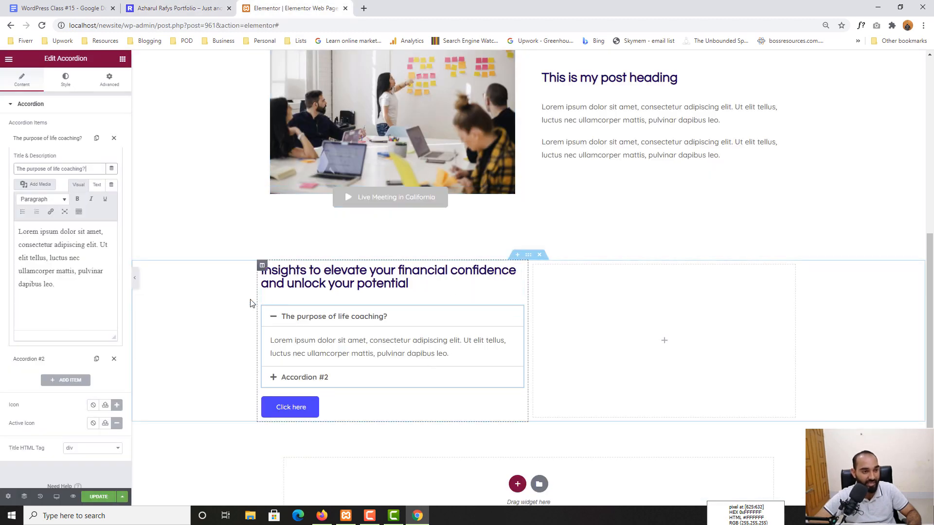
{"action": "triple_click", "coordinate": [105, 273]}
{"action": "key", "text": "Right"}
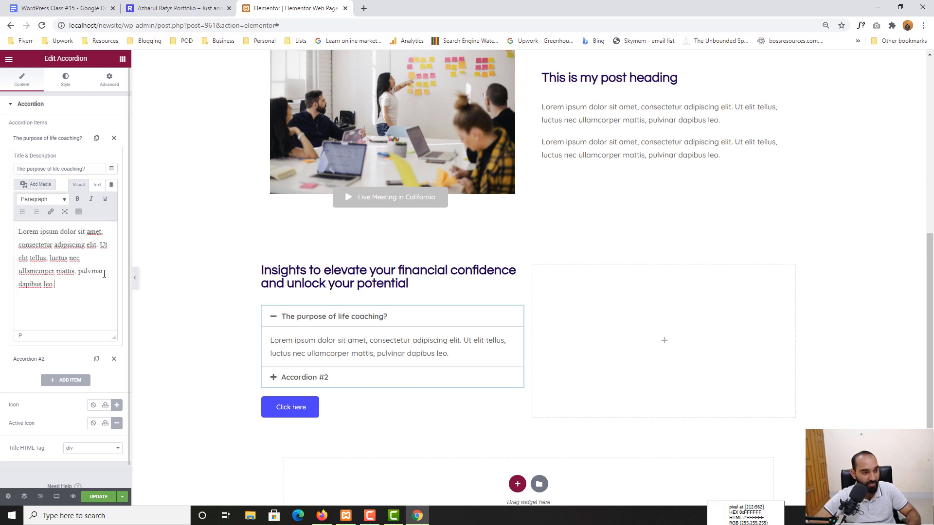
Delete the Accordion #2 item and duplicate "The purpose of life coaching?" item twice.
{"action": "left_click", "coordinate": [114, 359]}
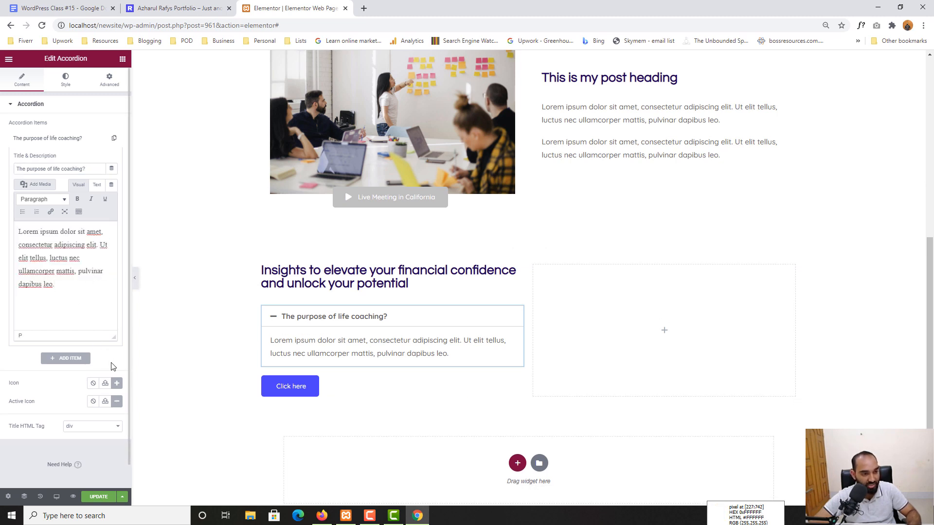
{"action": "left_click", "coordinate": [115, 141]}
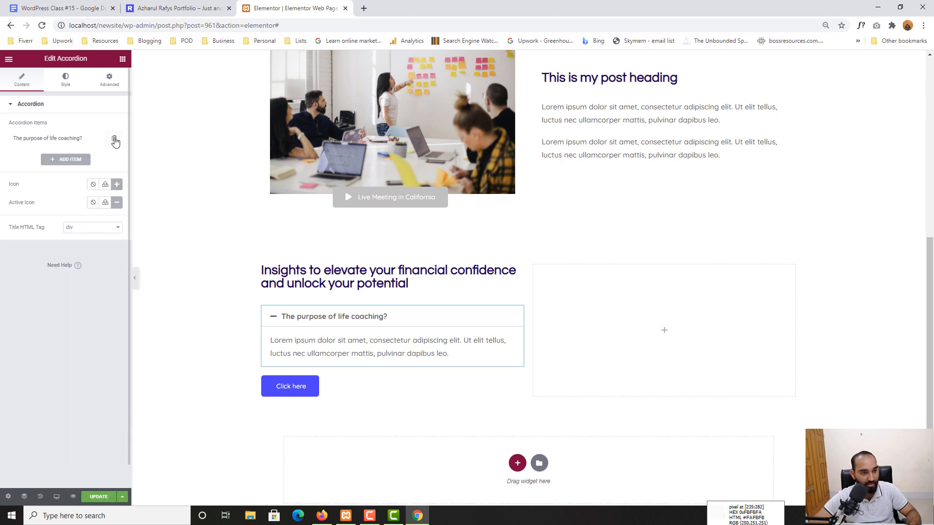
{"action": "left_click", "coordinate": [114, 139]}
{"action": "left_click", "coordinate": [90, 161]}
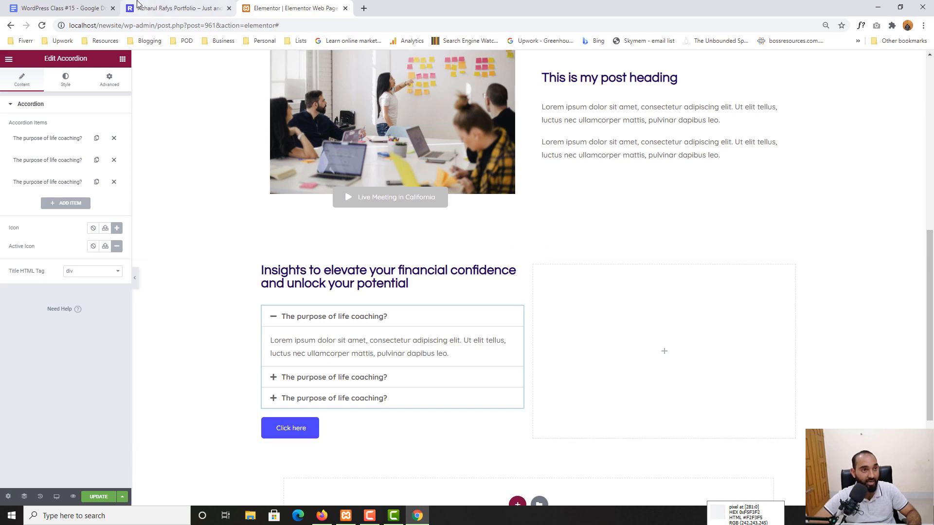
Copy the second published question and retitle the second accordion item as "Past, present & future exercise.".
{"action": "left_click", "coordinate": [175, 8]}
{"action": "left_click", "coordinate": [228, 356]}
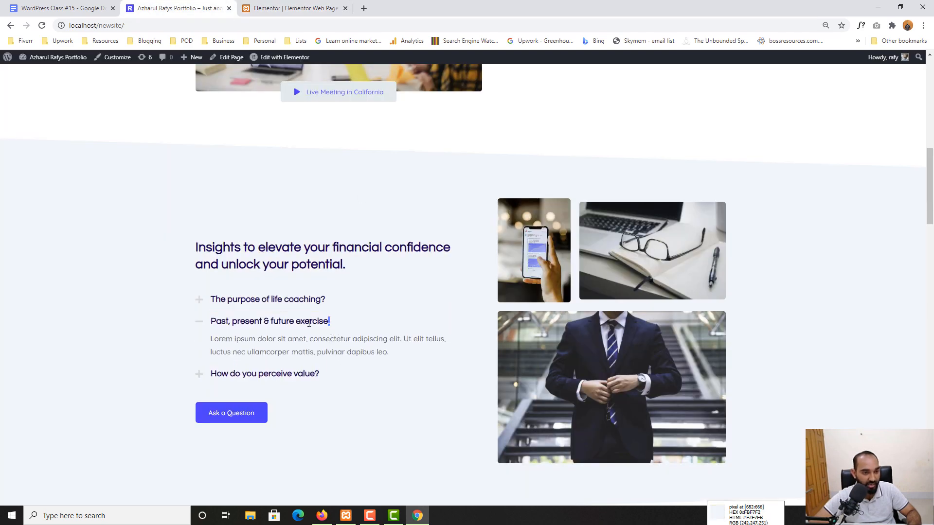
{"action": "left_click_drag", "start_coordinate": [309, 324], "coordinate": [211, 322]}
{"action": "left_click", "coordinate": [292, 8]}
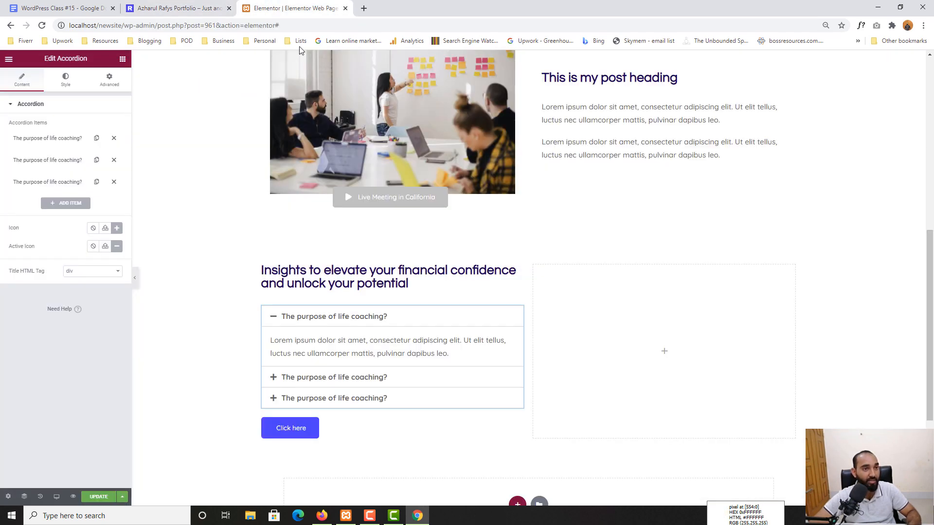
{"action": "left_click", "coordinate": [47, 160]}
{"action": "key", "text": "ctrl+a"}
{"action": "key", "text": "ctrl+v"}
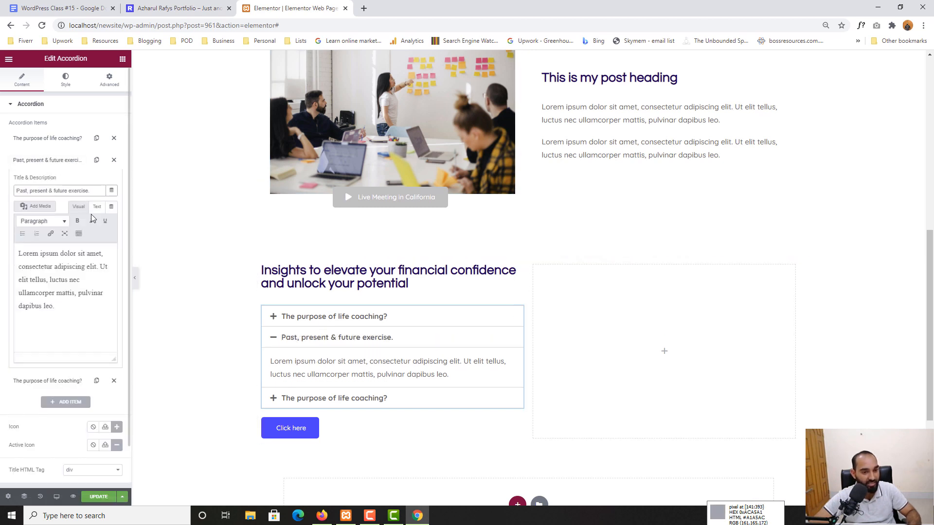
Copy the third published question and retitle the third accordion item as "How do you perceive value?".
{"action": "left_click", "coordinate": [214, 8]}
{"action": "left_click_drag", "start_coordinate": [323, 360], "coordinate": [214, 359]}
{"action": "left_click", "coordinate": [315, 8]}
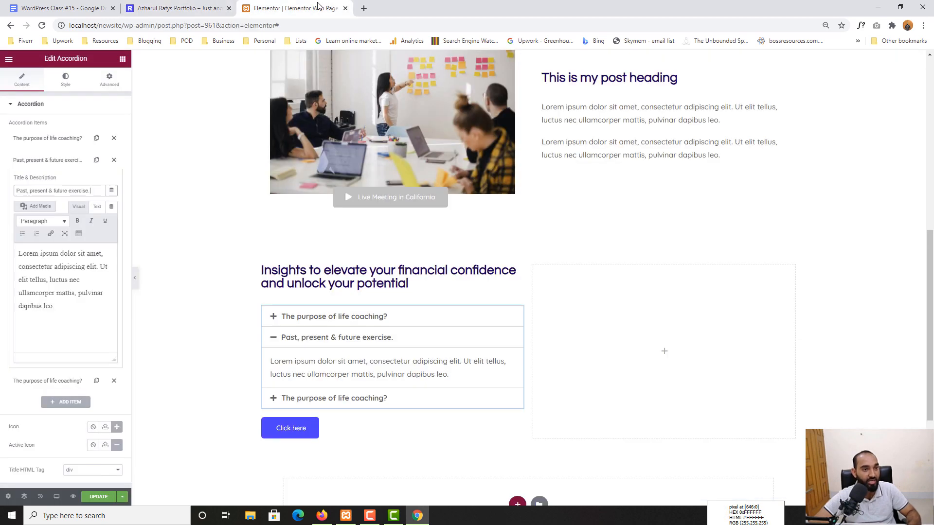
{"action": "left_click", "coordinate": [54, 165]}
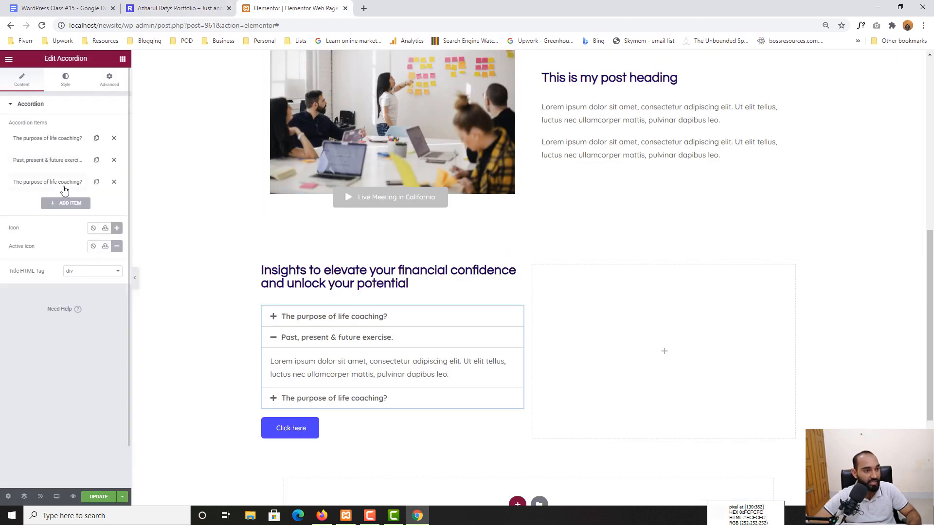
{"action": "left_click", "coordinate": [65, 185]}
{"action": "key", "text": "ctrl+a"}
{"action": "key", "text": "ctrl+v"}
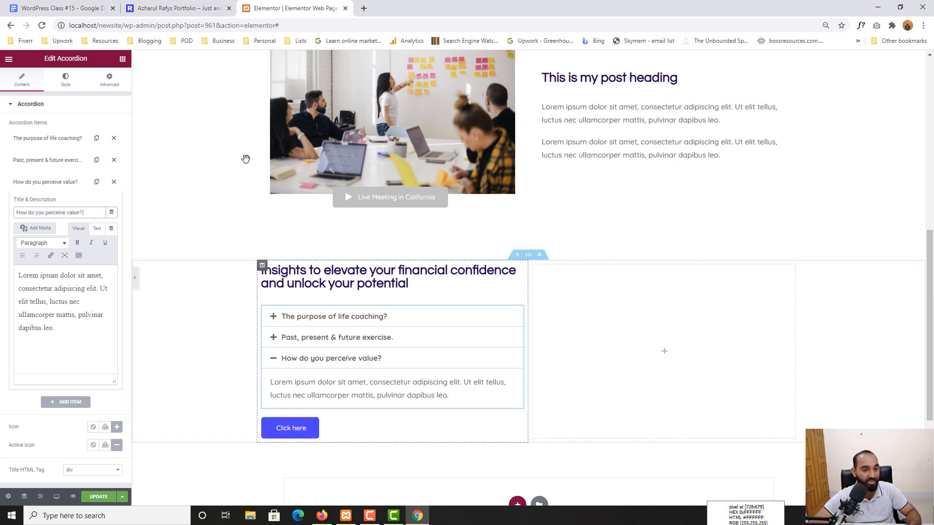
Check the published button's label and set the text of the button below the accordion to "Ask a Question".
{"action": "left_click", "coordinate": [163, 4]}
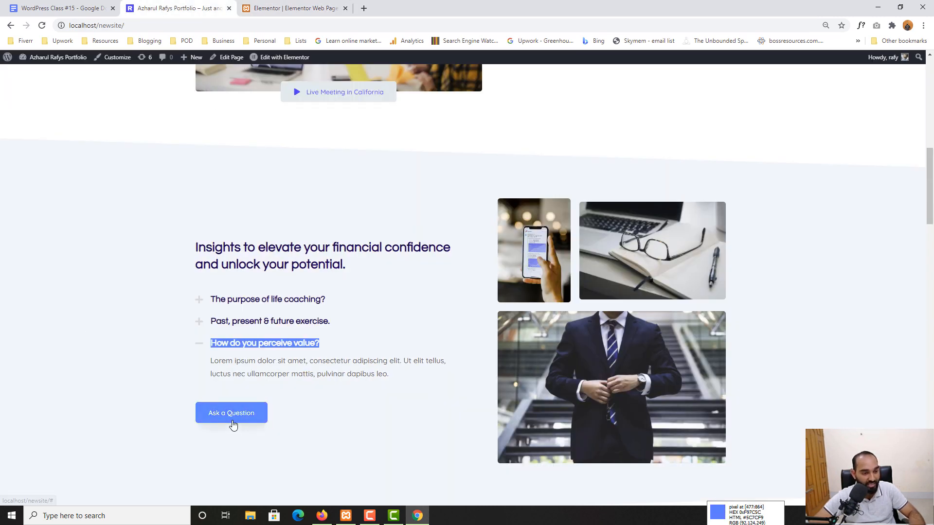
{"action": "left_click", "coordinate": [292, 8]}
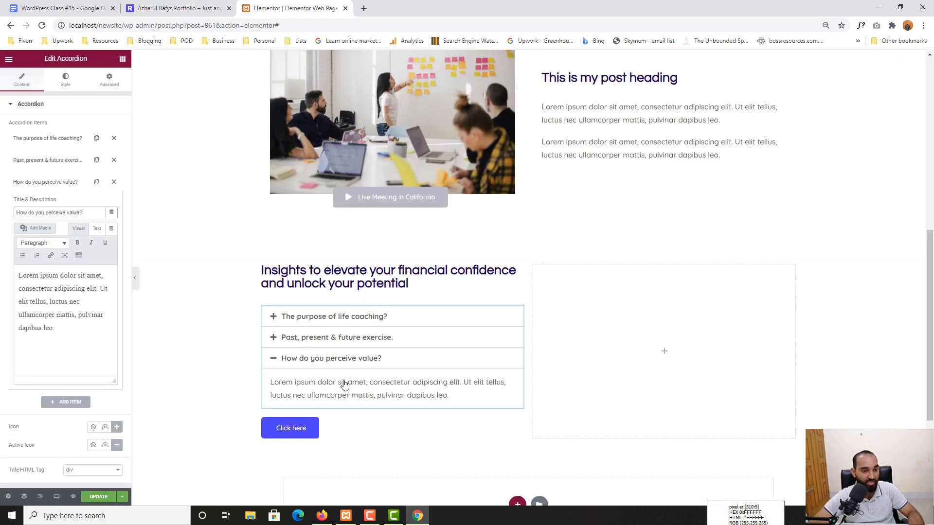
{"action": "left_click", "coordinate": [284, 435]}
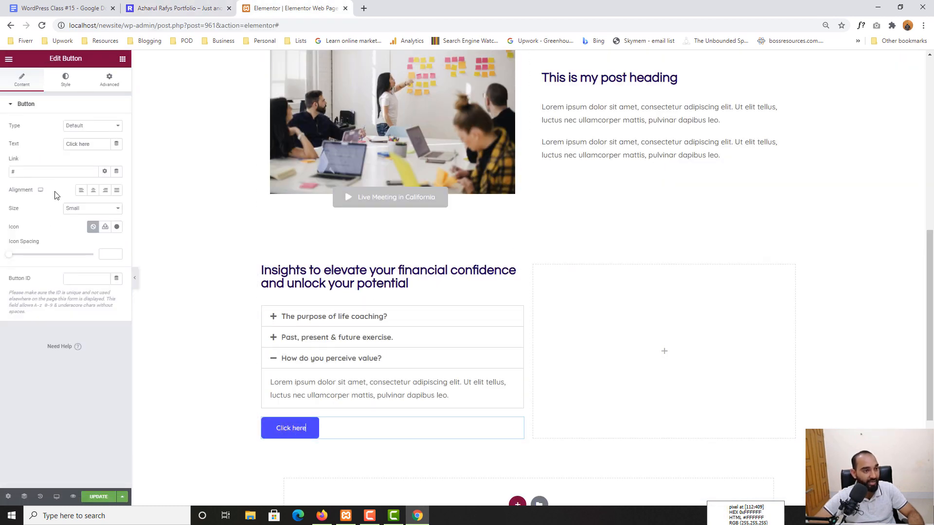
{"action": "type", "text": "Az"}
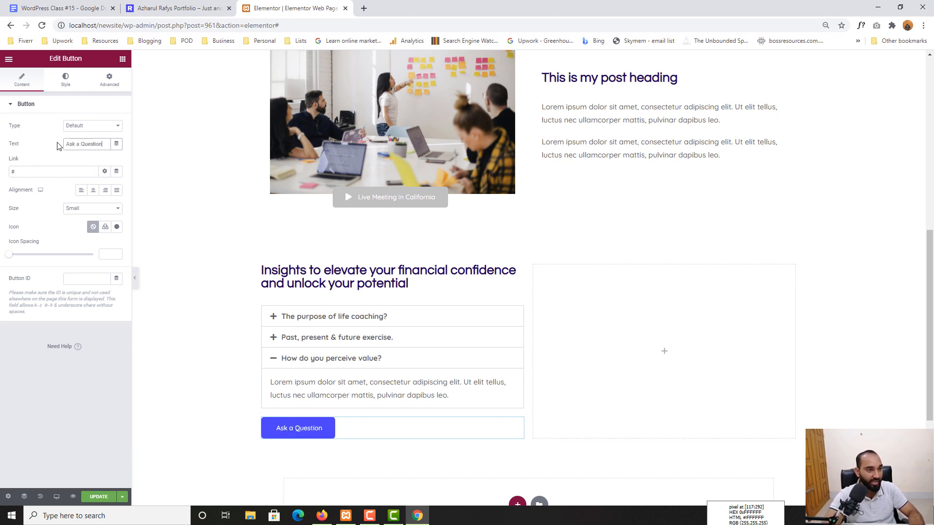
Open the Freelancing with WordPress and Elementor group on facebook.com in a new tab and set its address as the button's link.
{"action": "left_click", "coordinate": [369, 9]}
{"action": "type", "text": "fa"}
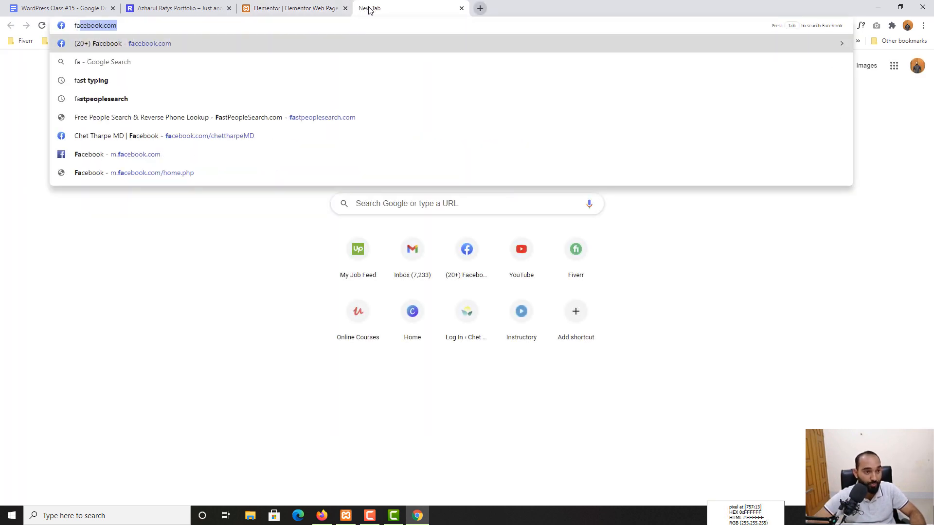
{"action": "key", "text": "Return"}
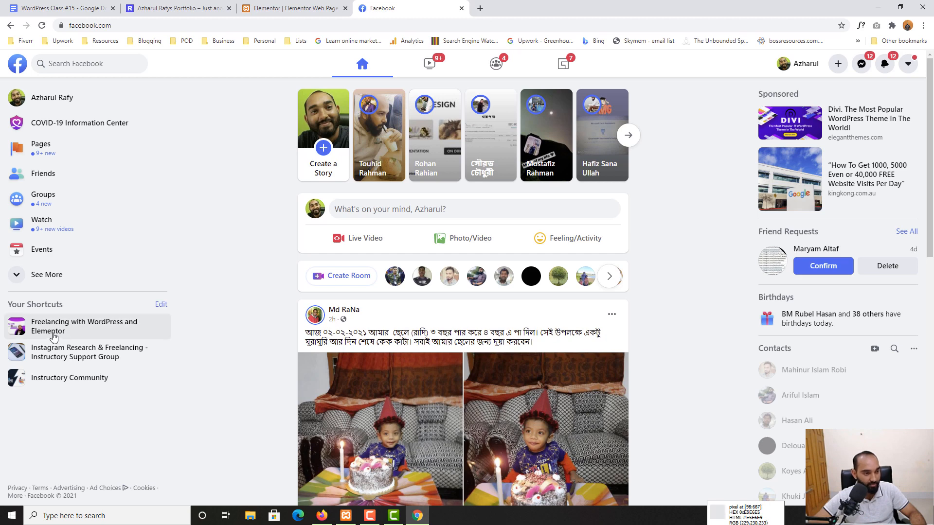
{"action": "left_click", "coordinate": [64, 331]}
{"action": "left_click", "coordinate": [216, 27]}
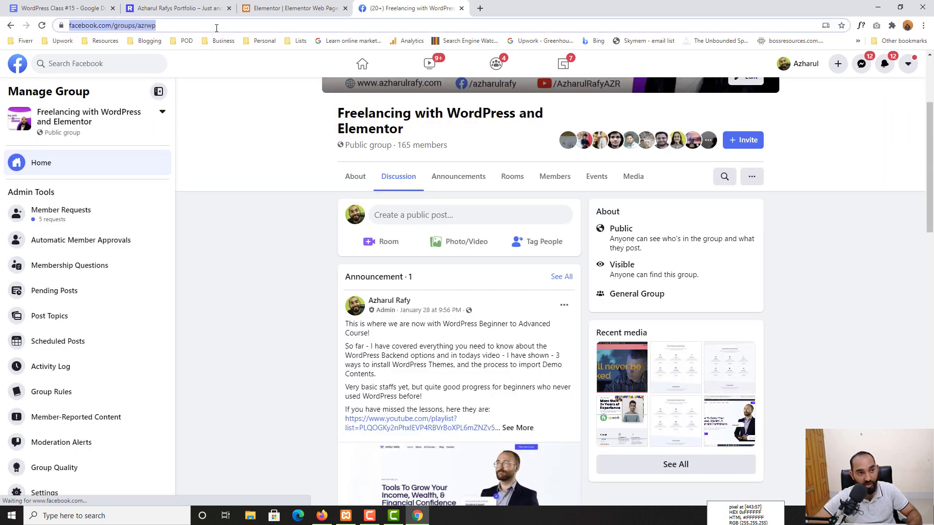
{"action": "key", "text": "BackSpace"}
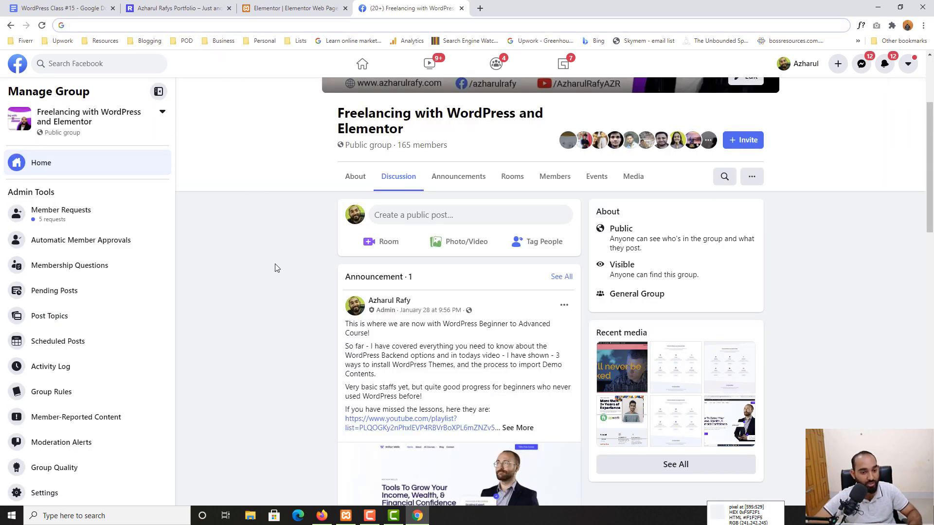
{"action": "left_click", "coordinate": [292, 7]}
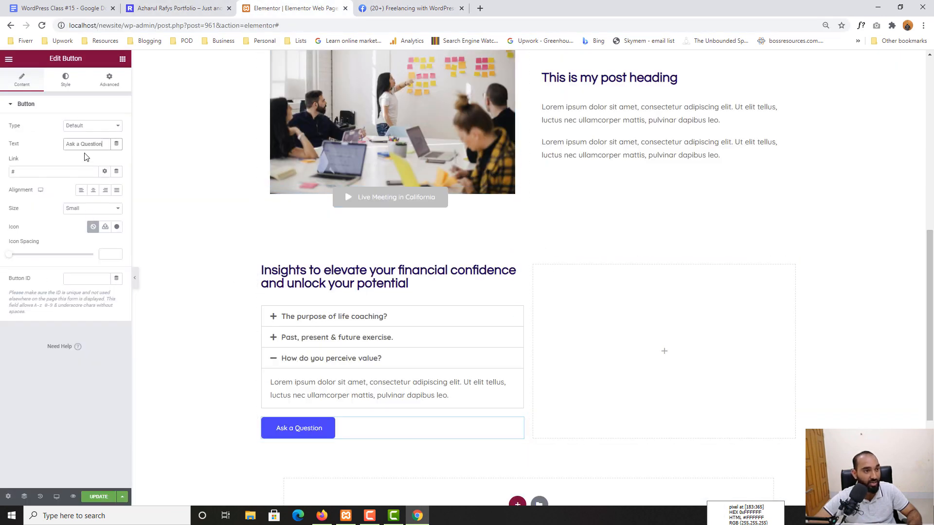
{"action": "left_click", "coordinate": [40, 171]}
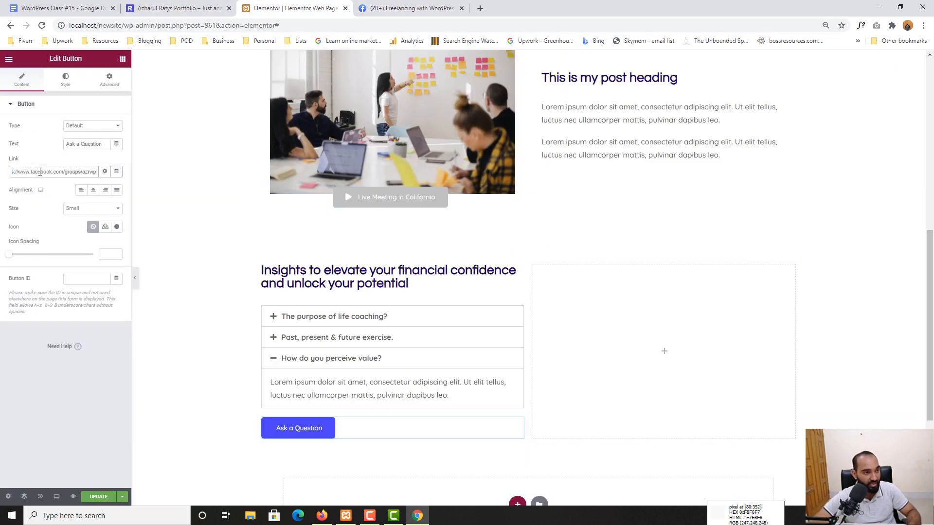
Update the page and test the Ask a Question button's link in the page preview.
{"action": "left_click", "coordinate": [90, 497]}
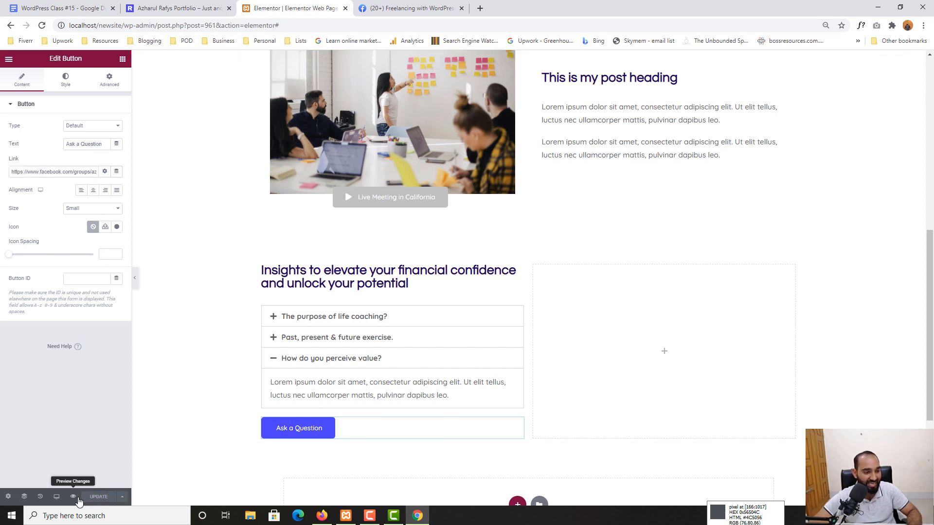
{"action": "left_click", "coordinate": [73, 496]}
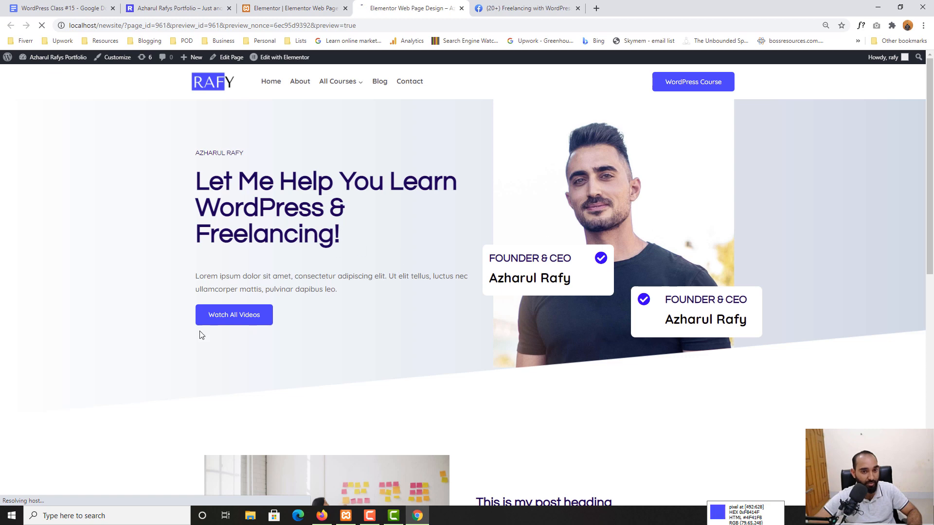
{"action": "scroll", "coordinate": [242, 306], "scroll_direction": "down", "scroll_amount": 7}
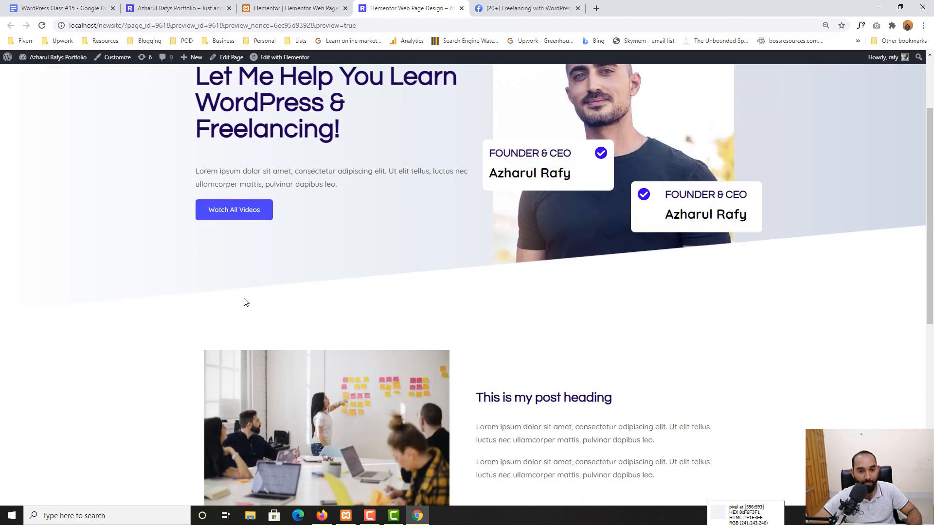
{"action": "scroll", "coordinate": [350, 286], "scroll_direction": "down", "scroll_amount": 3}
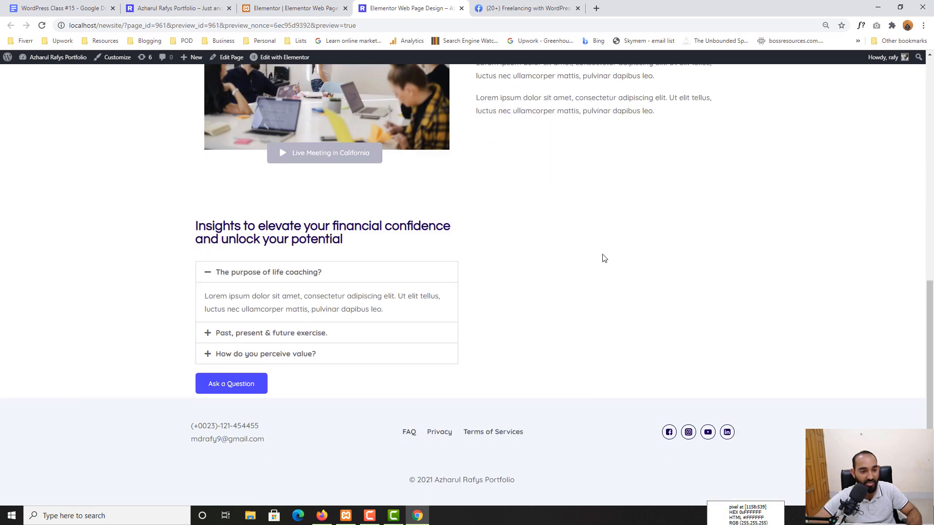
{"action": "left_click", "coordinate": [229, 388]}
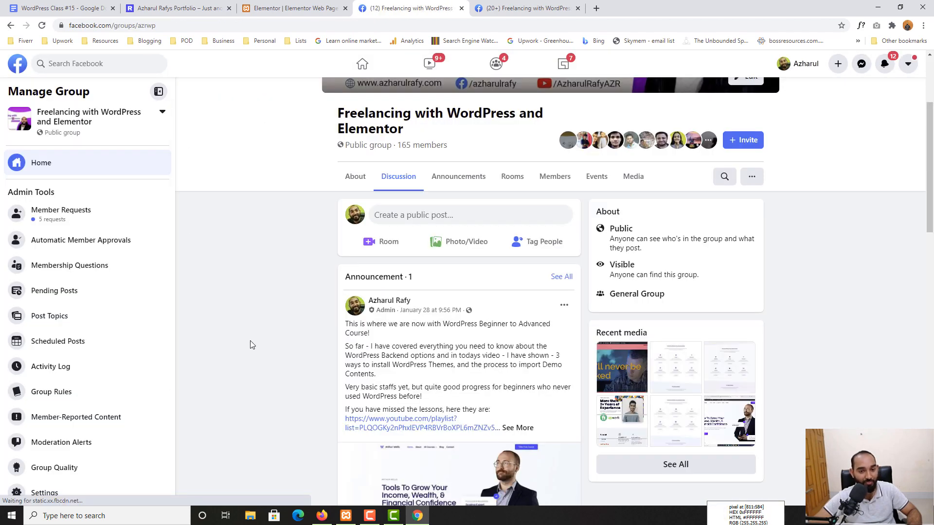
{"action": "scroll", "coordinate": [251, 342], "scroll_direction": "down", "scroll_amount": 5}
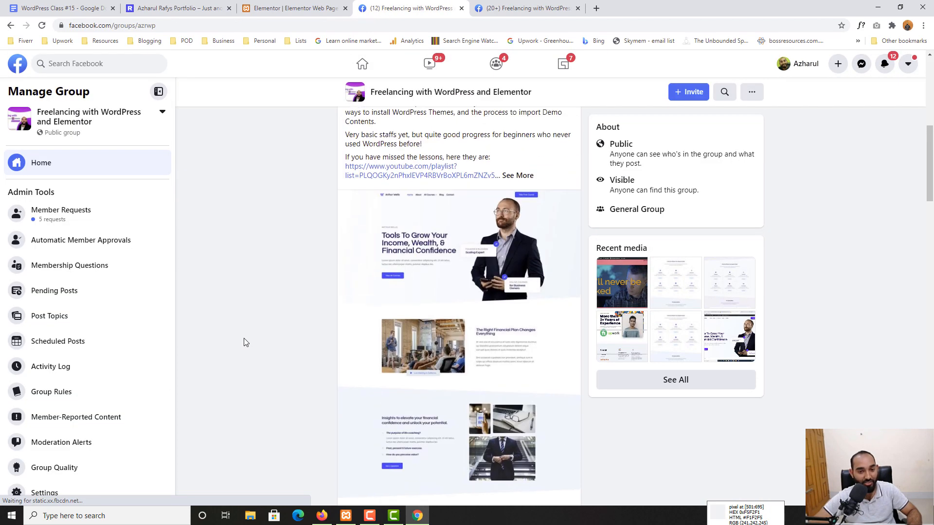
Close both Facebook group tabs and return to the insights section in the Elementor editor.
{"action": "scroll", "coordinate": [244, 340], "scroll_direction": "up", "scroll_amount": 5}
{"action": "left_click", "coordinate": [462, 8]}
{"action": "left_click", "coordinate": [462, 8]}
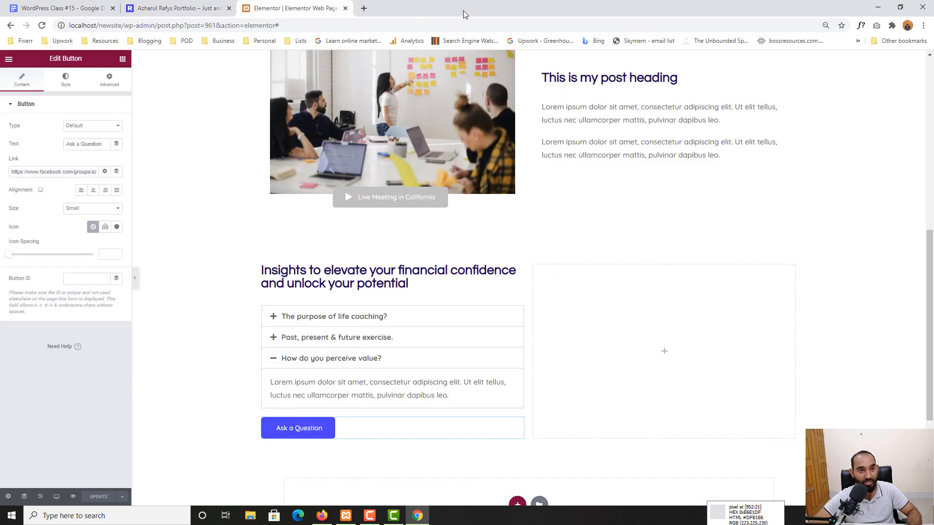
{"action": "scroll", "coordinate": [234, 339], "scroll_direction": "up", "scroll_amount": 4}
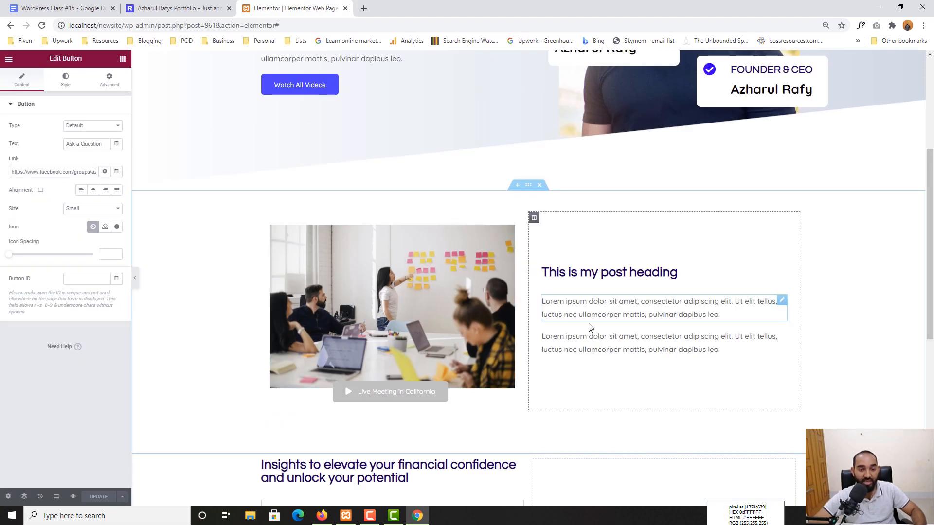
{"action": "scroll", "coordinate": [559, 321], "scroll_direction": "down", "scroll_amount": 1}
{"action": "scroll", "coordinate": [542, 316], "scroll_direction": "down", "scroll_amount": 3}
Sample the published insights section's background colour with the pixel colour picker and copy its hex code.
{"action": "left_click", "coordinate": [217, 8]}
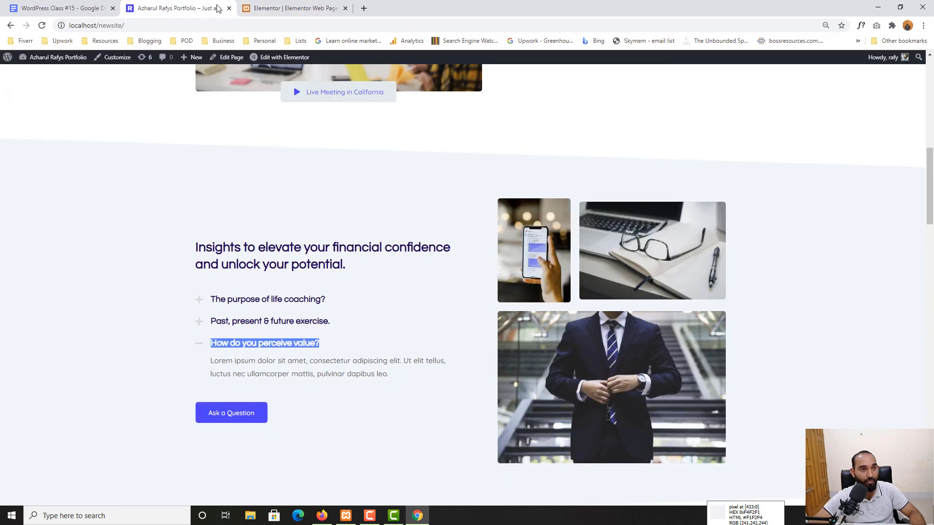
{"action": "scroll", "coordinate": [348, 321], "scroll_direction": "down", "scroll_amount": 1}
{"action": "scroll", "coordinate": [301, 243], "scroll_direction": "up", "scroll_amount": 1}
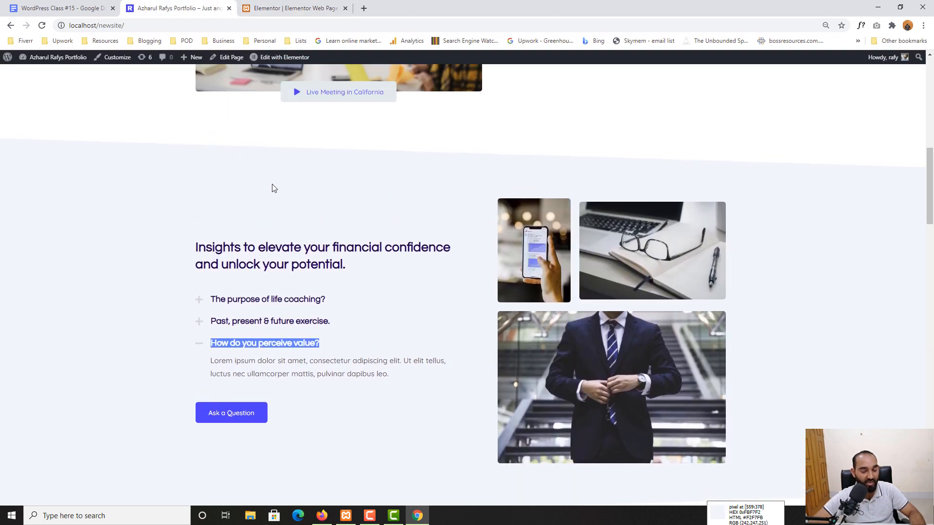
{"action": "left_click", "coordinate": [272, 185]}
{"action": "left_click_drag", "start_coordinate": [734, 507], "coordinate": [705, 521]}
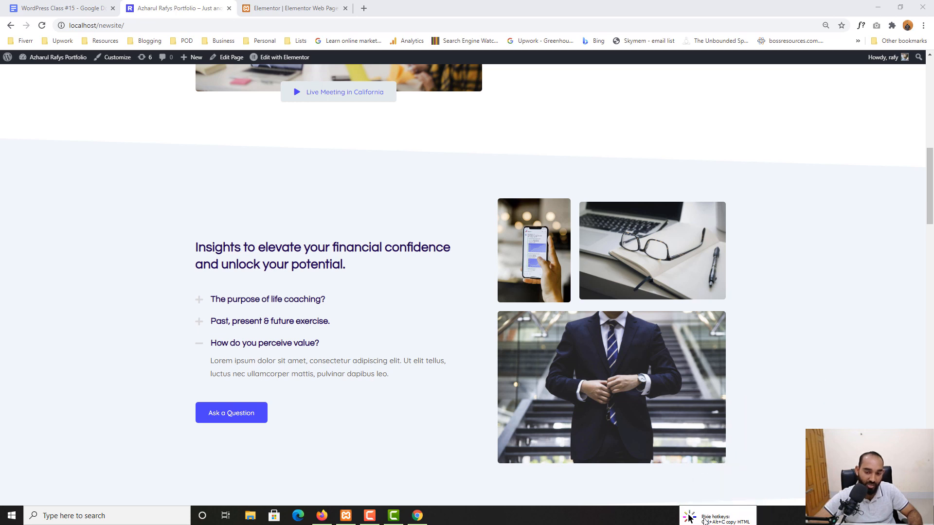
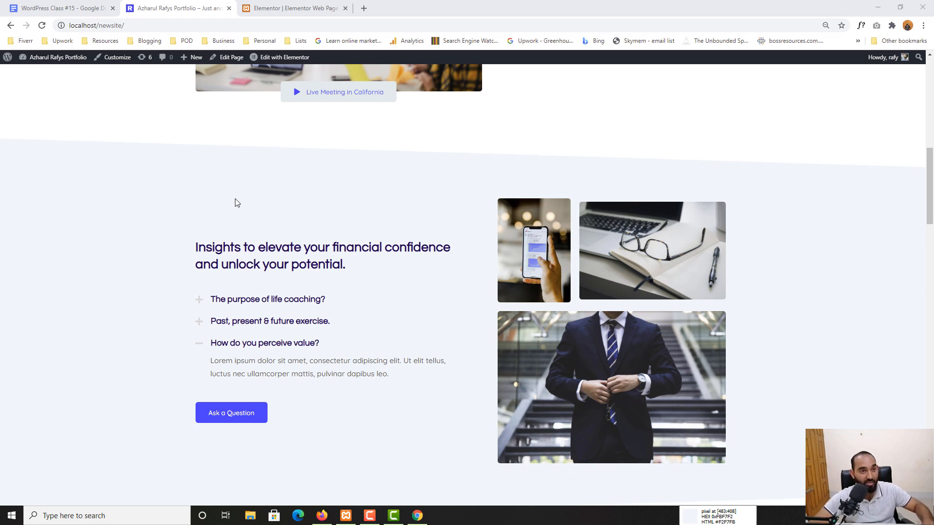
Give the insights section a classic background colour, entering #F2F7FB and adjusting it to a slightly bluer pale tint.
{"action": "left_click", "coordinate": [298, 8]}
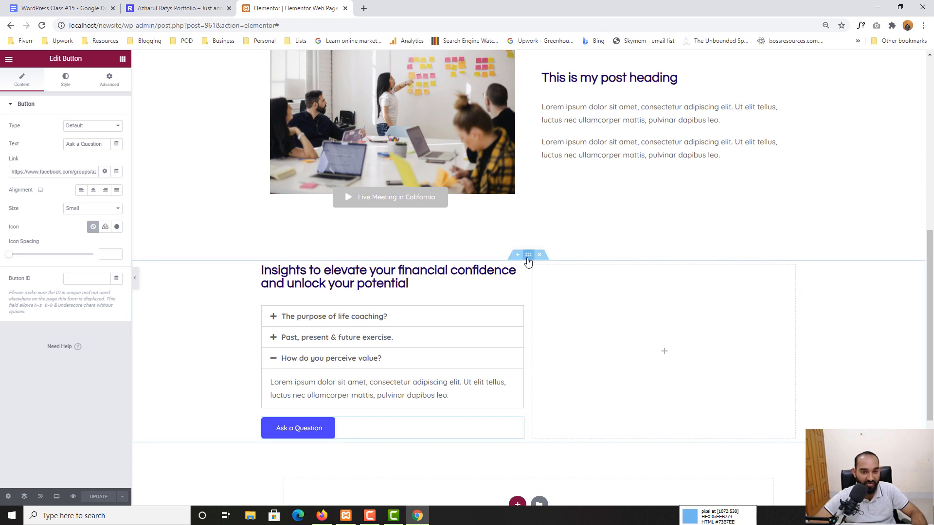
{"action": "left_click", "coordinate": [528, 257]}
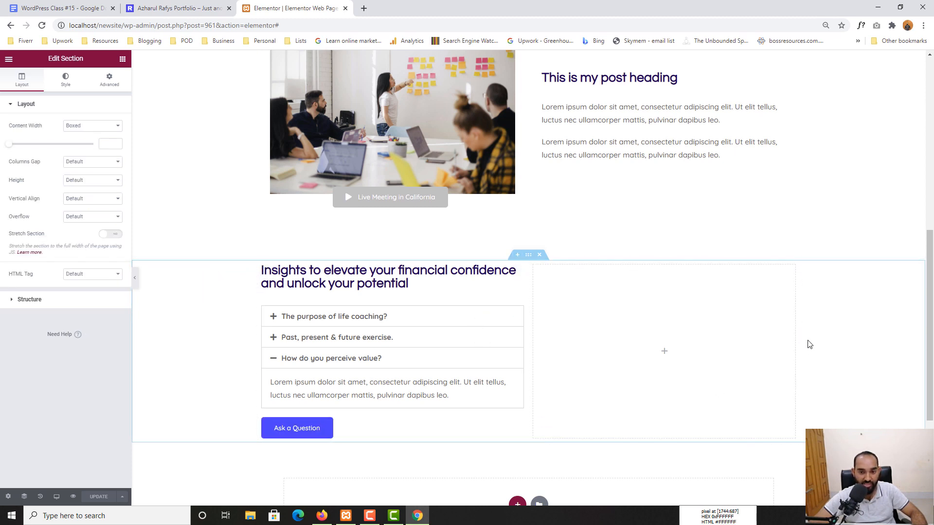
{"action": "left_click", "coordinate": [66, 87]}
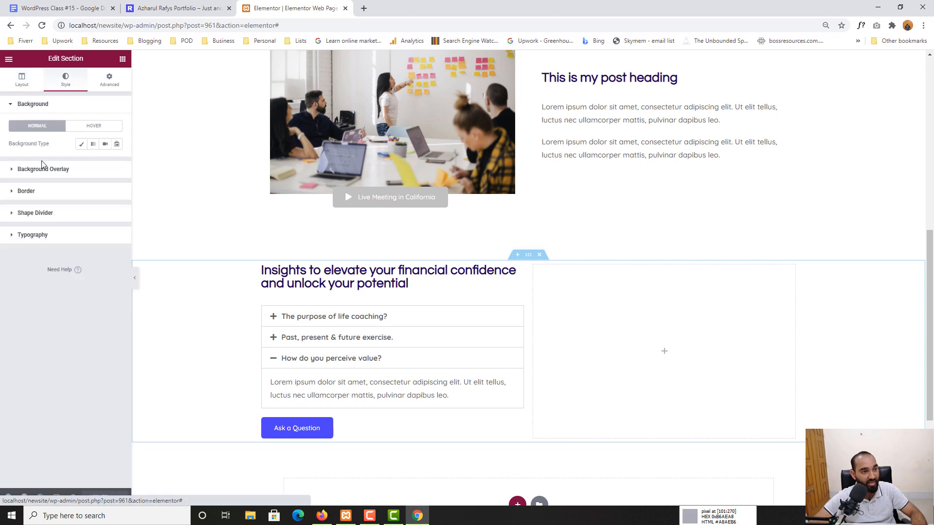
{"action": "left_click", "coordinate": [81, 146]}
{"action": "left_click", "coordinate": [116, 162]}
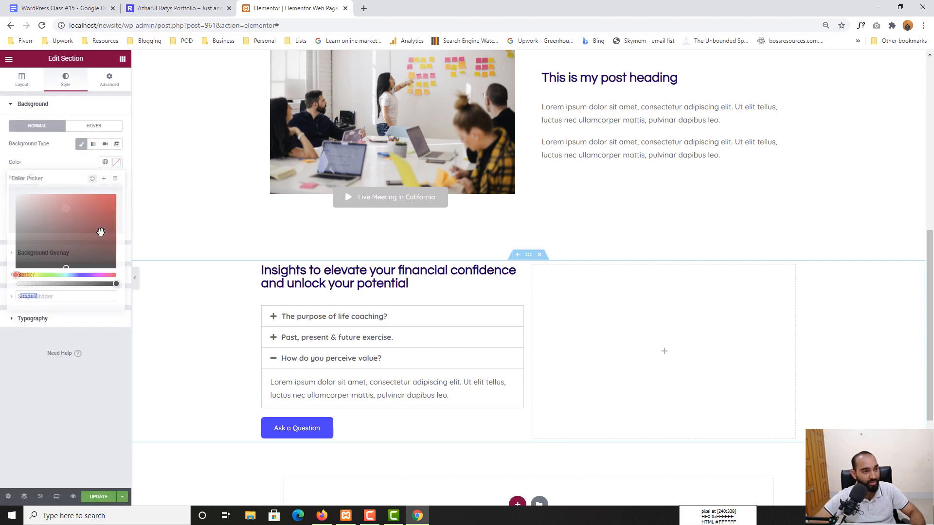
{"action": "left_click", "coordinate": [41, 294]}
{"action": "type", "text": "#F3F7FB"}
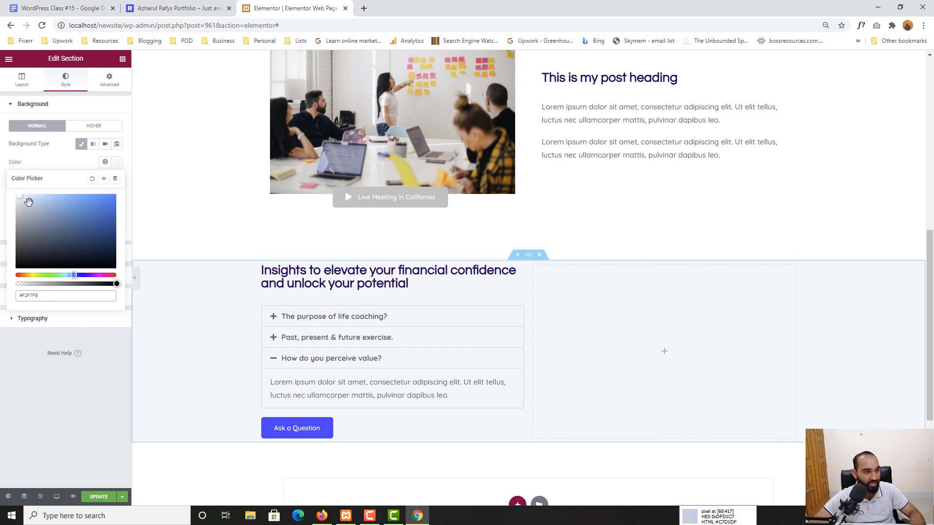
{"action": "mouse_move", "coordinate": [29, 200]}
{"action": "left_mouse_down"}
{"action": "mouse_move", "coordinate": [29, 213]}
{"action": "mouse_move", "coordinate": [22, 193]}
{"action": "left_mouse_up"}
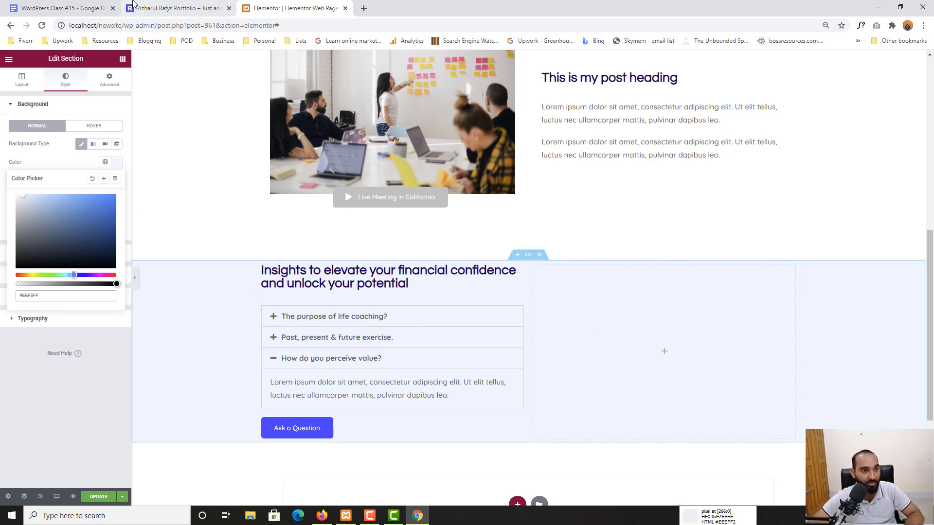
Check the published section's spacing and set the insights section's unlinked top and bottom padding to 100 px each.
{"action": "left_click", "coordinate": [184, 8]}
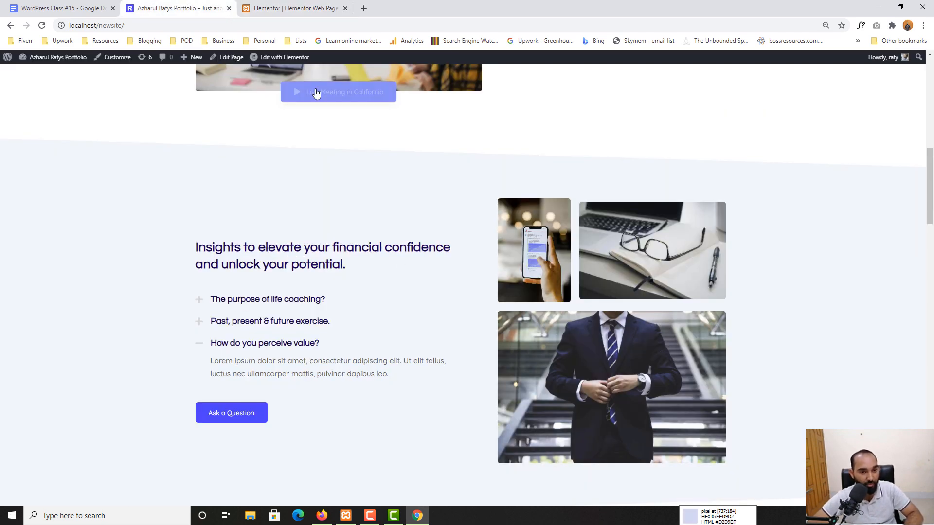
{"action": "scroll", "coordinate": [413, 332], "scroll_direction": "down", "scroll_amount": 2}
{"action": "scroll", "coordinate": [417, 352], "scroll_direction": "up", "scroll_amount": 2}
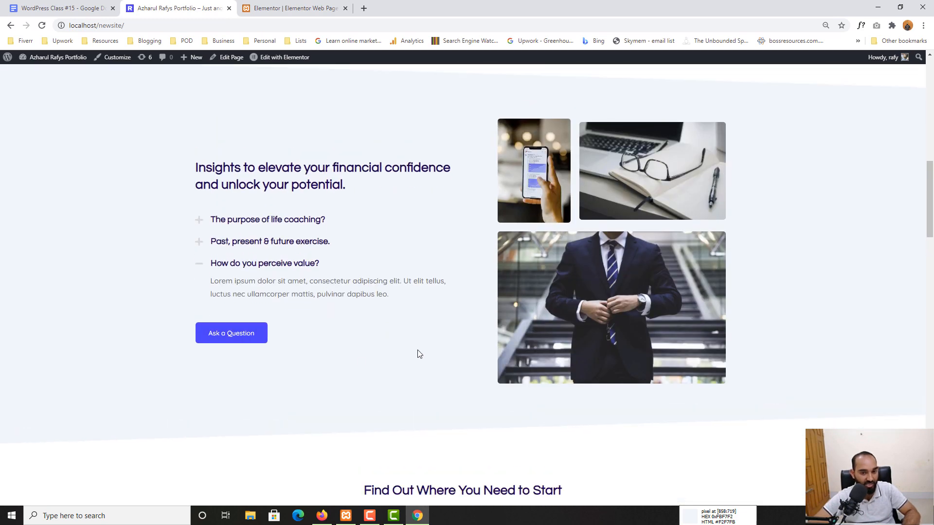
{"action": "key", "text": "ctrl+Tab"}
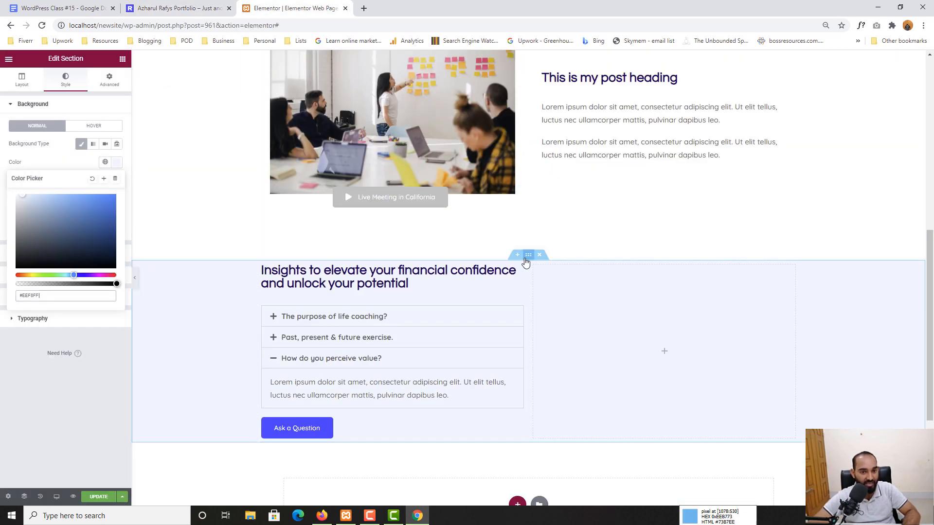
{"action": "left_click", "coordinate": [117, 90]}
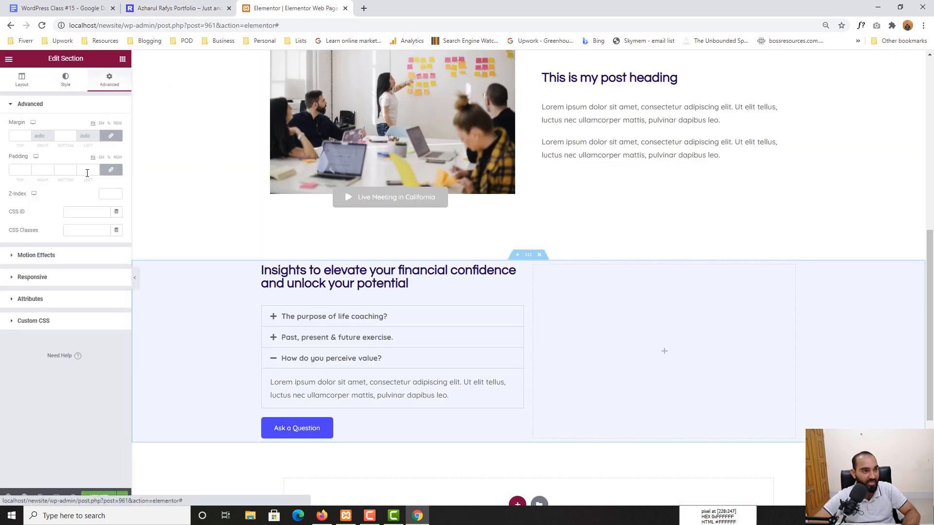
{"action": "left_click", "coordinate": [111, 170]}
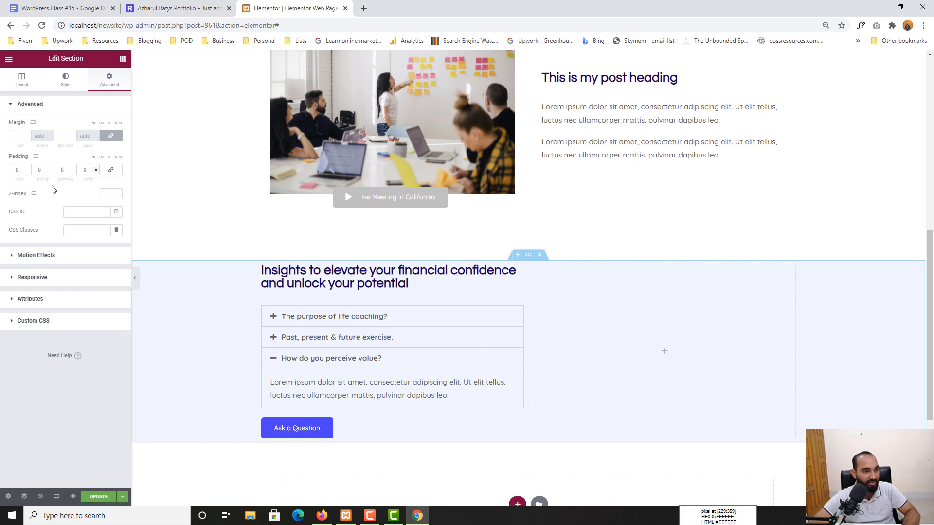
{"action": "type", "text": "100"}
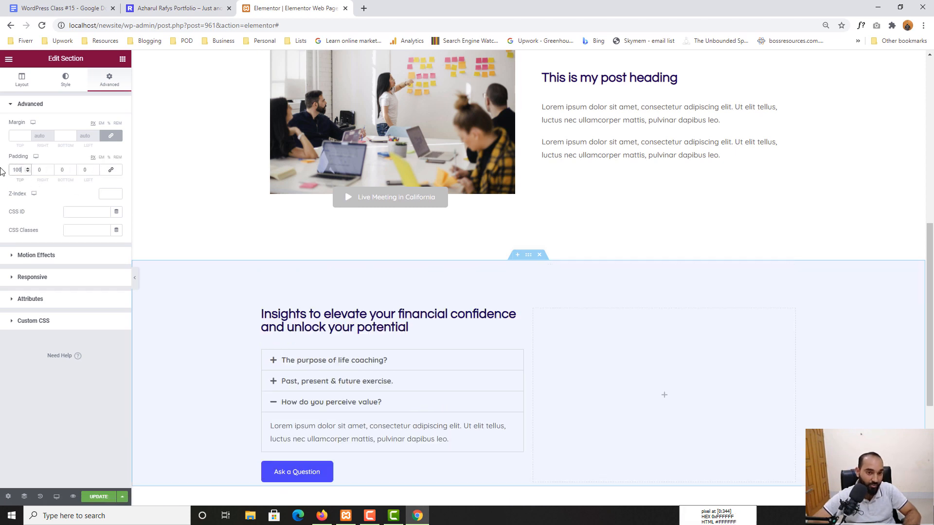
{"action": "left_click", "coordinate": [68, 174]}
{"action": "type", "text": "100"}
{"action": "scroll", "coordinate": [469, 212], "scroll_direction": "down", "scroll_amount": 2}
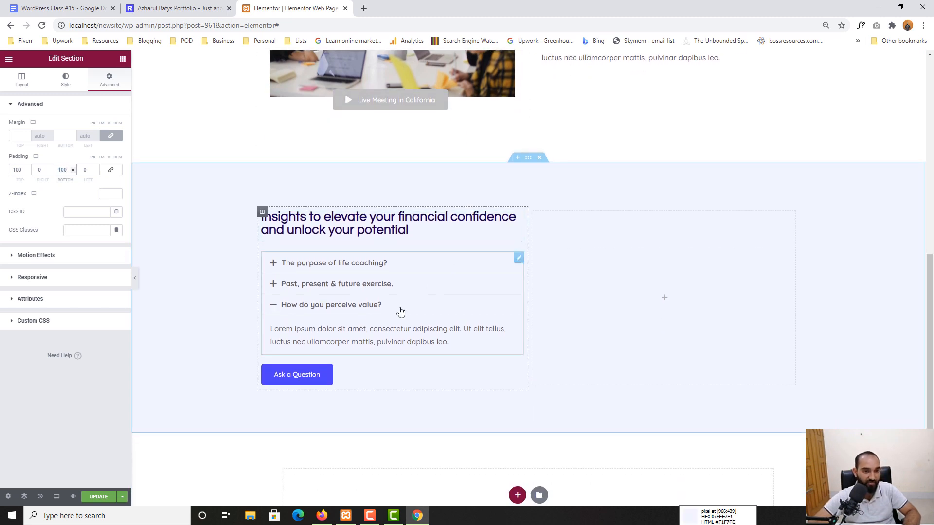
Collapse all accordion items on the published page and in the editor to compare the two insights sections.
{"action": "left_click", "coordinate": [272, 307]}
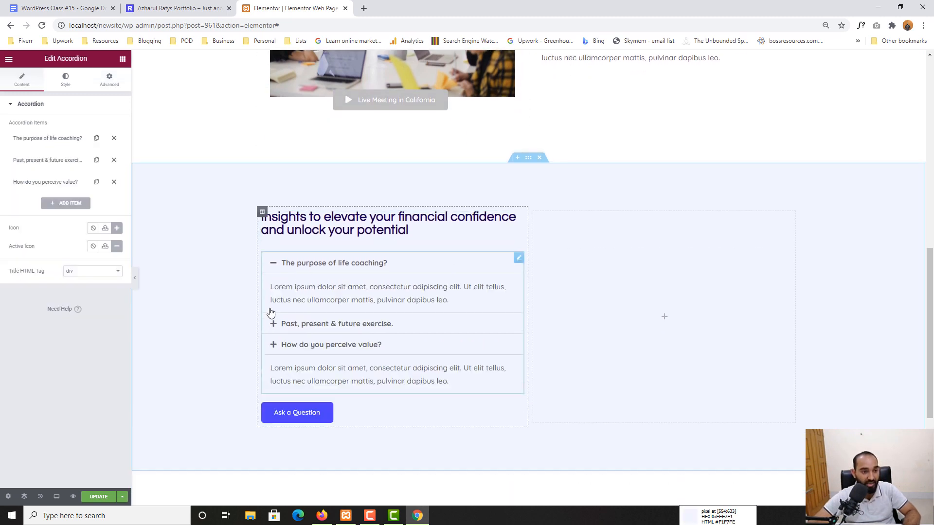
{"action": "left_click", "coordinate": [178, 8]}
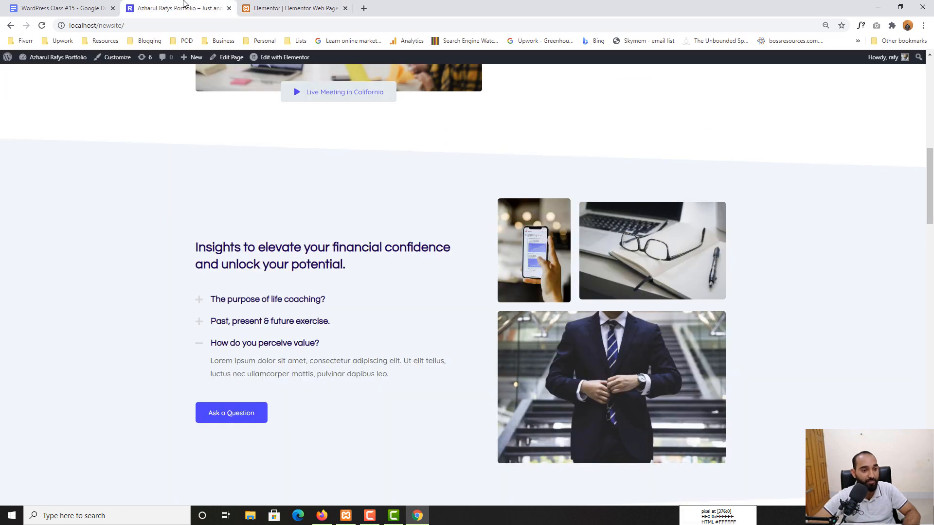
{"action": "left_click", "coordinate": [203, 344]}
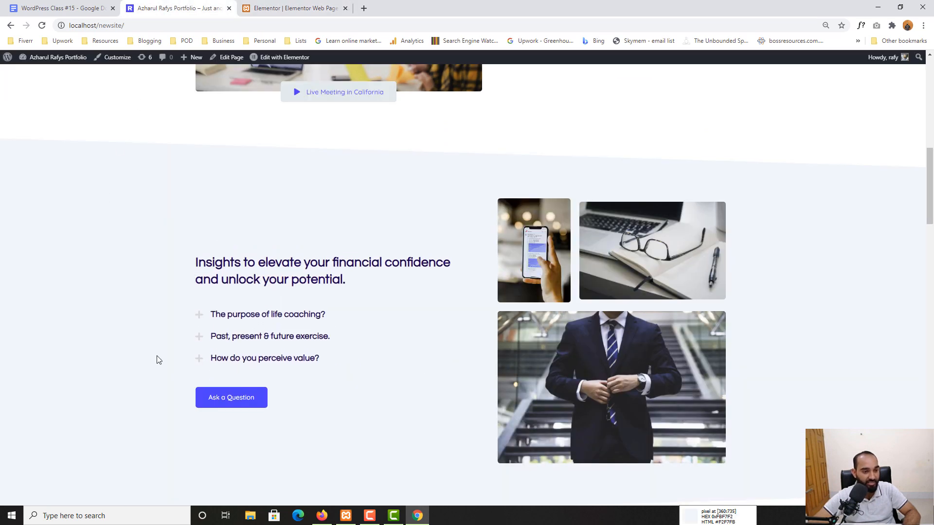
{"action": "left_click", "coordinate": [292, 8]}
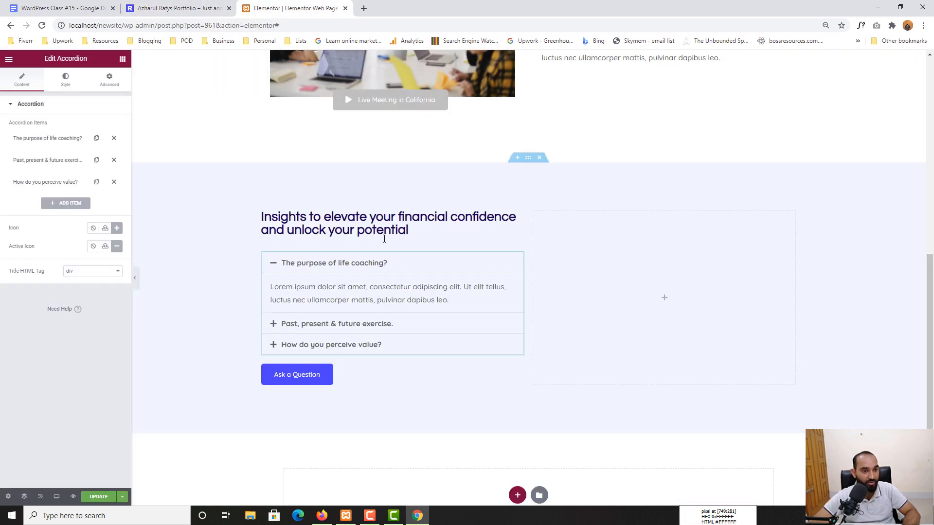
{"action": "left_click", "coordinate": [274, 263]}
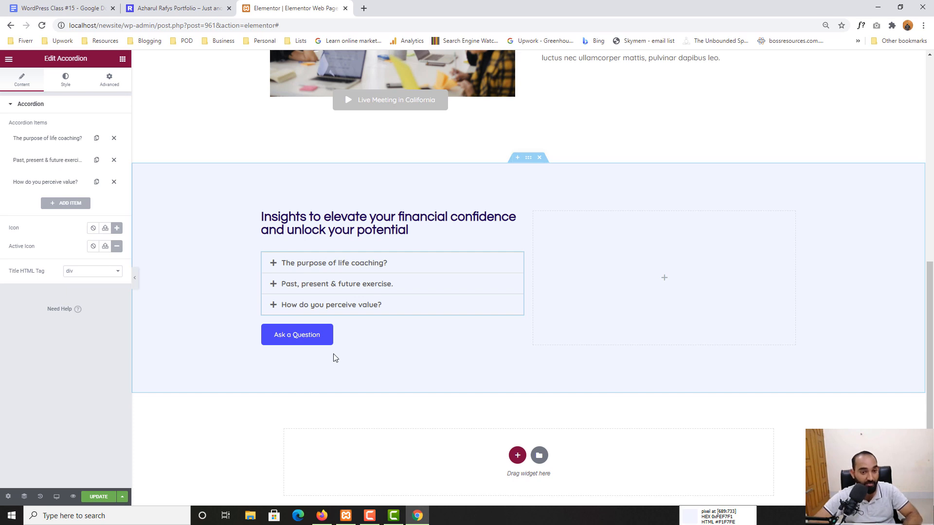
Review the published section's images, find the gallery widgets and place a Basic Gallery in the insights section's empty column.
{"action": "left_click", "coordinate": [215, 5]}
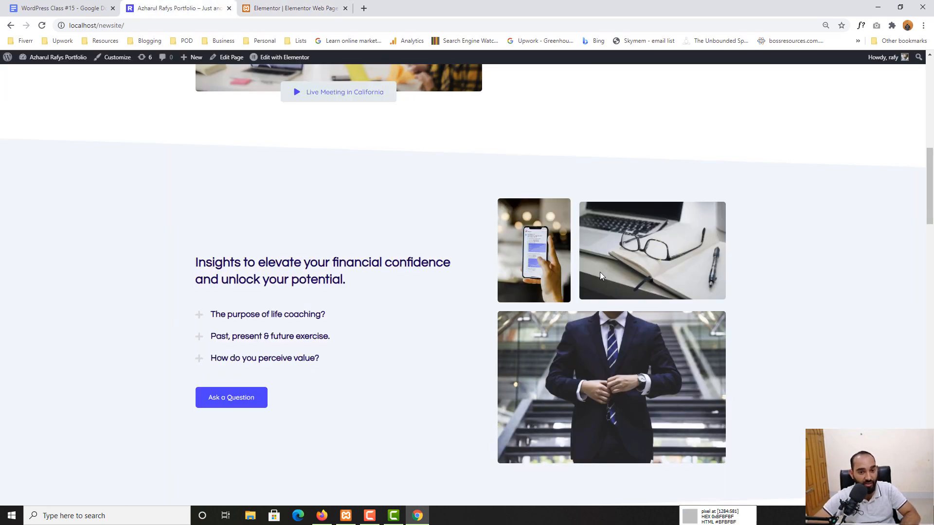
{"action": "scroll", "coordinate": [560, 301], "scroll_direction": "down", "scroll_amount": 1}
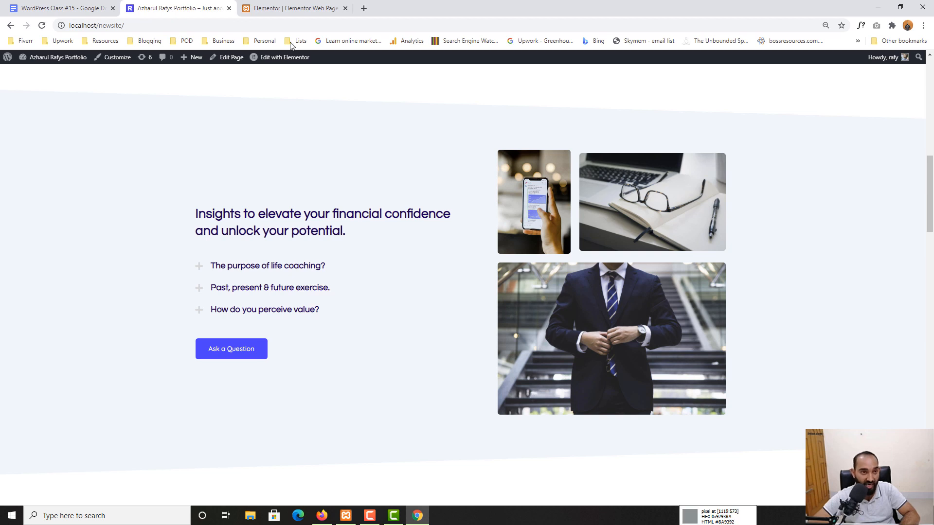
{"action": "key", "text": "ctrl+Tab"}
{"action": "left_click", "coordinate": [664, 288]}
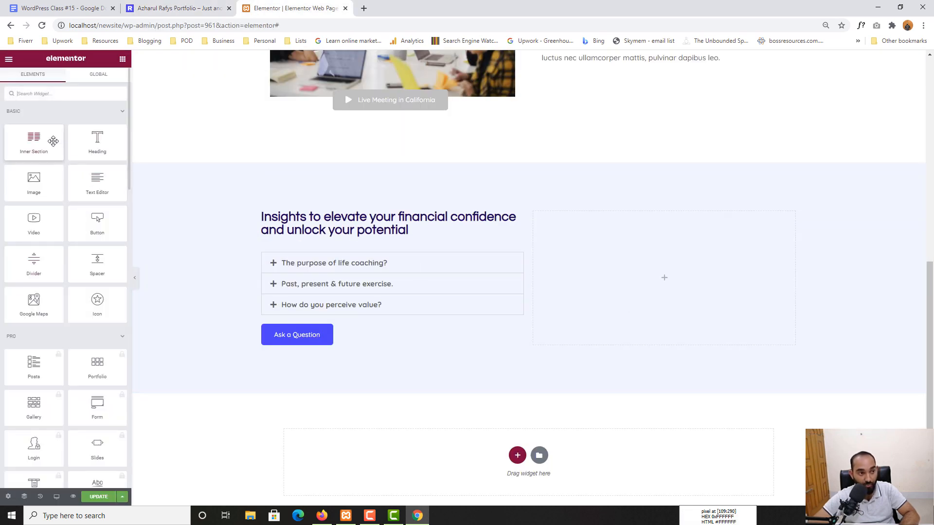
{"action": "left_click", "coordinate": [70, 92]}
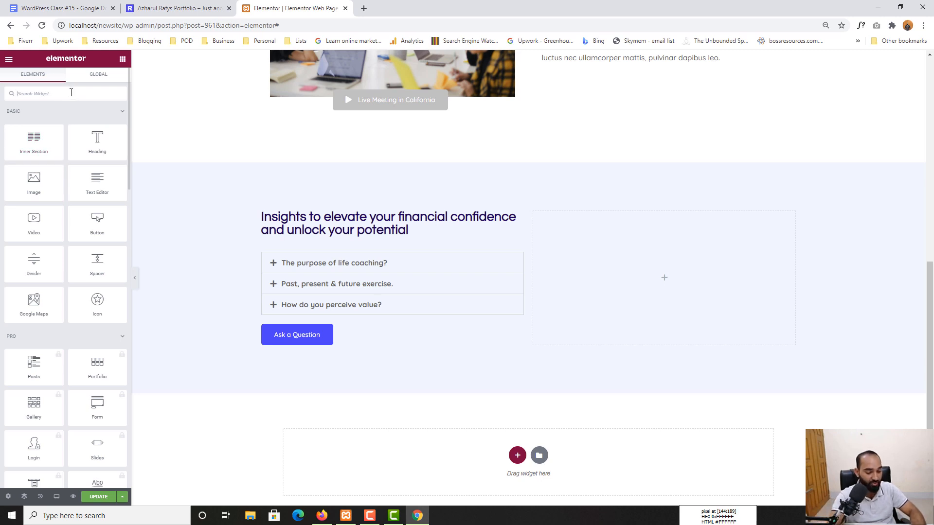
{"action": "type", "text": "gal"}
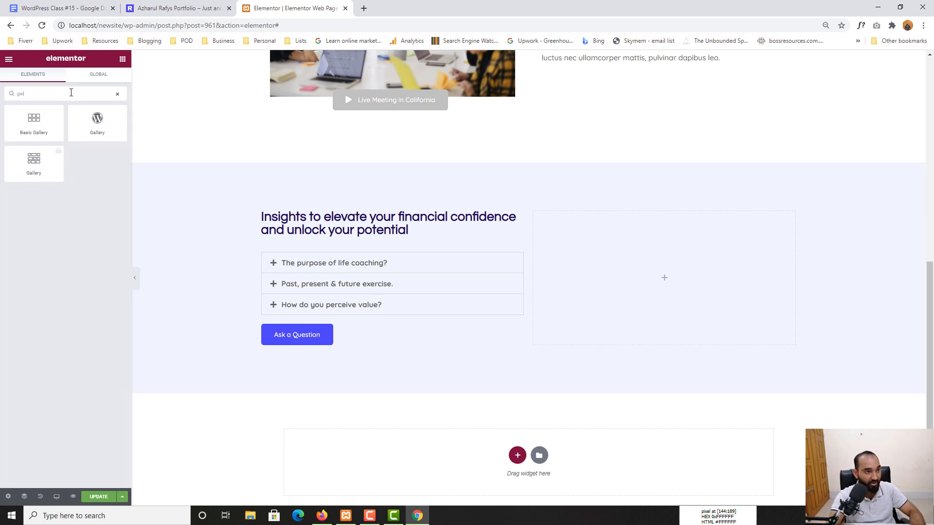
{"action": "key", "text": "BackSpace"}
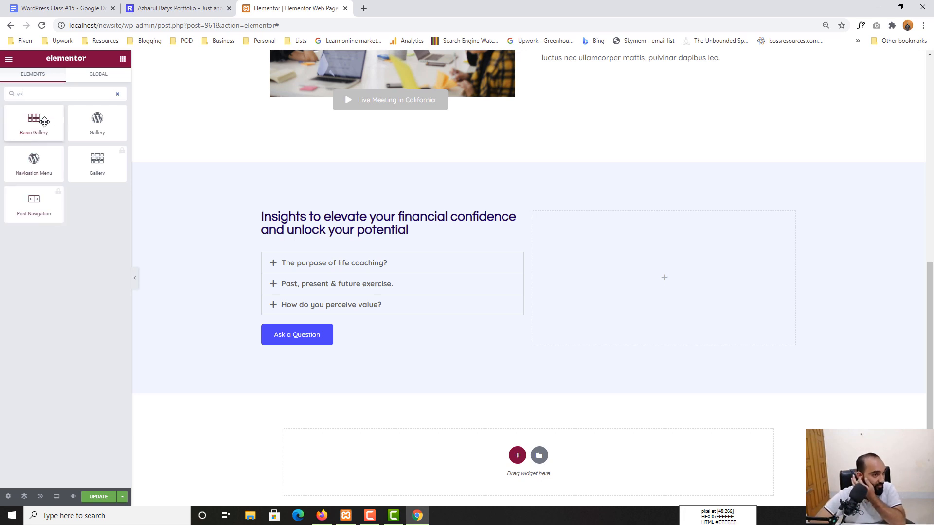
{"action": "left_click", "coordinate": [106, 162]}
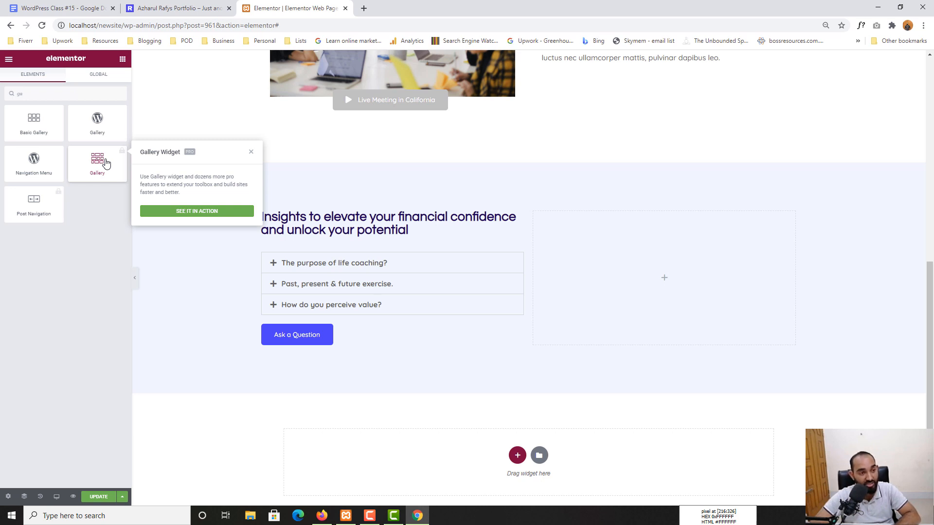
{"action": "left_click", "coordinate": [75, 210]}
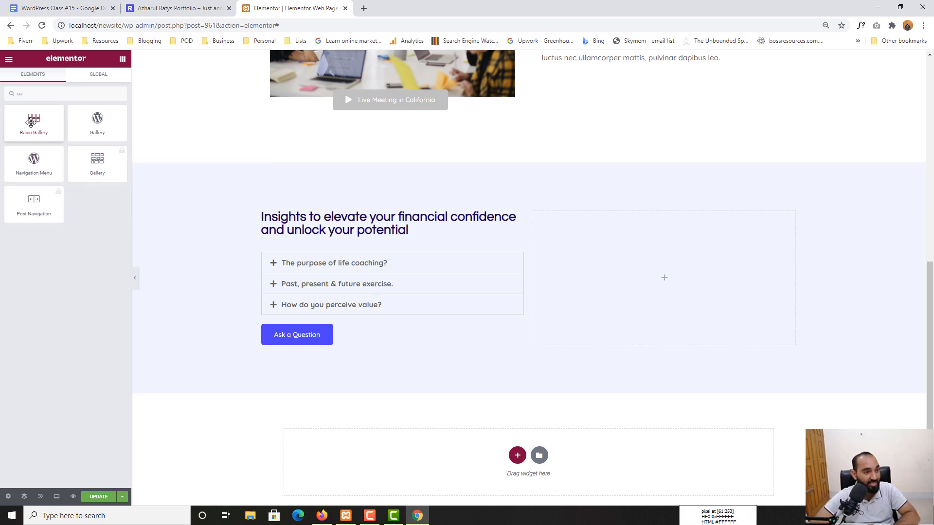
{"action": "left_click_drag", "start_coordinate": [34, 122], "coordinate": [641, 279]}
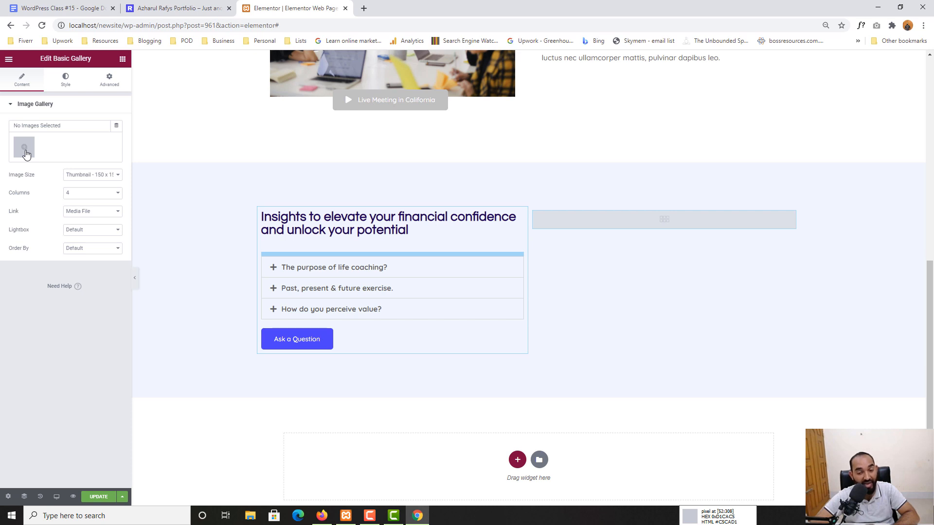
Fill the Basic Gallery with three library images: the woman at her laptop, hands beside a laptop, and the dark-background phone, and insert the gallery.
{"action": "left_click", "coordinate": [23, 149]}
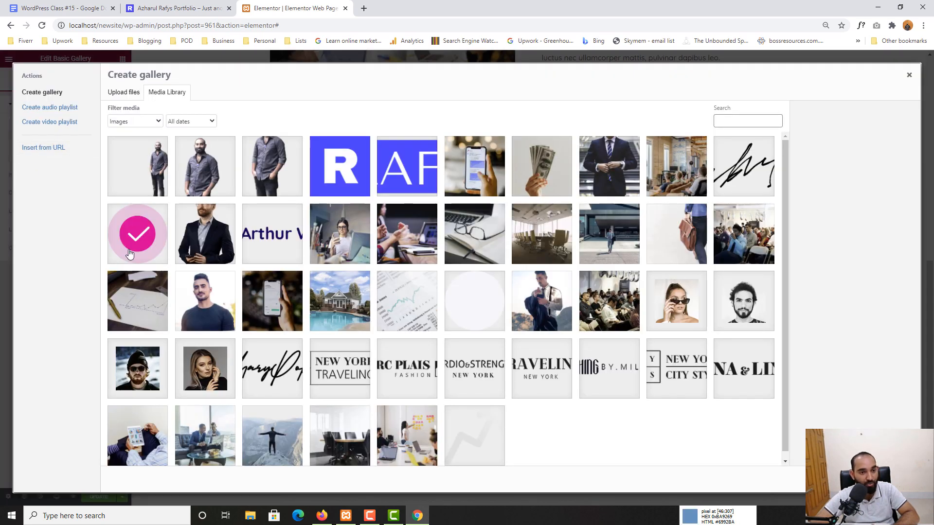
{"action": "left_click", "coordinate": [347, 239]}
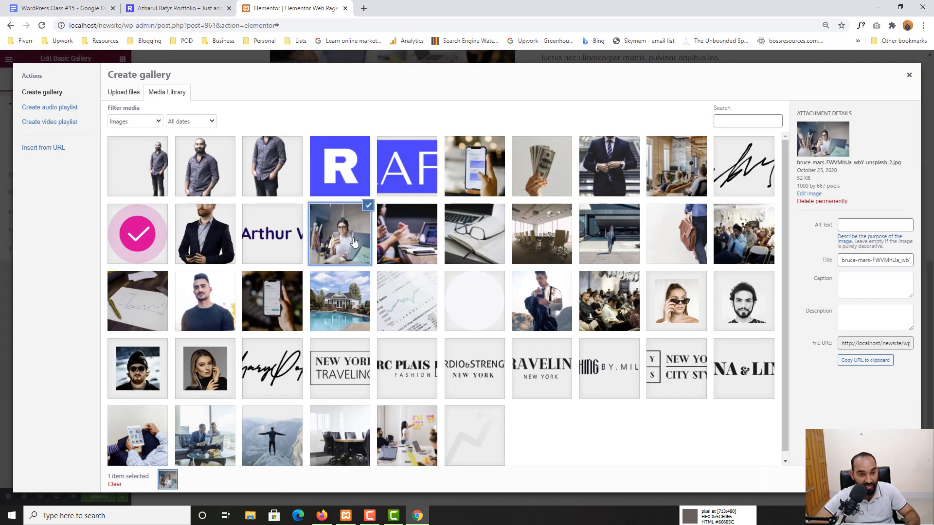
{"action": "left_click", "coordinate": [420, 243]}
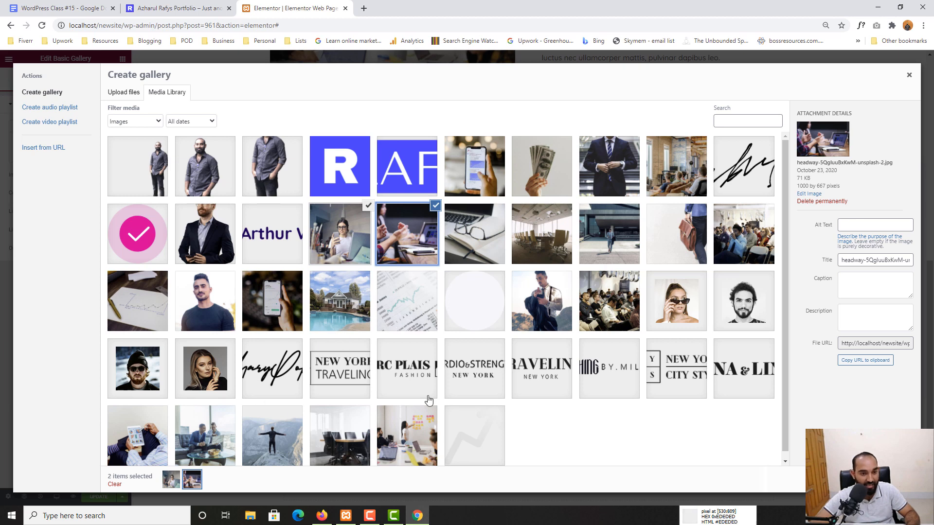
{"action": "scroll", "coordinate": [556, 403], "scroll_direction": "down", "scroll_amount": 1}
{"action": "left_click", "coordinate": [283, 313]}
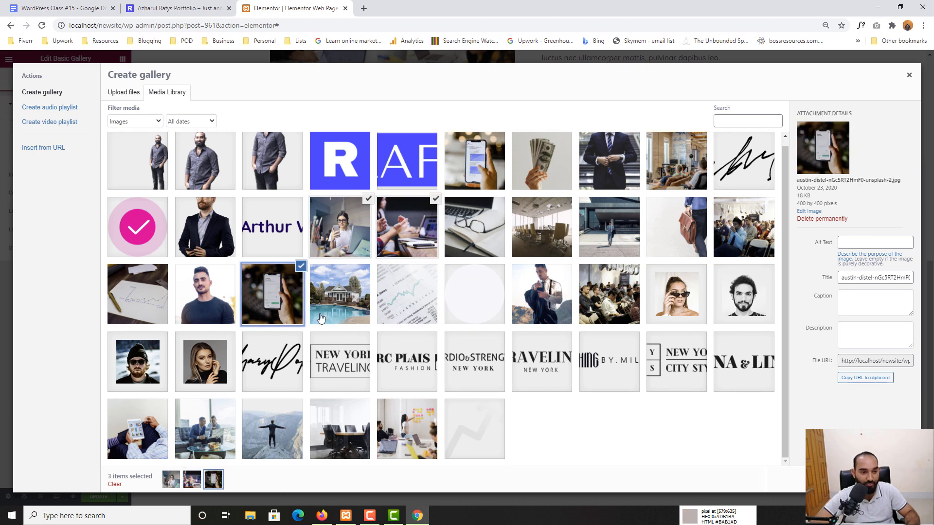
{"action": "left_click", "coordinate": [881, 480]}
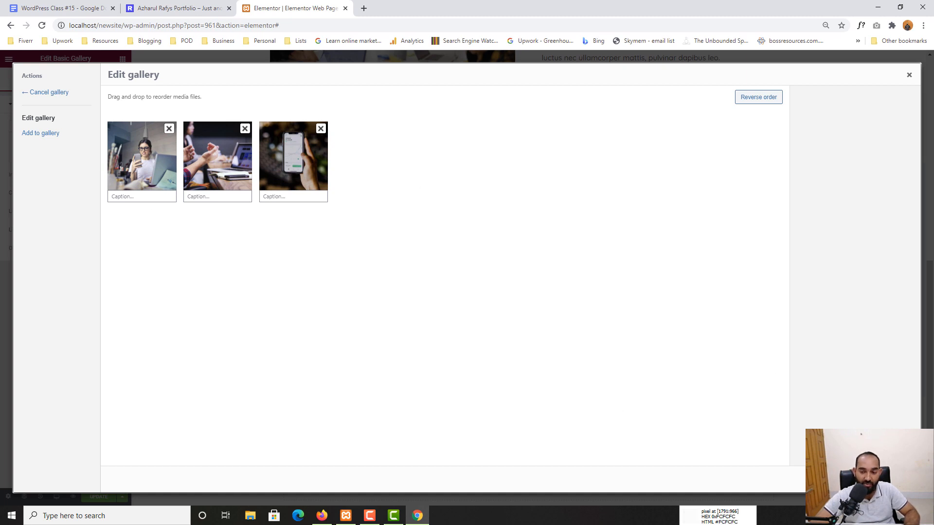
{"action": "left_click", "coordinate": [881, 479]}
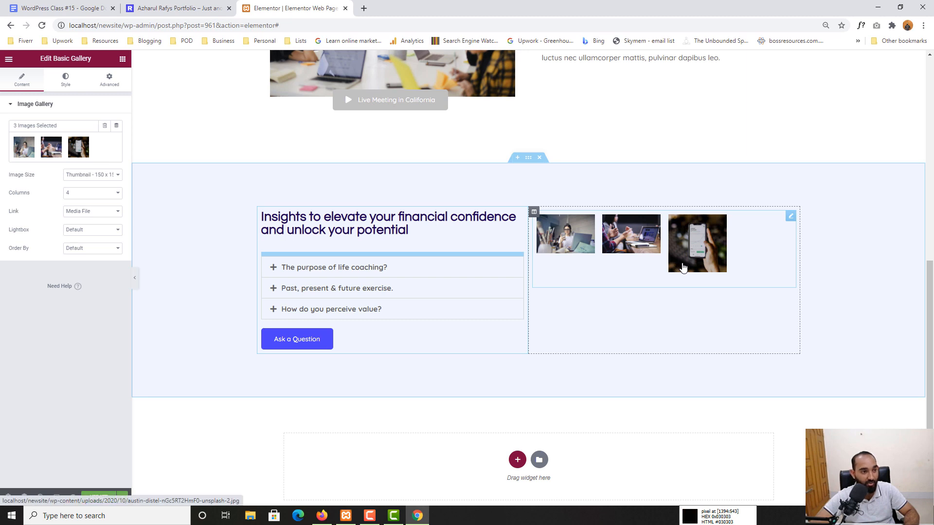
Set the gallery's image size to Full and its layout to 2 columns.
{"action": "left_click", "coordinate": [85, 176]}
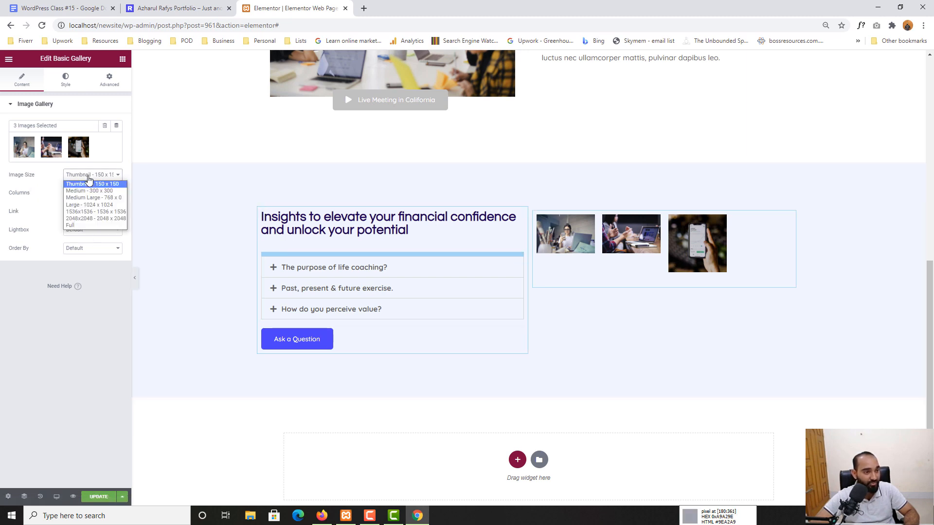
{"action": "left_click", "coordinate": [72, 223]}
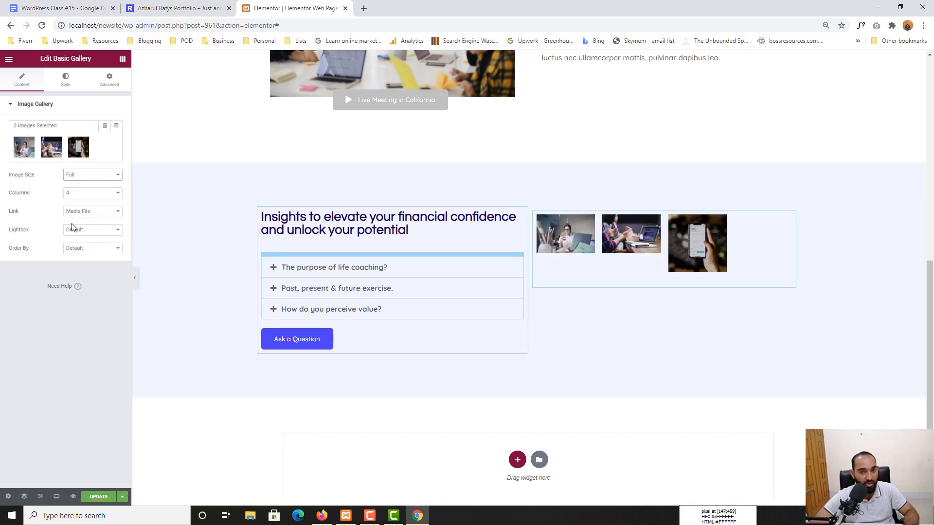
{"action": "left_click", "coordinate": [76, 195]}
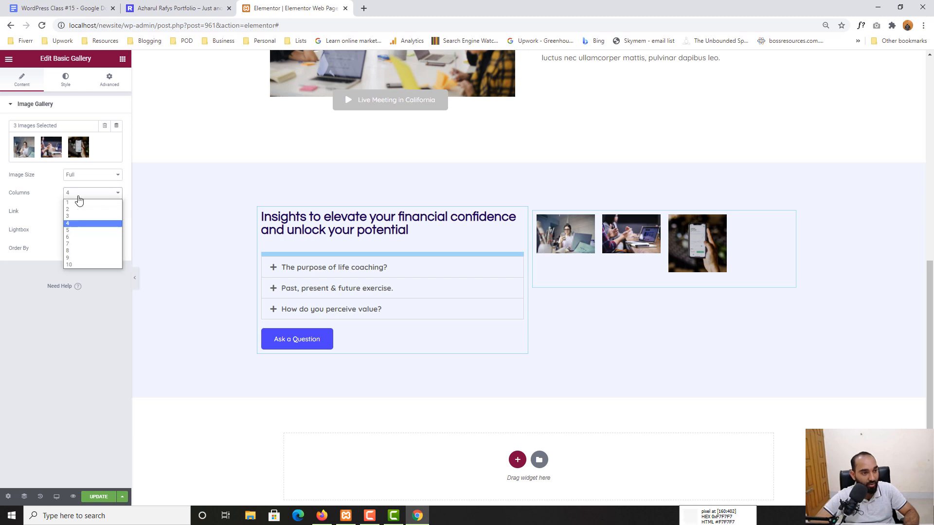
{"action": "left_click", "coordinate": [76, 211]}
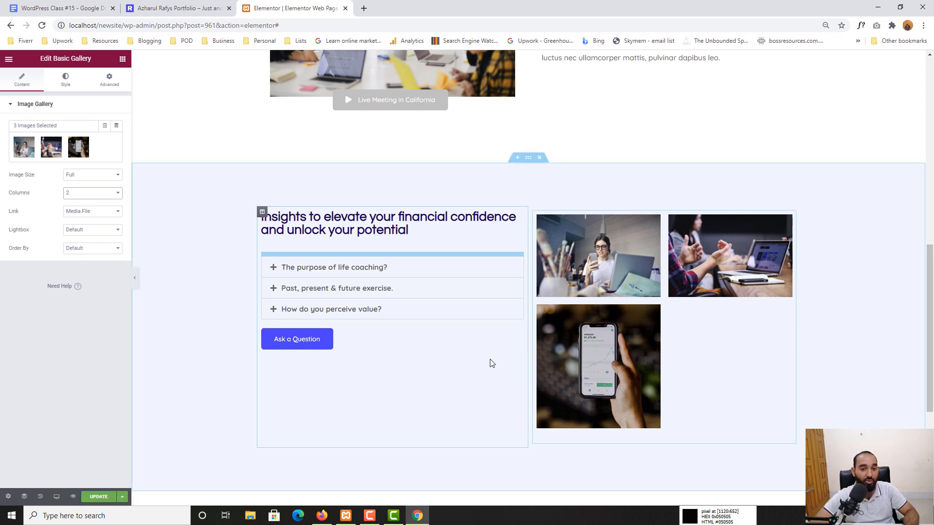
Set the insights section's columns gap to Wider.
{"action": "left_click", "coordinate": [527, 159]}
{"action": "left_click", "coordinate": [21, 80]}
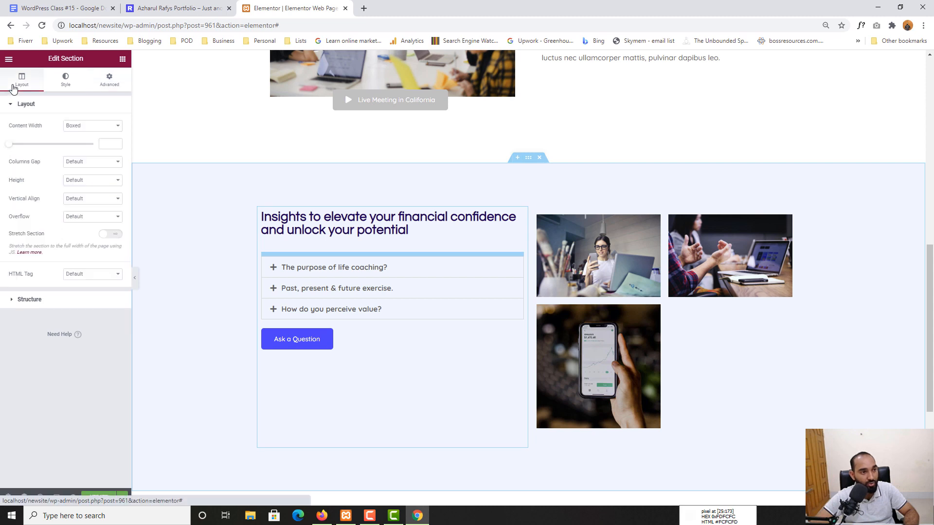
{"action": "left_click", "coordinate": [72, 168]}
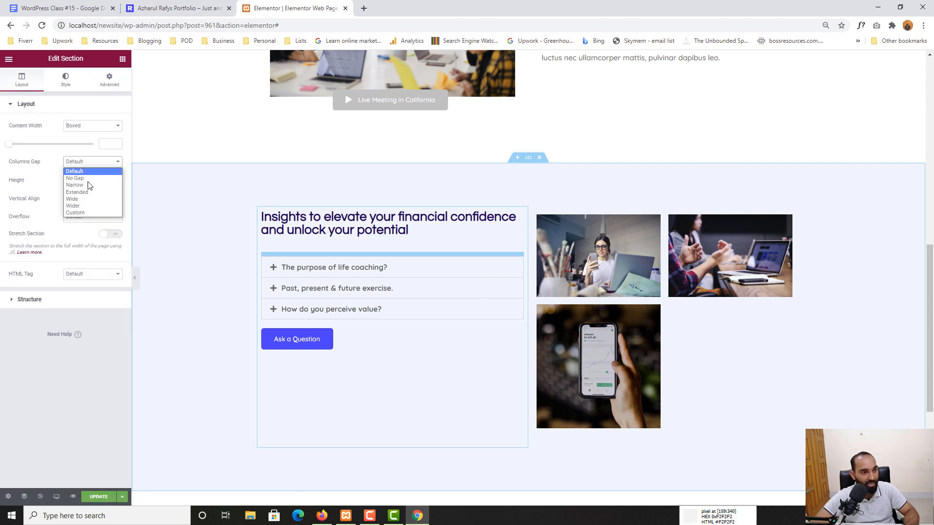
{"action": "left_click", "coordinate": [103, 211]}
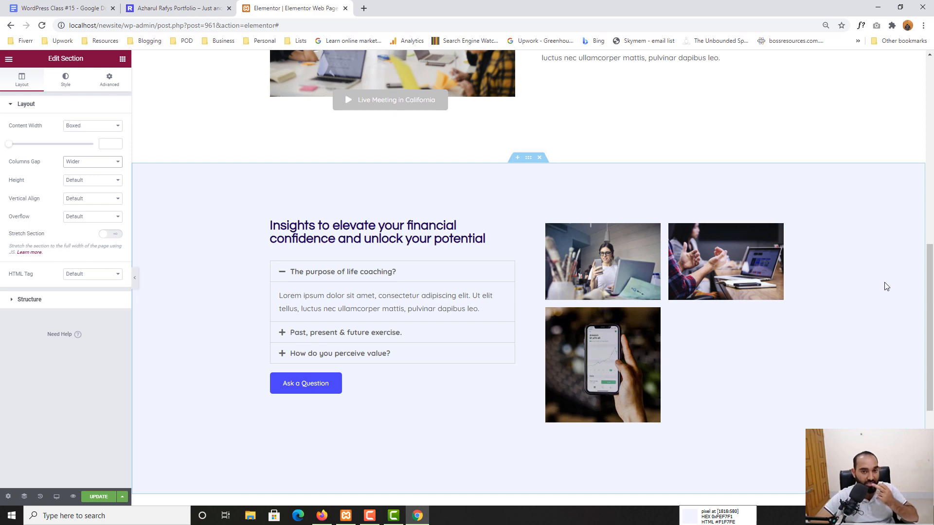
Compare the transition between the post heading section and the insights section on the published page and in the editor.
{"action": "left_click", "coordinate": [174, 6]}
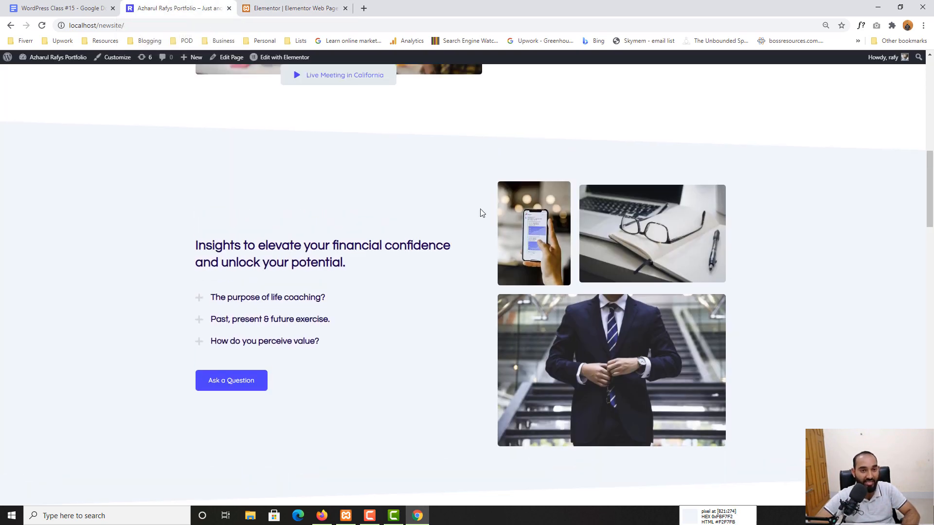
{"action": "scroll", "coordinate": [400, 242], "scroll_direction": "up", "scroll_amount": 2}
{"action": "scroll", "coordinate": [320, 278], "scroll_direction": "down", "scroll_amount": 1}
{"action": "scroll", "coordinate": [496, 308], "scroll_direction": "up", "scroll_amount": 6}
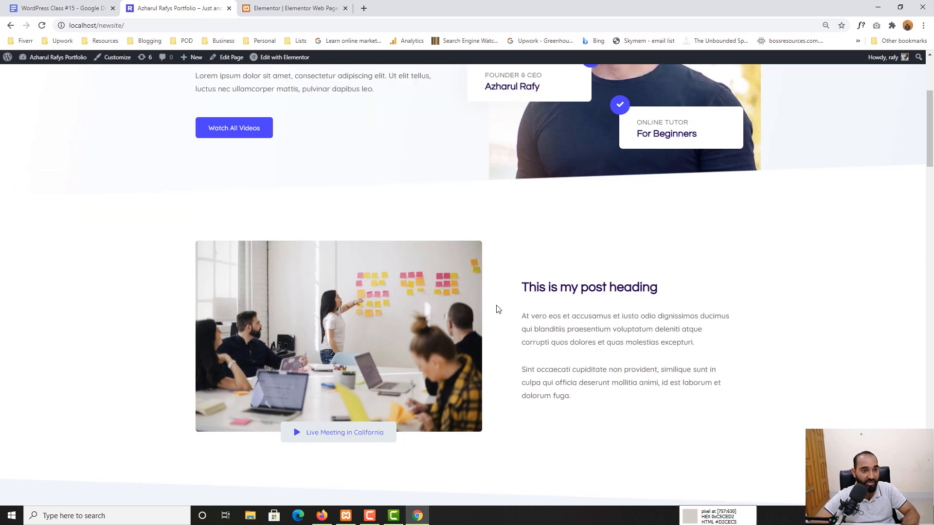
{"action": "scroll", "coordinate": [479, 287], "scroll_direction": "down", "scroll_amount": 5}
{"action": "left_click", "coordinate": [321, 4]}
{"action": "scroll", "coordinate": [491, 287], "scroll_direction": "up", "scroll_amount": 5}
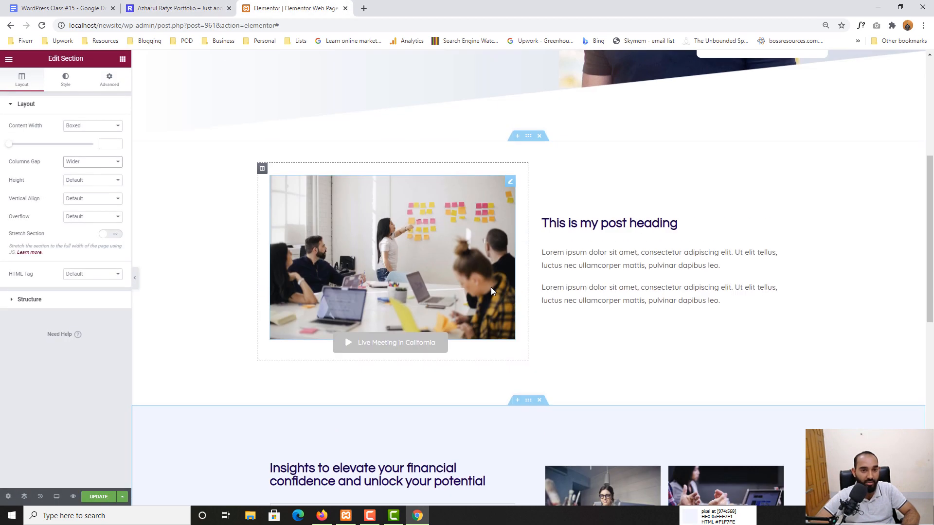
{"action": "scroll", "coordinate": [635, 240], "scroll_direction": "down", "scroll_amount": 2}
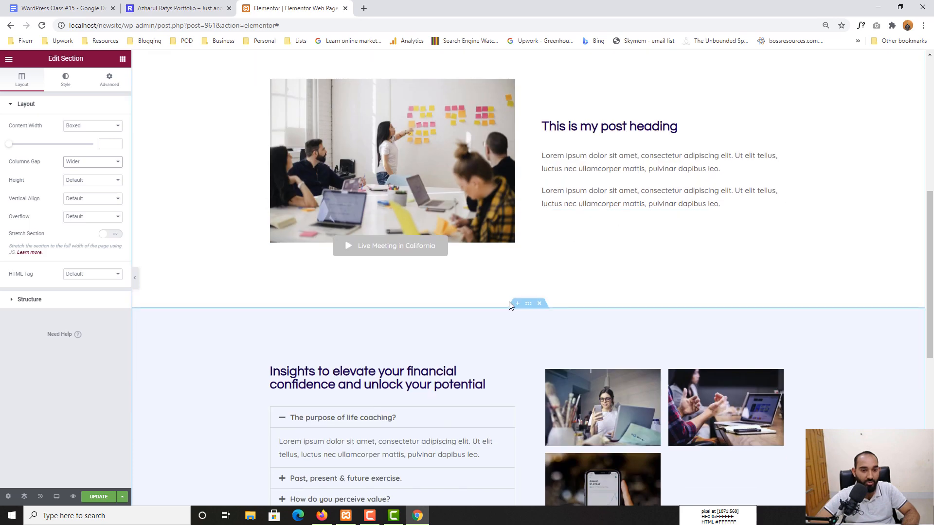
{"action": "scroll", "coordinate": [547, 267], "scroll_direction": "up", "scroll_amount": 3}
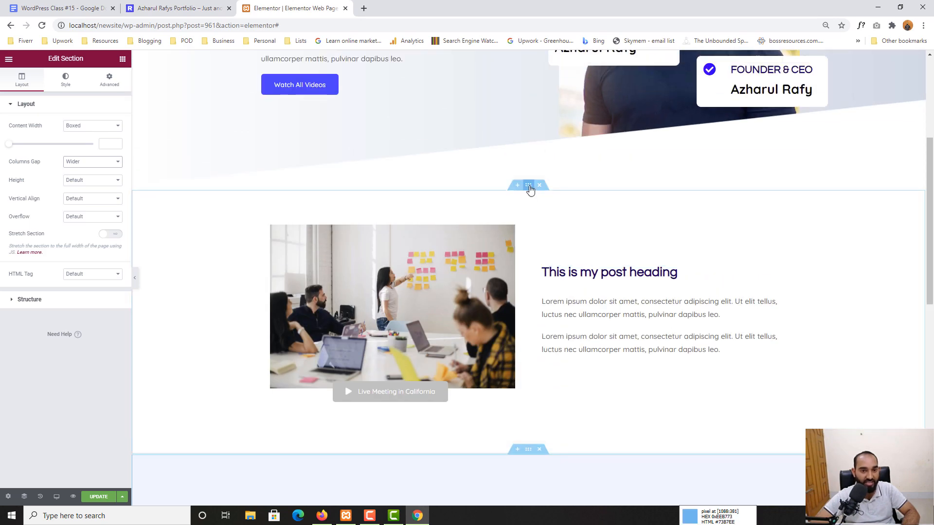
Add a Tilt shape divider to the bottom of the post heading section and inspect its border with the insights section.
{"action": "left_click", "coordinate": [528, 185]}
{"action": "scroll", "coordinate": [552, 426], "scroll_direction": "down", "scroll_amount": 2}
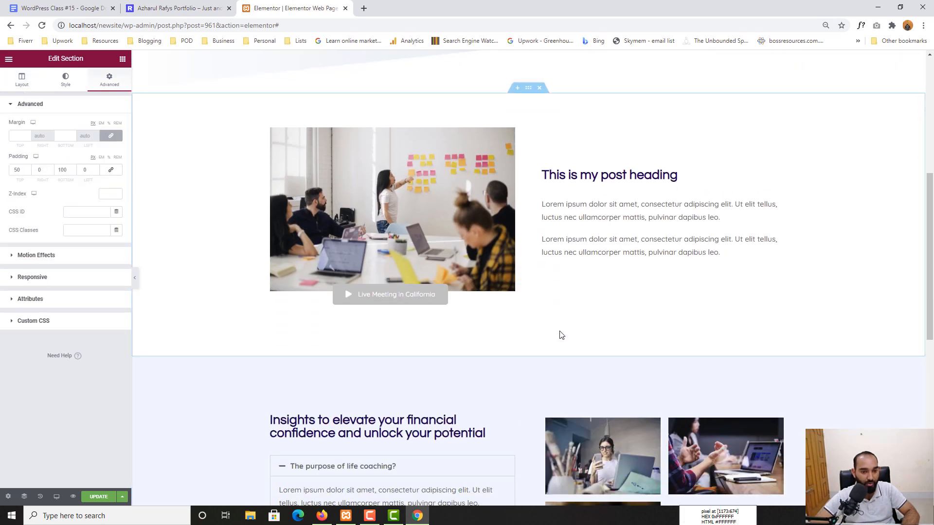
{"action": "scroll", "coordinate": [474, 276], "scroll_direction": "up", "scroll_amount": 2}
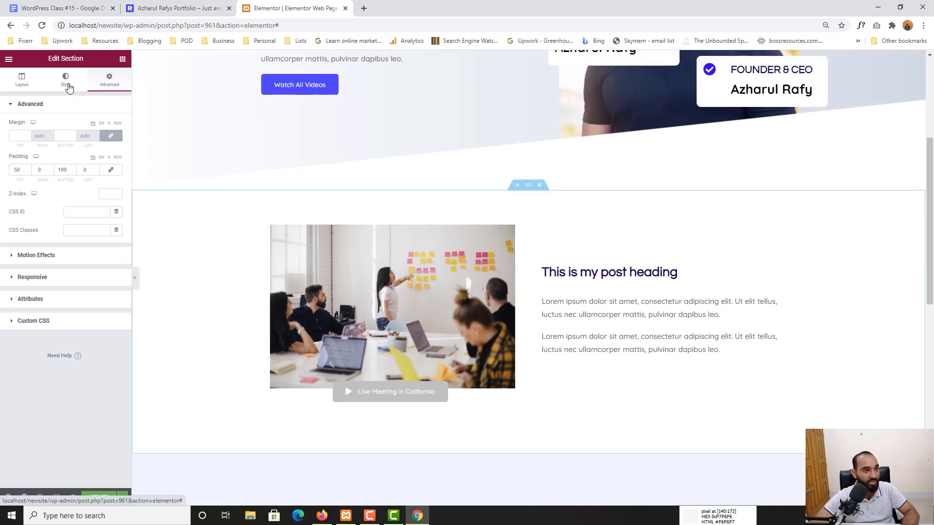
{"action": "left_click", "coordinate": [68, 87]}
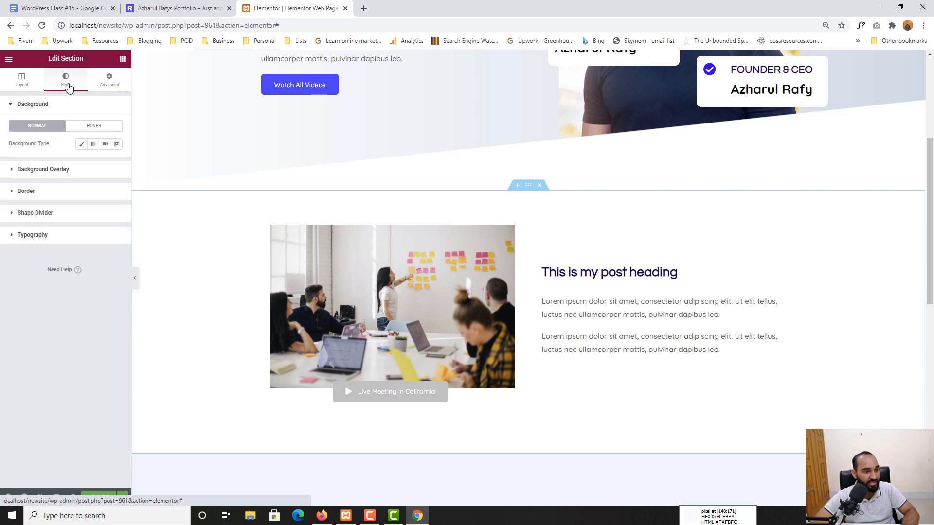
{"action": "left_click", "coordinate": [29, 215]}
{"action": "left_click", "coordinate": [85, 197]}
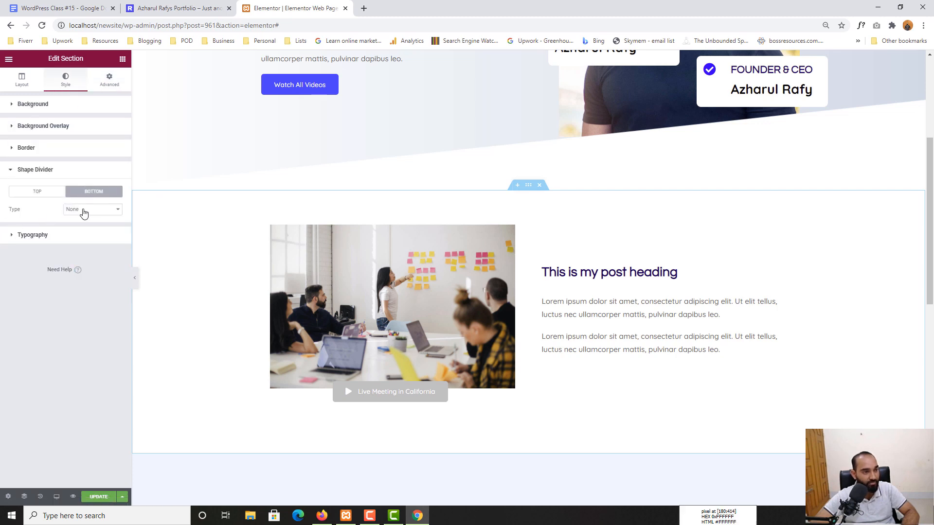
{"action": "left_click", "coordinate": [82, 210]}
{"action": "left_click", "coordinate": [70, 275]}
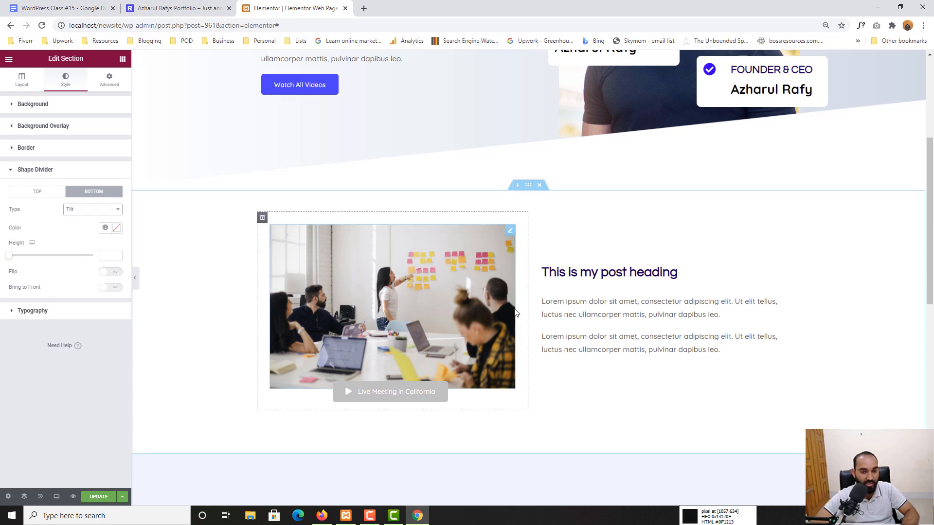
{"action": "scroll", "coordinate": [177, 319], "scroll_direction": "down", "scroll_amount": 1}
{"action": "scroll", "coordinate": [560, 315], "scroll_direction": "down", "scroll_amount": 3}
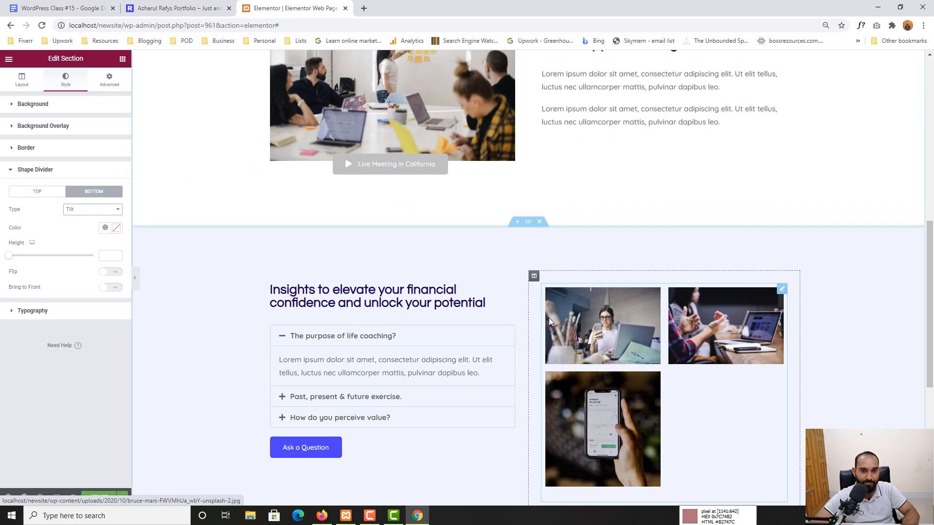
{"action": "scroll", "coordinate": [549, 318], "scroll_direction": "up", "scroll_amount": 4}
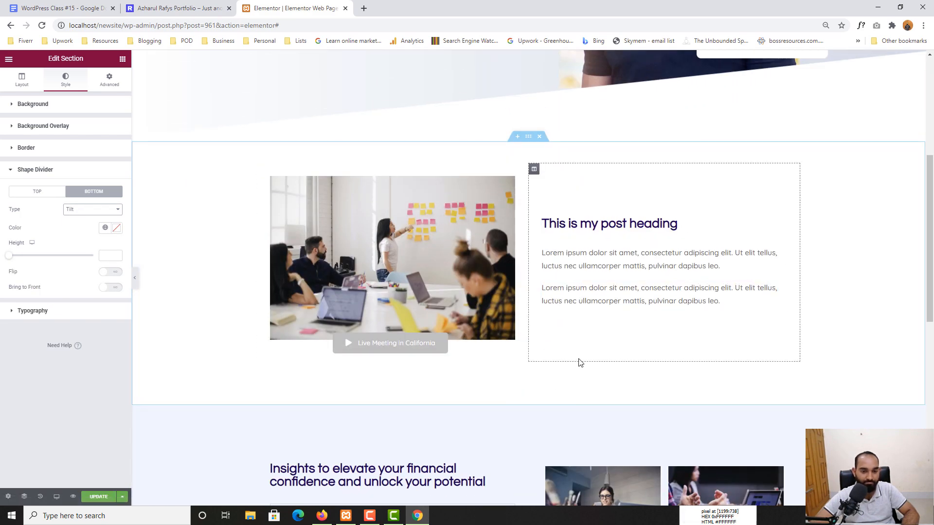
{"action": "scroll", "coordinate": [684, 368], "scroll_direction": "down", "scroll_amount": 2}
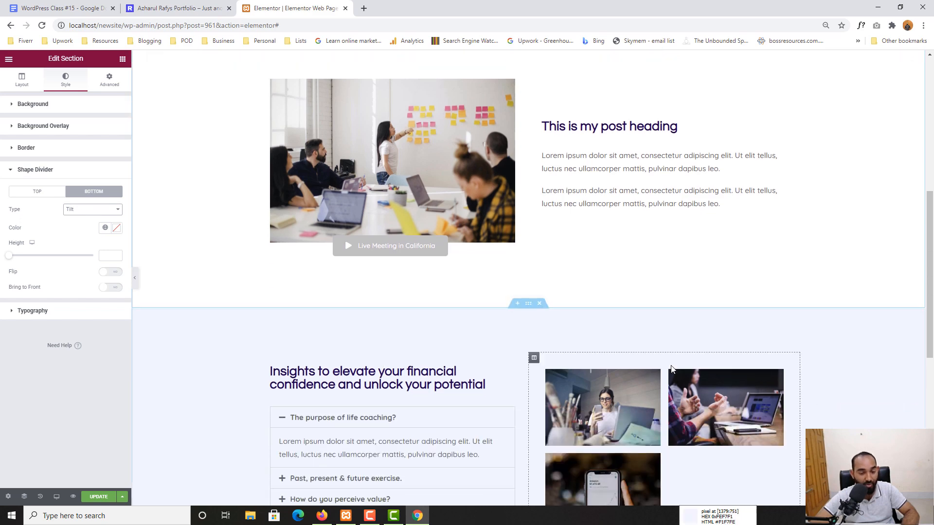
{"action": "scroll", "coordinate": [525, 326], "scroll_direction": "up", "scroll_amount": 5}
{"action": "scroll", "coordinate": [553, 276], "scroll_direction": "down", "scroll_amount": 3}
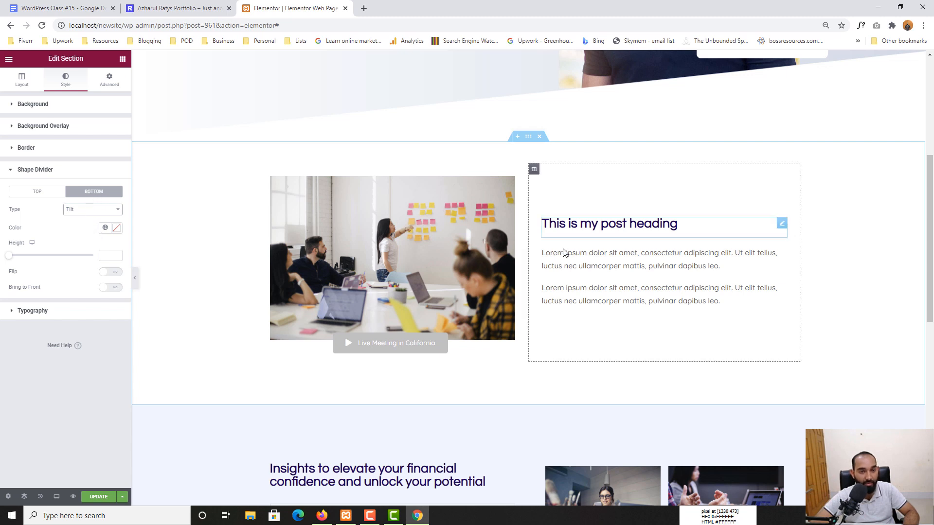
{"action": "scroll", "coordinate": [521, 341], "scroll_direction": "down", "scroll_amount": 2}
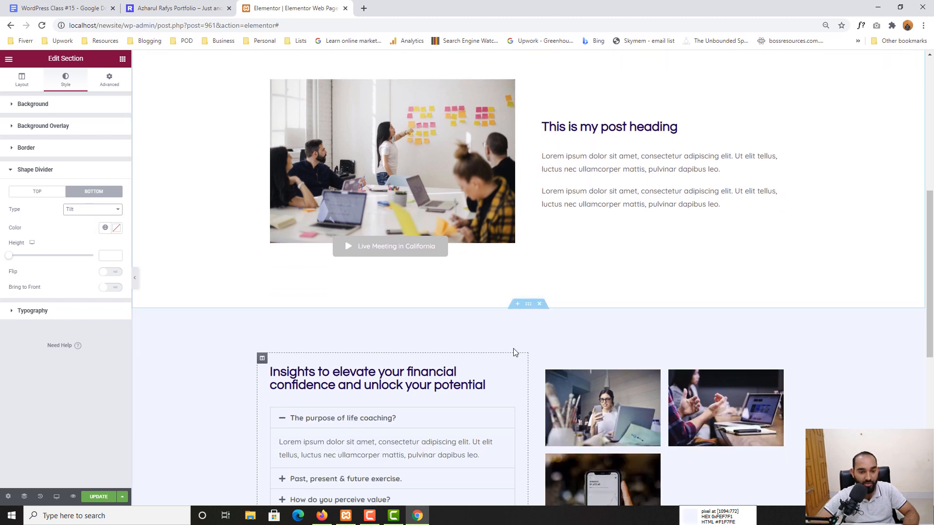
Open the insights section's shape divider settings and check its slanted upper edge on the published page.
{"action": "left_click", "coordinate": [528, 304]}
{"action": "scroll", "coordinate": [526, 312], "scroll_direction": "down", "scroll_amount": 1}
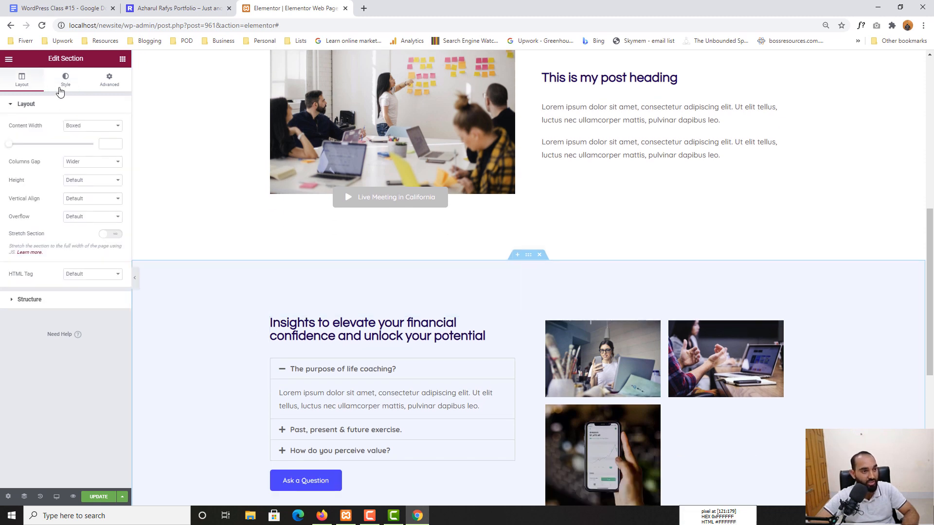
{"action": "left_click", "coordinate": [66, 83]}
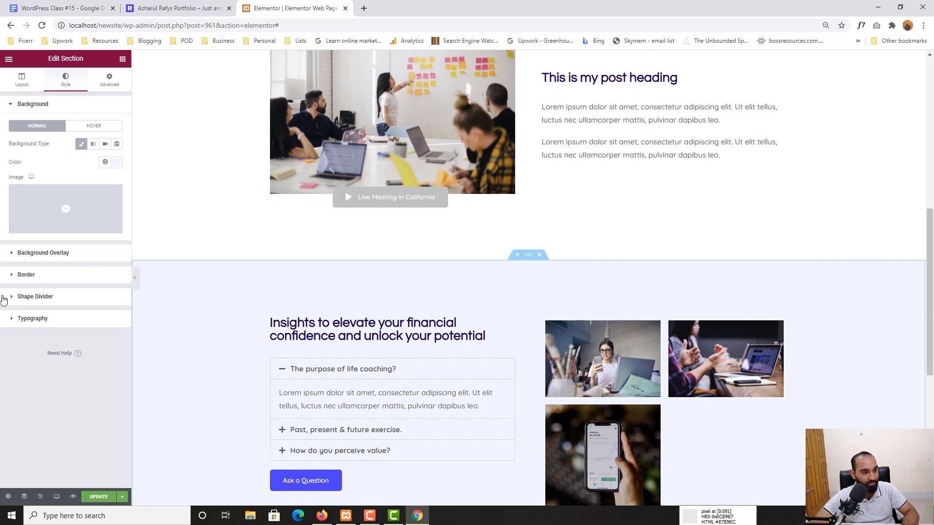
{"action": "left_click", "coordinate": [21, 297]}
{"action": "left_click", "coordinate": [205, 4]}
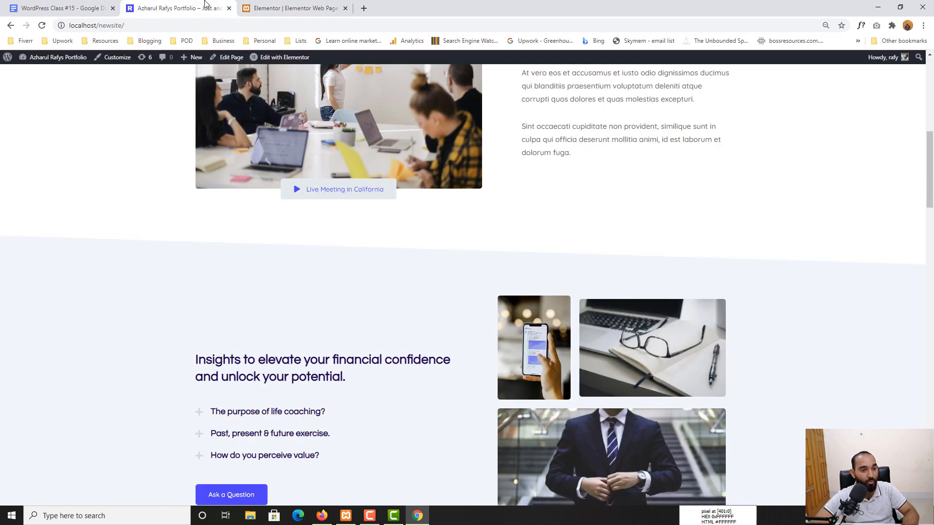
{"action": "left_click", "coordinate": [298, 4]}
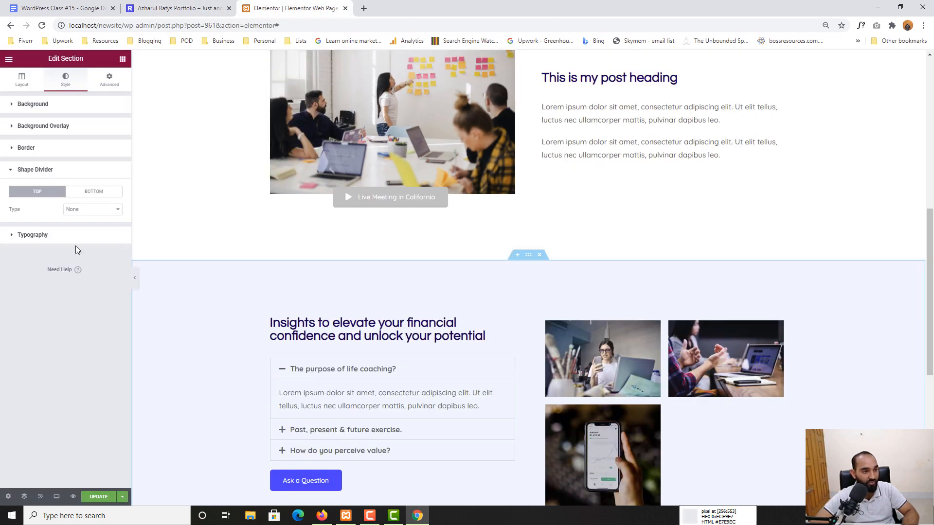
Add a Tilt shape divider to the top of the insights section.
{"action": "left_click", "coordinate": [94, 196]}
{"action": "left_click", "coordinate": [51, 195]}
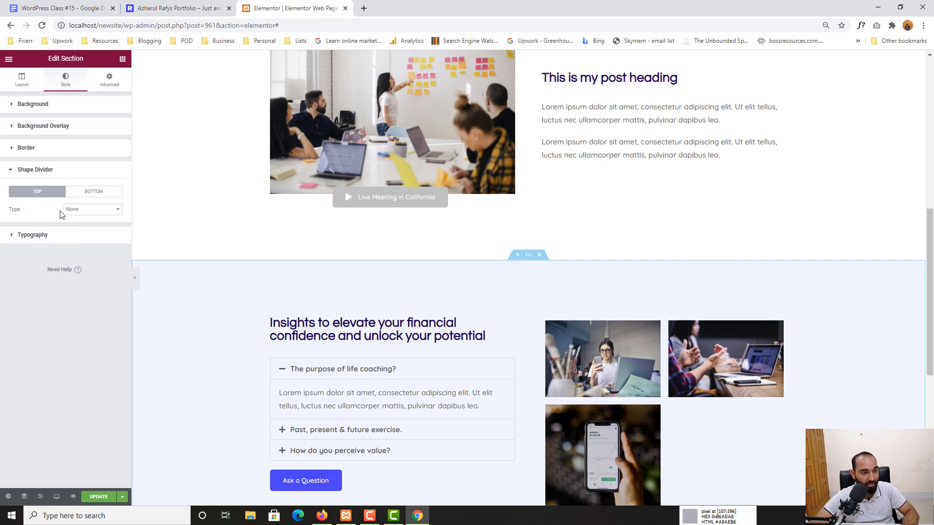
{"action": "scroll", "coordinate": [426, 326], "scroll_direction": "up", "scroll_amount": 5}
{"action": "scroll", "coordinate": [425, 326], "scroll_direction": "down", "scroll_amount": 4}
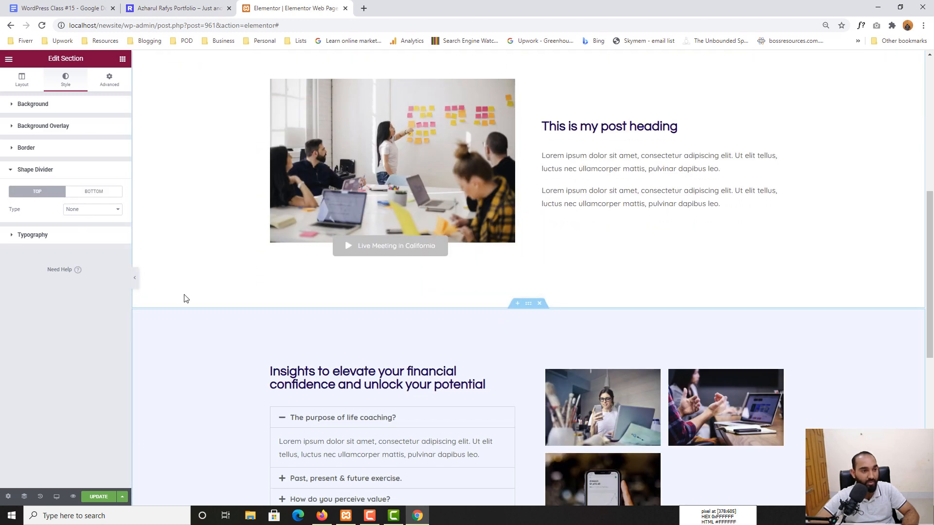
{"action": "left_click", "coordinate": [103, 210]}
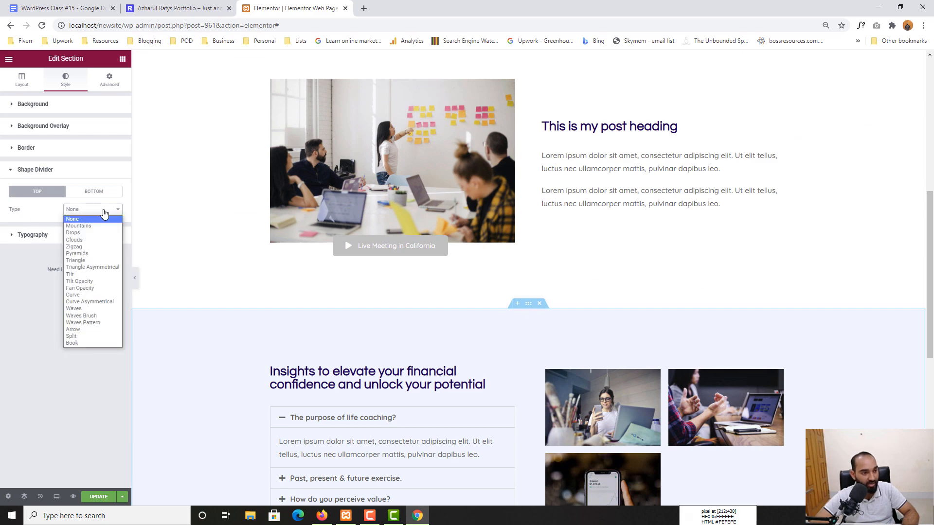
{"action": "left_click", "coordinate": [73, 275]}
{"action": "scroll", "coordinate": [456, 303], "scroll_direction": "down", "scroll_amount": 1}
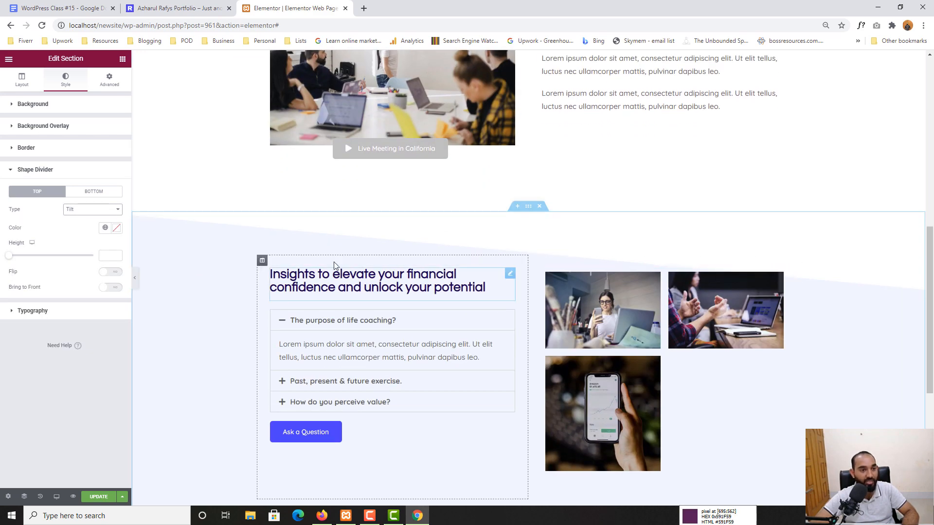
Set the insights section's top divider height to 75 to match the slope on the published page.
{"action": "left_click", "coordinate": [188, 4]}
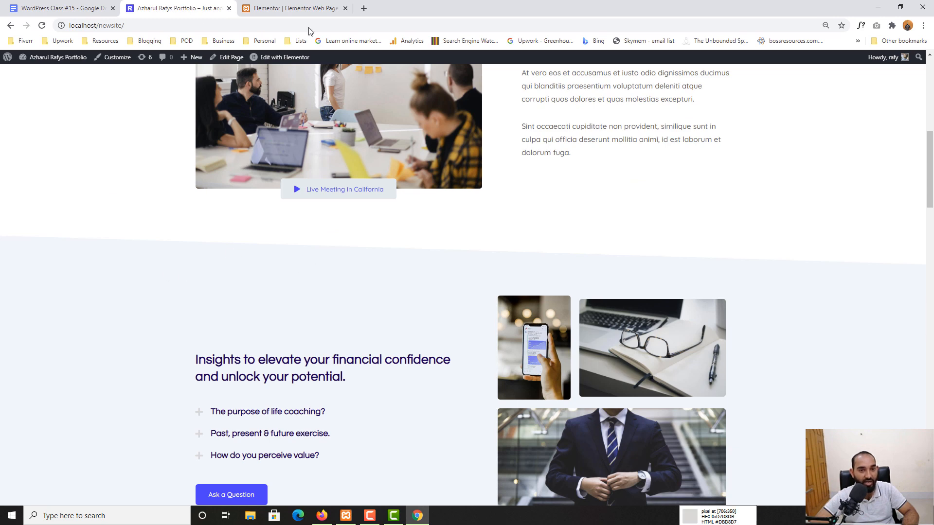
{"action": "left_click", "coordinate": [311, 6]}
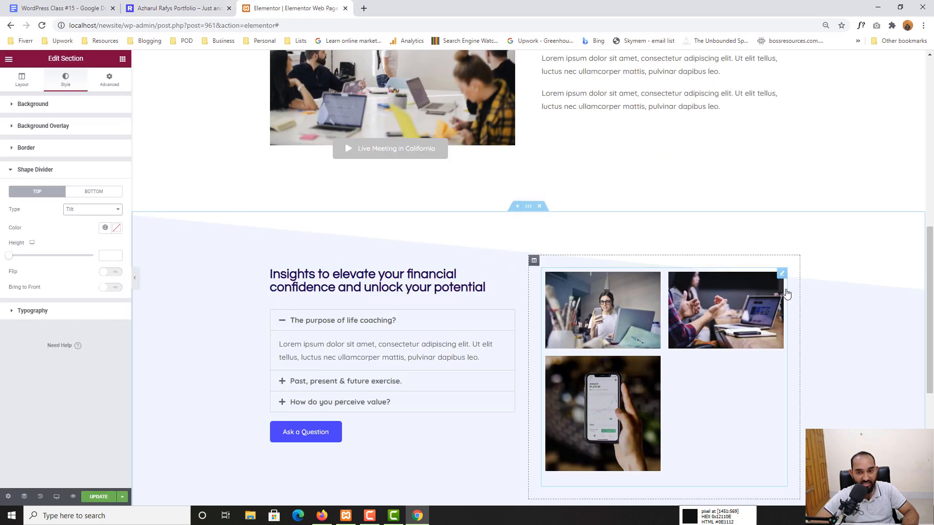
{"action": "left_click", "coordinate": [10, 256]}
{"action": "left_click_drag", "start_coordinate": [11, 261], "coordinate": [25, 263]}
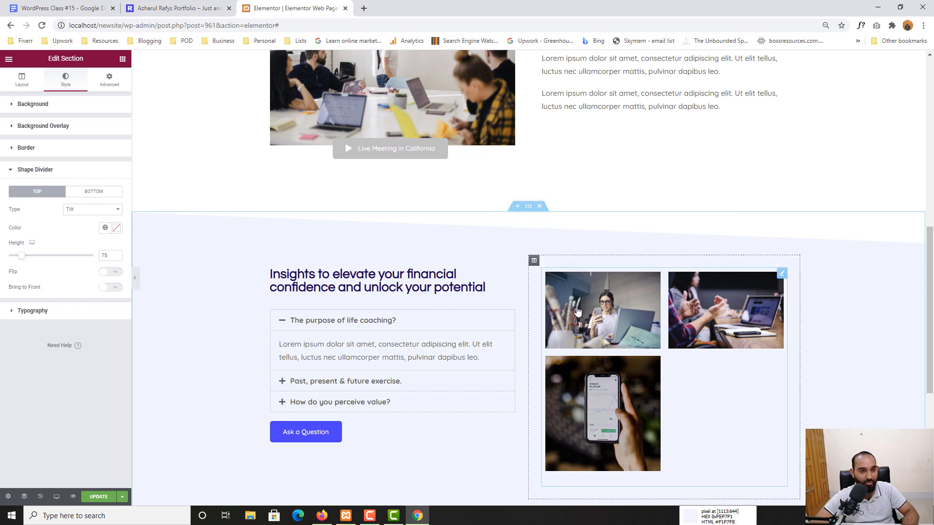
{"action": "scroll", "coordinate": [292, 272], "scroll_direction": "up", "scroll_amount": 5}
{"action": "scroll", "coordinate": [284, 267], "scroll_direction": "down", "scroll_amount": 9}
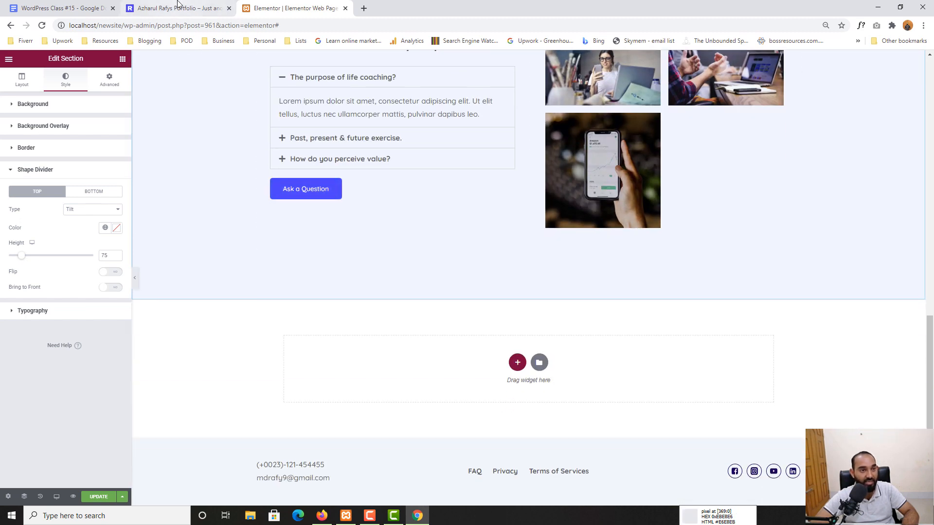
Check the insights section's lower edge on the published page and add a Tilt shape divider to its bottom in the editor.
{"action": "left_click", "coordinate": [182, 6]}
{"action": "scroll", "coordinate": [377, 328], "scroll_direction": "down", "scroll_amount": 5}
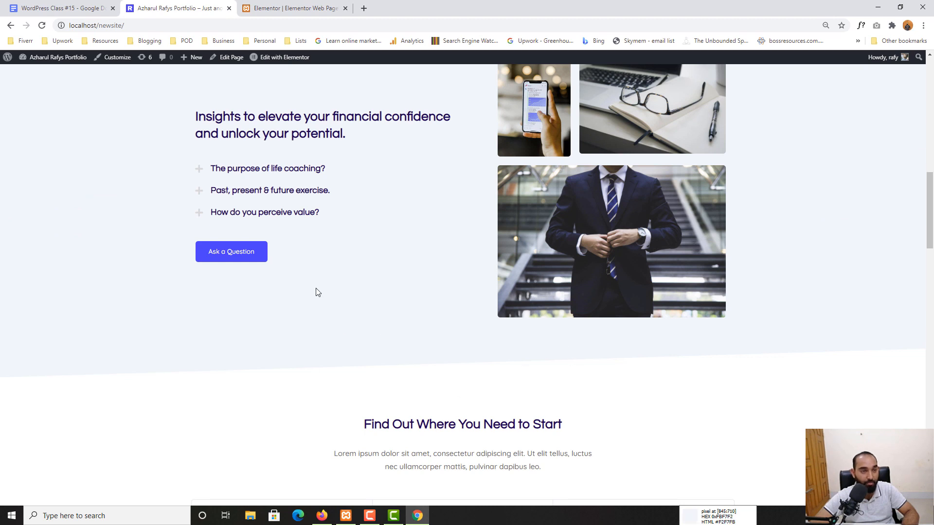
{"action": "left_click", "coordinate": [312, 8]}
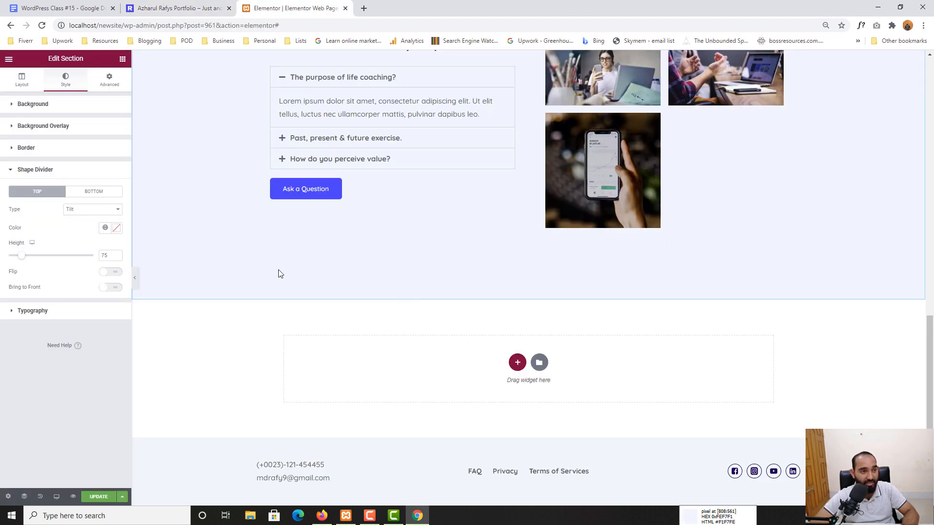
{"action": "left_click", "coordinate": [92, 197]}
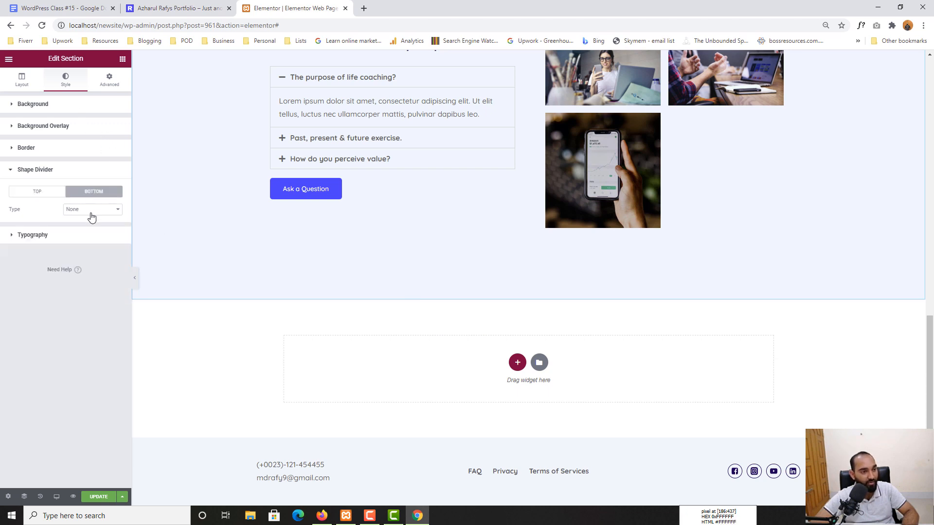
{"action": "left_click", "coordinate": [77, 213]}
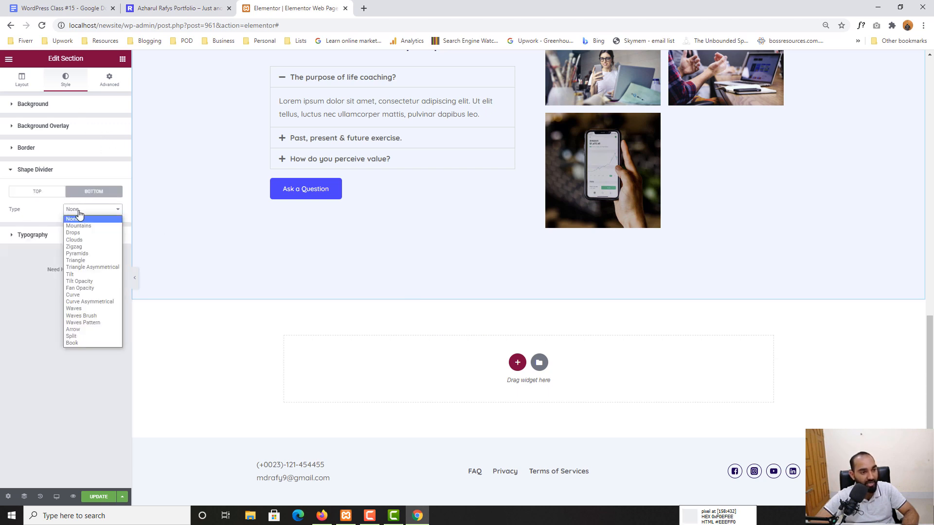
{"action": "left_click", "coordinate": [77, 281]}
Flip the insights section's bottom Tilt divider so it slants the same way as on the published page.
{"action": "key", "text": "ctrl+shift+Tab"}
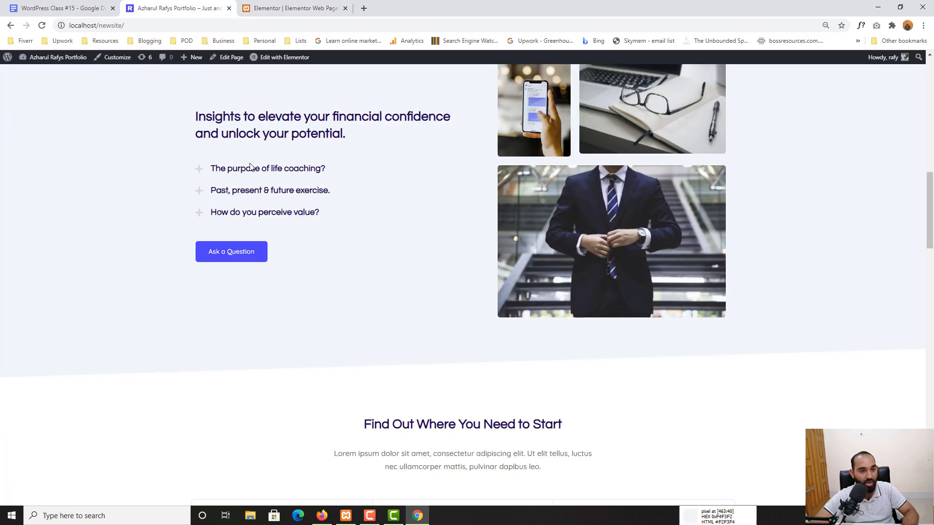
{"action": "scroll", "coordinate": [411, 341], "scroll_direction": "up", "scroll_amount": 2}
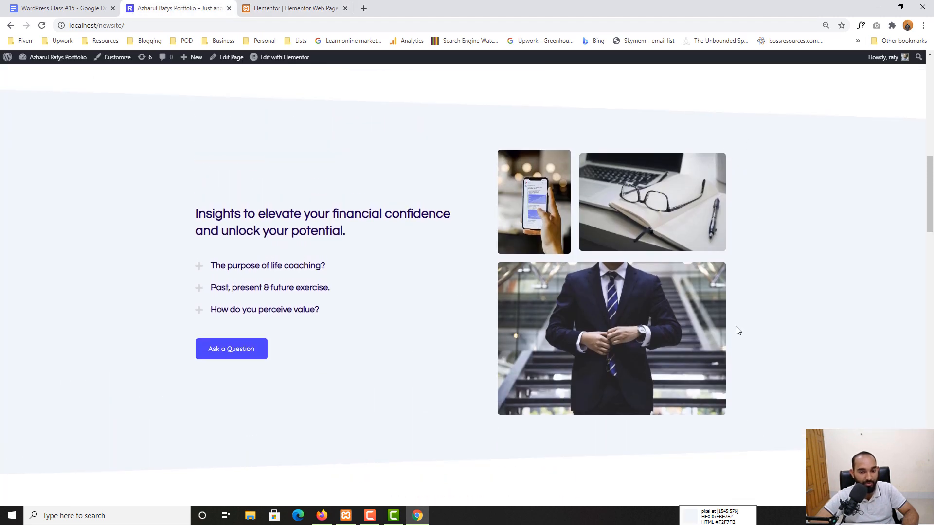
{"action": "scroll", "coordinate": [729, 332], "scroll_direction": "down", "scroll_amount": 2}
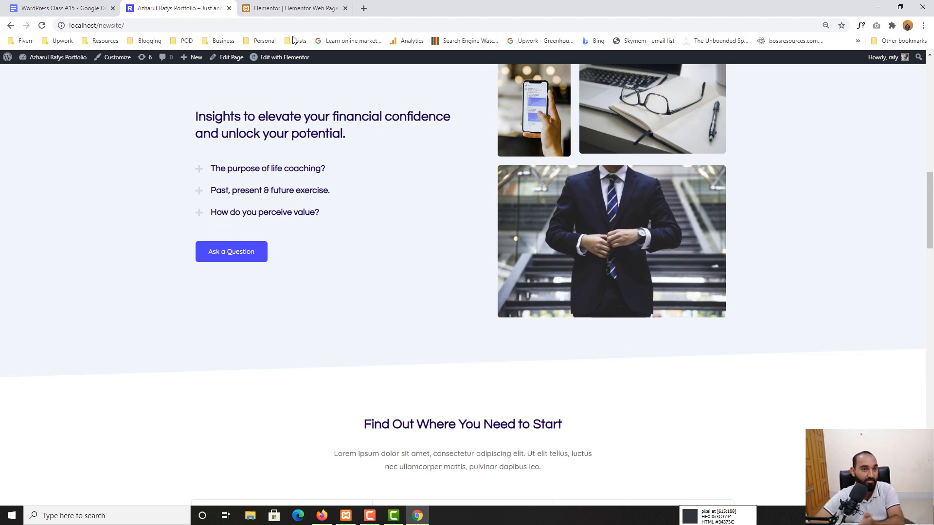
{"action": "left_click", "coordinate": [292, 8]}
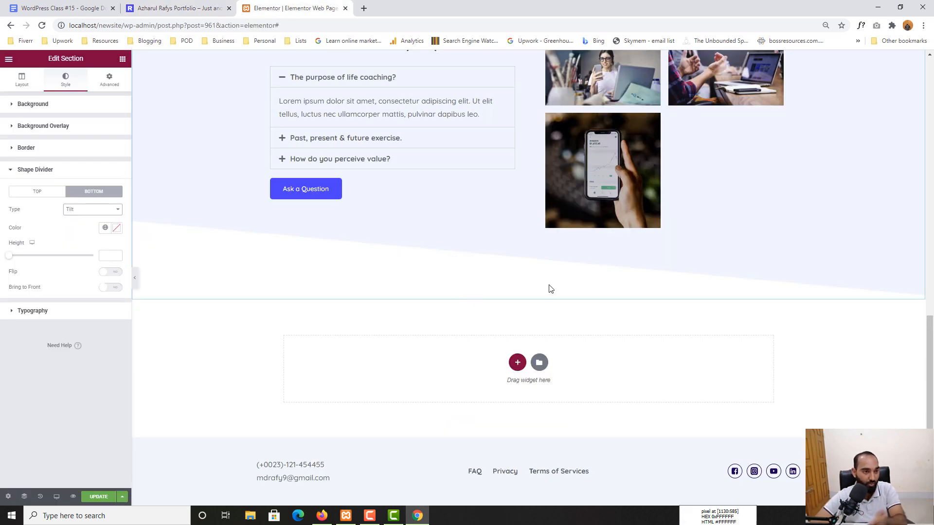
{"action": "left_click", "coordinate": [113, 273]}
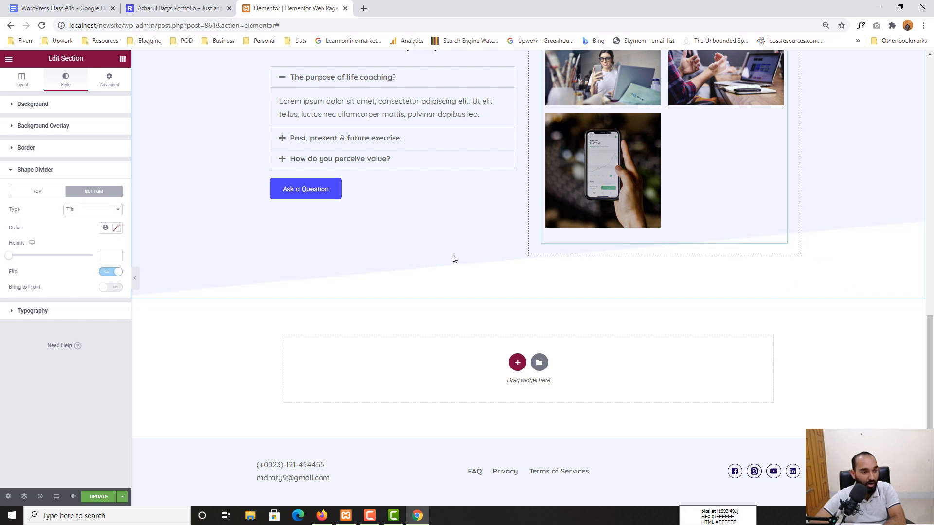
Set the insights section's bottom divider height to 75 and update the page.
{"action": "left_click_drag", "start_coordinate": [10, 256], "coordinate": [27, 265]}
{"action": "scroll", "coordinate": [574, 355], "scroll_direction": "up", "scroll_amount": 3}
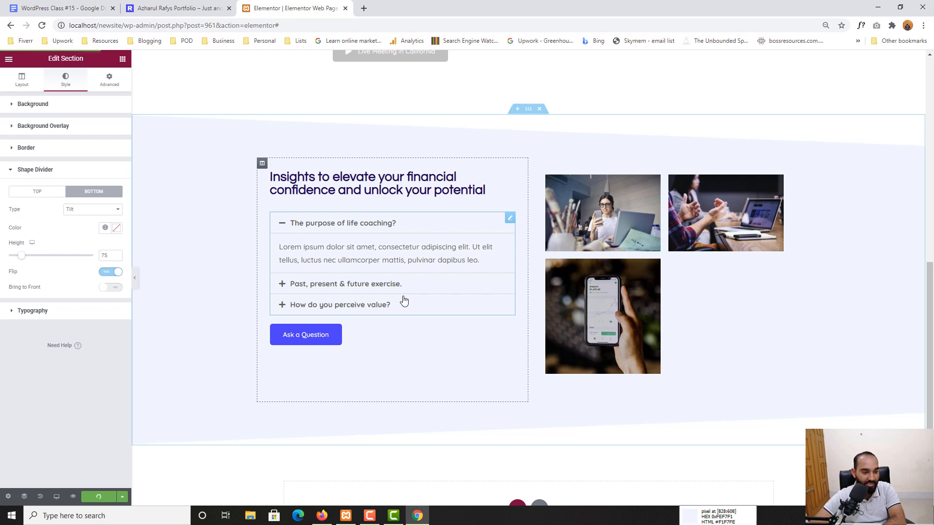
{"action": "scroll", "coordinate": [307, 205], "scroll_direction": "up", "scroll_amount": 1}
{"action": "scroll", "coordinate": [307, 205], "scroll_direction": "up", "scroll_amount": 10}
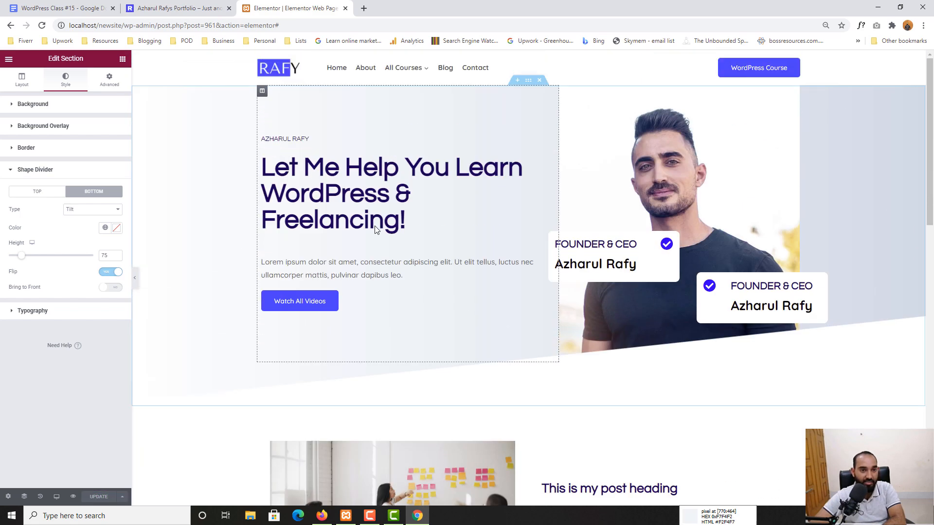
Preview the rebuilt page and examine the hero, post heading and insights sections with their slanted dividers down to the footer.
{"action": "left_click", "coordinate": [73, 496]}
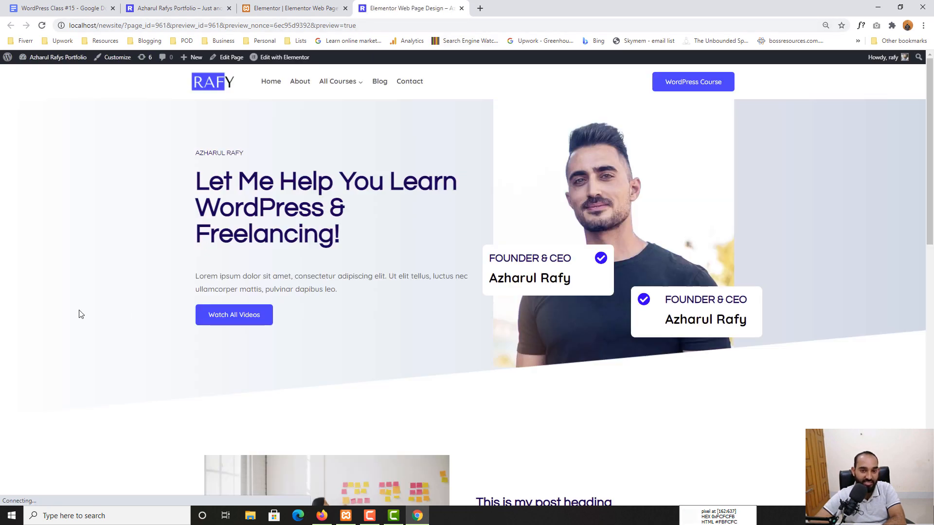
{"action": "scroll", "coordinate": [797, 204], "scroll_direction": "down", "scroll_amount": 5}
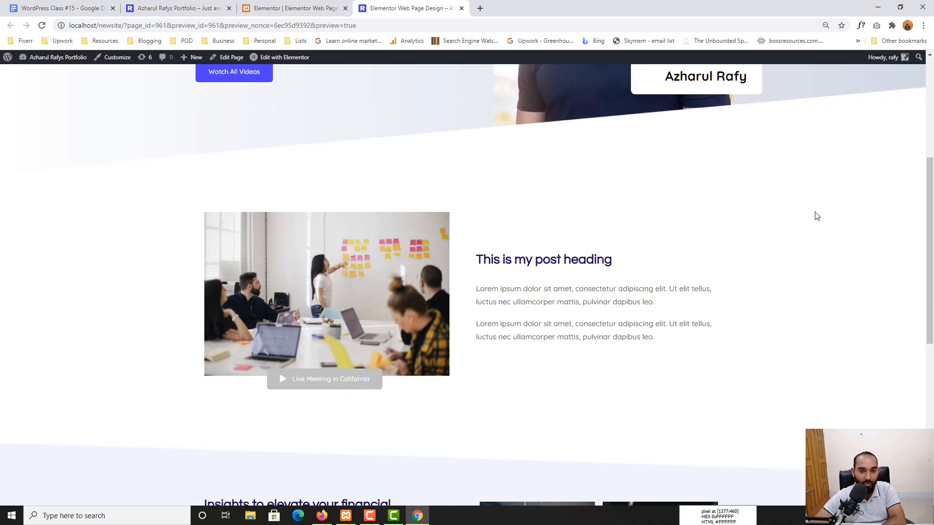
{"action": "scroll", "coordinate": [658, 371], "scroll_direction": "down", "scroll_amount": 3}
{"action": "scroll", "coordinate": [658, 371], "scroll_direction": "down", "scroll_amount": 4}
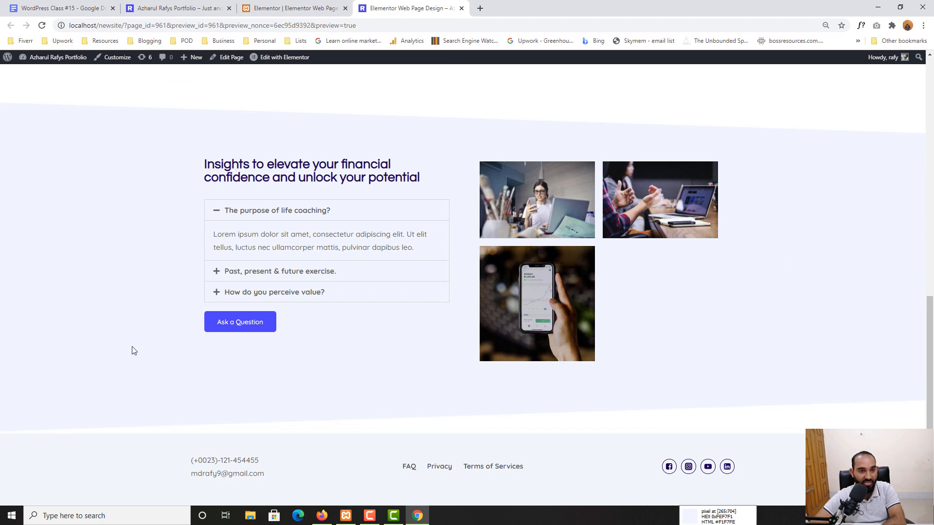
{"action": "scroll", "coordinate": [142, 348], "scroll_direction": "down", "scroll_amount": 1}
{"action": "scroll", "coordinate": [134, 376], "scroll_direction": "up", "scroll_amount": 12}
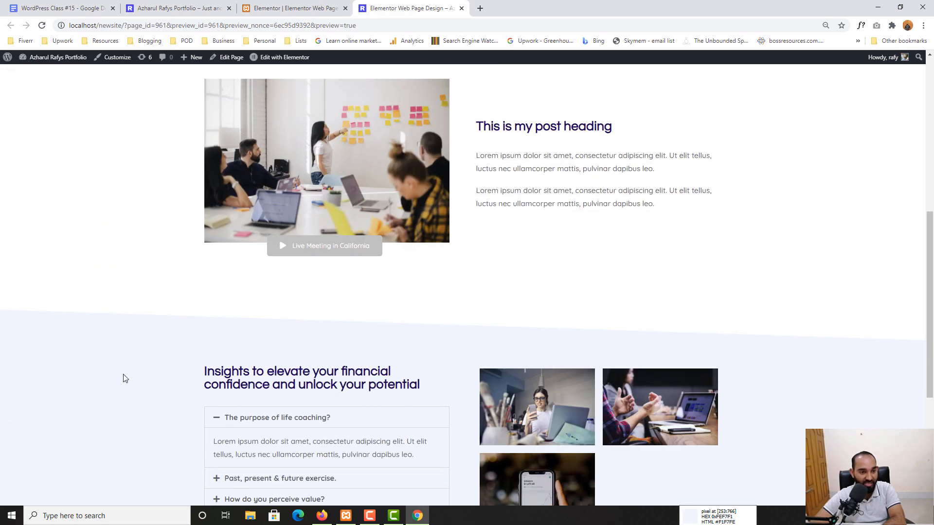
{"action": "scroll", "coordinate": [124, 381], "scroll_direction": "down", "scroll_amount": 1}
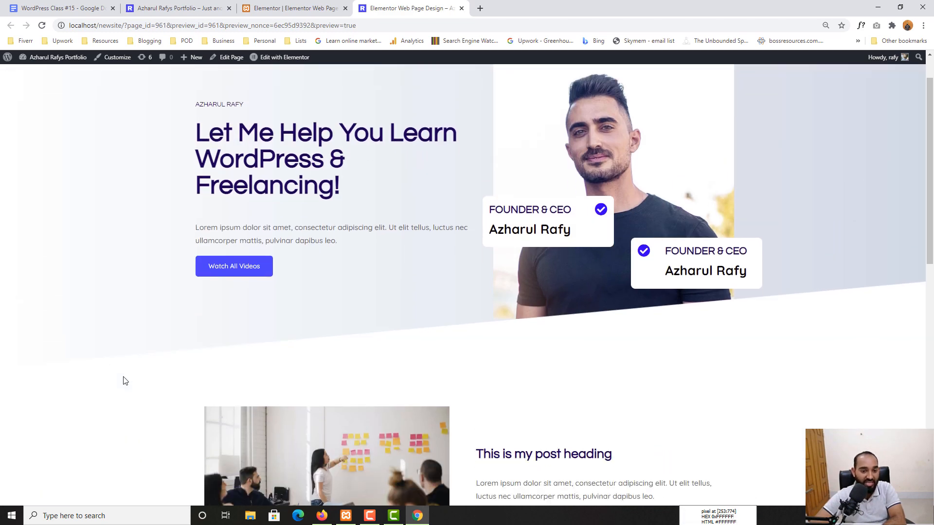
{"action": "scroll", "coordinate": [125, 381], "scroll_direction": "down", "scroll_amount": 6}
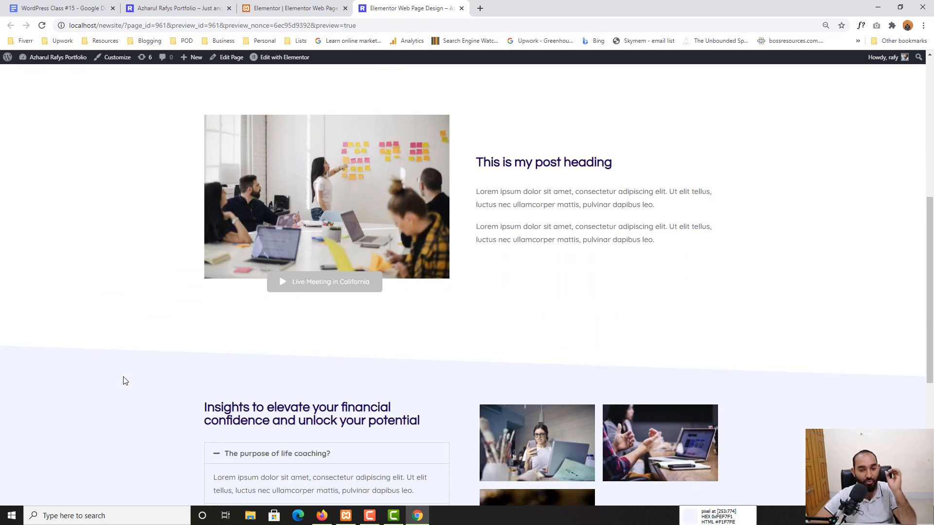
{"action": "scroll", "coordinate": [125, 381], "scroll_direction": "down", "scroll_amount": 4}
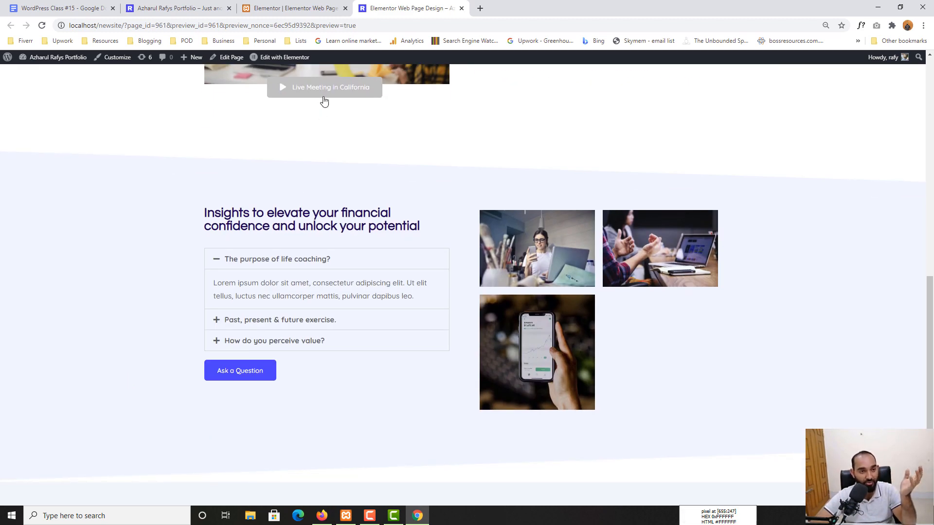
{"action": "scroll", "coordinate": [81, 392], "scroll_direction": "up", "scroll_amount": 5}
{"action": "scroll", "coordinate": [44, 392], "scroll_direction": "up", "scroll_amount": 2}
{"action": "scroll", "coordinate": [42, 381], "scroll_direction": "down", "scroll_amount": 6}
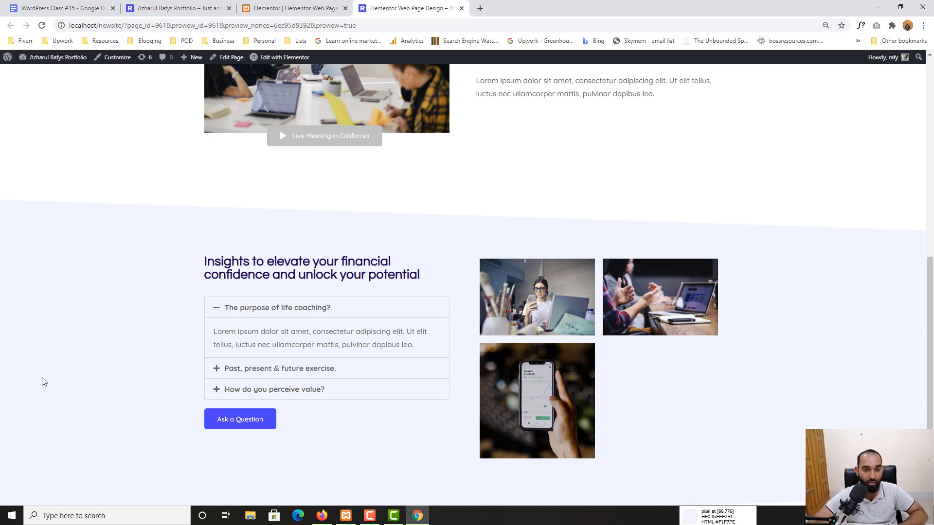
{"action": "scroll", "coordinate": [64, 391], "scroll_direction": "down", "scroll_amount": 2}
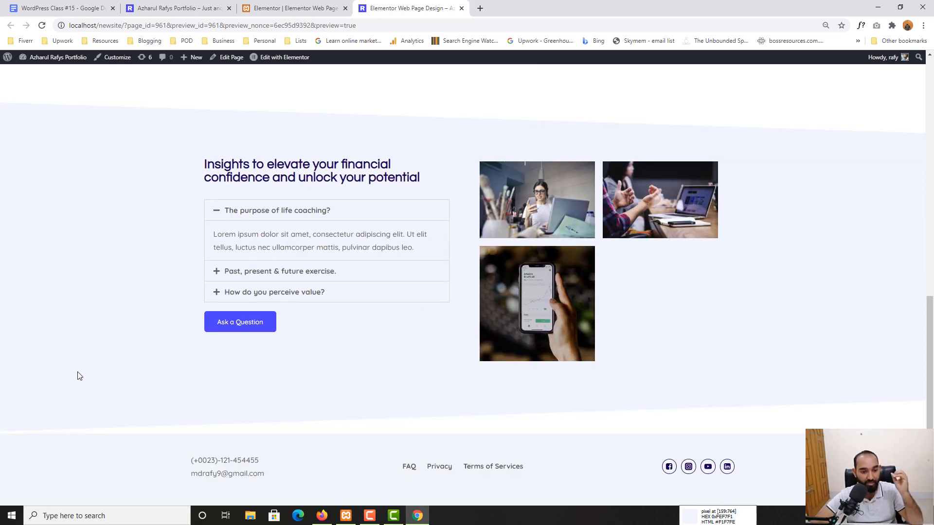
{"action": "scroll", "coordinate": [80, 375], "scroll_direction": "up", "scroll_amount": 6}
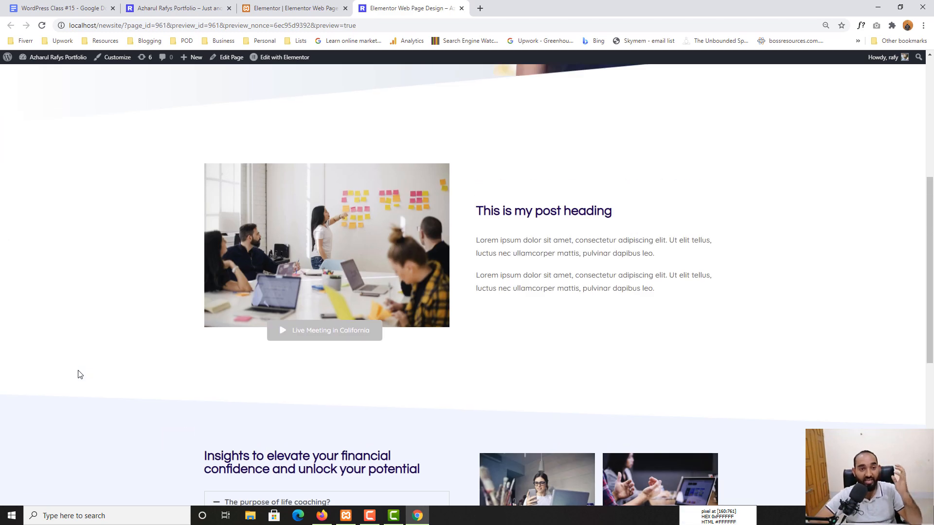
{"action": "scroll", "coordinate": [80, 375], "scroll_direction": "up", "scroll_amount": 3}
Examine the remaining sections of the published homepage, from the service grid and specialities through the testimonials to the footer.
{"action": "left_click", "coordinate": [292, 8]}
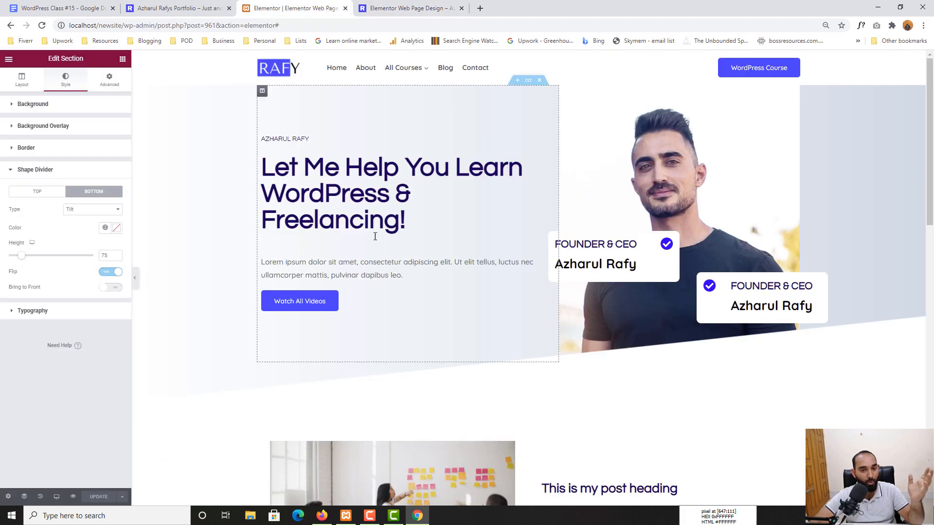
{"action": "scroll", "coordinate": [318, 209], "scroll_direction": "down", "scroll_amount": 3}
{"action": "key", "text": "ctrl+shift+Tab"}
{"action": "scroll", "coordinate": [344, 290], "scroll_direction": "down", "scroll_amount": 5}
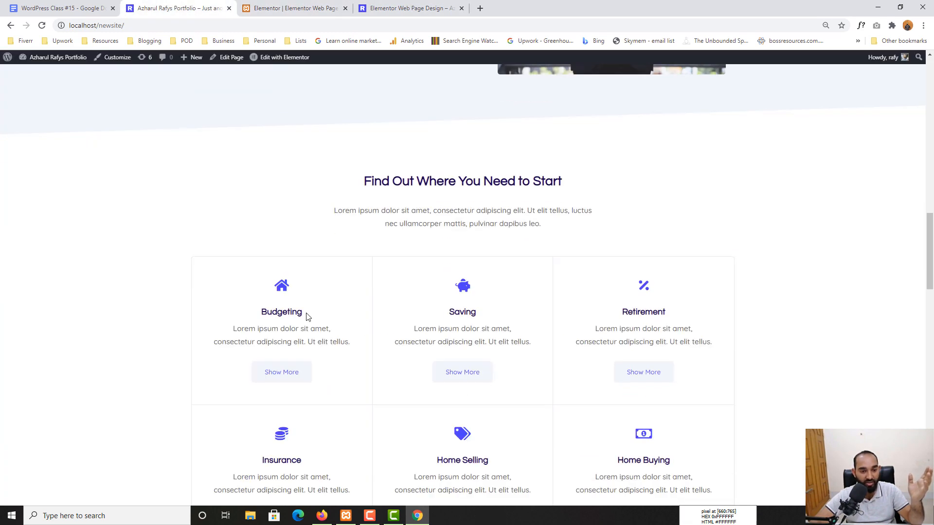
{"action": "scroll", "coordinate": [585, 167], "scroll_direction": "down", "scroll_amount": 5}
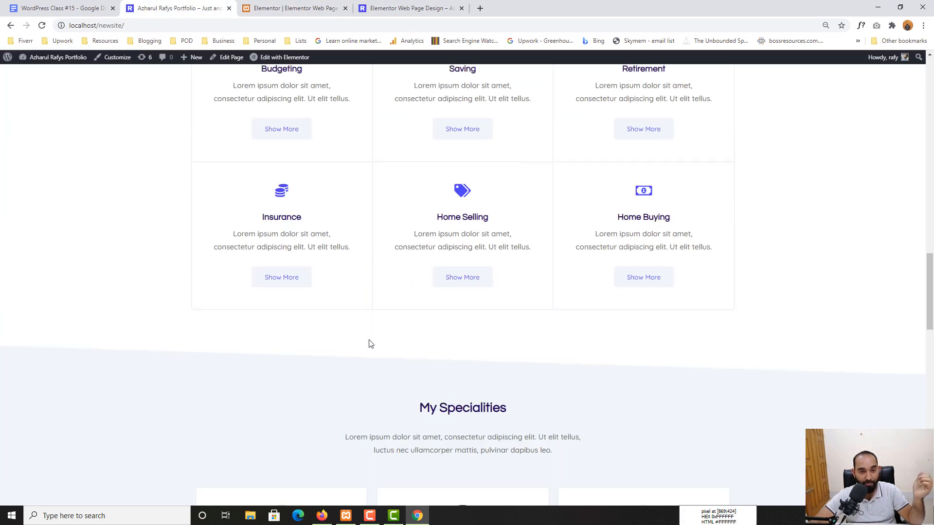
{"action": "scroll", "coordinate": [655, 272], "scroll_direction": "down", "scroll_amount": 4}
{"action": "scroll", "coordinate": [183, 378], "scroll_direction": "down", "scroll_amount": 8}
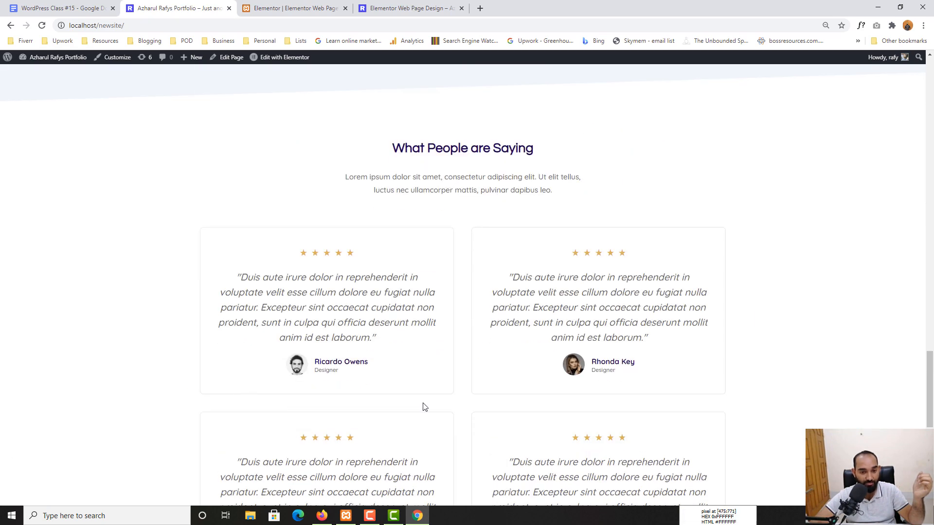
{"action": "scroll", "coordinate": [273, 353], "scroll_direction": "down", "scroll_amount": 4}
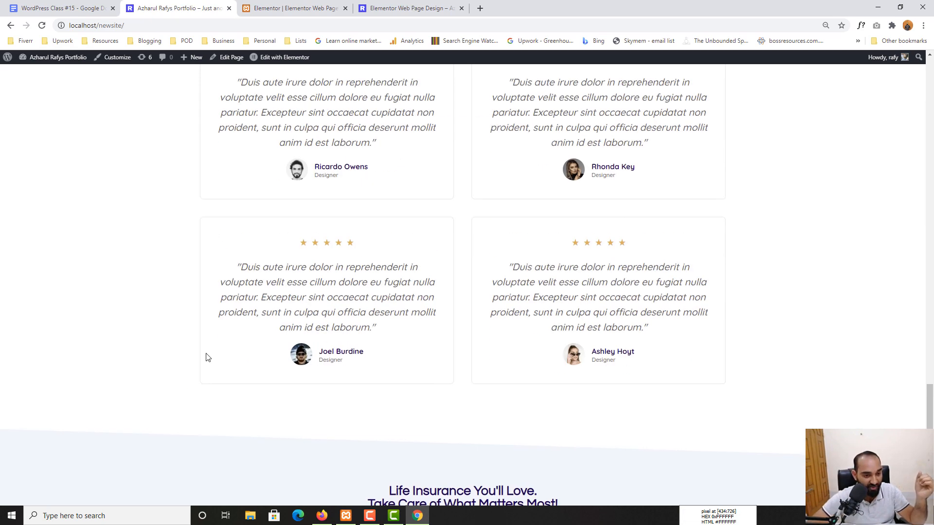
{"action": "scroll", "coordinate": [199, 353], "scroll_direction": "down", "scroll_amount": 5}
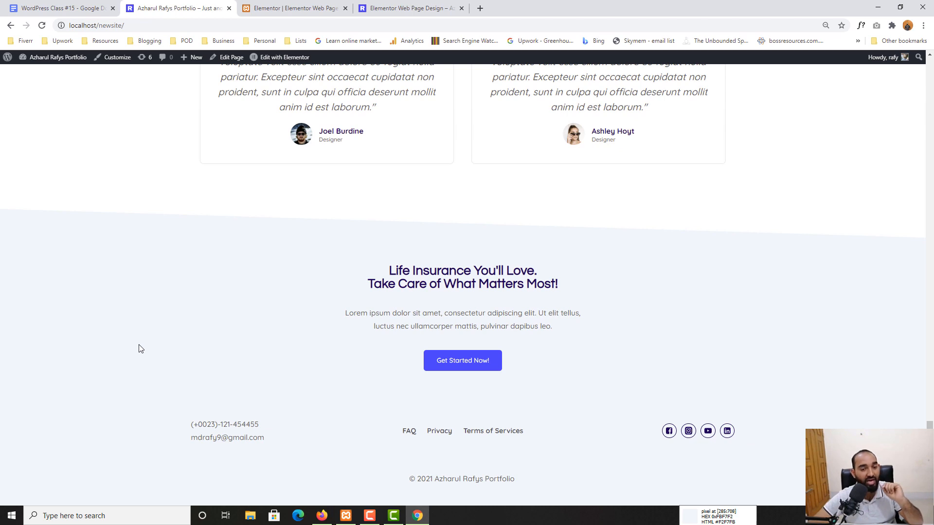